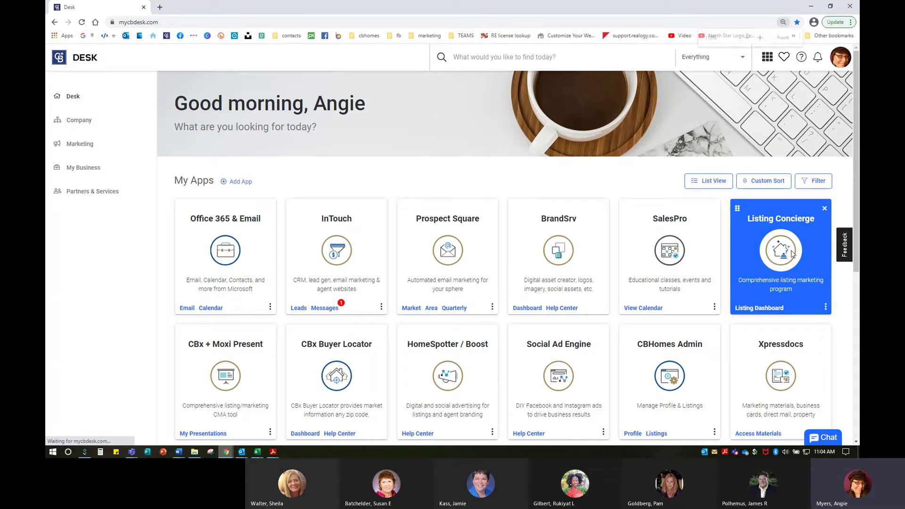
Zoom the Desk page in and open the Listing Concierge card's Timelines link.
key("ctrl+plus")
scroll(382, 287, "down", 1)
scroll(382, 287, "down", 3)
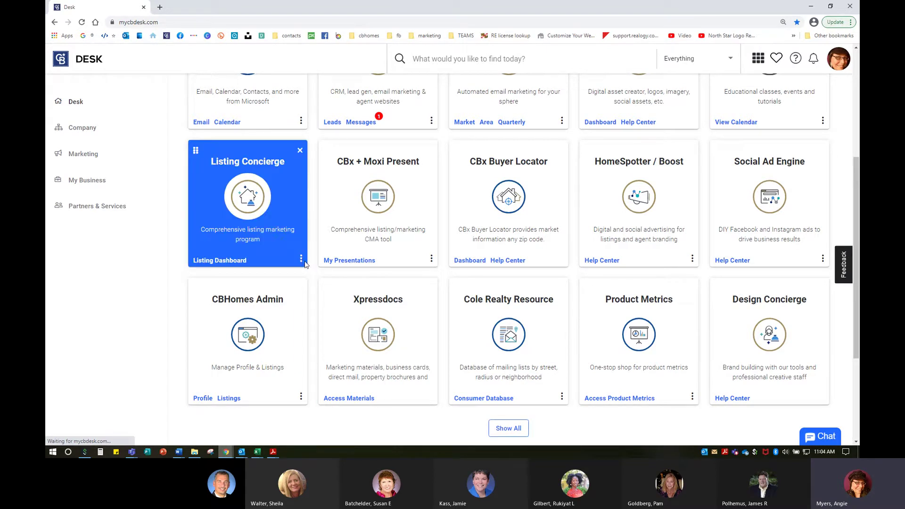
left_click(302, 260)
left_click(301, 260)
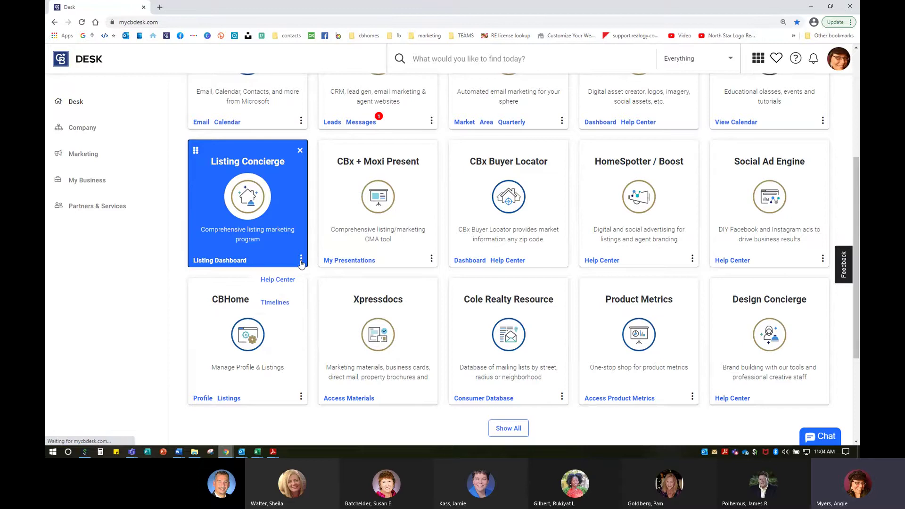
left_click(279, 285)
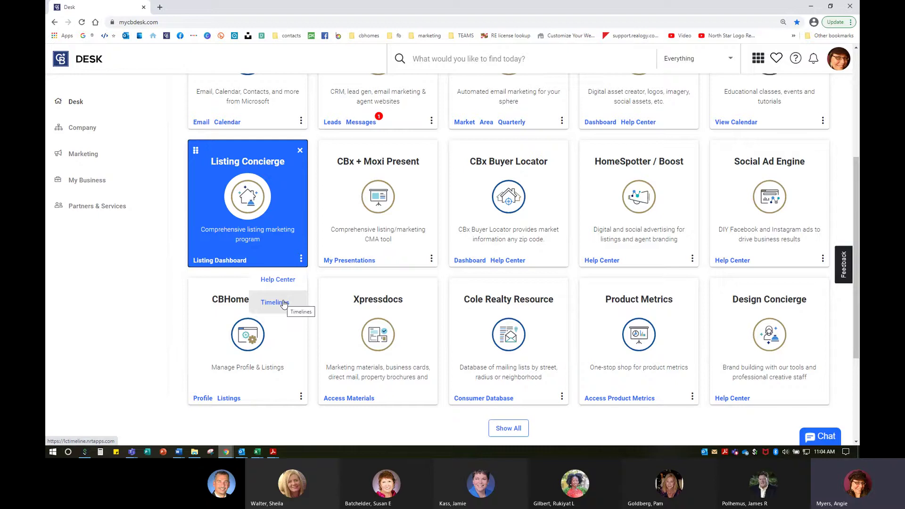
left_click(284, 304)
Launch LC Timeline in a new tab and select Mid-Atlantic as the metro.
left_click(284, 303)
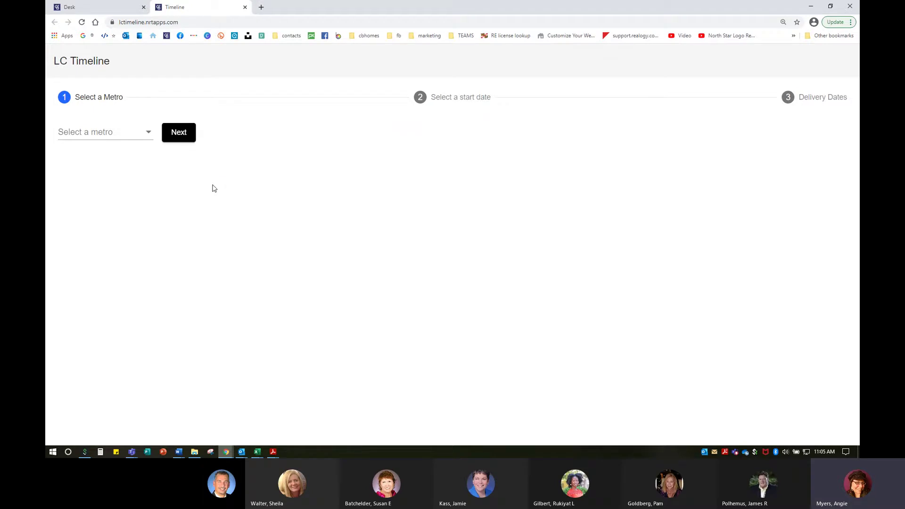
left_click(108, 136)
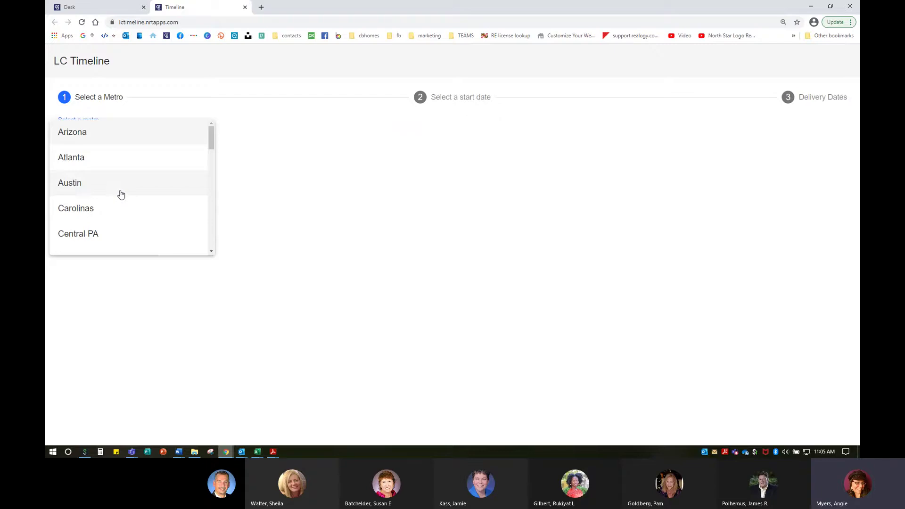
scroll(121, 194, "down", 4)
scroll(121, 193, "down", 4)
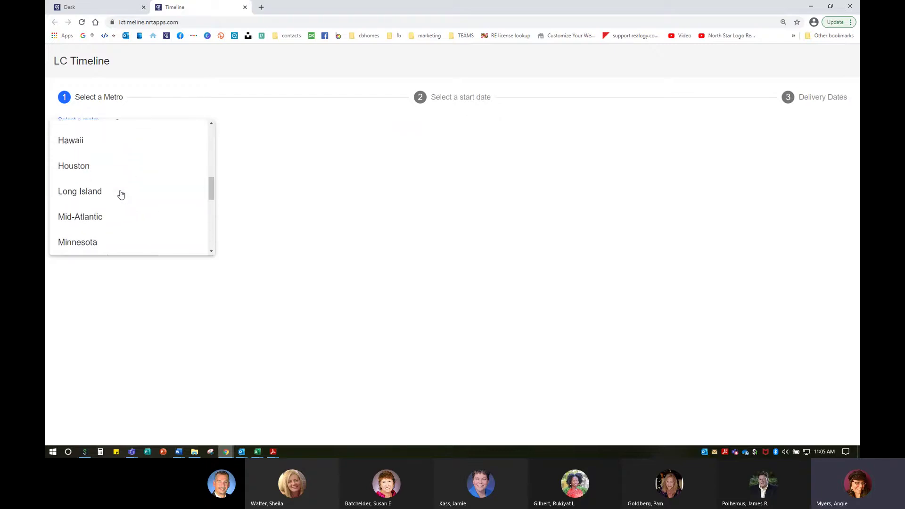
scroll(93, 166, "up", 1)
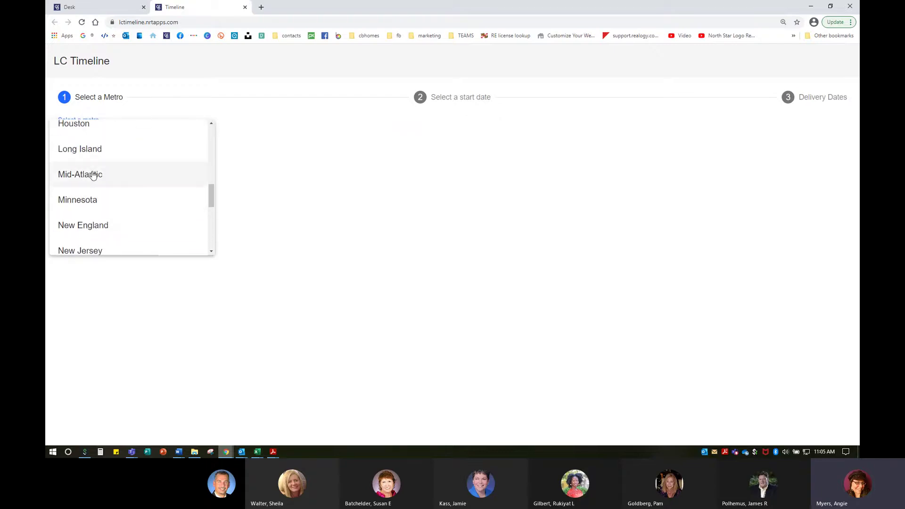
left_click(93, 175)
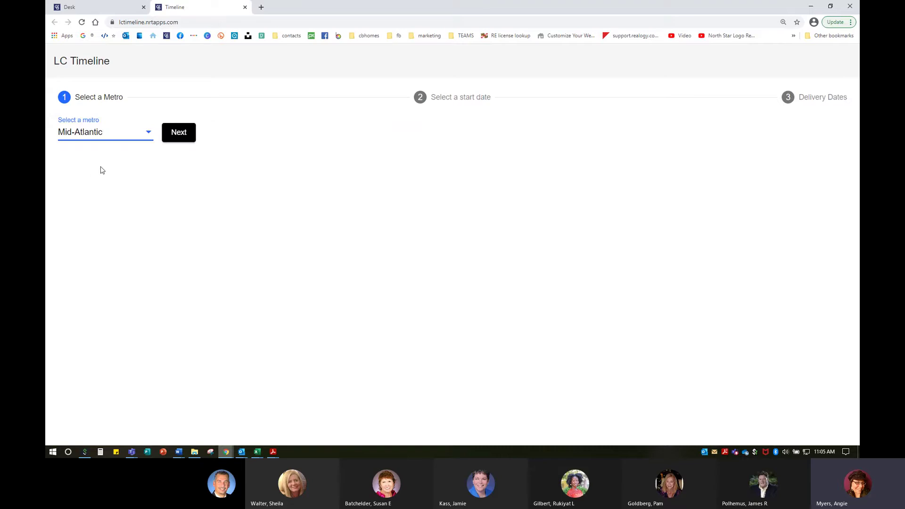
Advance to the start-date step and highlight the 'marketing copy' and major-holidays notes.
left_click(183, 136)
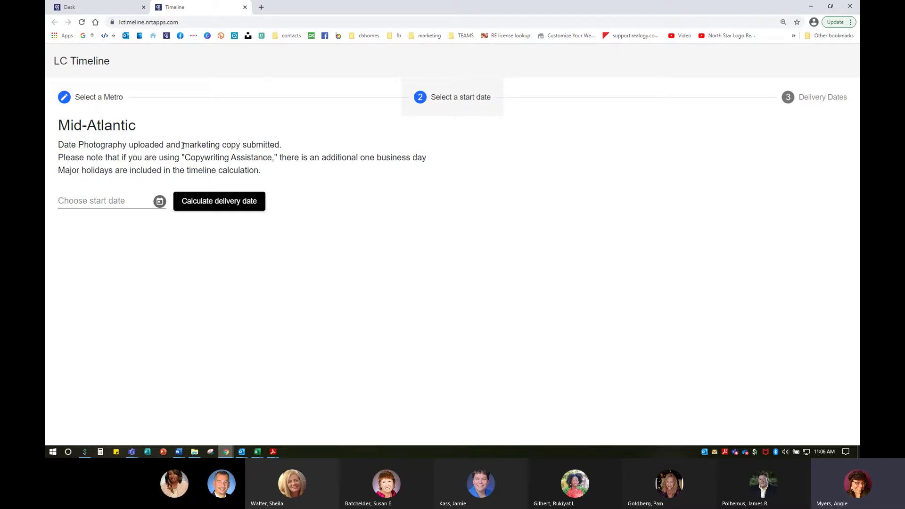
left_click_drag(183, 145, 242, 146)
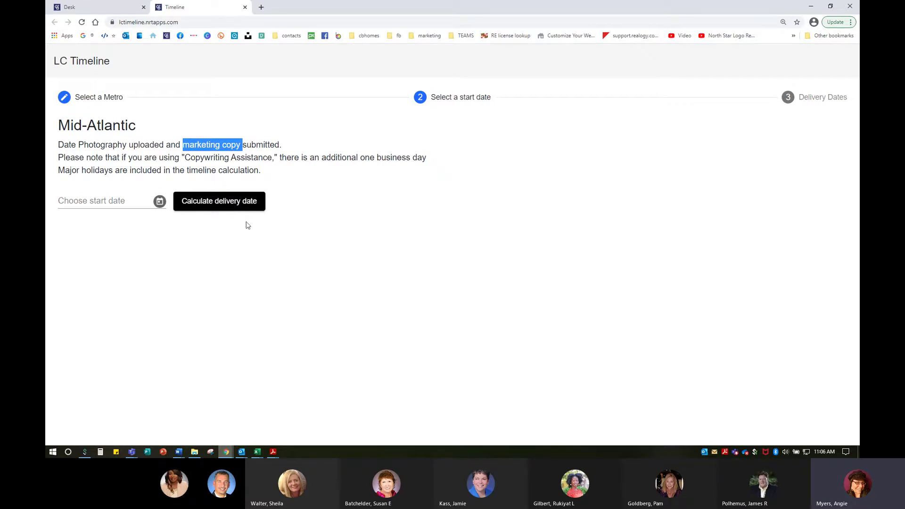
left_click(59, 171)
left_click_drag(59, 171, 297, 174)
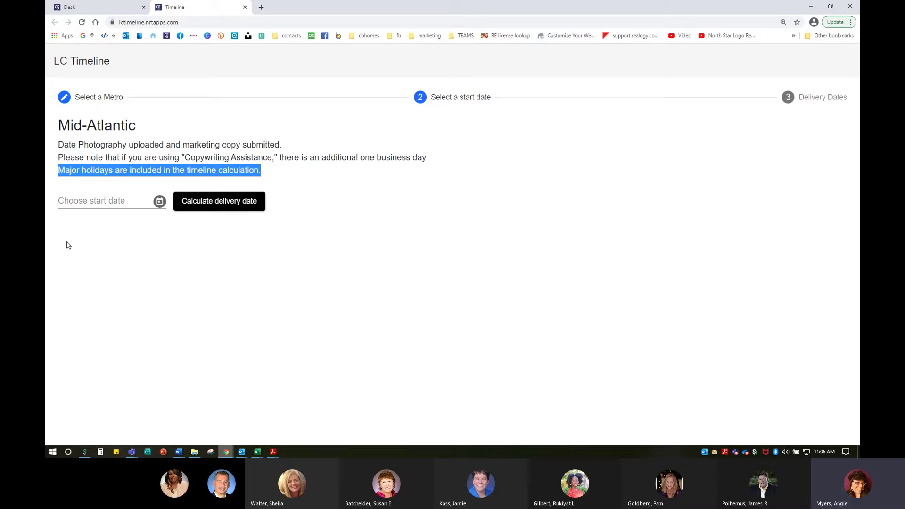
Enter 02/23/2021 as the start date and calculate the delivery dates.
left_click(106, 256)
left_click(100, 206)
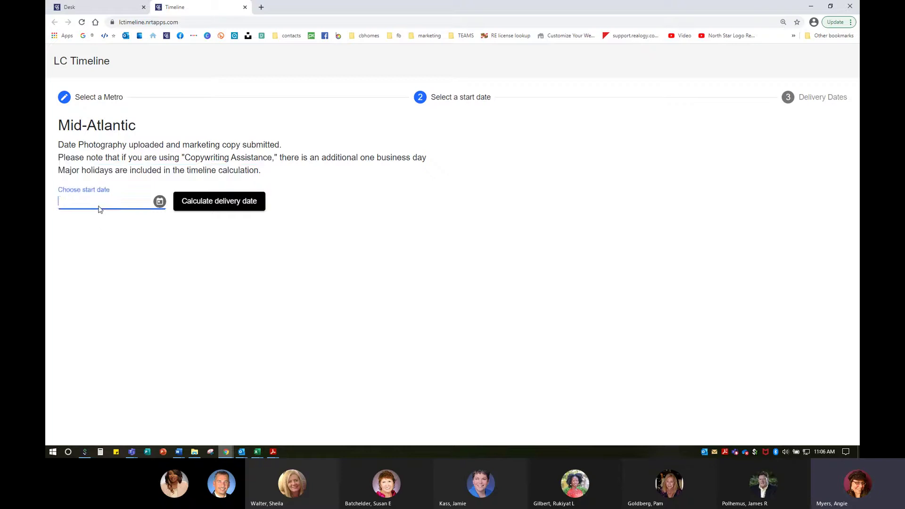
type("02/23/2021")
left_click(220, 202)
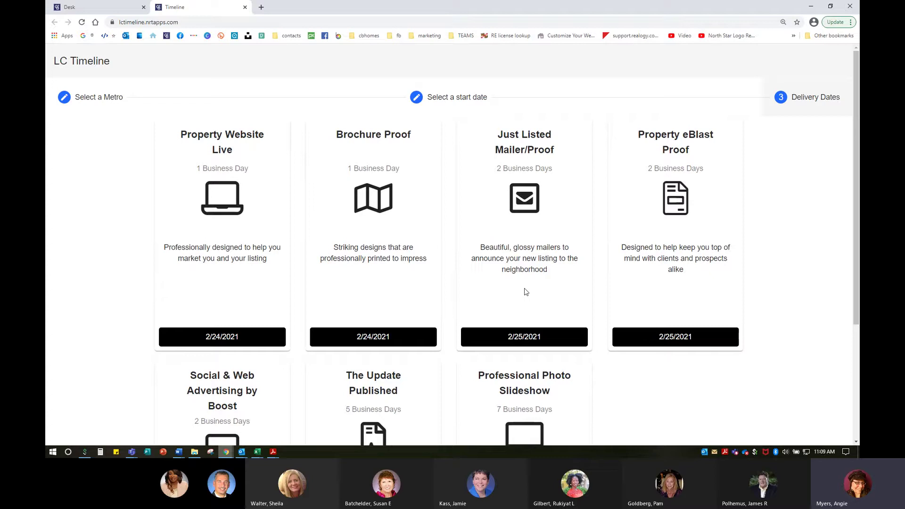
Scroll to the Social & Web Advertising by Boost card and highlight 'Gold/Platinum ONLY'.
left_click(520, 339)
left_click(672, 140)
left_click(676, 145)
scroll(681, 344, "down", 3)
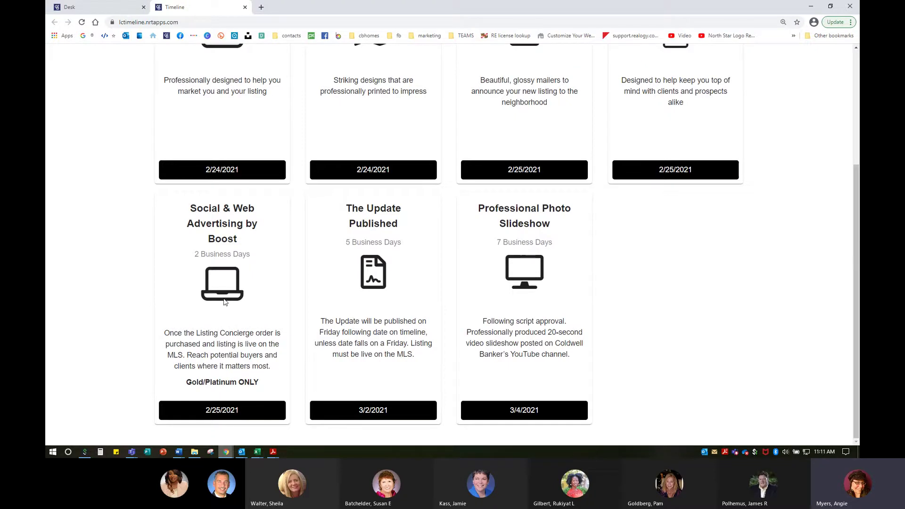
left_click_drag(188, 381, 272, 386)
Return to the Coldwell Banker Desk tab and launch the HomeSpotter / Boost tile.
left_click(267, 284)
left_click(217, 236)
left_click(108, 5)
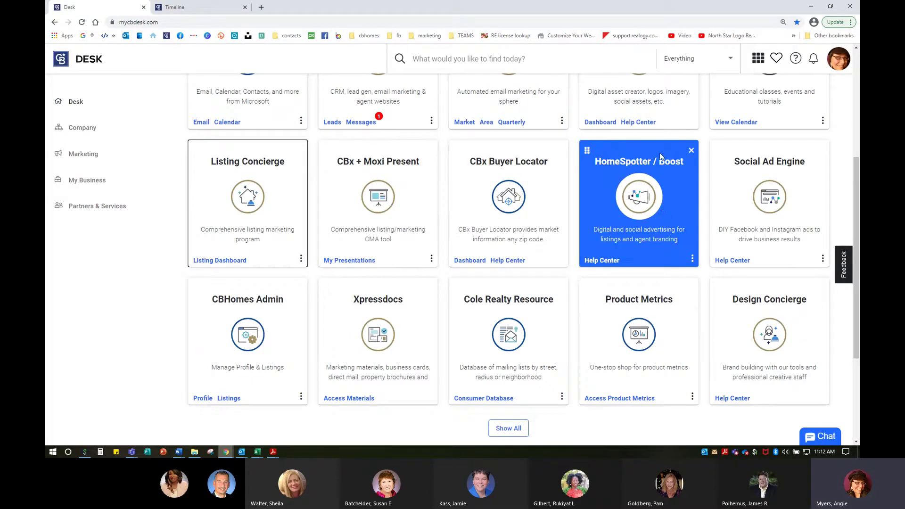
left_click(646, 177)
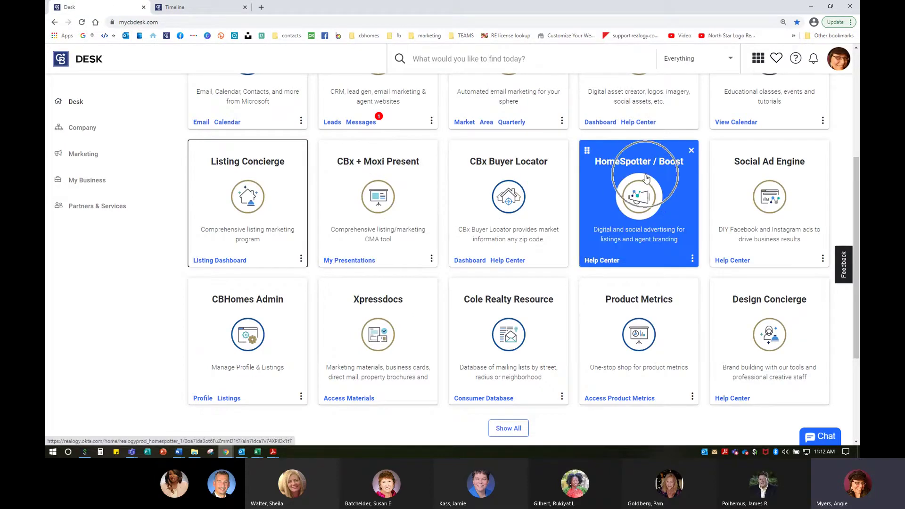
left_click(647, 178)
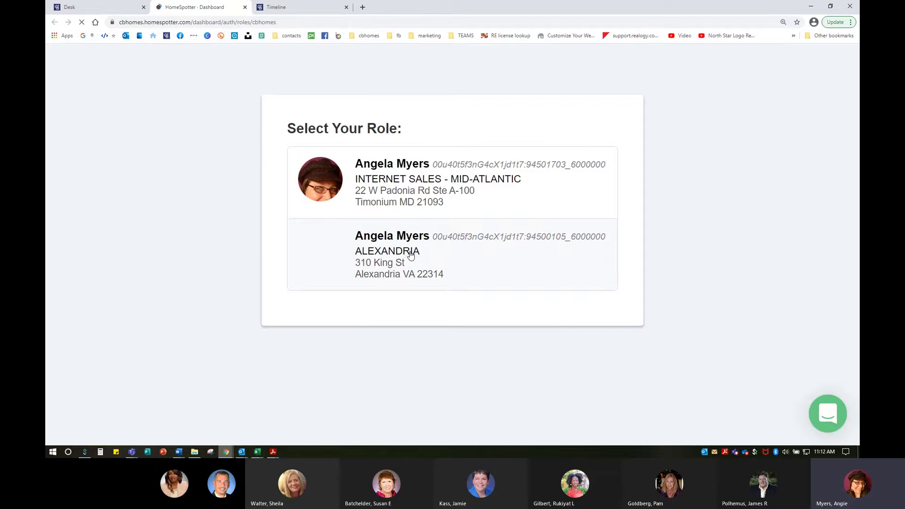
Choose the Alexandria office role and view campaigns as the Company Office.
left_click(411, 256)
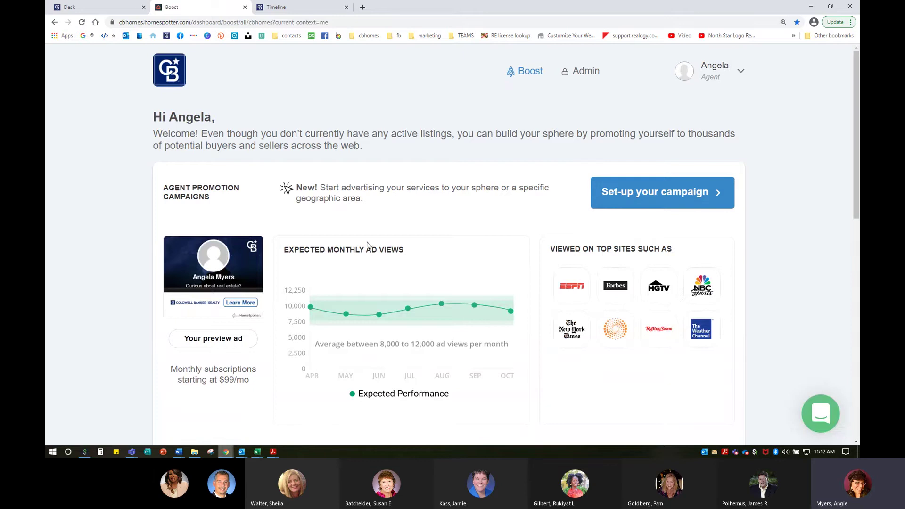
left_click(708, 77)
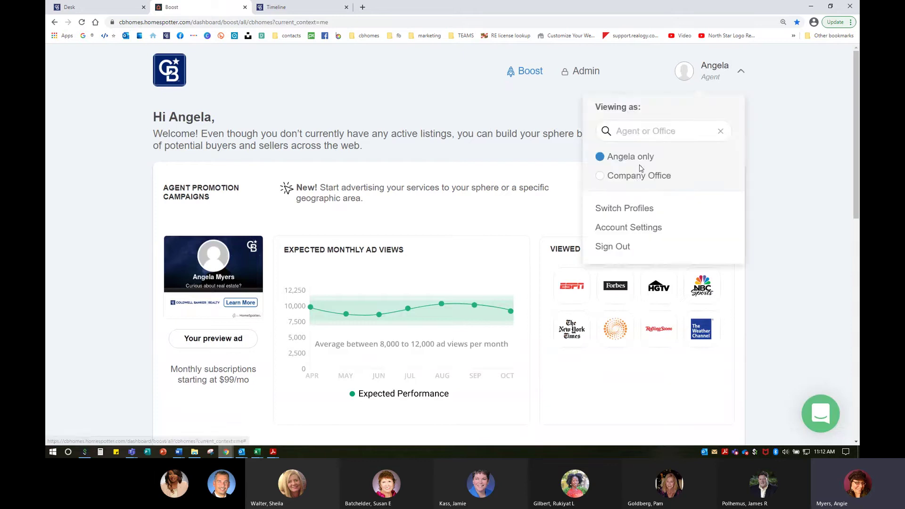
left_click(634, 177)
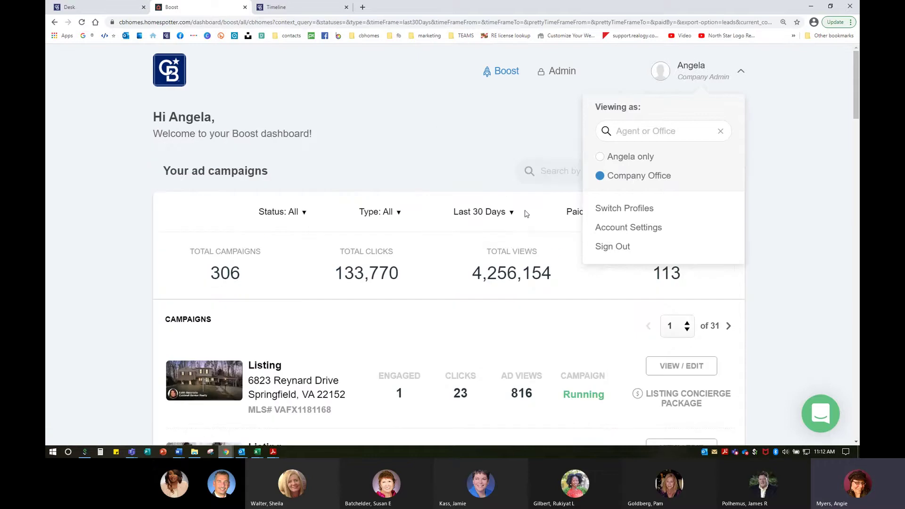
scroll(552, 257, "down", 4)
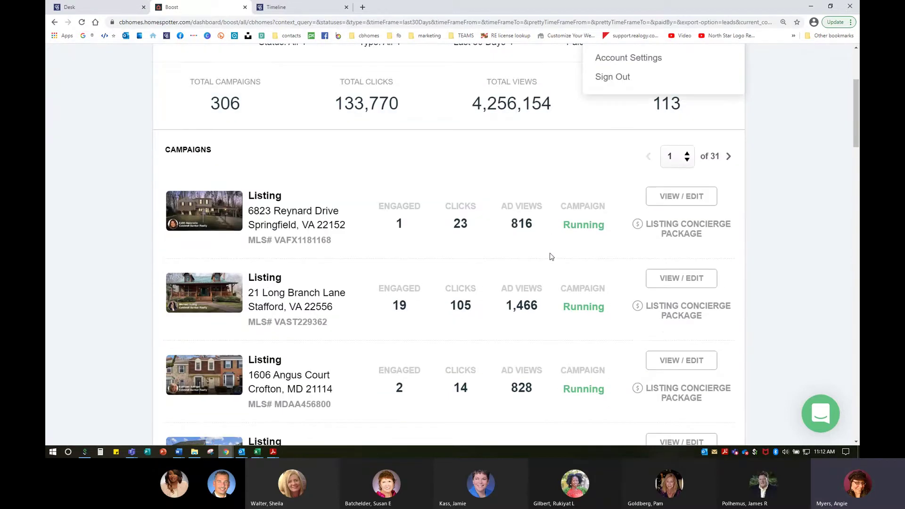
scroll(552, 257, "up", 1)
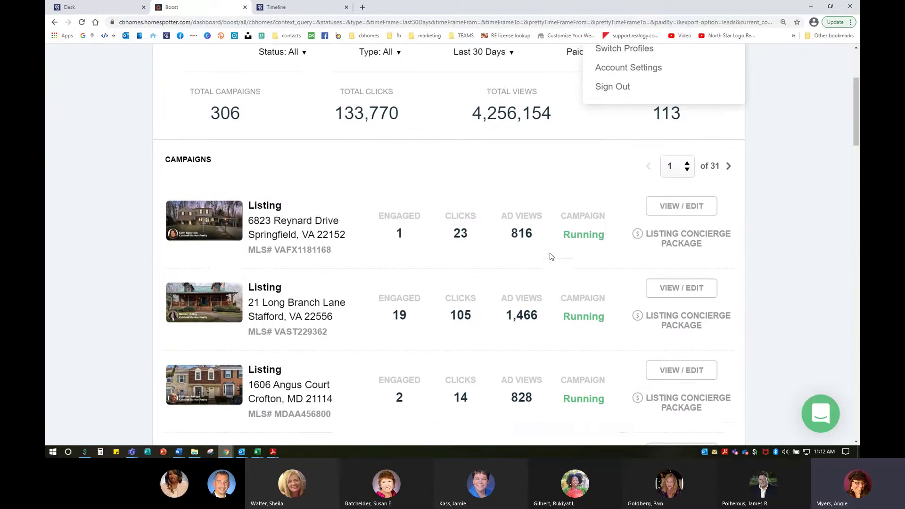
left_click(766, 185)
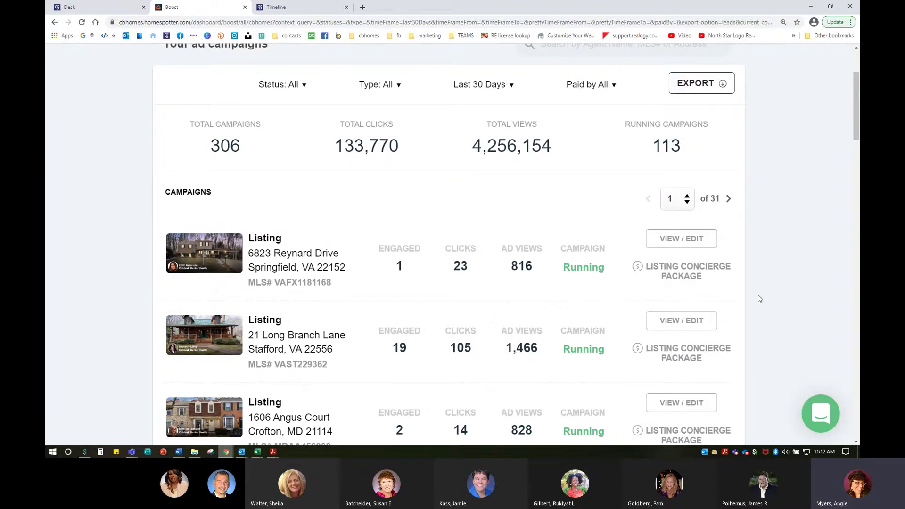
Scroll down the Boost dashboard to the Campaigns list.
scroll(759, 295, "down", 3)
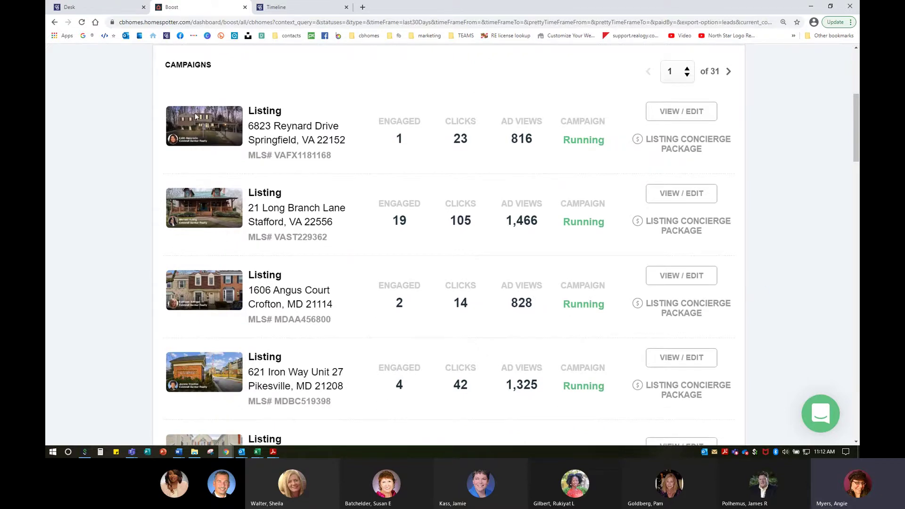
key("ctrl")
key("ctrl")
key("ctrl")
scroll(585, 151, "down", 1)
scroll(585, 151, "down", 5)
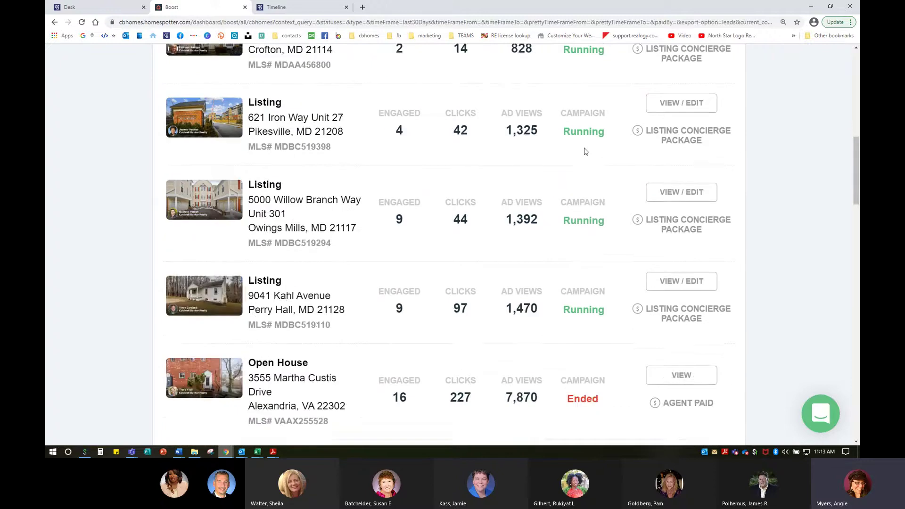
scroll(585, 151, "up", 6)
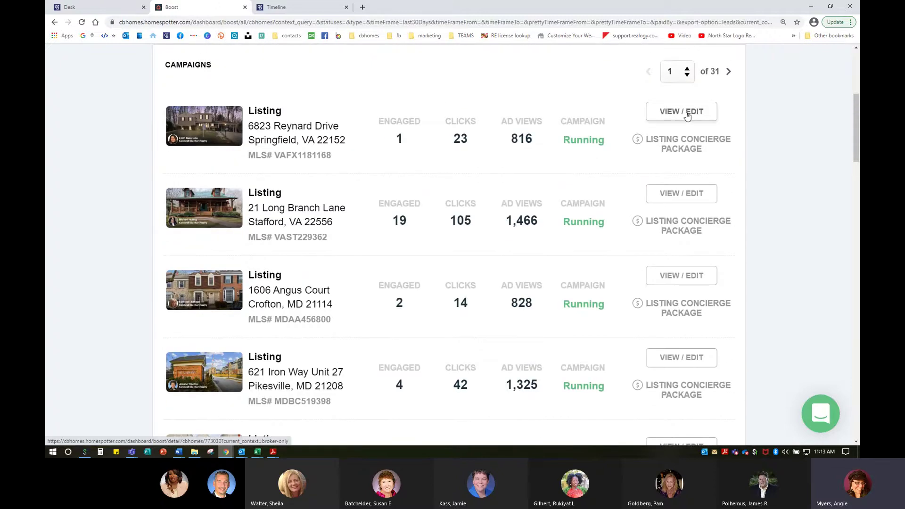
left_click(688, 116)
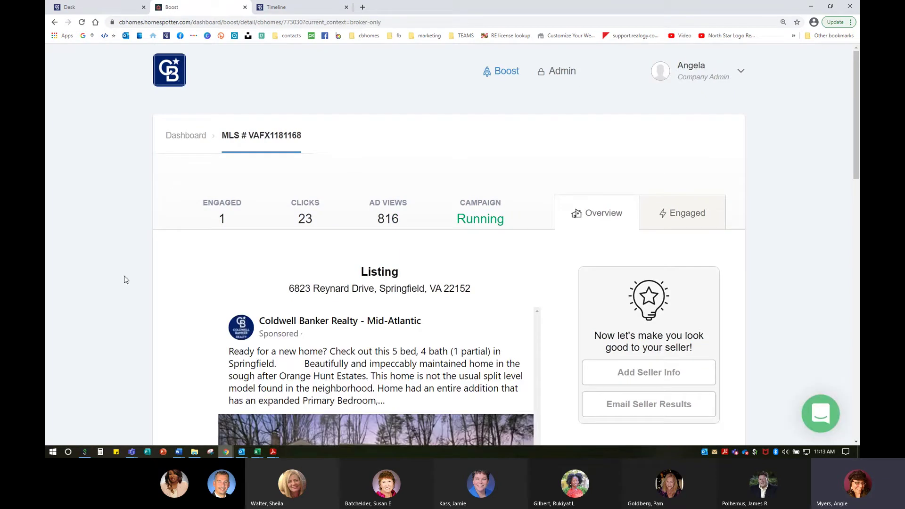
scroll(151, 274, "down", 2)
scroll(152, 273, "down", 1)
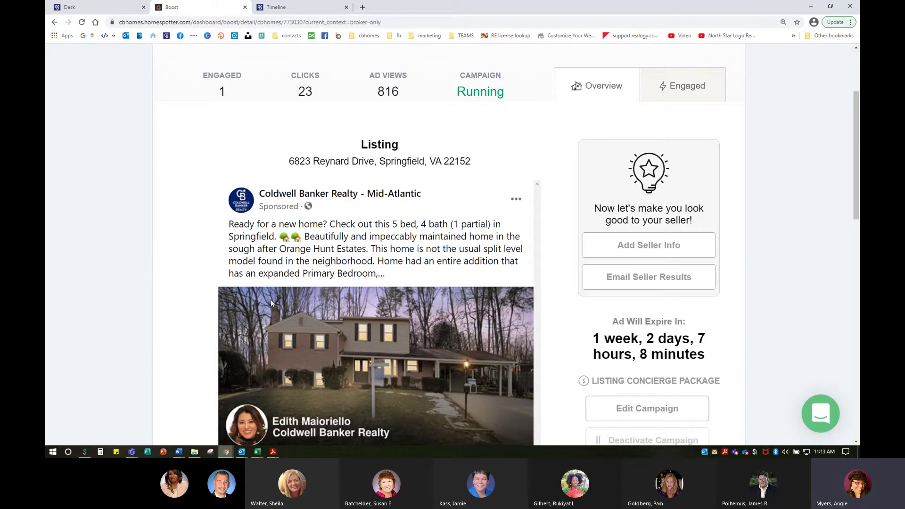
scroll(417, 330, "down", 2)
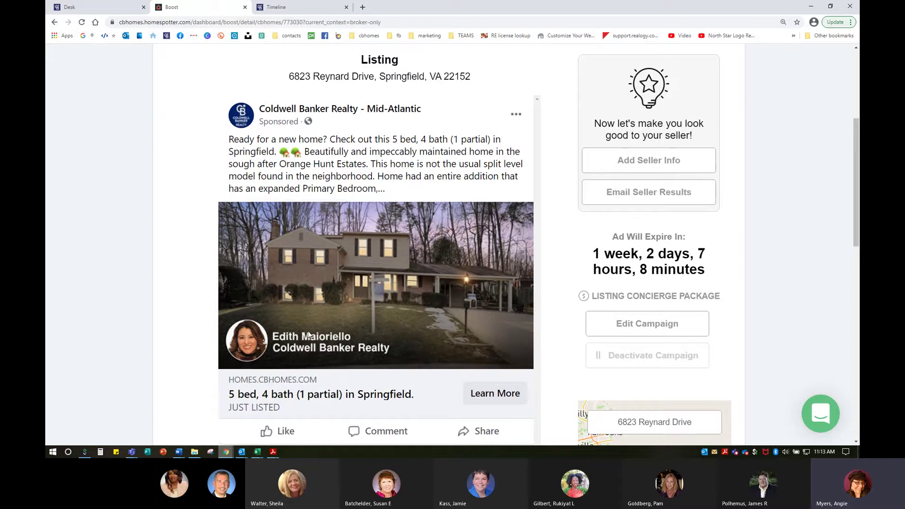
scroll(309, 335, "down", 2)
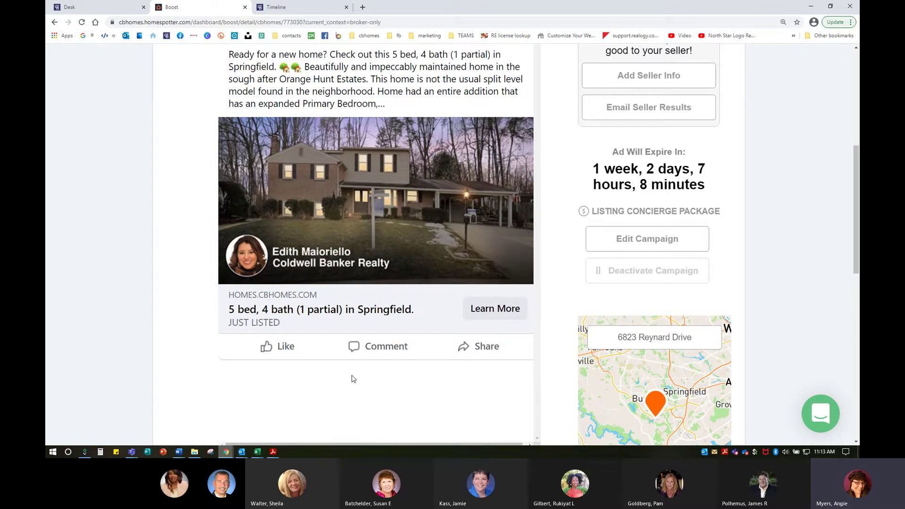
scroll(353, 379, "down", 6)
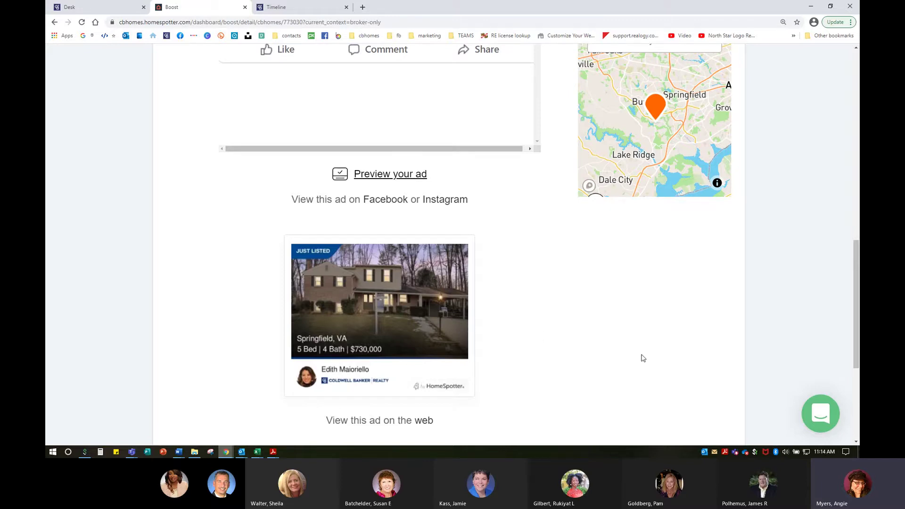
scroll(643, 357, "up", 4)
scroll(801, 299, "up", 3)
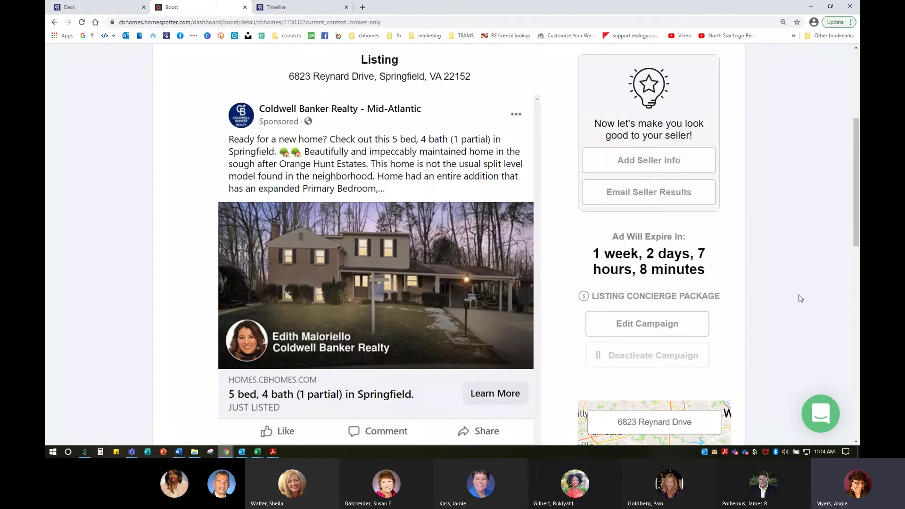
scroll(797, 300, "up", 1)
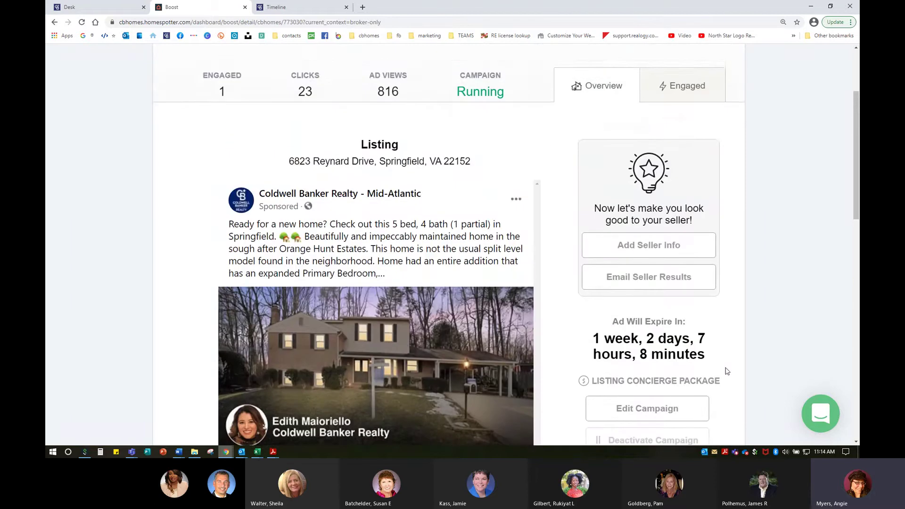
scroll(727, 370, "down", 2)
left_click(647, 329)
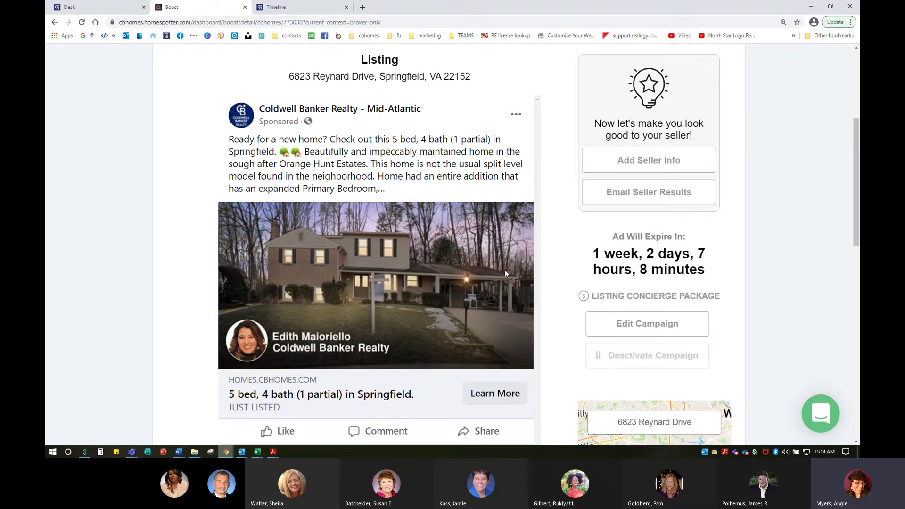
scroll(787, 346, "up", 2)
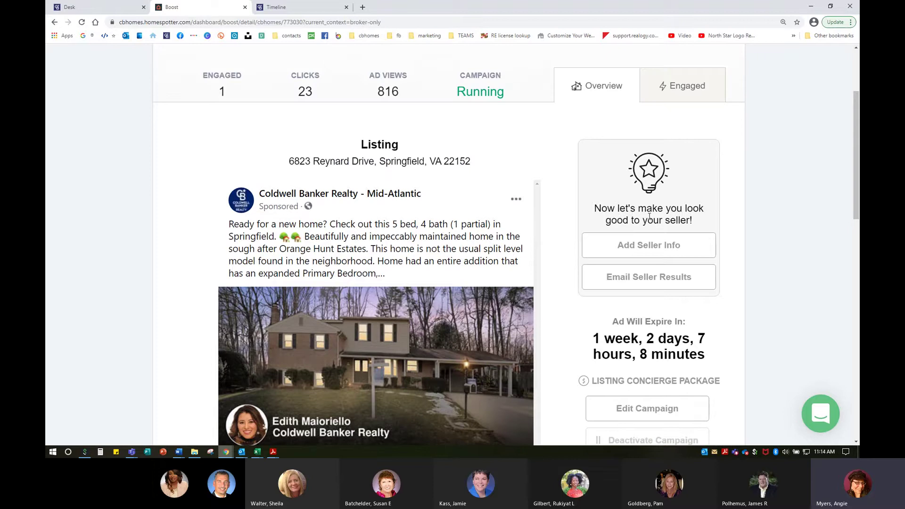
key("ctrl")
key("ctrl")
left_click(653, 251)
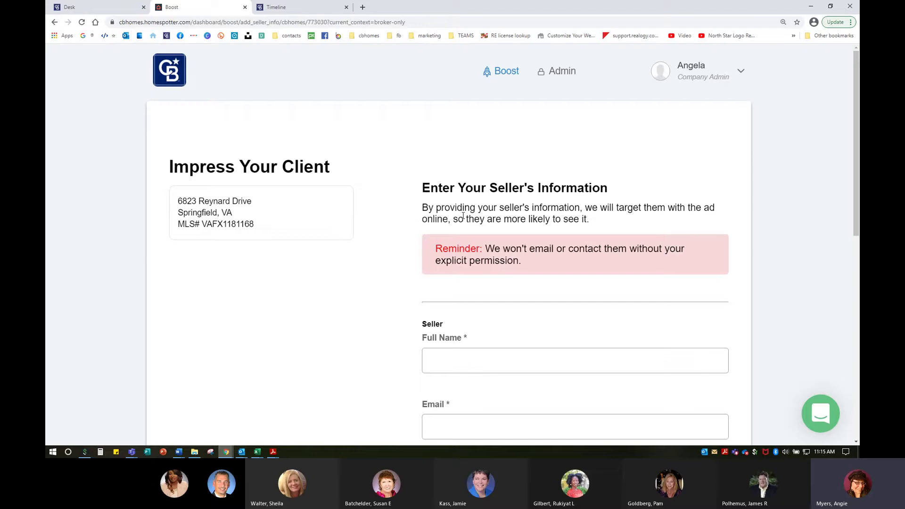
scroll(462, 215, "down", 3)
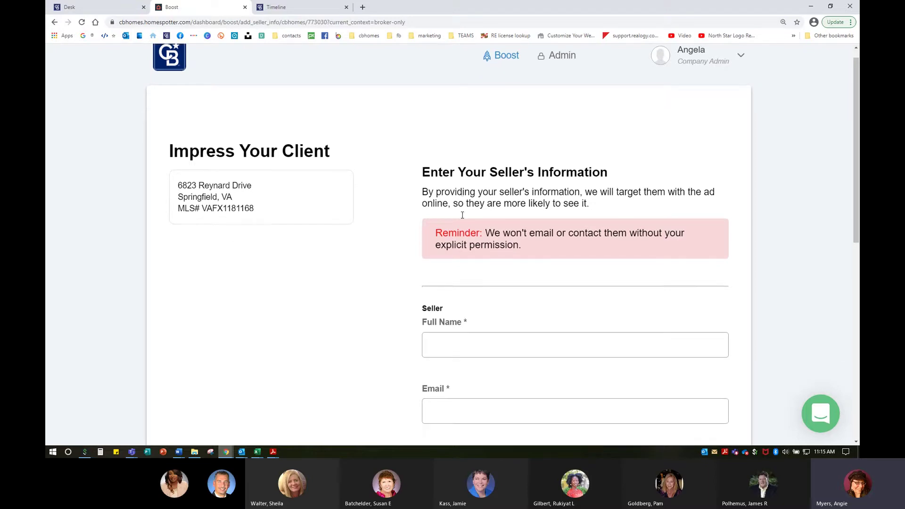
key("ctrl")
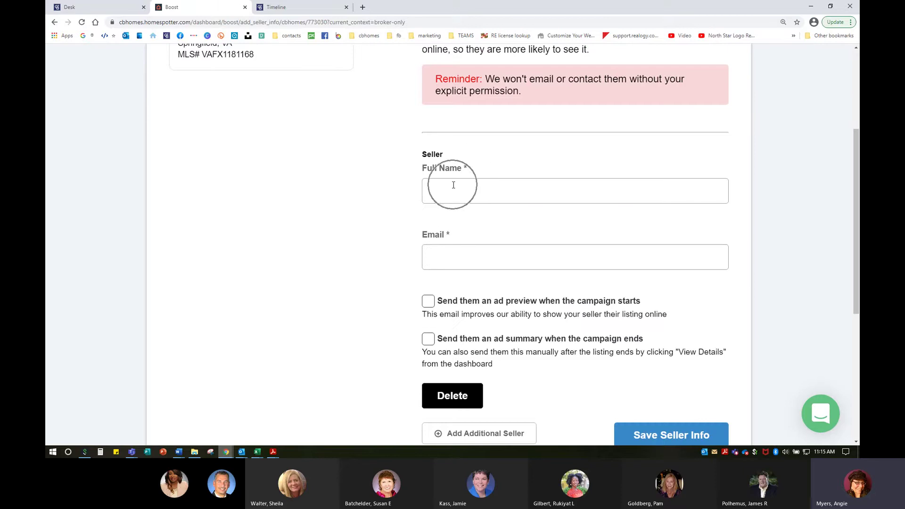
key("ctrl")
scroll(467, 260, "down", 1)
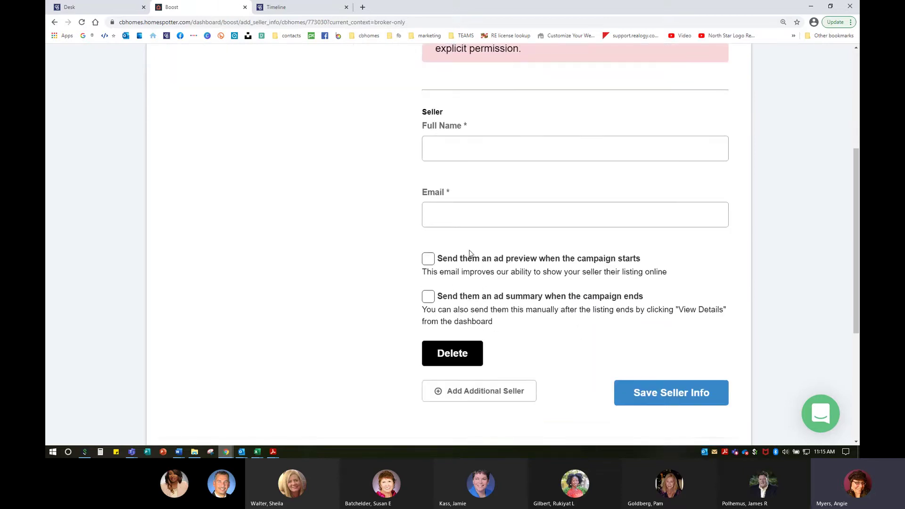
left_click(287, 7)
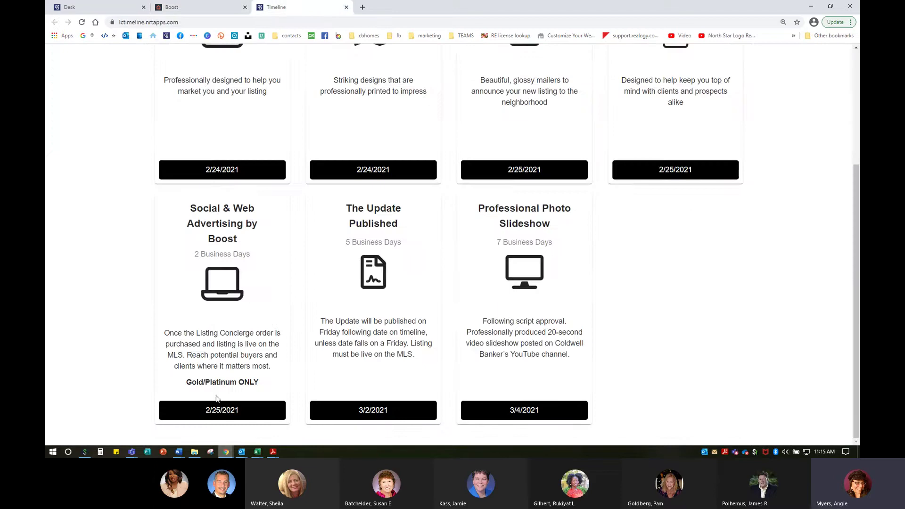
left_click(221, 413)
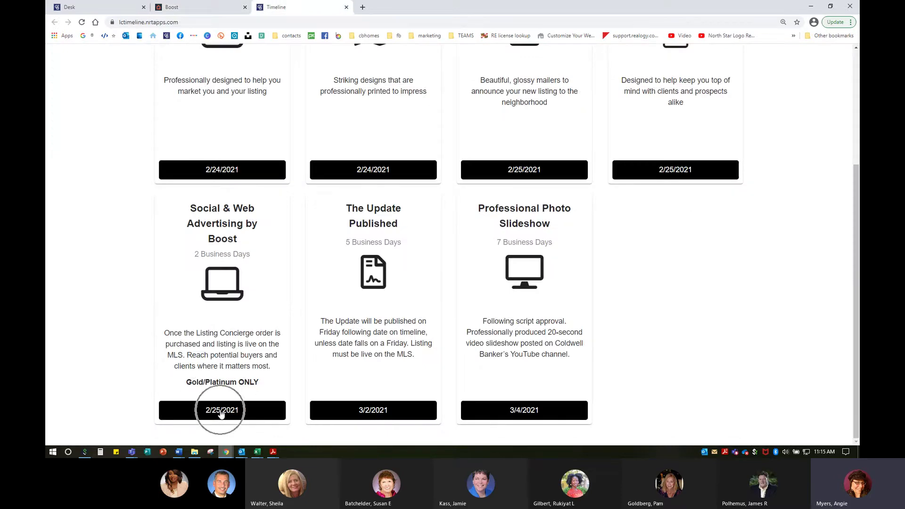
left_click(211, 7)
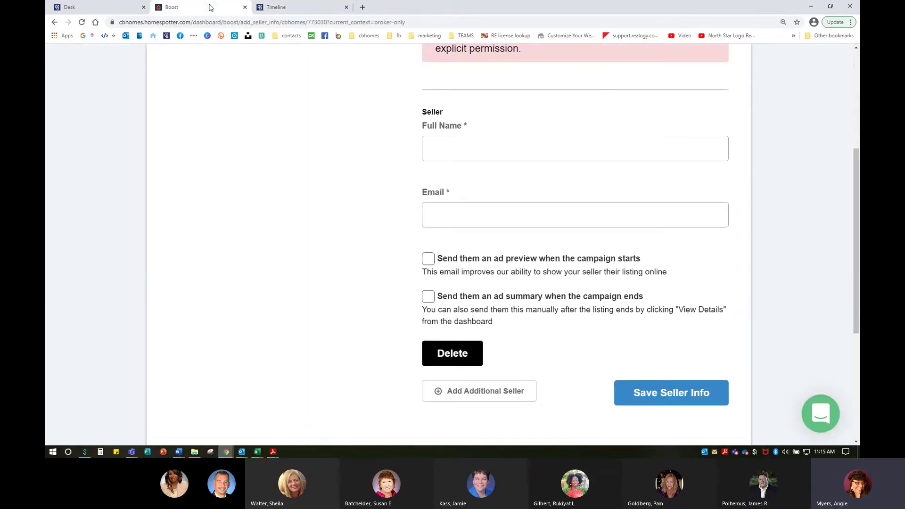
left_click(466, 263)
left_click(429, 298)
scroll(556, 369, "down", 2)
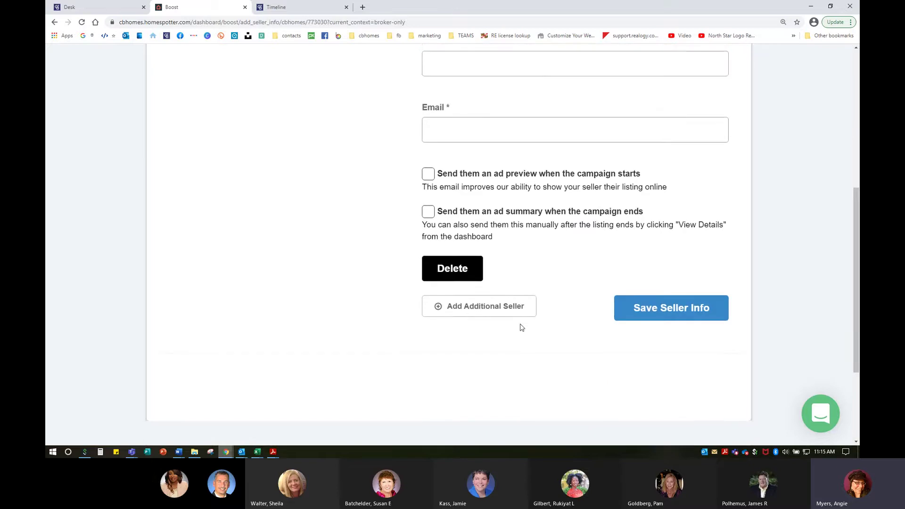
left_click(484, 309)
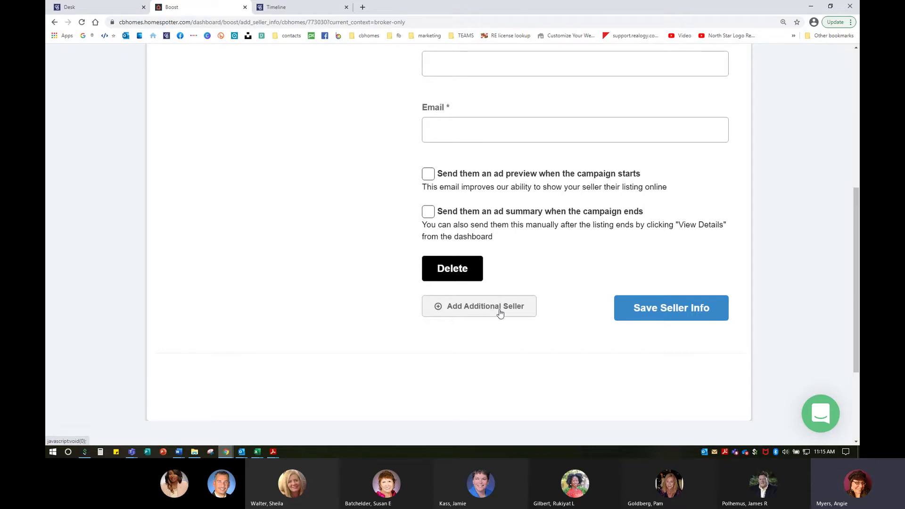
scroll(546, 335, "up", 2)
left_click(679, 392)
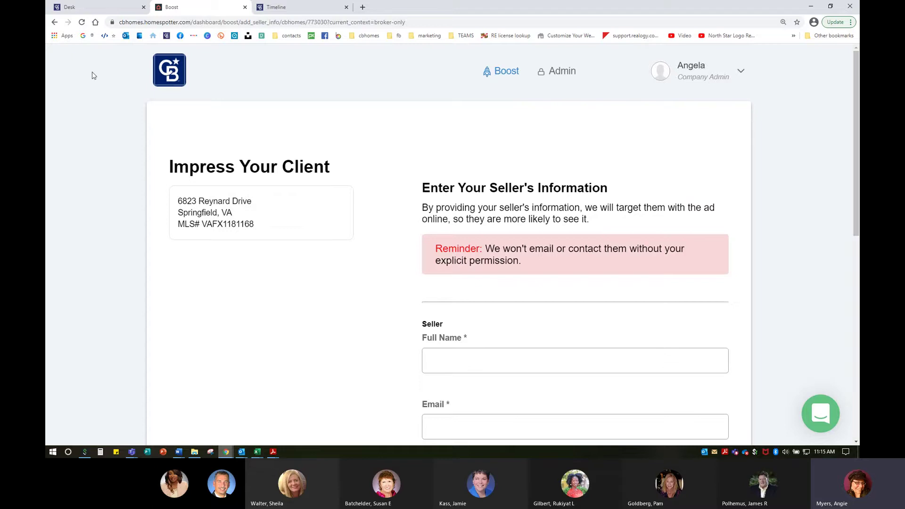
left_click(54, 22)
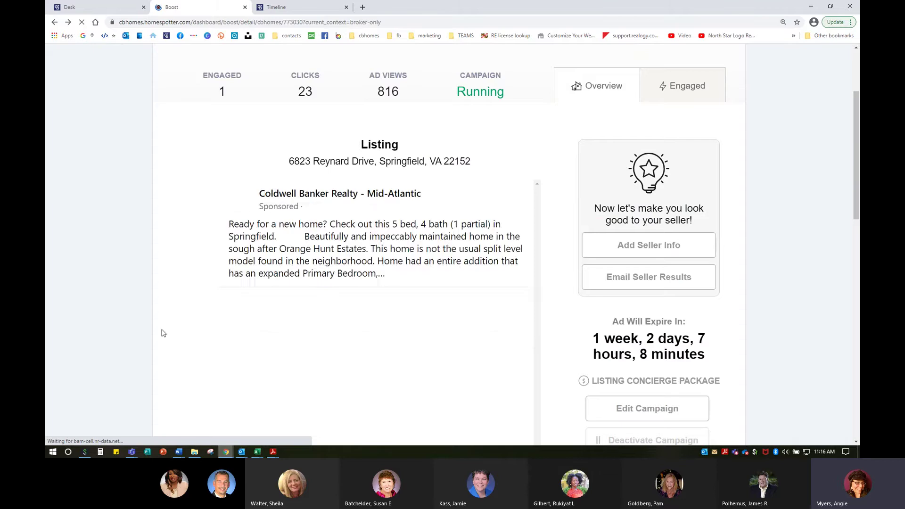
scroll(399, 378, "down", 10)
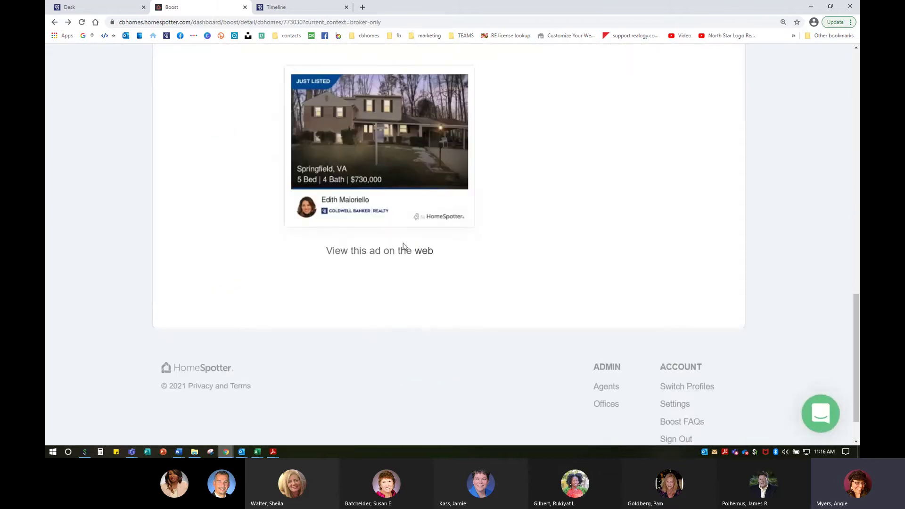
scroll(692, 344, "up", 9)
scroll(691, 344, "up", 4)
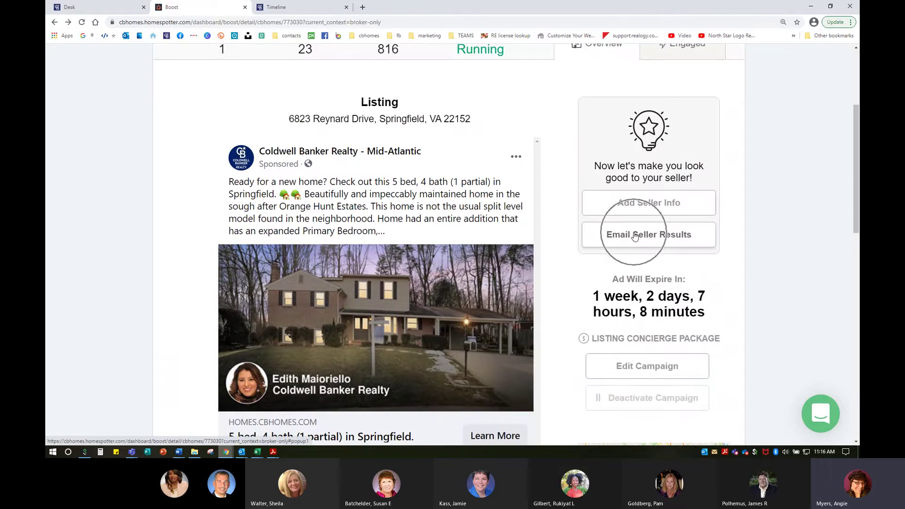
left_click(635, 237)
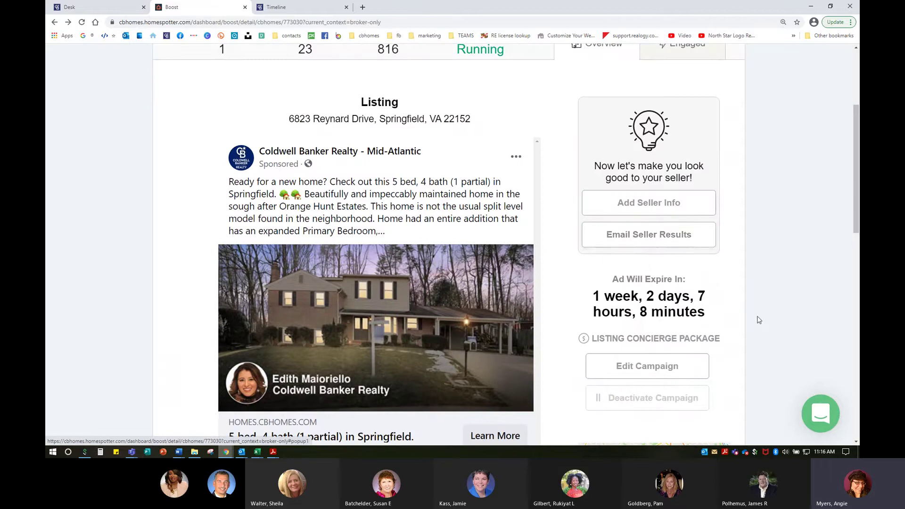
scroll(758, 318, "up", 2)
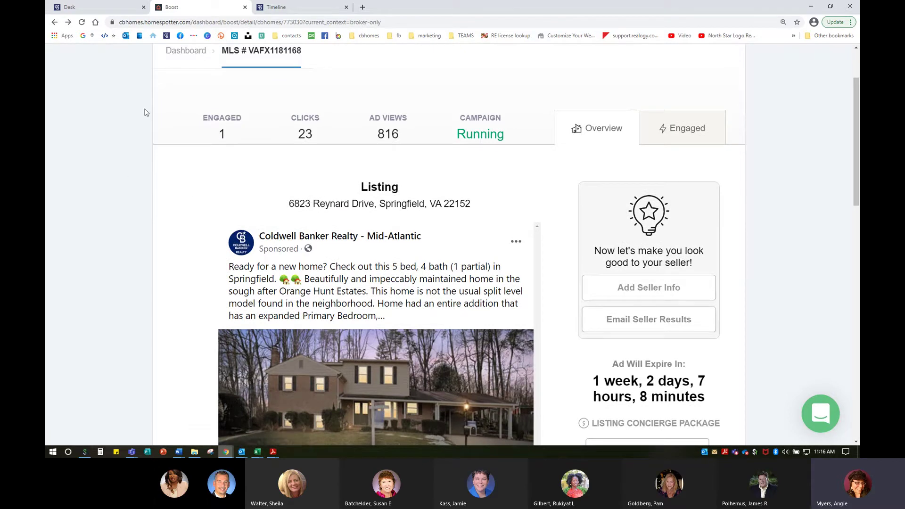
left_click_drag(594, 377, 713, 397)
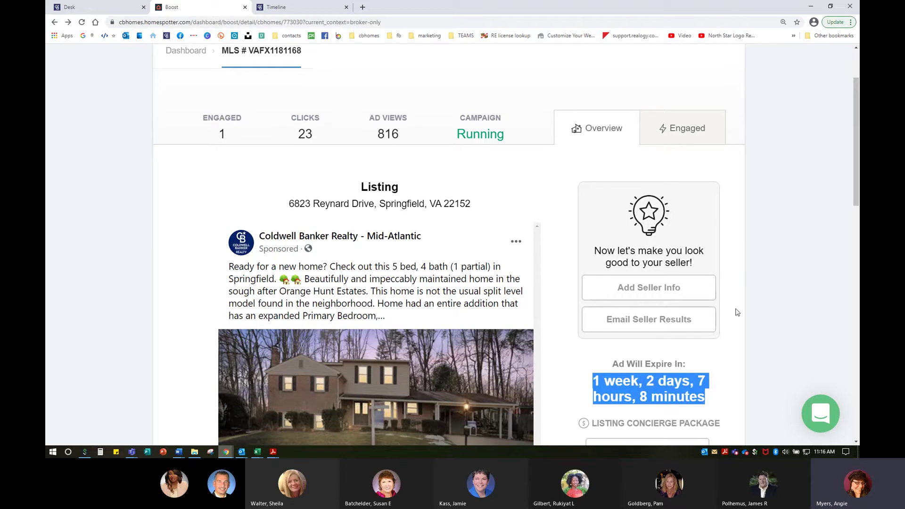
left_click(730, 372)
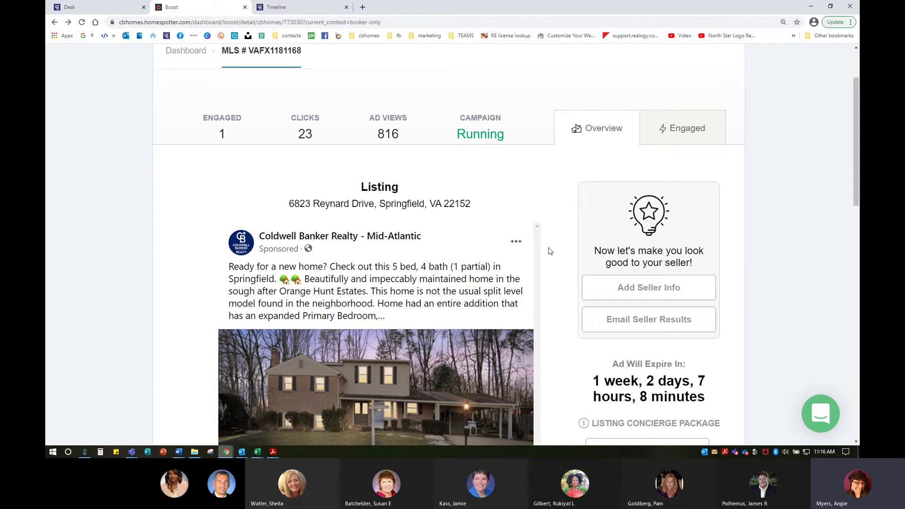
scroll(483, 333, "down", 3)
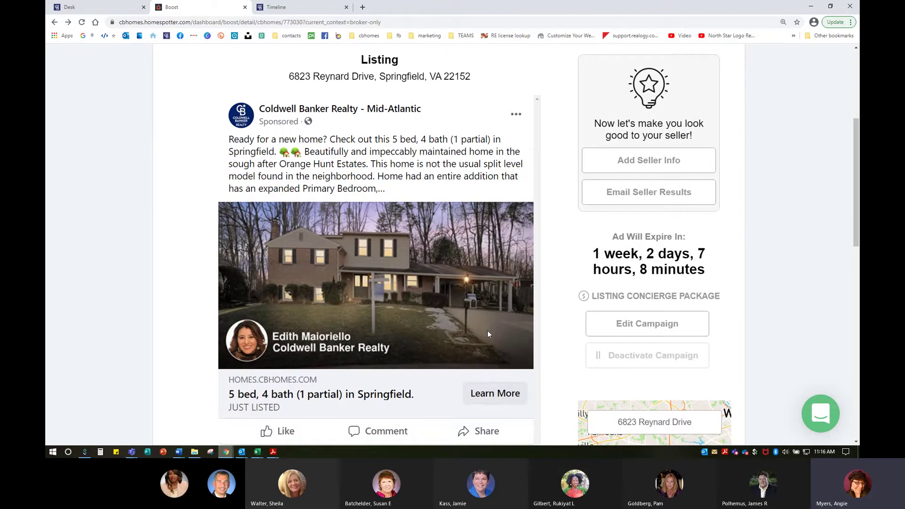
scroll(488, 330, "up", 2)
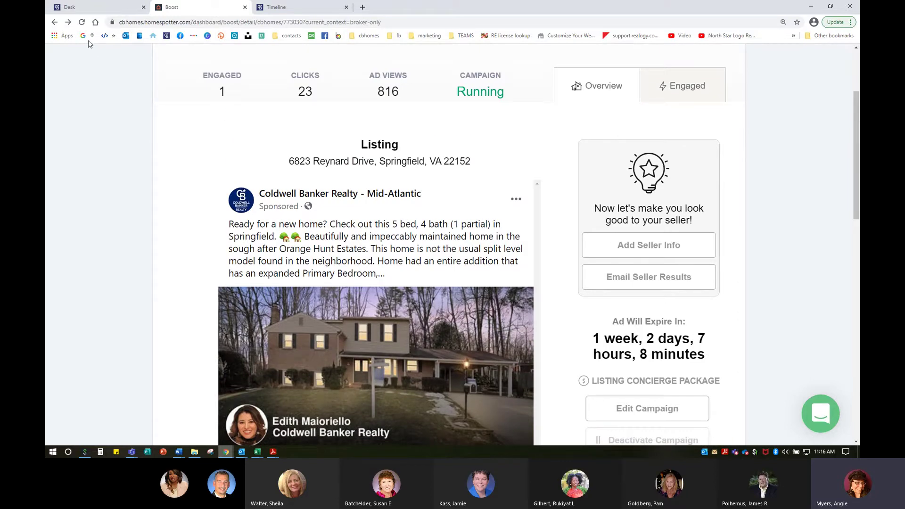
left_click(60, 25)
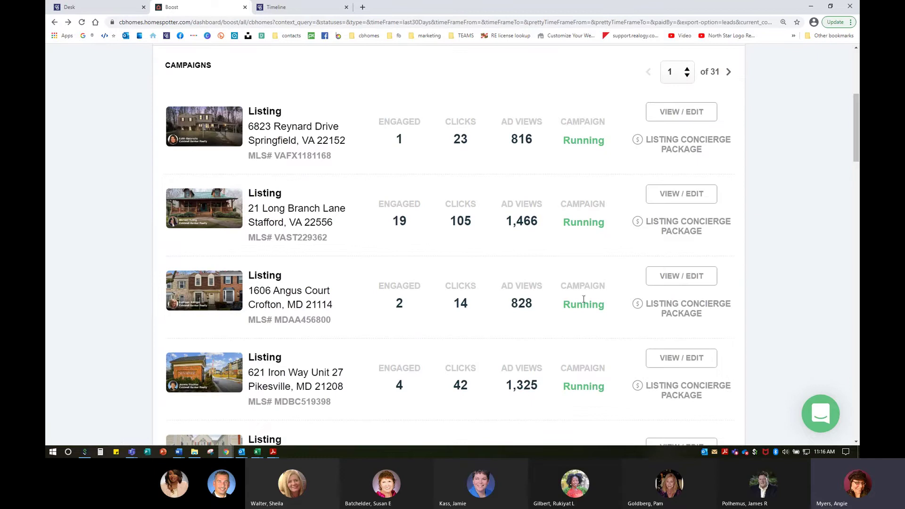
scroll(594, 329, "down", 10)
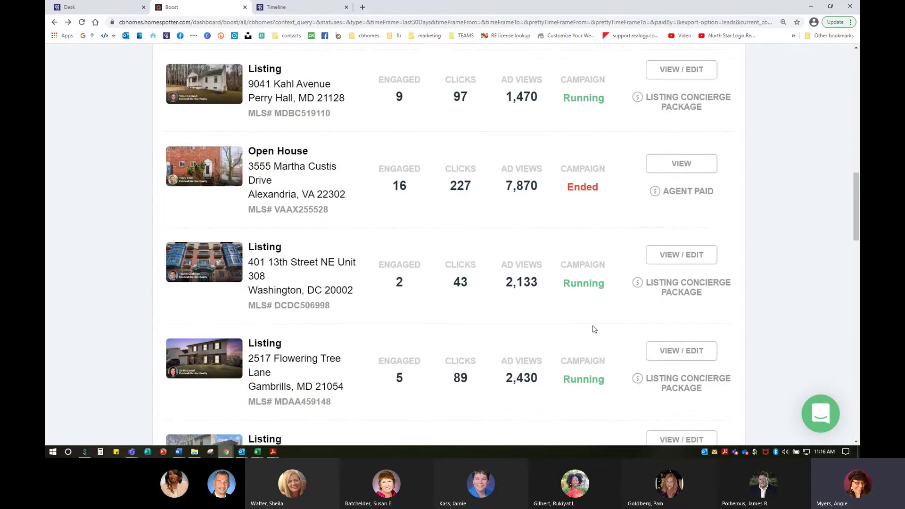
scroll(594, 329, "down", 4)
left_click(682, 351)
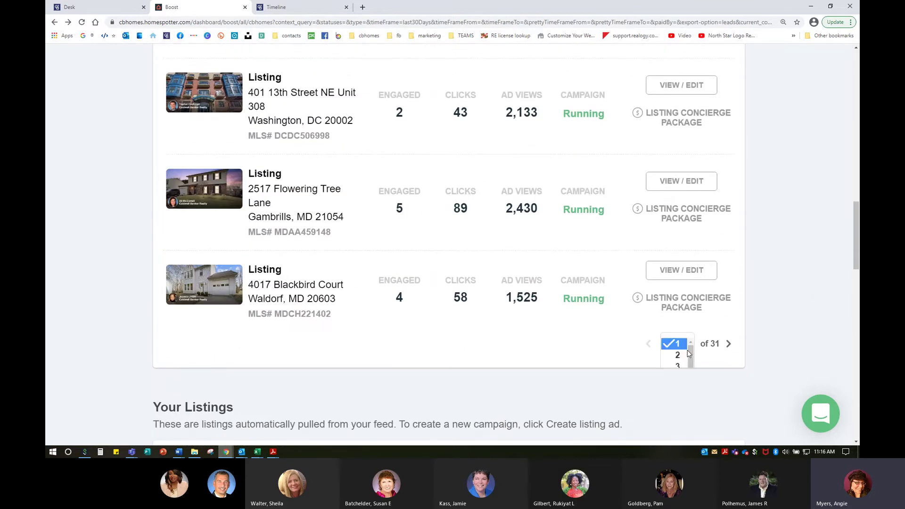
scroll(686, 354, "down", 6)
left_click(681, 355)
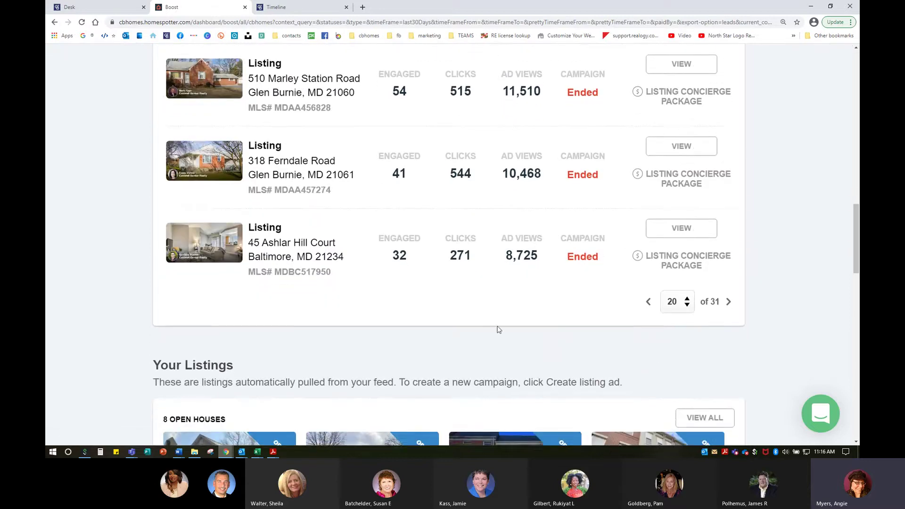
scroll(499, 329, "up", 2)
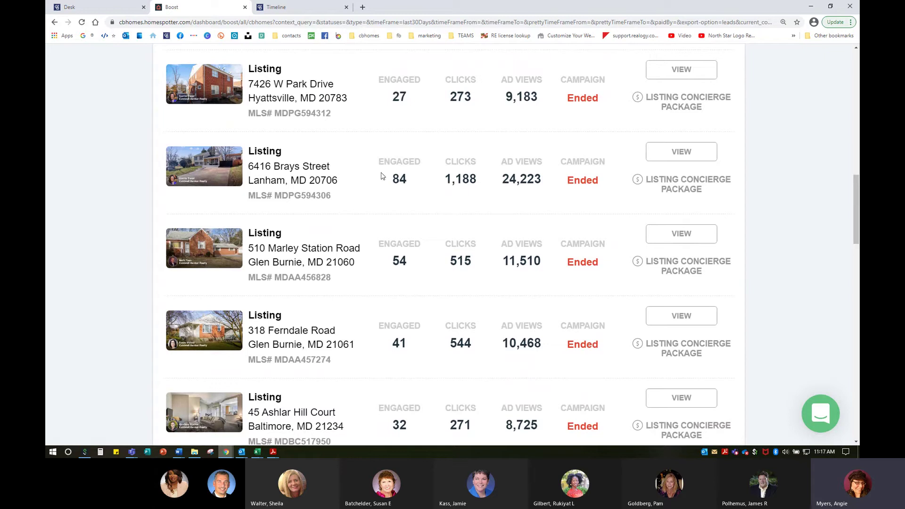
left_click(666, 163)
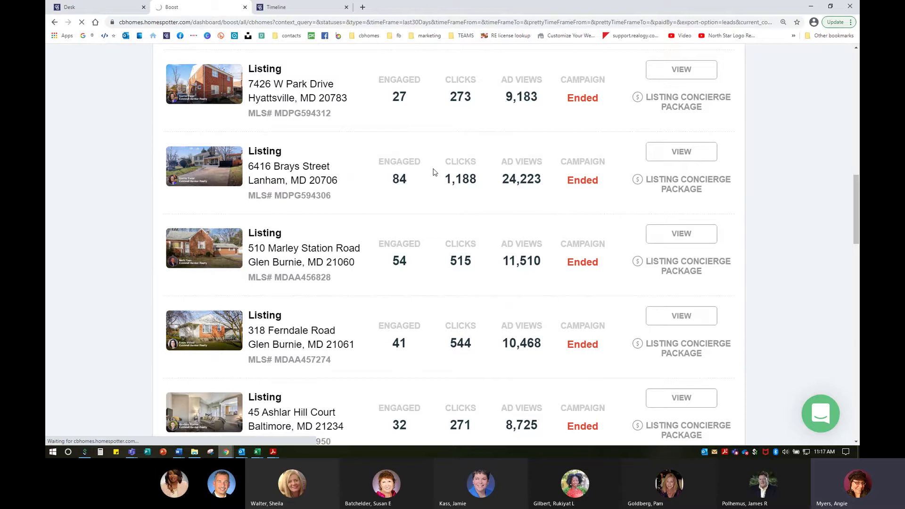
left_click(686, 153)
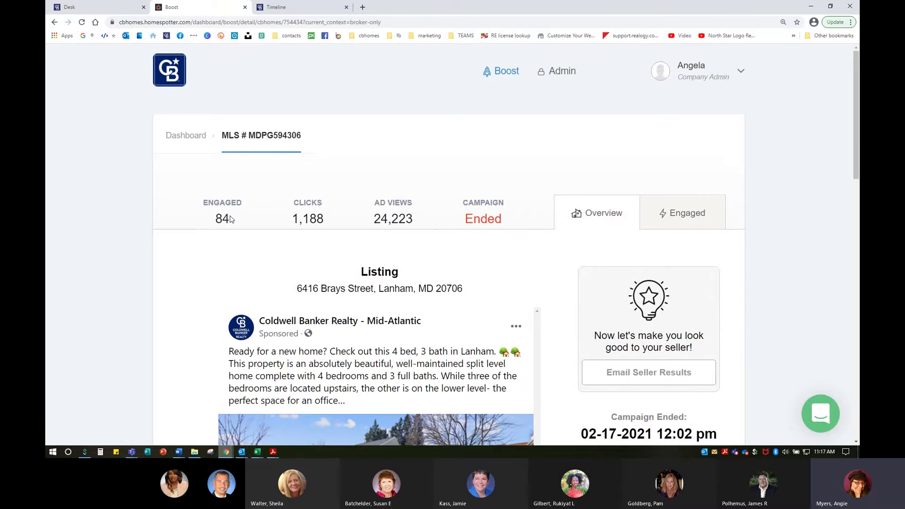
scroll(333, 320, "down", 2)
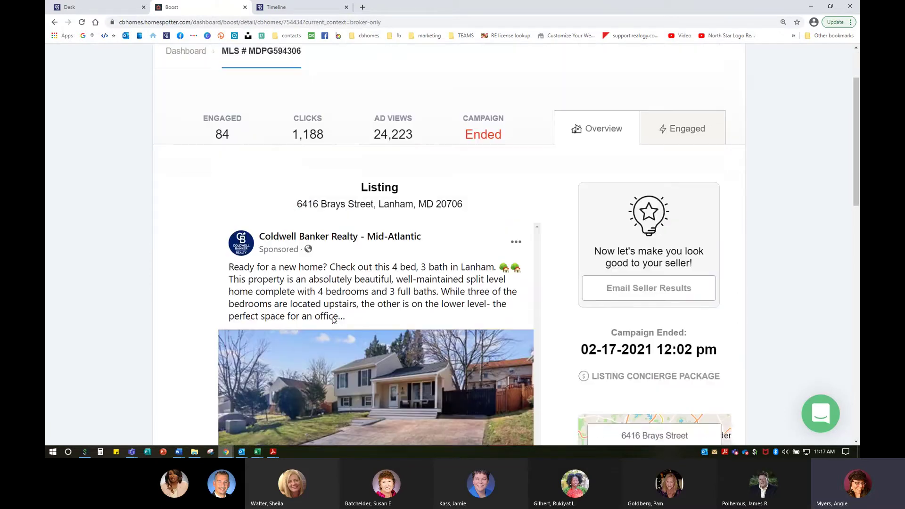
scroll(334, 321, "down", 6)
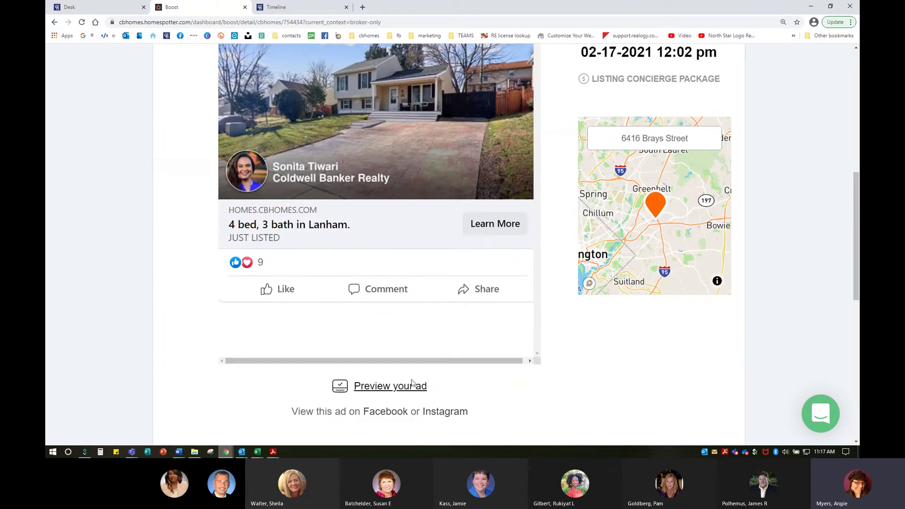
scroll(412, 383, "down", 4)
scroll(431, 385, "up", 12)
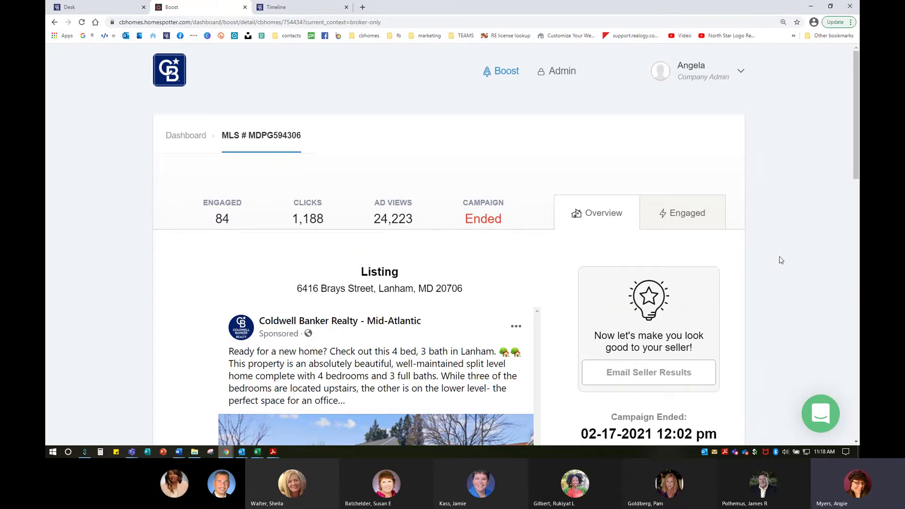
left_click(689, 216)
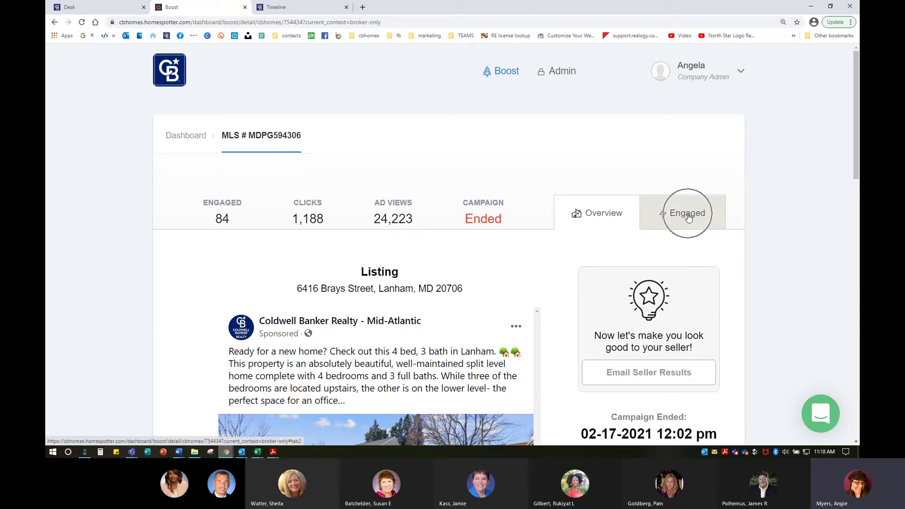
left_click(689, 216)
left_click(689, 216)
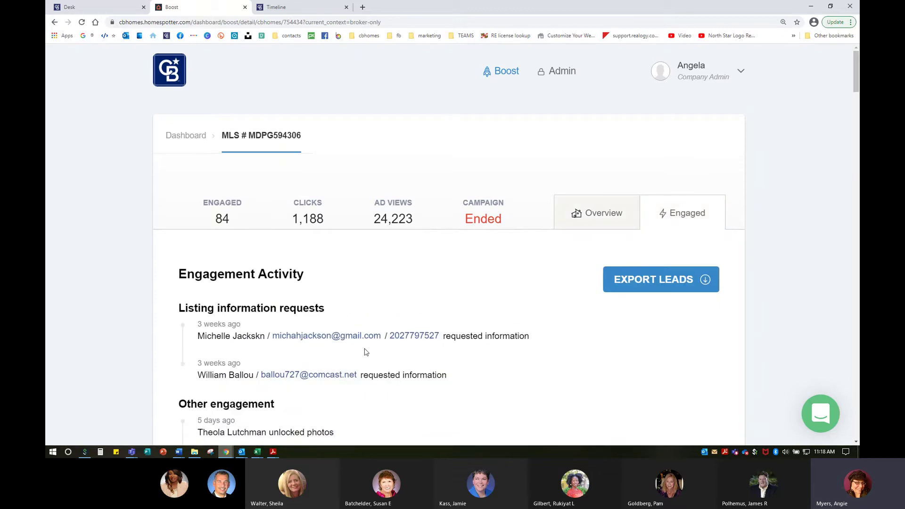
scroll(392, 377, "down", 3)
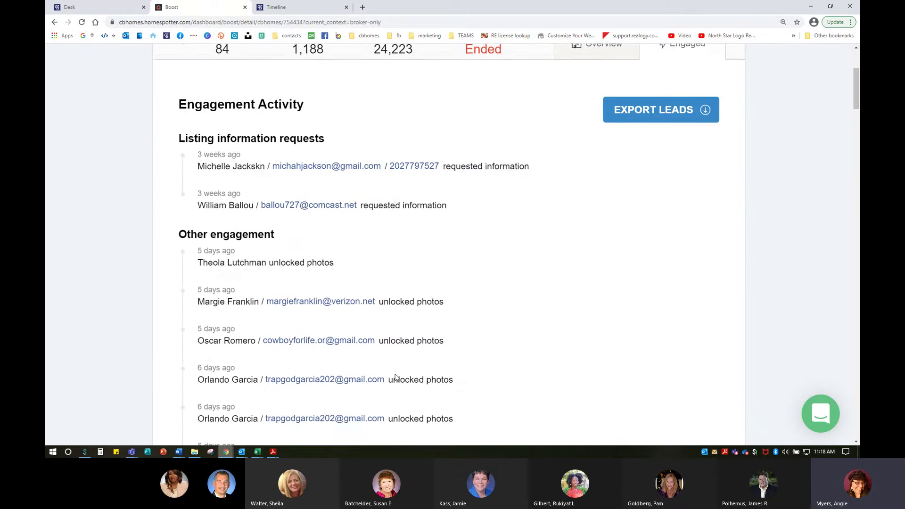
scroll(395, 378, "down", 9)
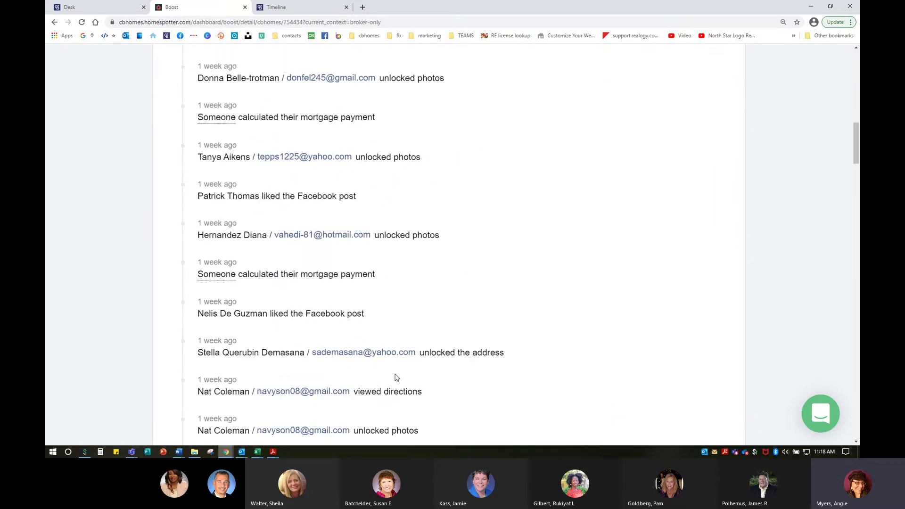
scroll(397, 378, "down", 10)
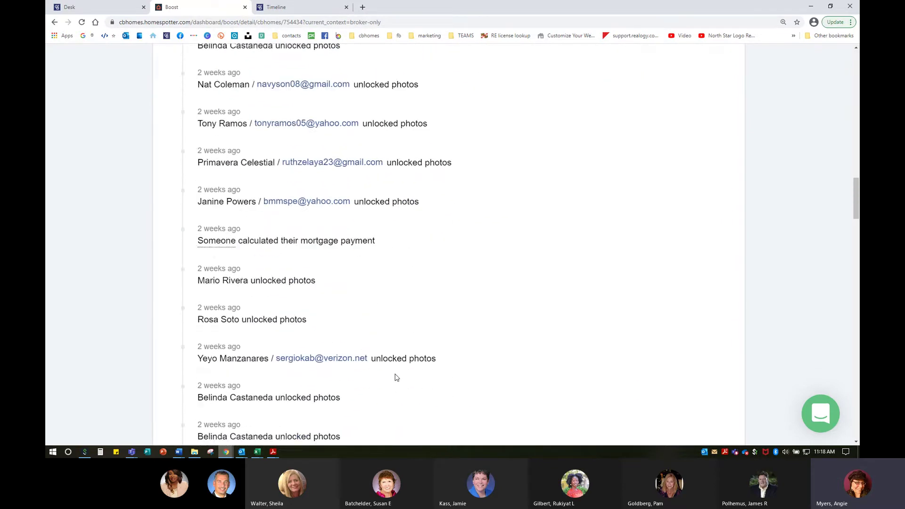
scroll(396, 378, "down", 9)
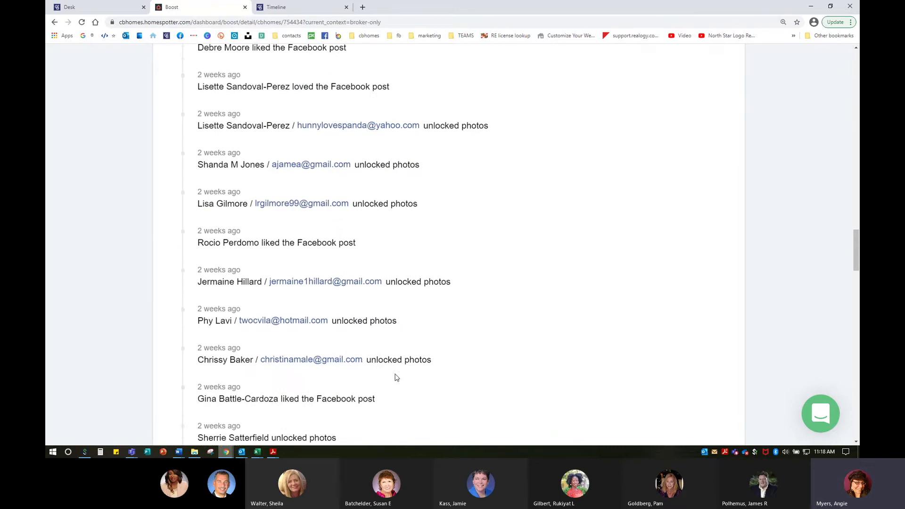
scroll(396, 378, "down", 8)
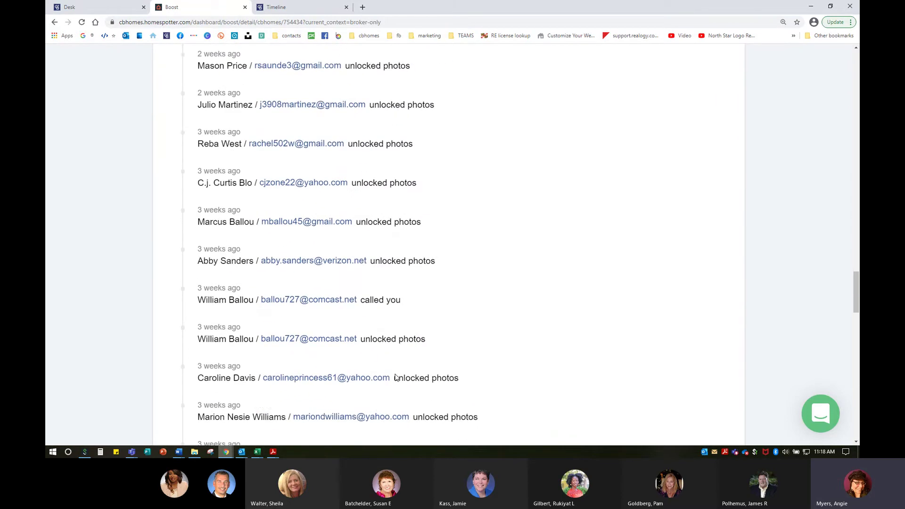
scroll(397, 378, "down", 8)
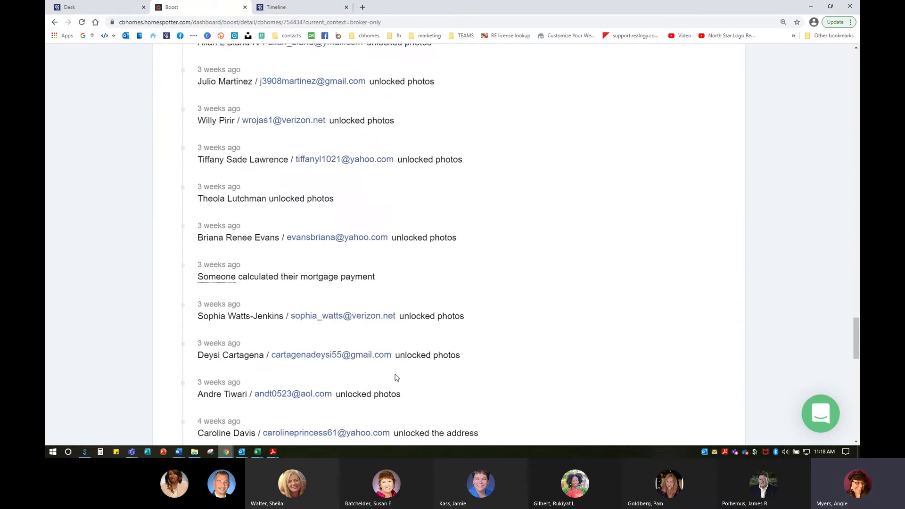
scroll(397, 378, "down", 7)
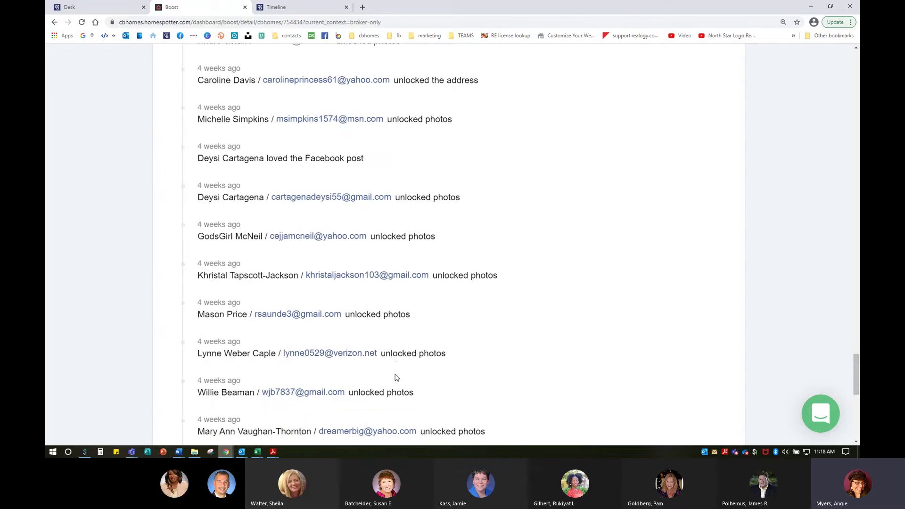
scroll(396, 378, "down", 3)
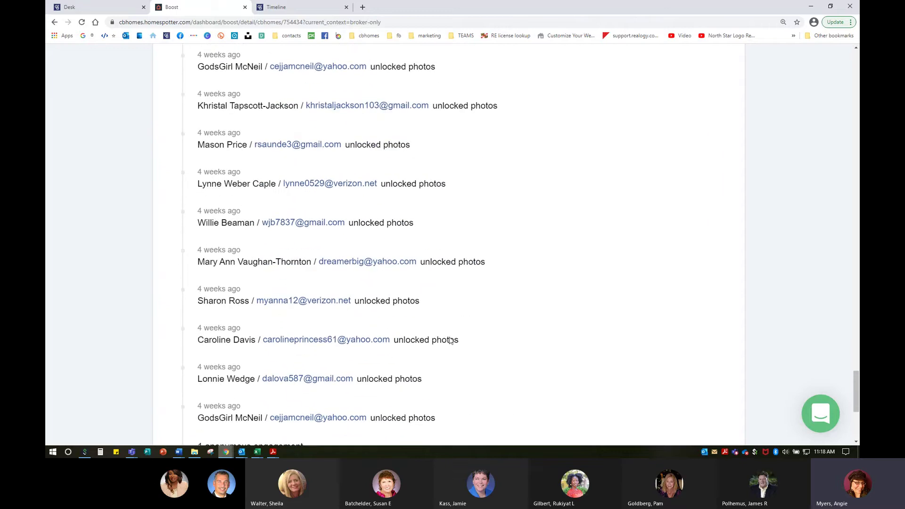
scroll(460, 372, "down", 3)
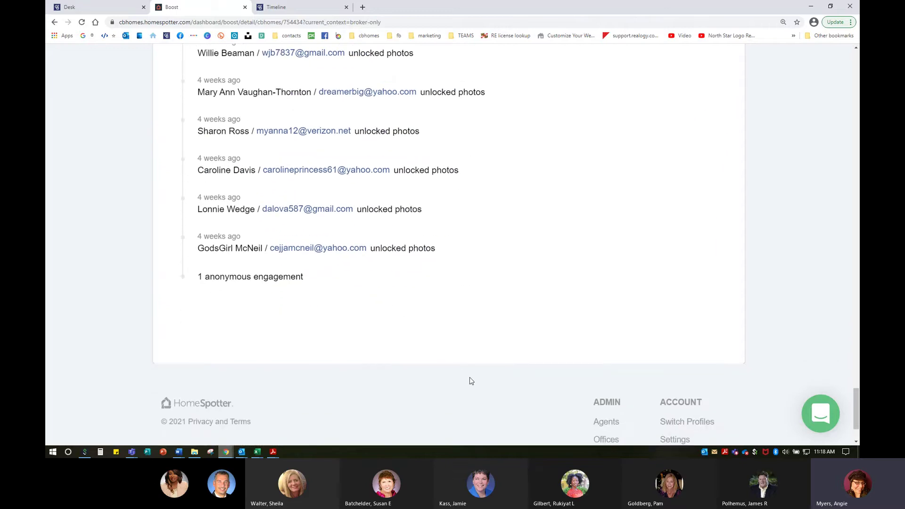
scroll(471, 381, "up", 14)
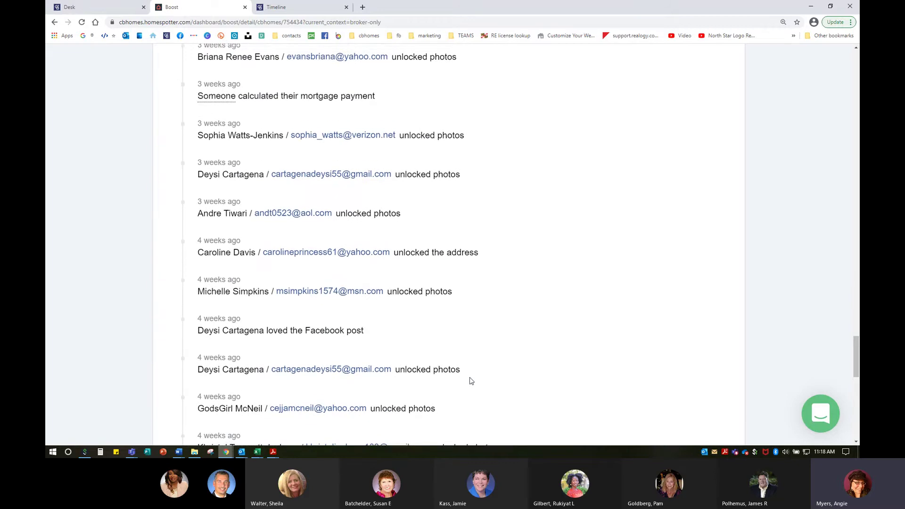
scroll(472, 378, "up", 13)
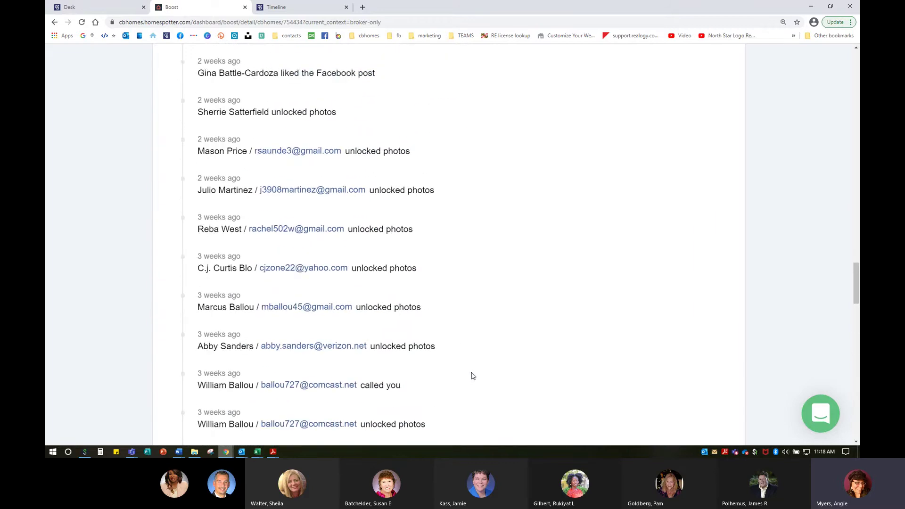
scroll(473, 376, "up", 4)
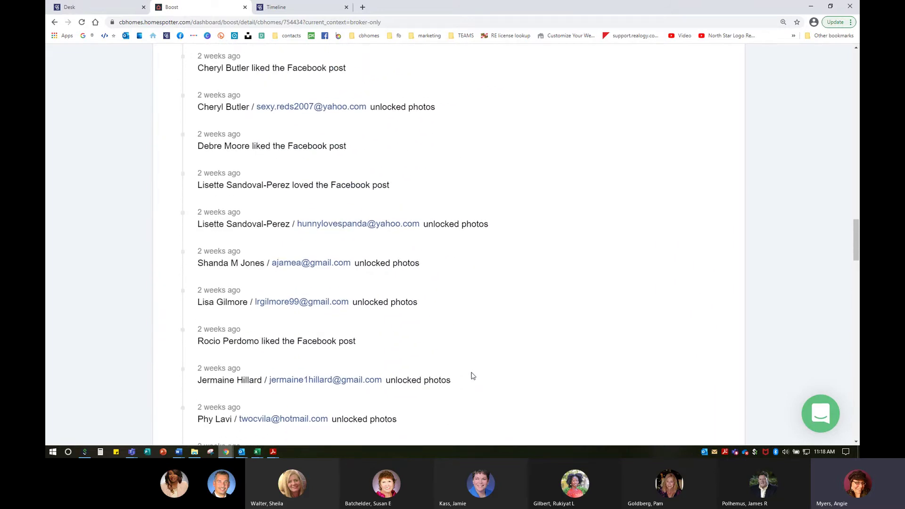
scroll(473, 376, "up", 8)
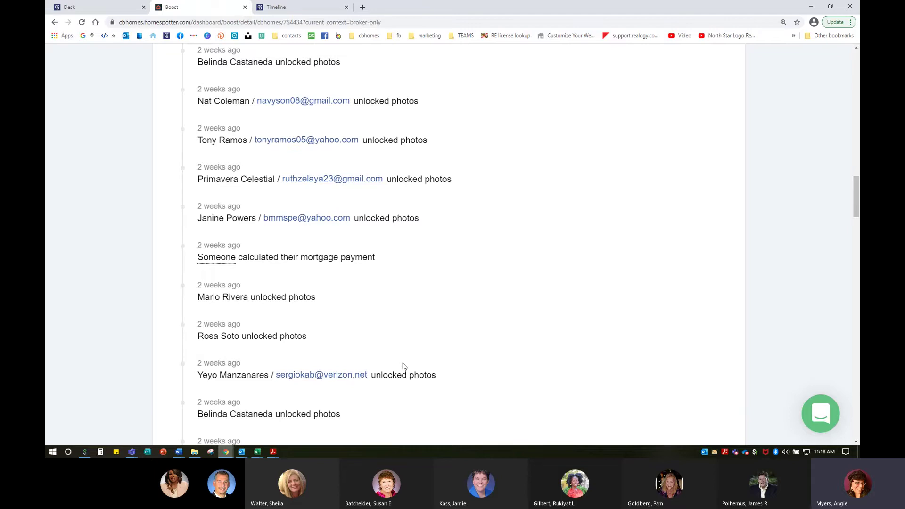
scroll(403, 366, "up", 8)
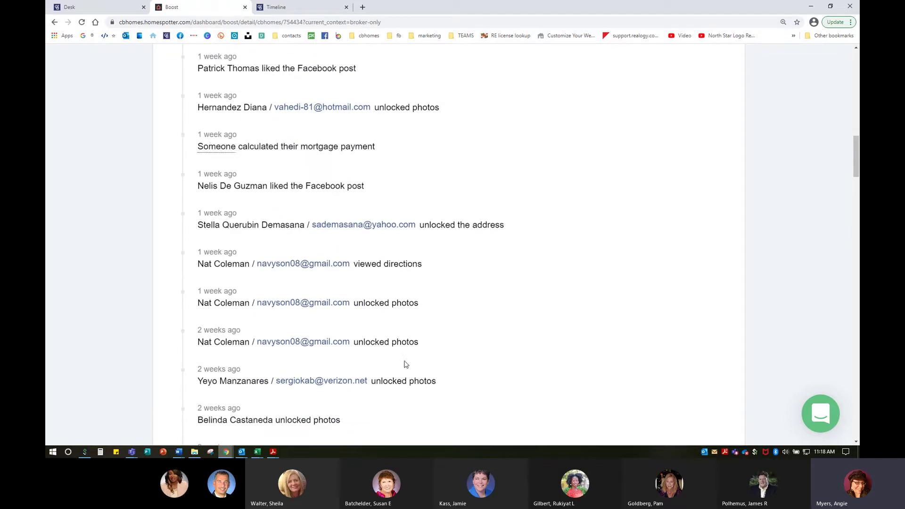
scroll(410, 358, "up", 12)
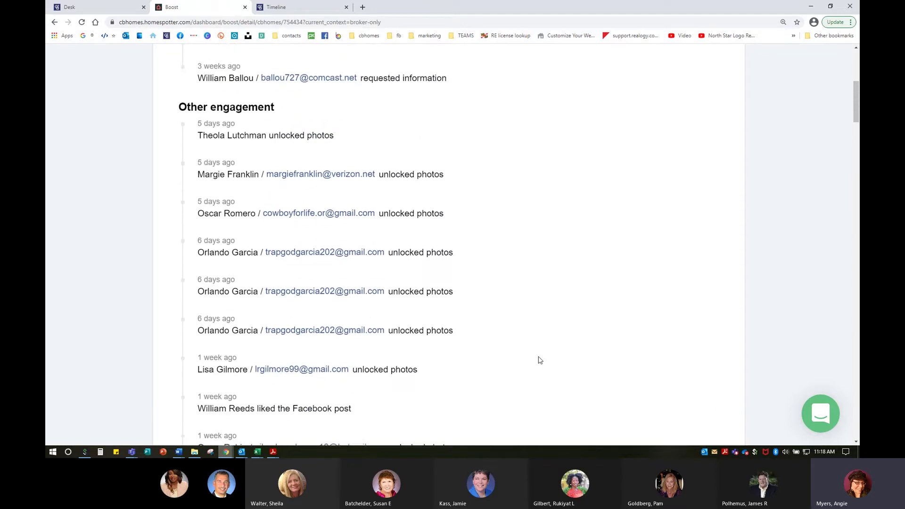
scroll(540, 360, "up", 3)
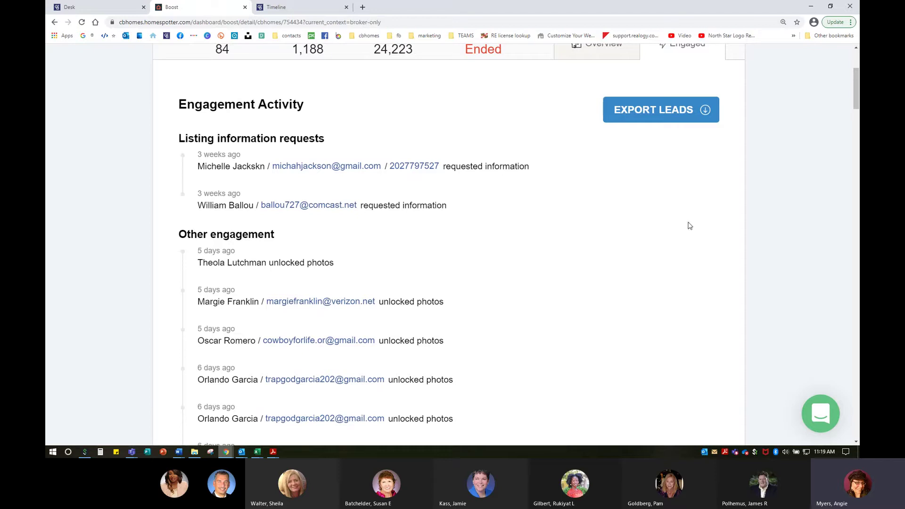
Export the listing's leads and open lead_report.csv in Excel.
left_click(663, 115)
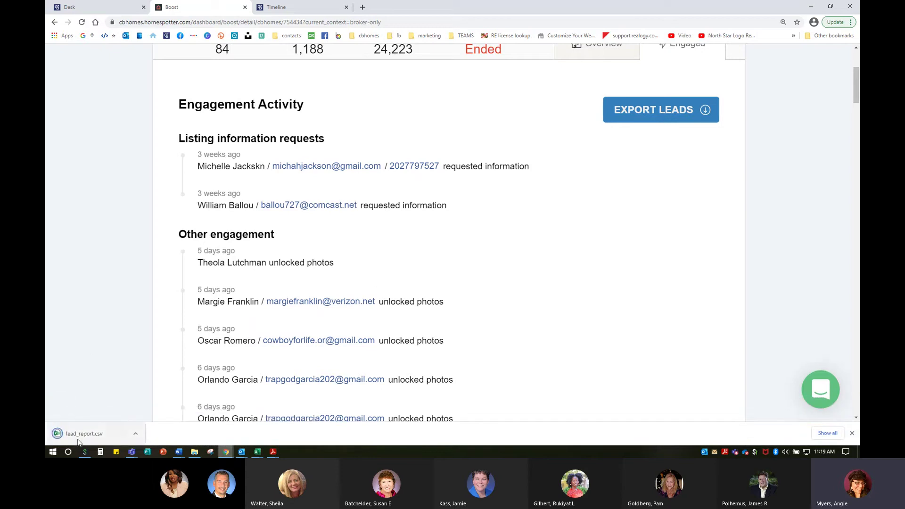
left_click(80, 435)
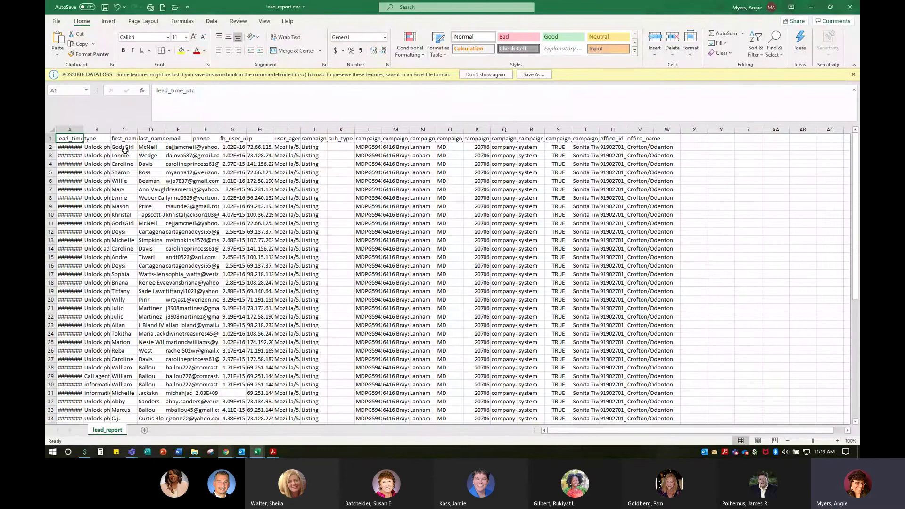
Autofit columns B, C, D, E and I, then select columns F onward.
double_click(110, 130)
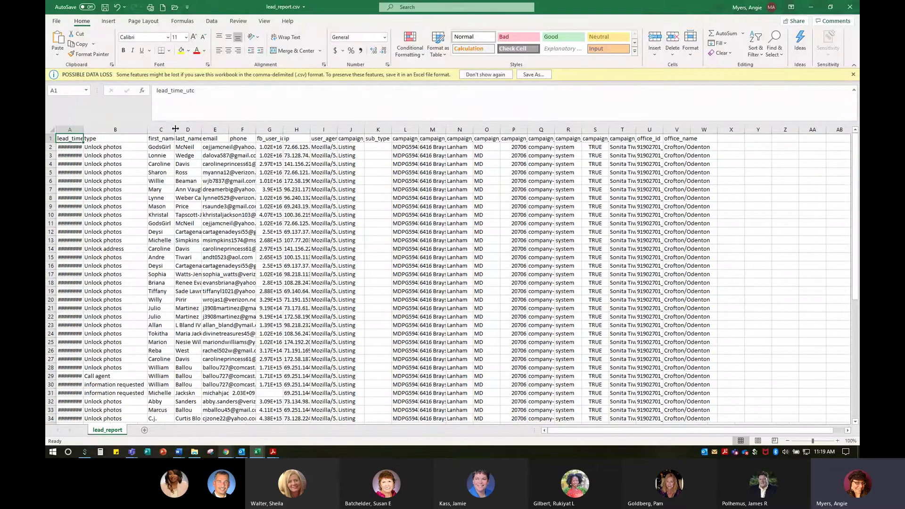
double_click(175, 130)
double_click(205, 130)
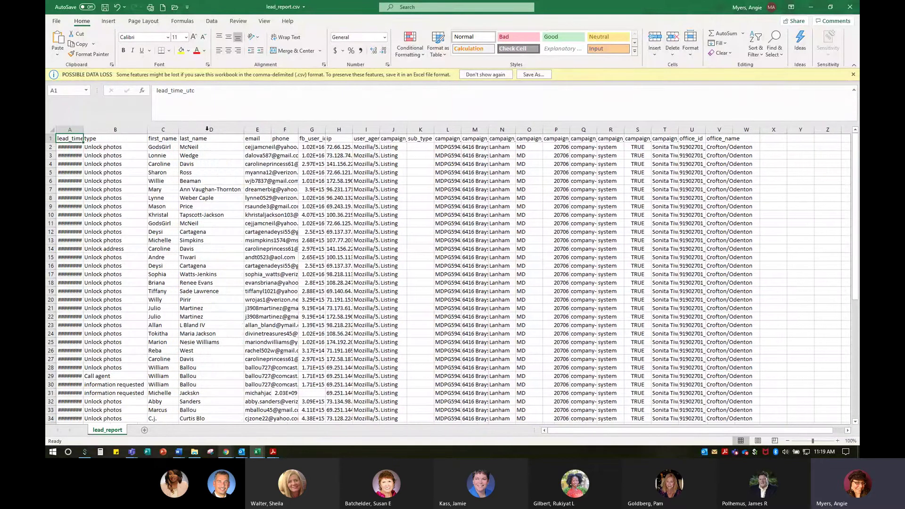
double_click(277, 128)
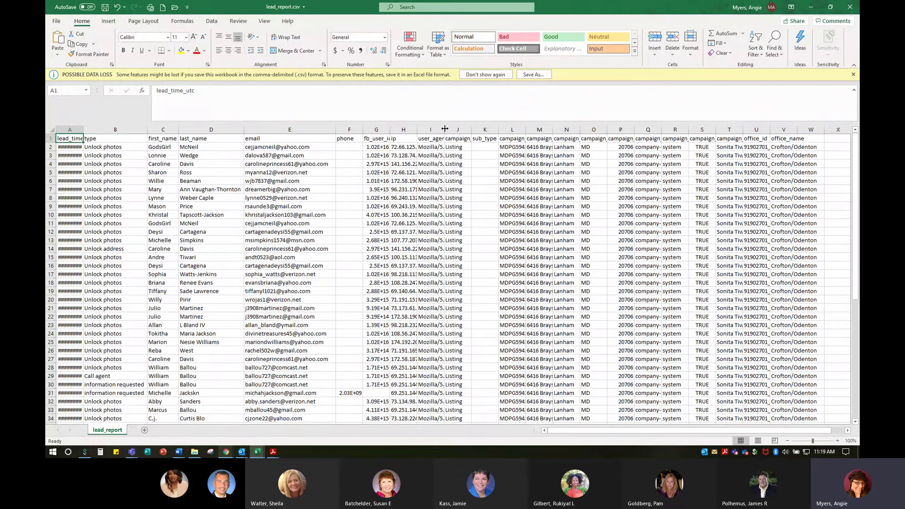
double_click(445, 127)
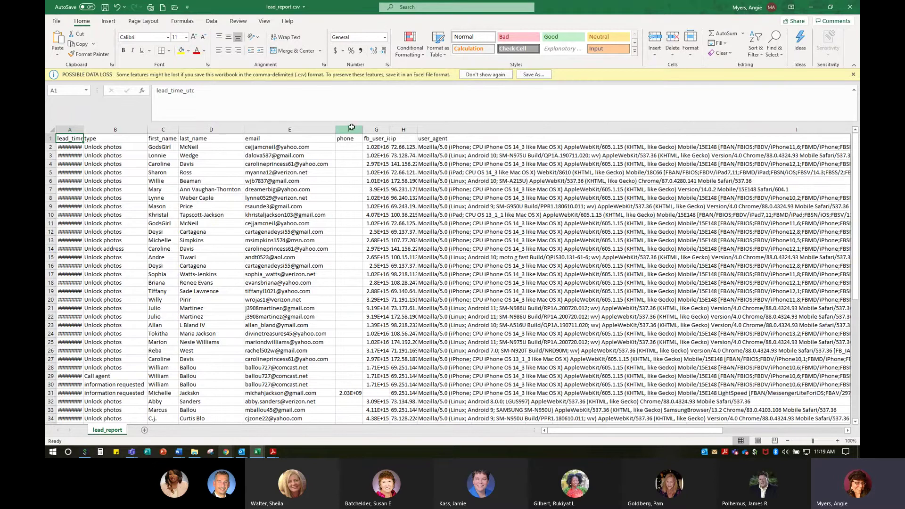
left_click_drag(352, 127, 199, 144)
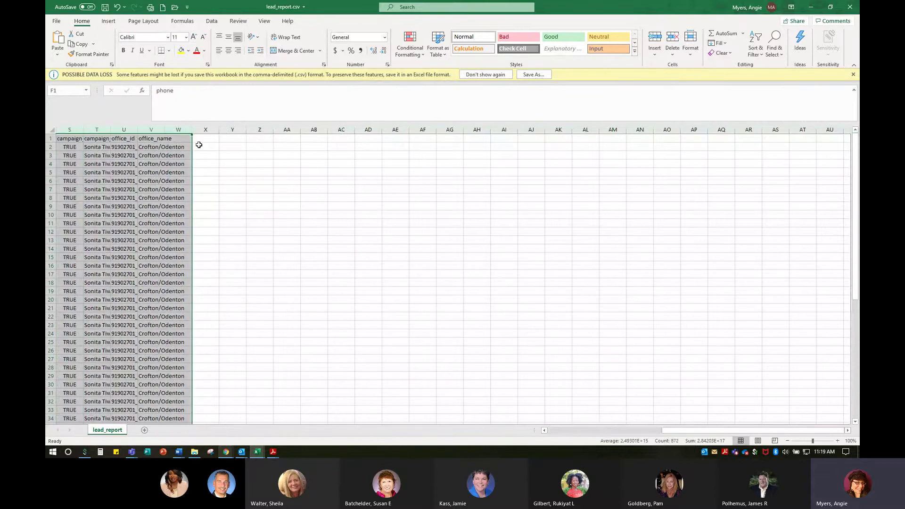
Delete the columns from phone onward and the lead_time column A.
right_click(163, 130)
left_click(199, 216)
left_click(70, 129)
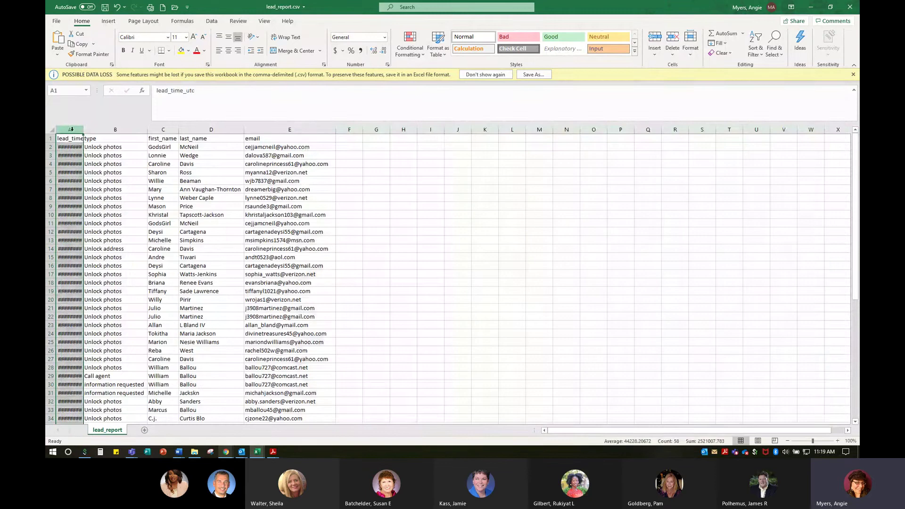
right_click(70, 130)
left_click(96, 213)
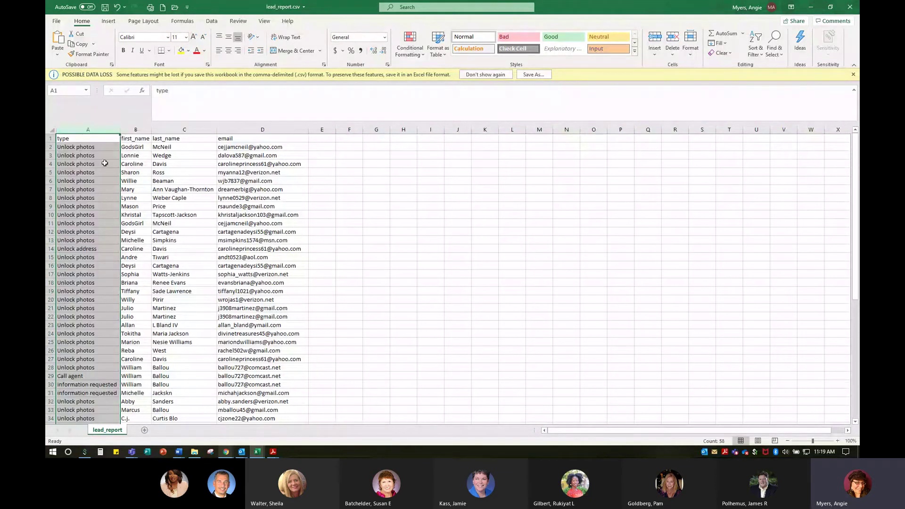
Review the remaining lead rows, checking the Call agent entry and its email in row 29.
left_click(454, 308)
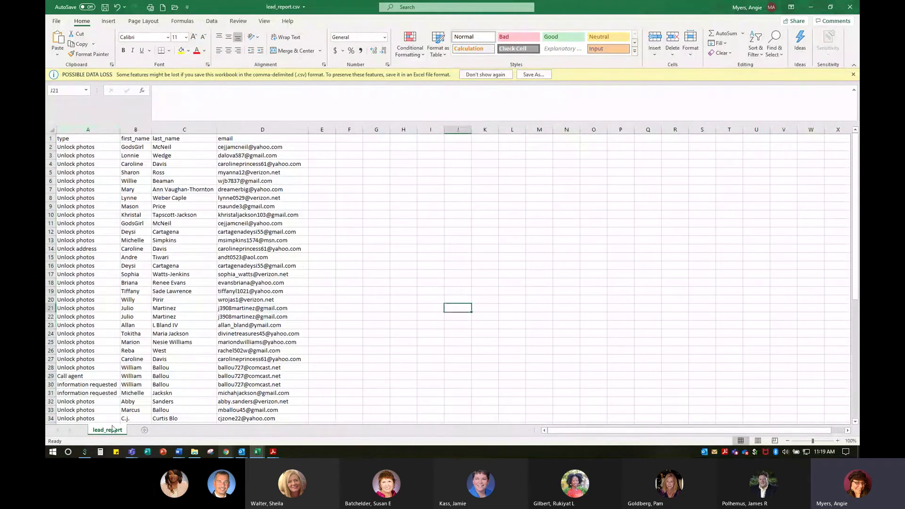
left_click(66, 376)
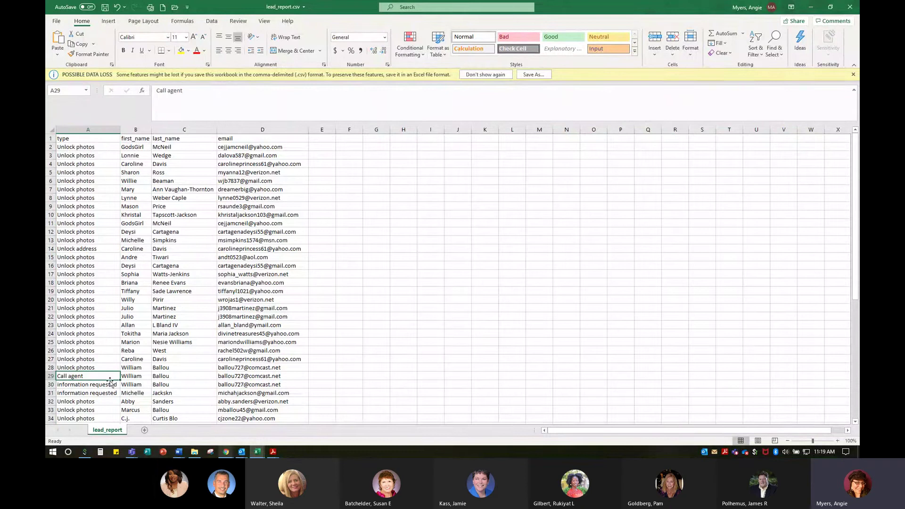
left_click(262, 377)
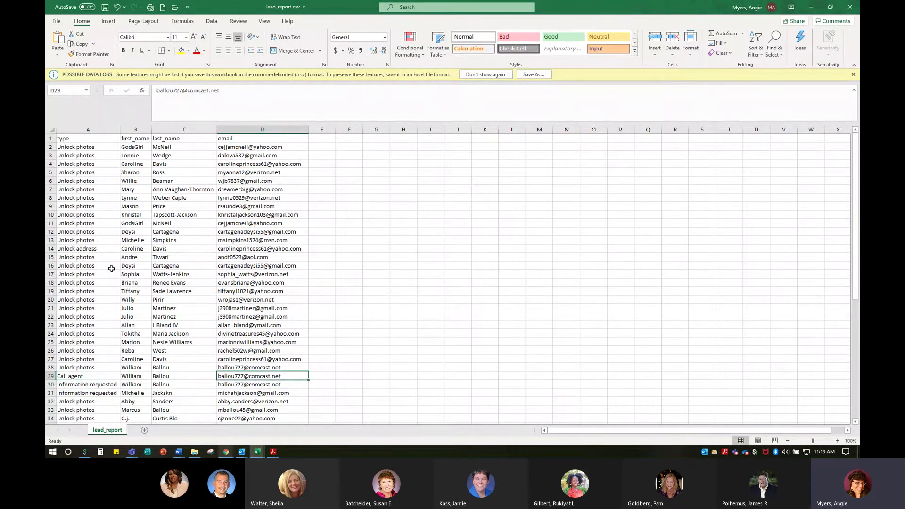
scroll(112, 269, "down", 6)
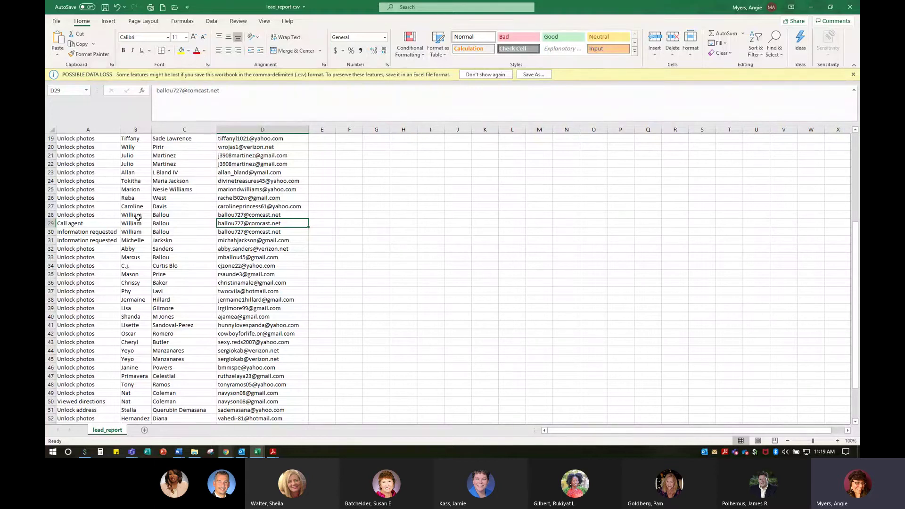
scroll(142, 219, "up", 2)
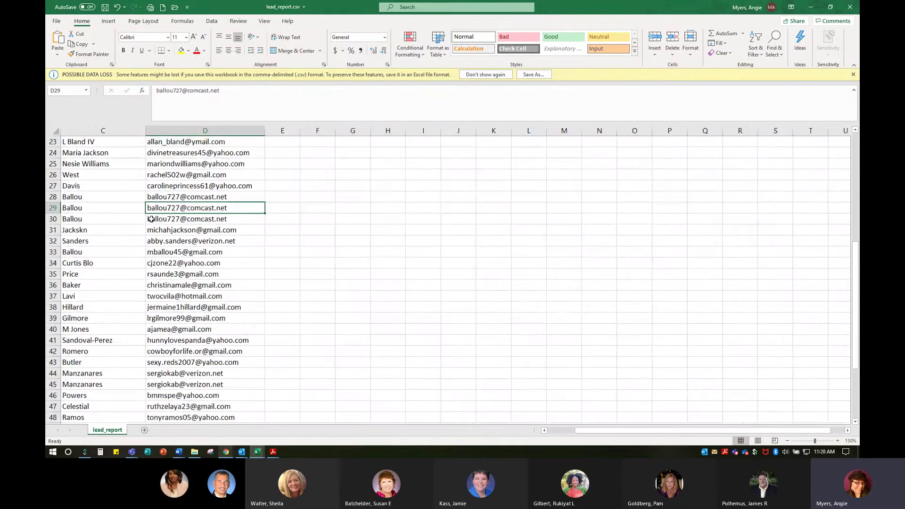
scroll(151, 219, "up", 1)
left_click(557, 430)
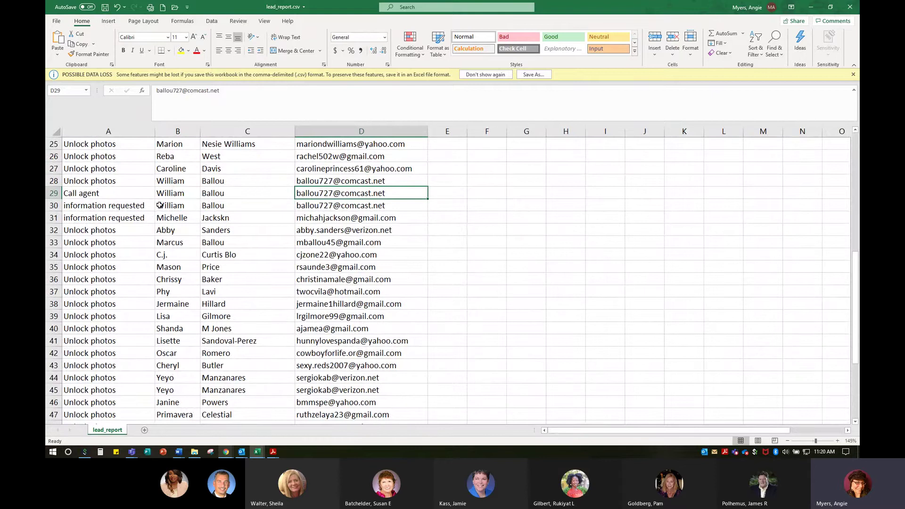
key("ctrl")
scroll(126, 338, "down", 7)
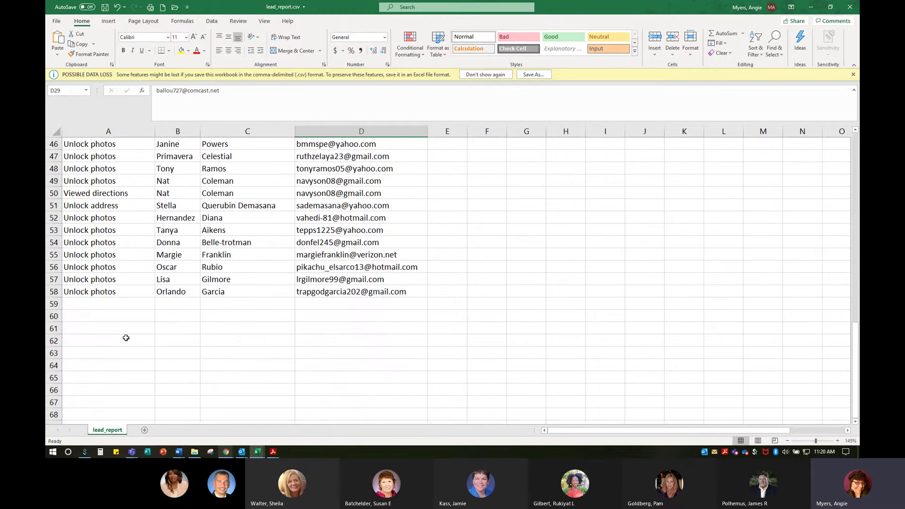
scroll(126, 338, "up", 15)
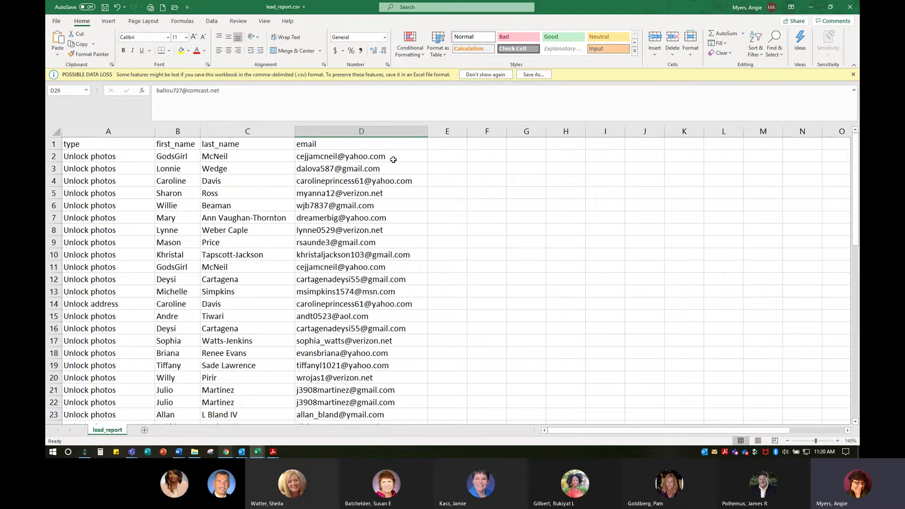
Close lead_report.csv without saving and minimize Excel to return to the browser.
left_click(852, 5)
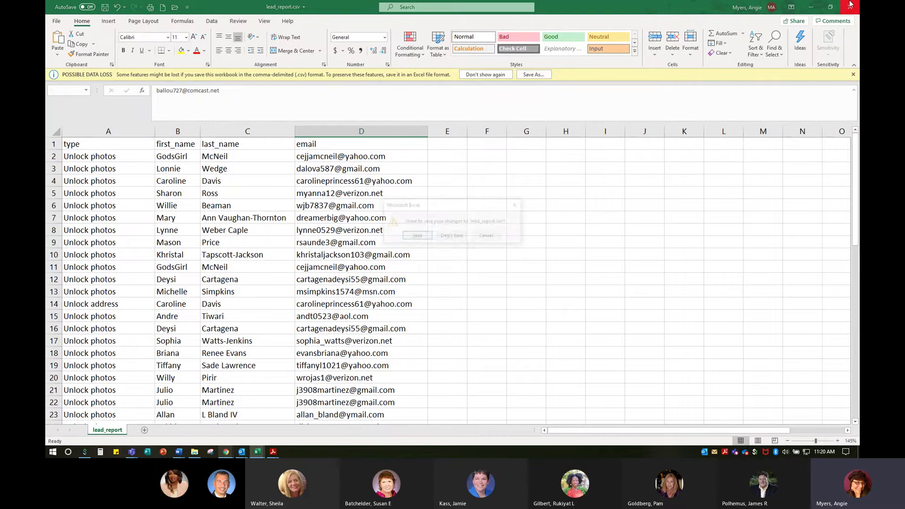
left_click(452, 236)
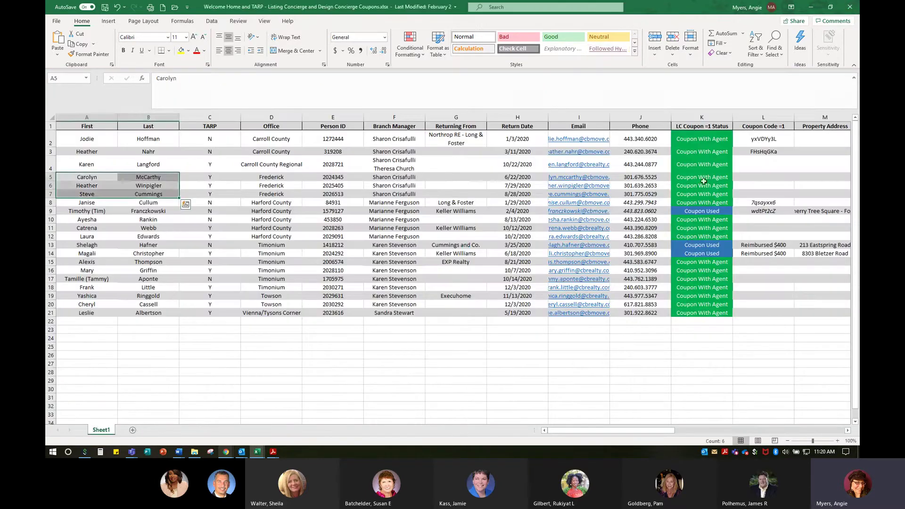
left_click(811, 6)
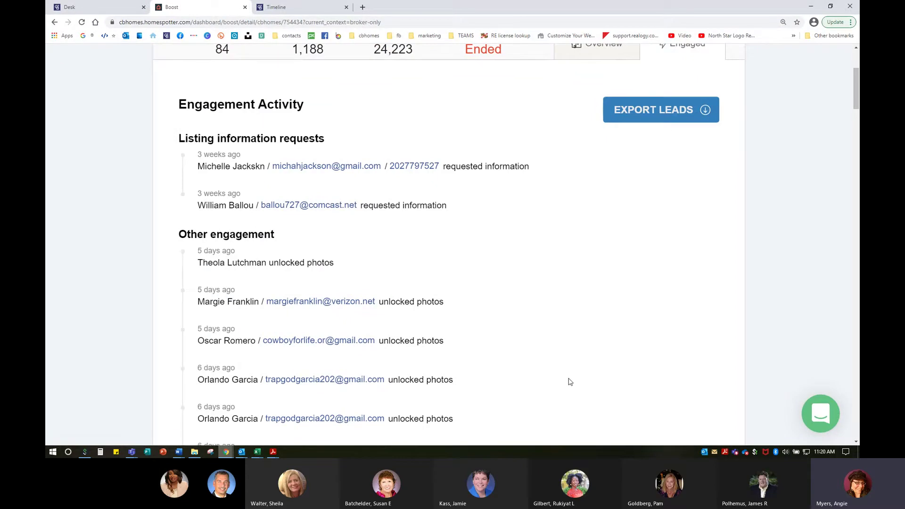
left_click(276, 4)
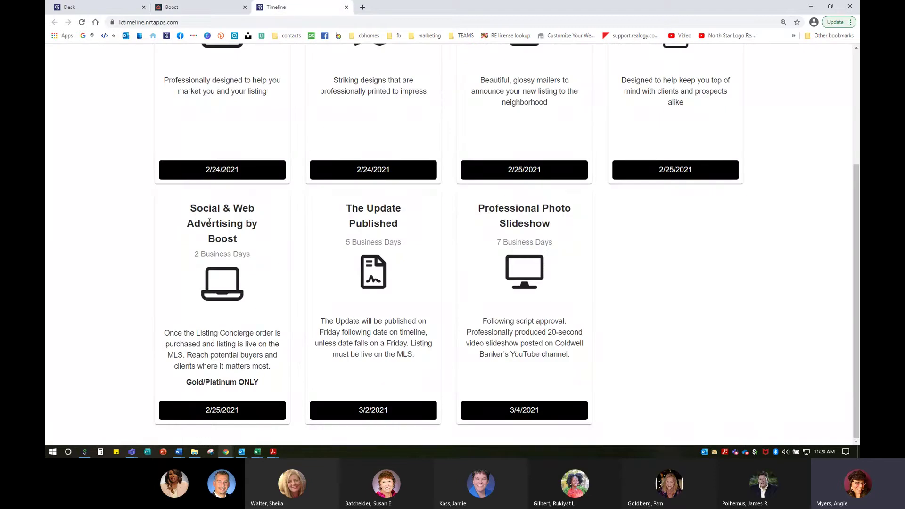
key("ctrl")
key("ctrl")
left_click(529, 413)
left_click(205, 7)
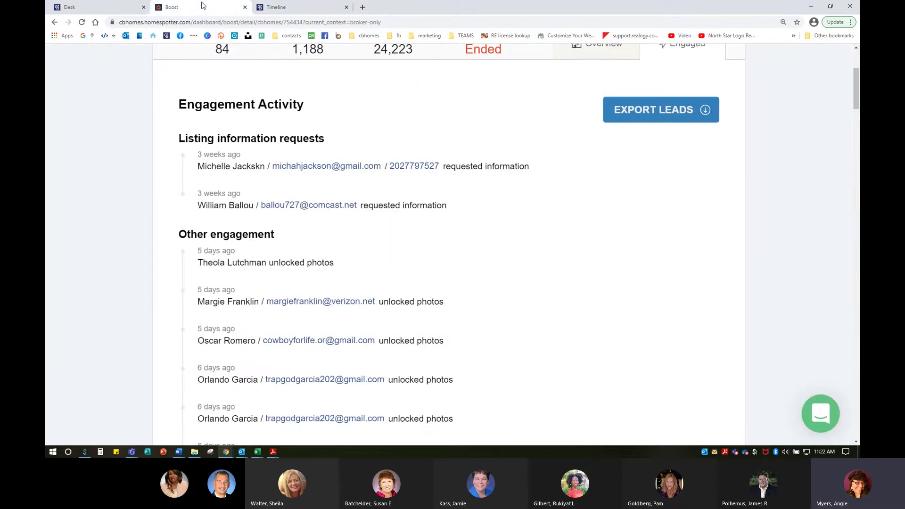
Close the Boost tabs and launch Listing Concierge from the Desk apps page.
left_click(246, 7)
left_click(69, 7)
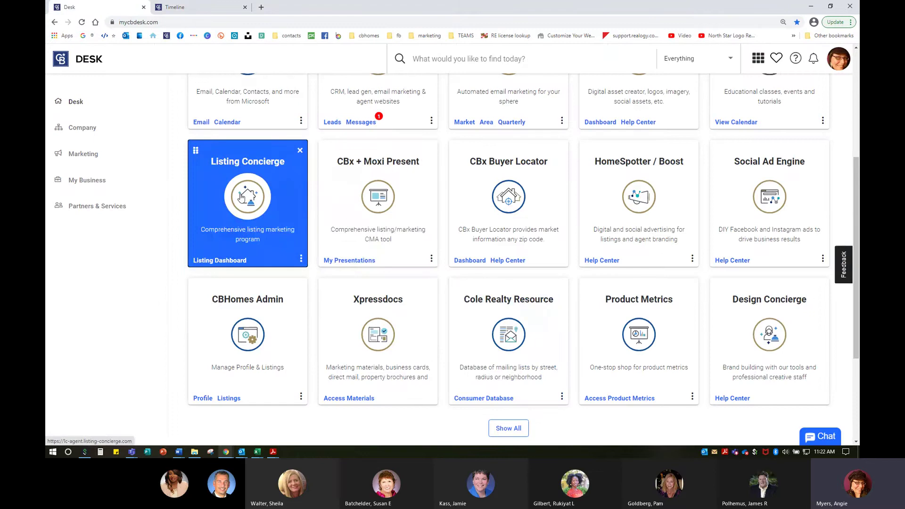
left_click(240, 197)
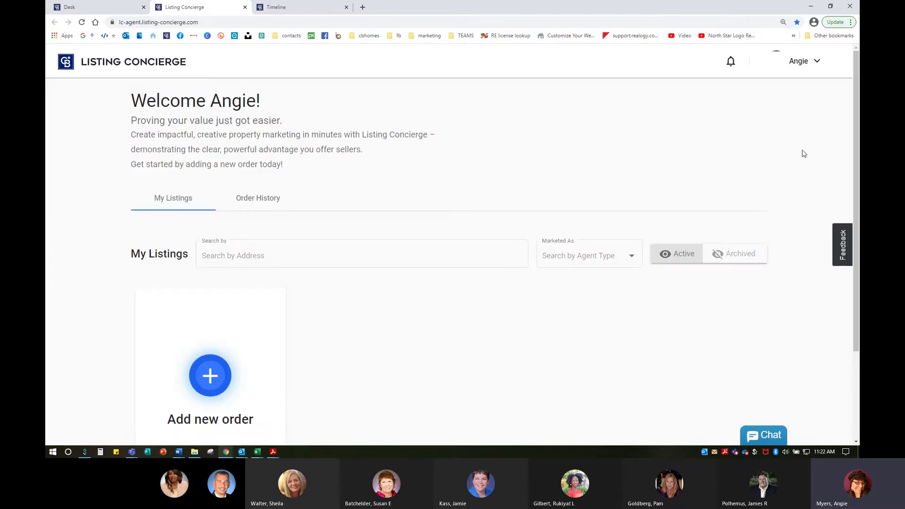
Switch to acting on behalf of the listing agent, found by searching their surname.
left_click(802, 62)
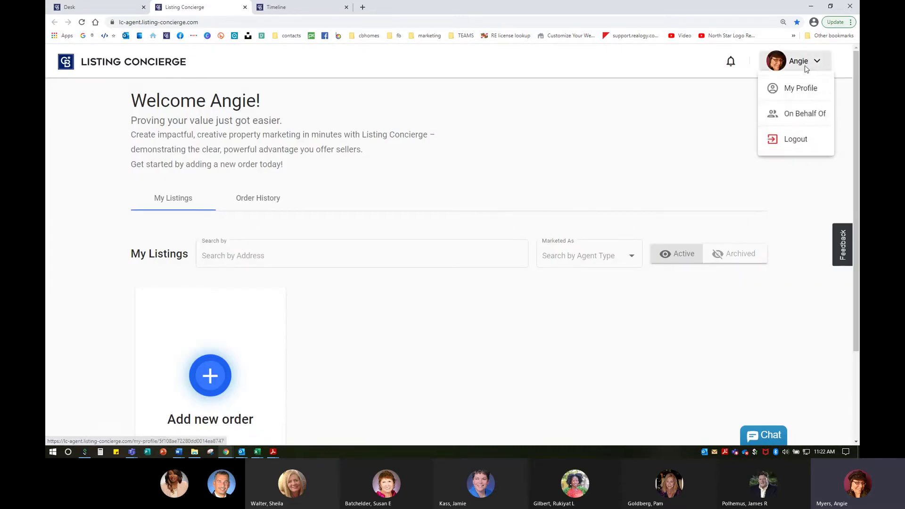
left_click(797, 116)
left_click(273, 211)
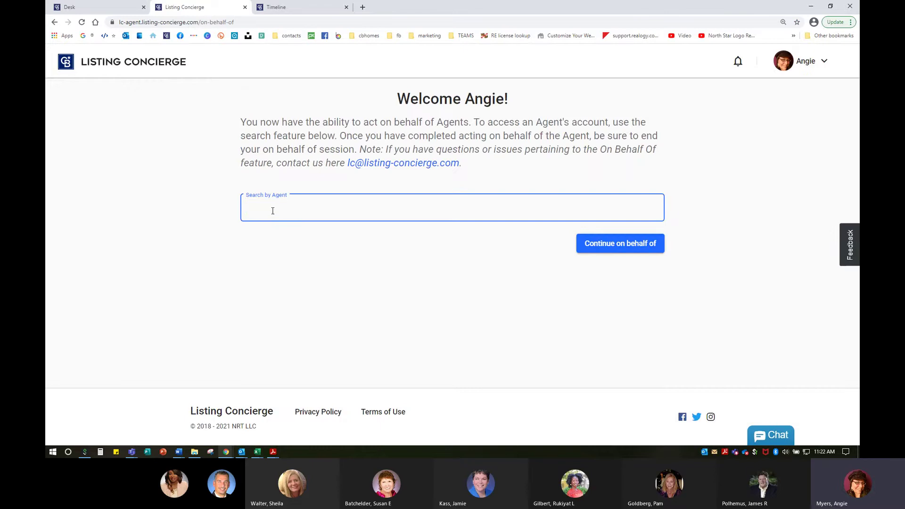
type("wiedel")
left_click(280, 226)
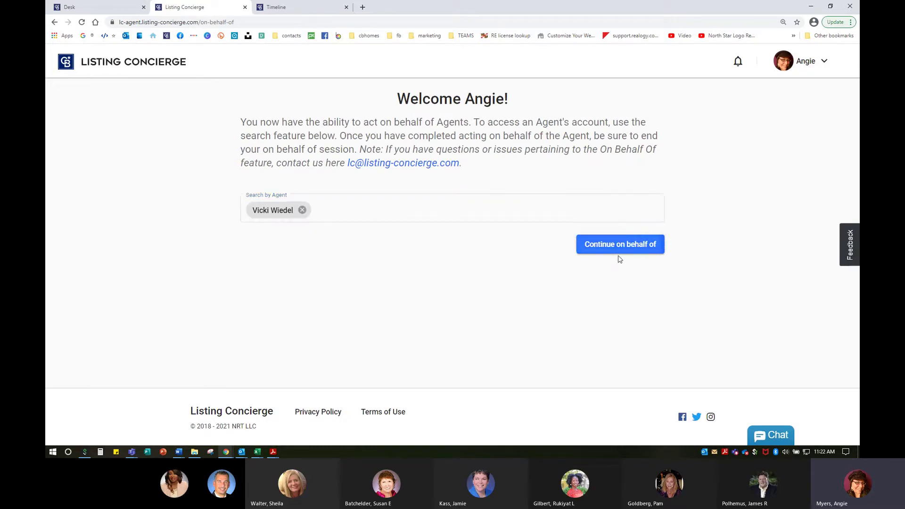
left_click(619, 254)
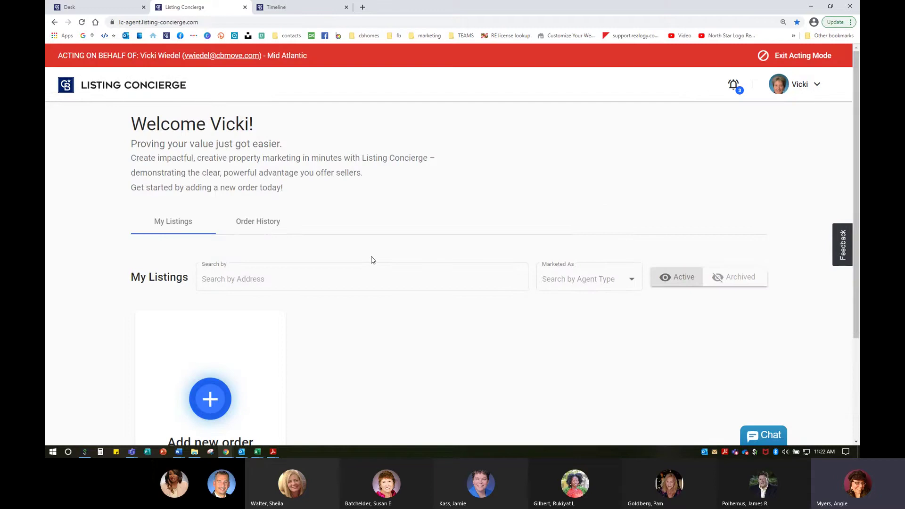
scroll(560, 268, "down", 3)
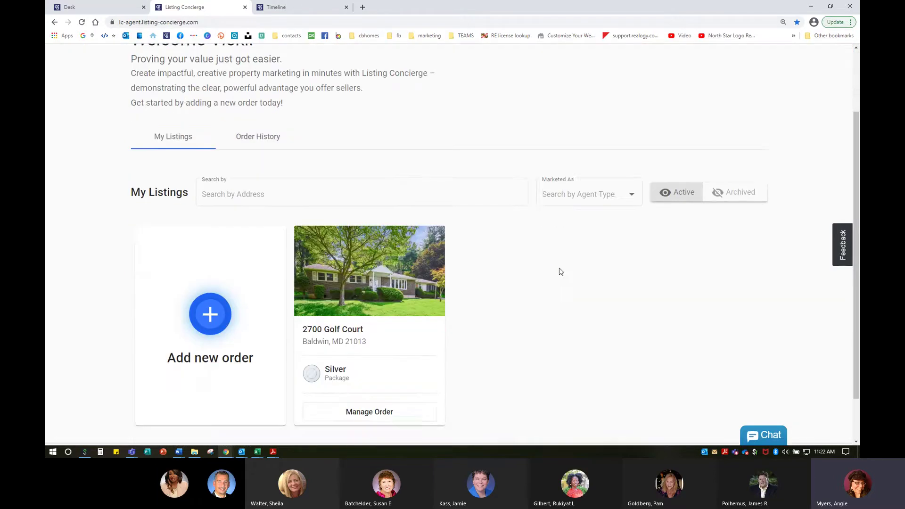
scroll(562, 271, "up", 2)
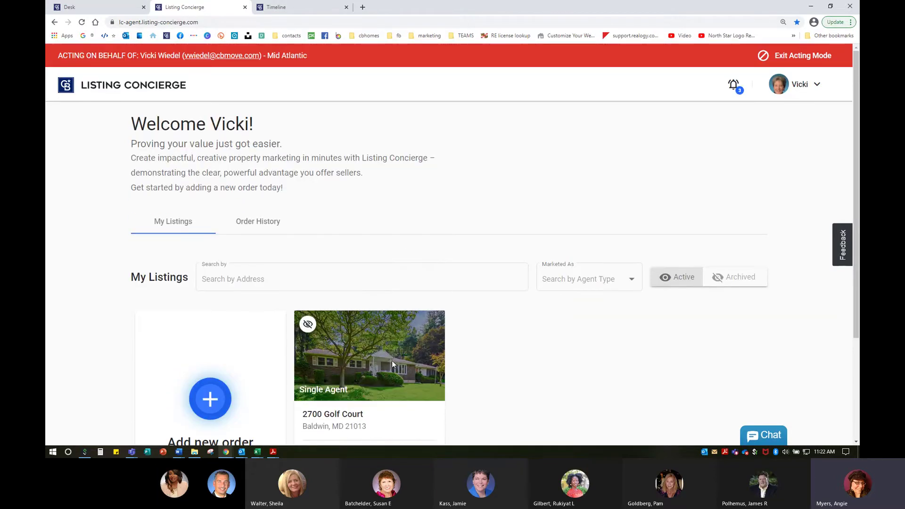
scroll(393, 366, "down", 3)
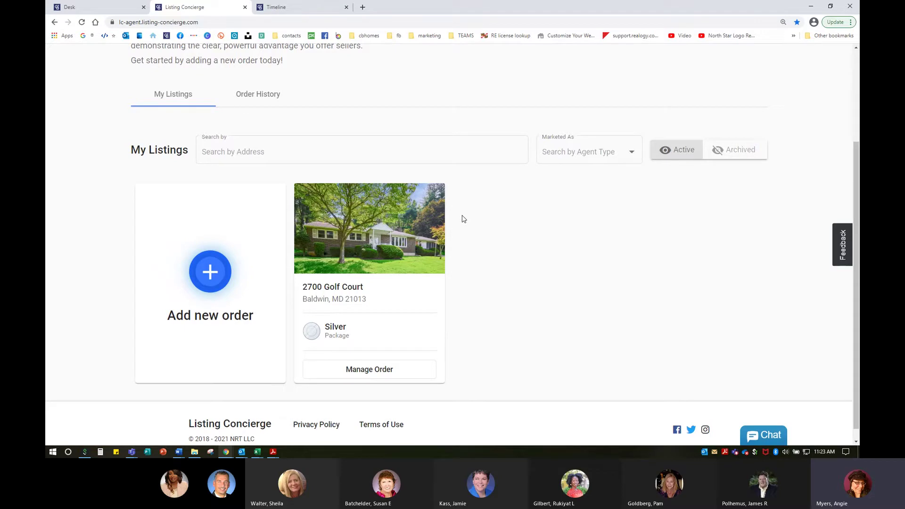
left_click(366, 371)
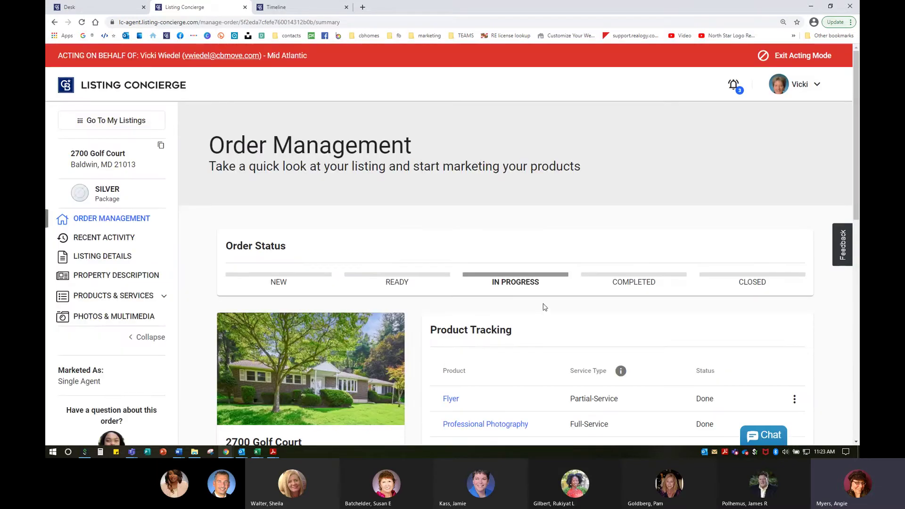
scroll(502, 262, "down", 5)
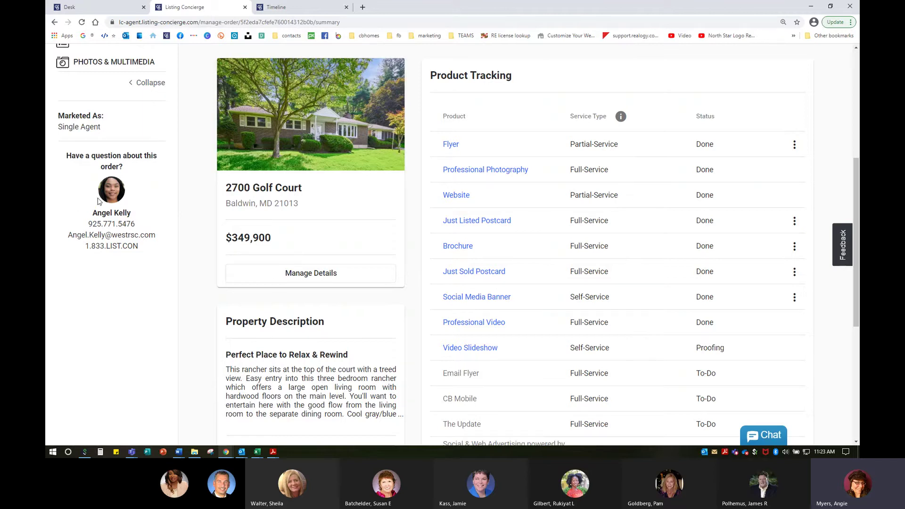
key("ctrl")
key("ctrl")
left_click(121, 245)
scroll(317, 290, "up", 5)
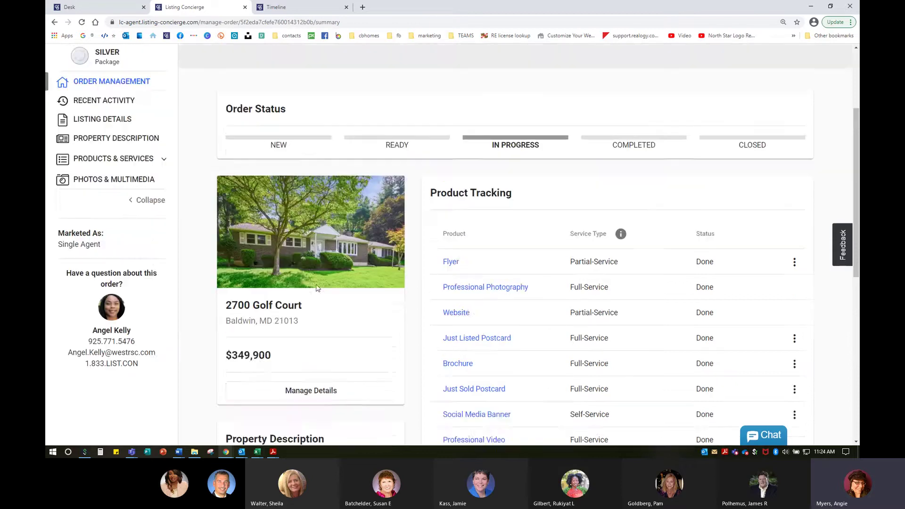
key("ctrl")
key("ctrl")
key("ctrl")
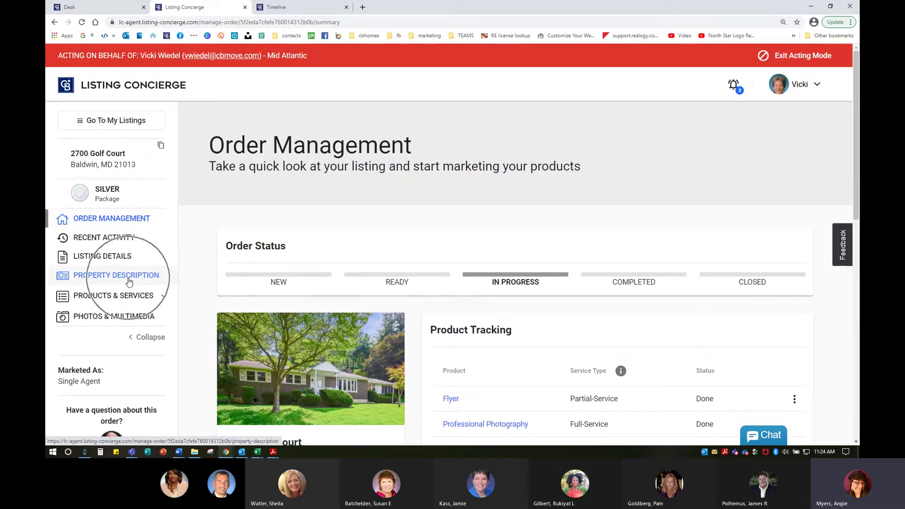
View the property description, then Photos & Multimedia, briefly checking the LC Timeline tab.
left_click(130, 279)
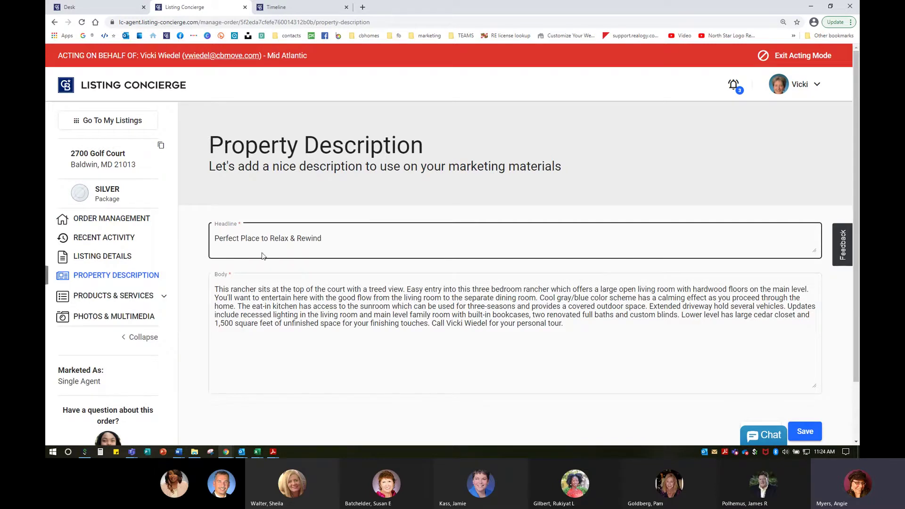
left_click(127, 317)
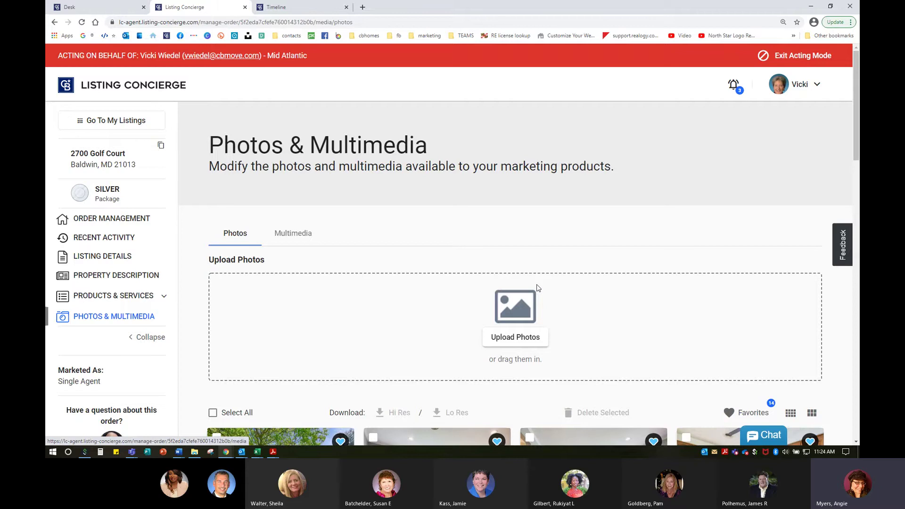
left_click(296, 7)
scroll(399, 290, "up", 4)
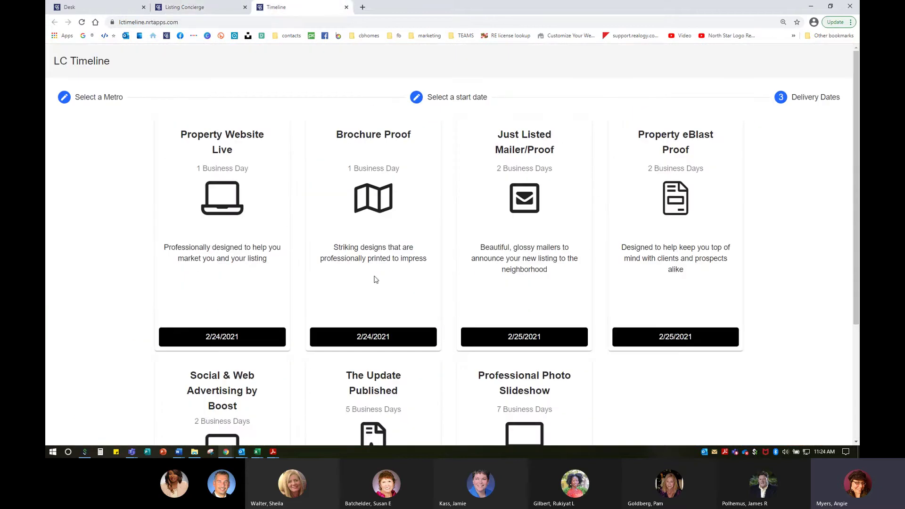
left_click(203, 8)
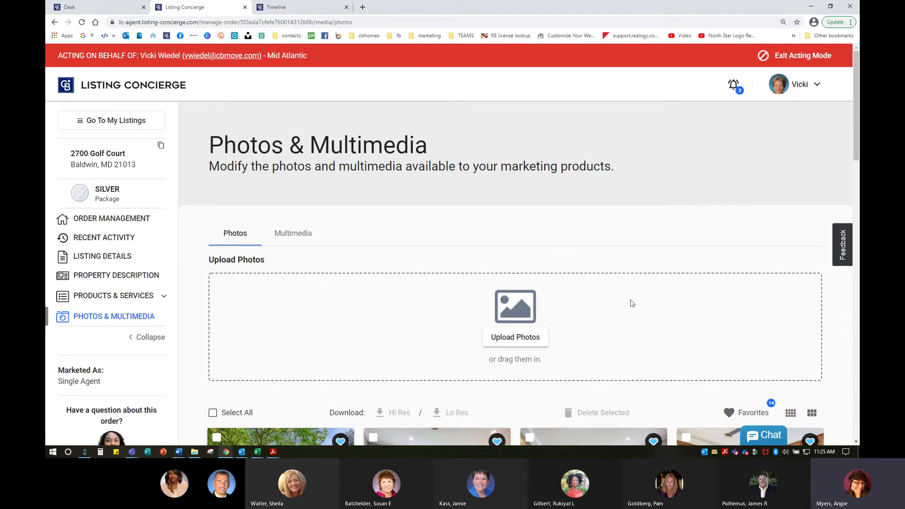
Scroll to the end of the 36-photo gallery and grab kitchen photo 36 to move it earlier.
scroll(539, 319, "down", 5)
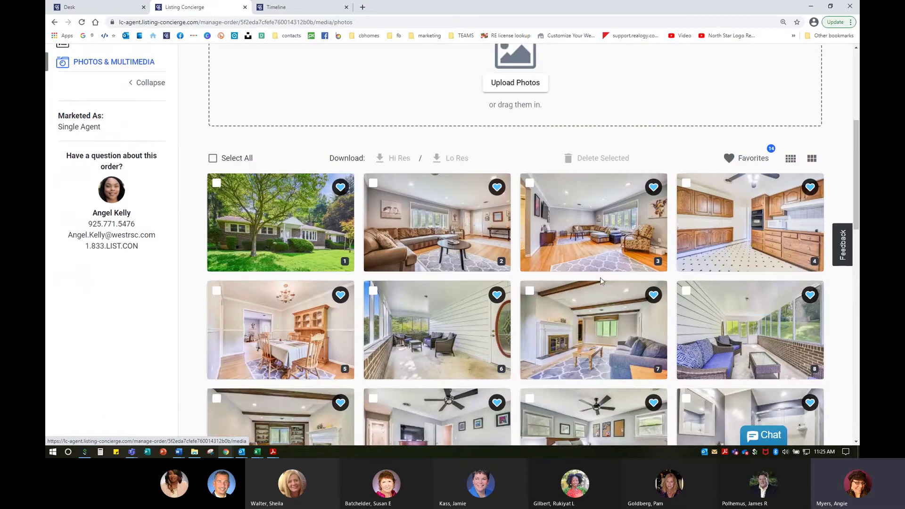
scroll(583, 278, "down", 2)
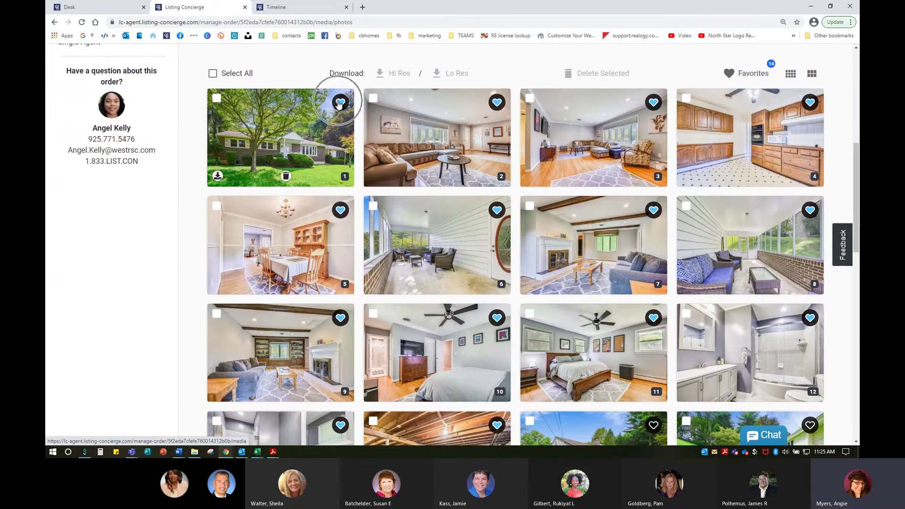
left_click(492, 103)
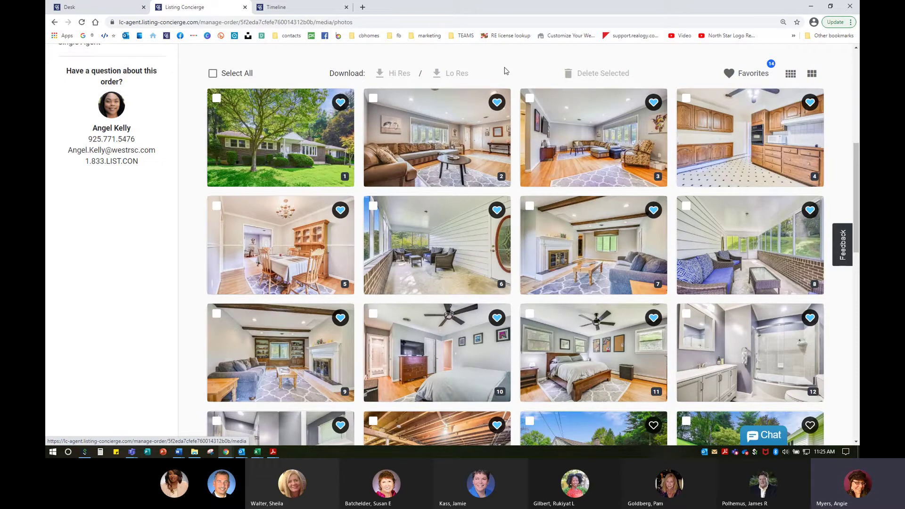
left_click(607, 131)
left_click(765, 151)
scroll(725, 341, "down", 14)
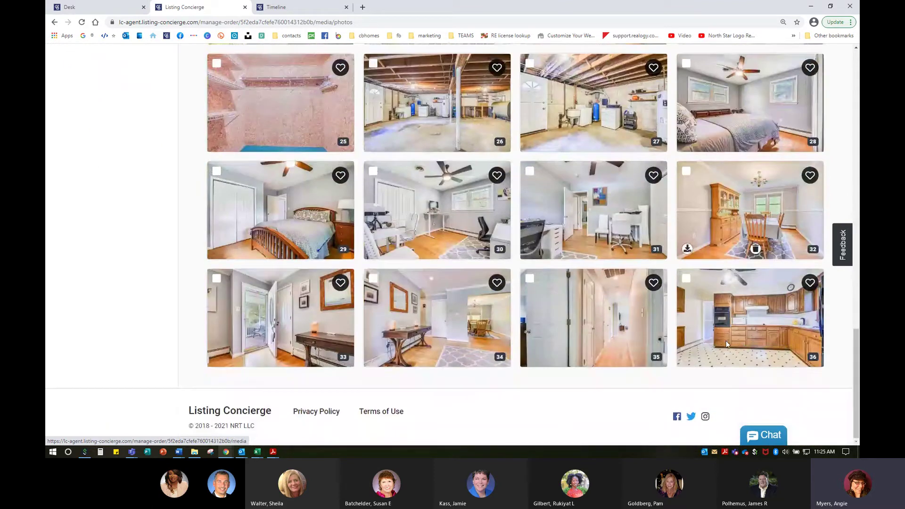
left_click(756, 311)
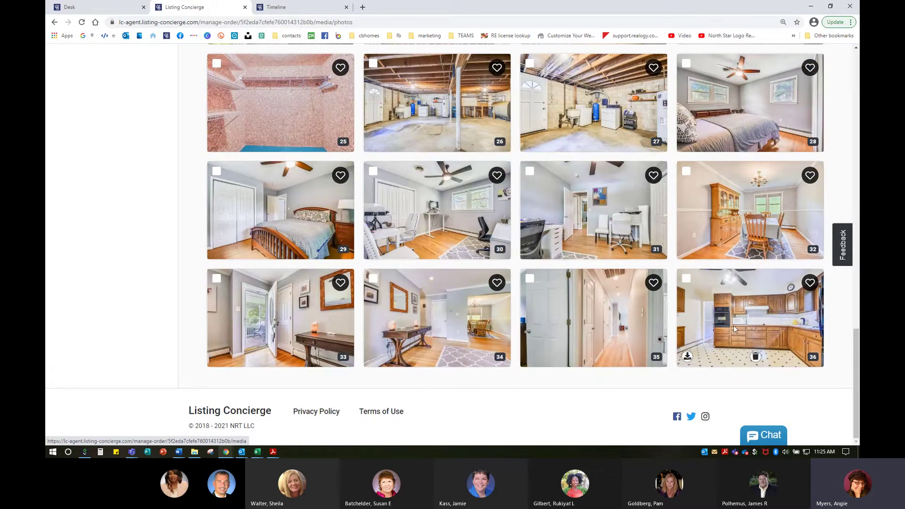
left_click_drag(737, 319, 737, 322)
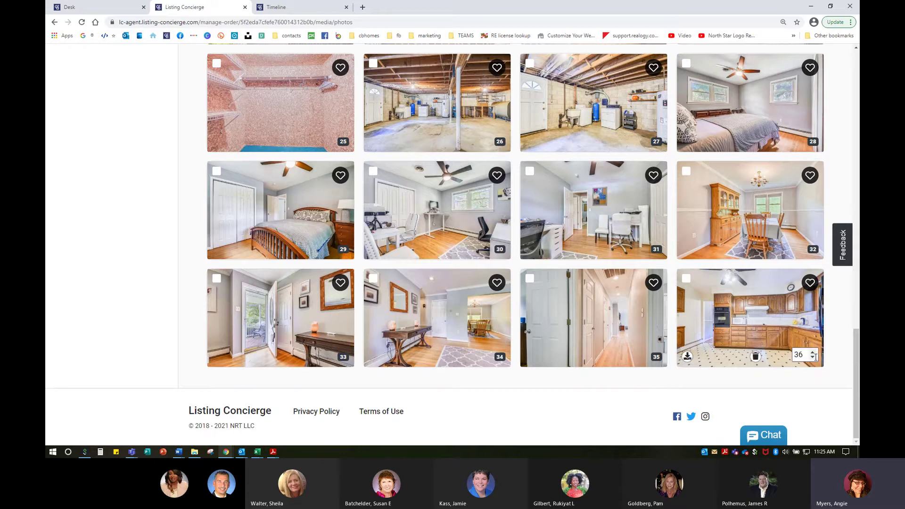
Step the kitchen photo's position number down from 35 to 5.
left_click(814, 359)
left_click(813, 359)
left_click(813, 359)
left_click(813, 359)
left_click(813, 359)
left_click(813, 359)
left_click(814, 358)
left_click(813, 359)
left_click(813, 358)
left_click(814, 359)
left_click(814, 359)
left_click(813, 359)
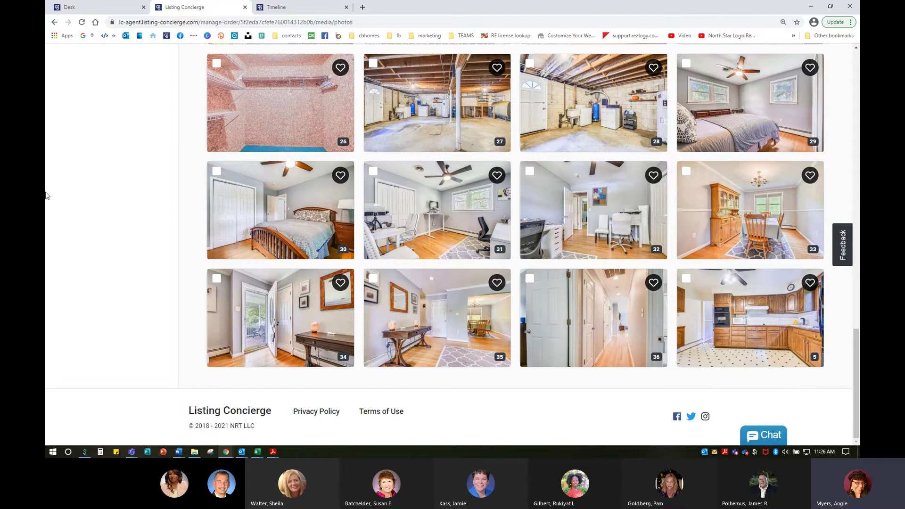
Change photo 5's position number to 36 so the kitchen photo goes last.
scroll(752, 256, "up", 17)
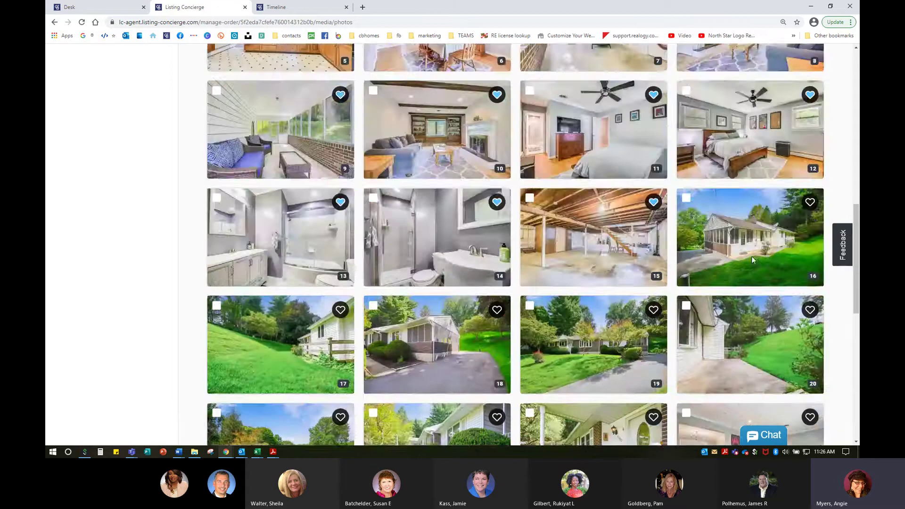
scroll(326, 341, "down", 2)
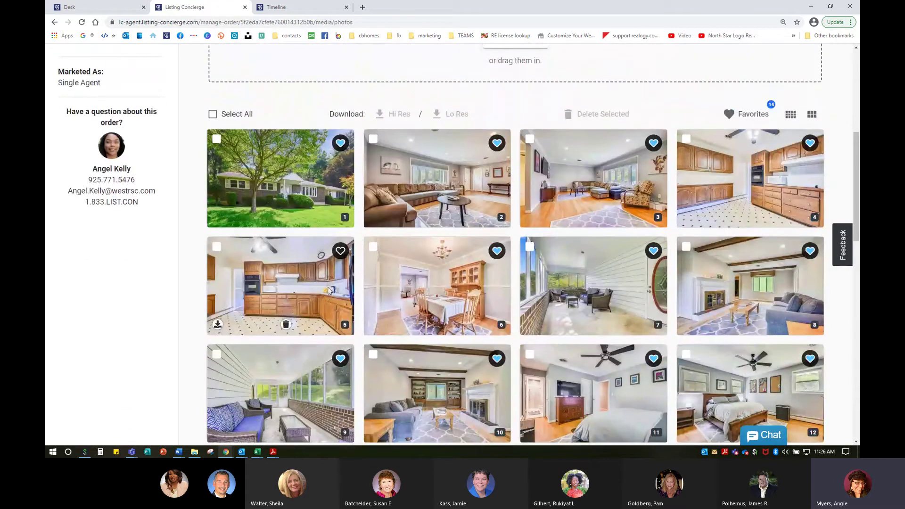
scroll(293, 255, "down", 3)
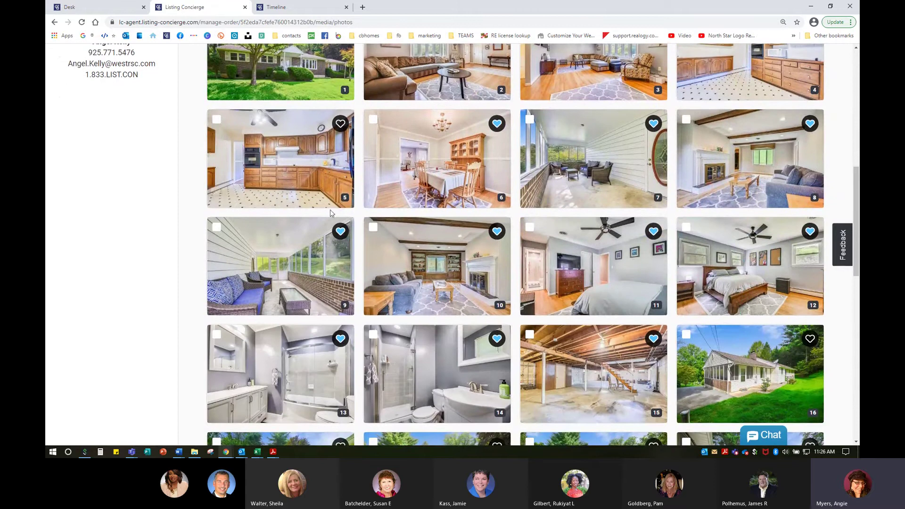
left_click(346, 197)
left_click(345, 198)
key("BackSpace")
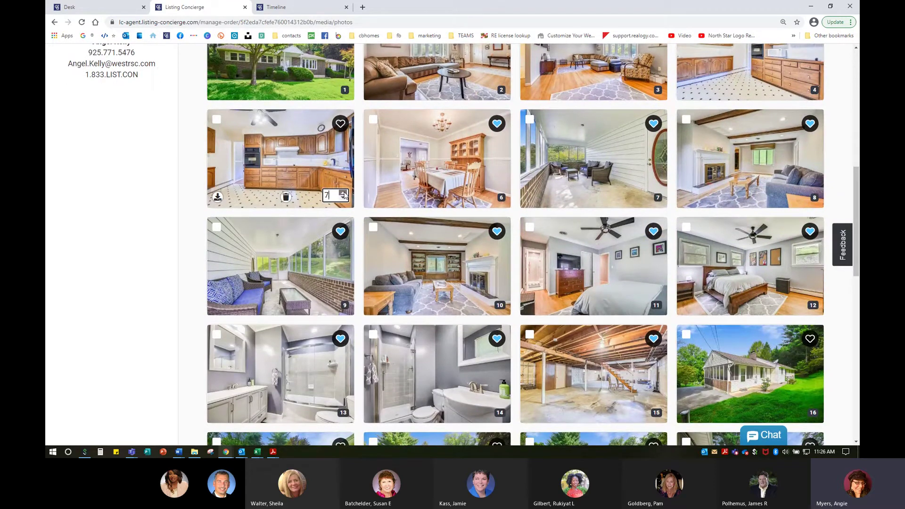
type("25")
key("BackSpace")
key("BackSpace")
type("36")
left_click(145, 154)
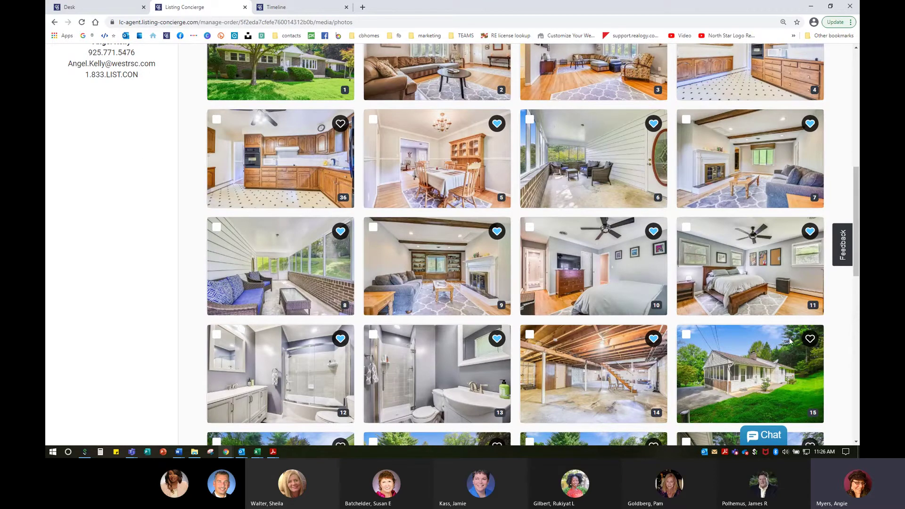
Drag the front exterior photo to a new spot in the top row.
scroll(790, 338, "down", 14)
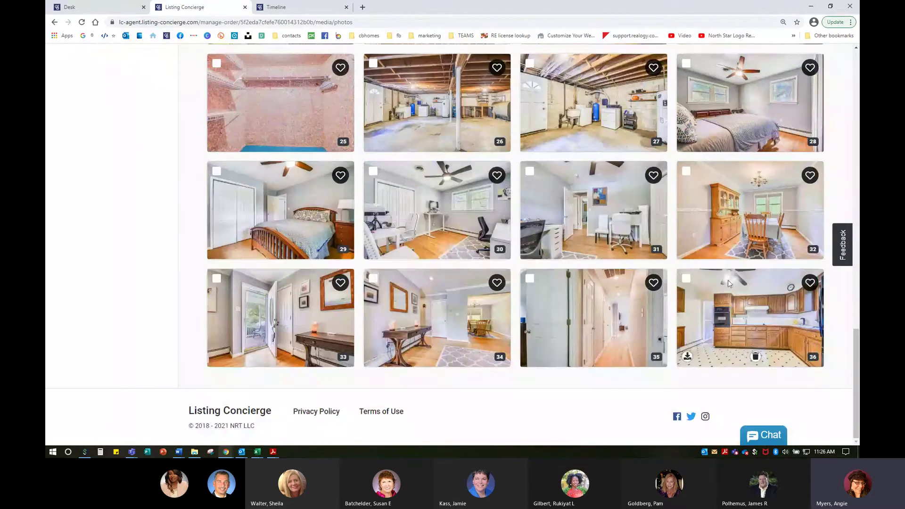
scroll(545, 332, "up", 4)
scroll(545, 331, "up", 5)
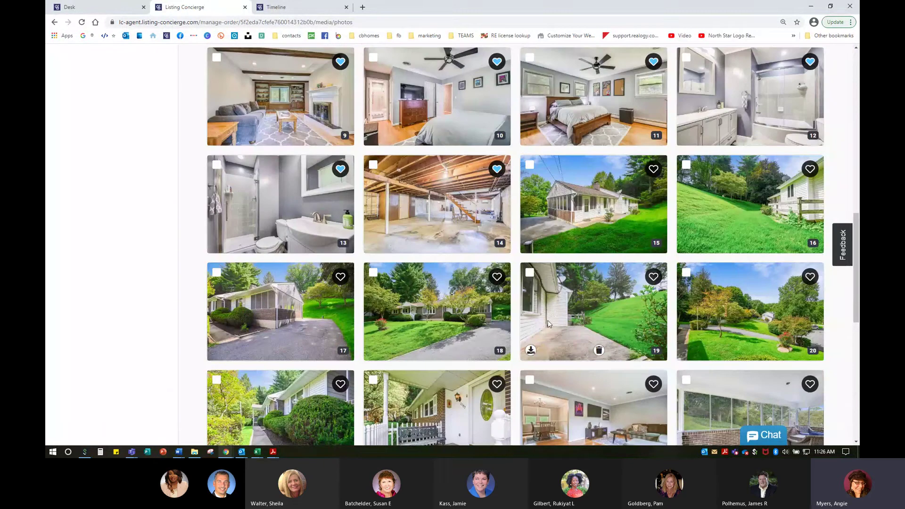
scroll(551, 316, "up", 3)
scroll(552, 315, "up", 5)
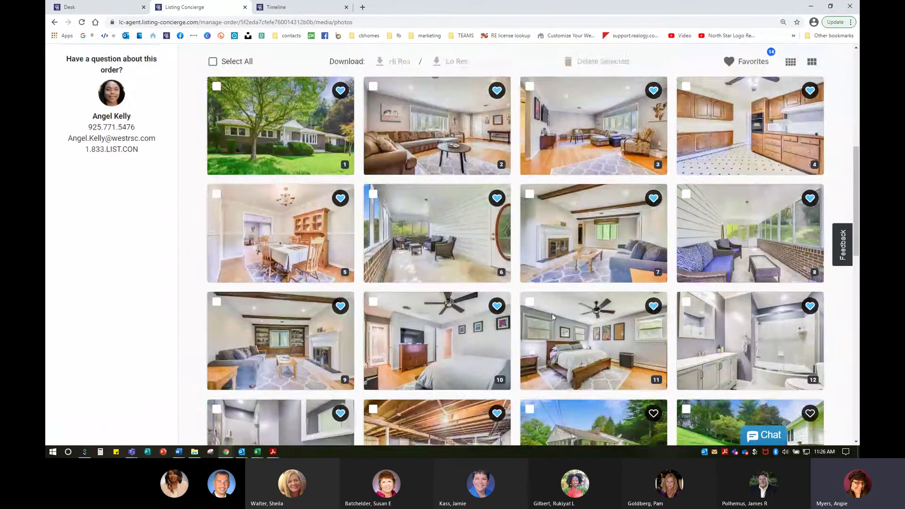
scroll(324, 284, "down", 2)
left_click_drag(379, 193, 616, 186)
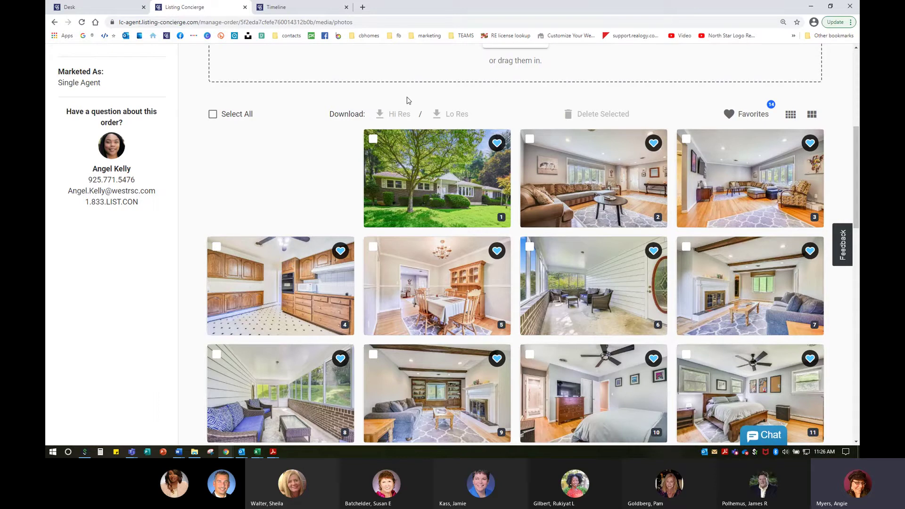
mouse_move(531, 226)
left_click(789, 116)
mouse_move(773, 149)
left_click(812, 114)
scroll(735, 302, "down", 3)
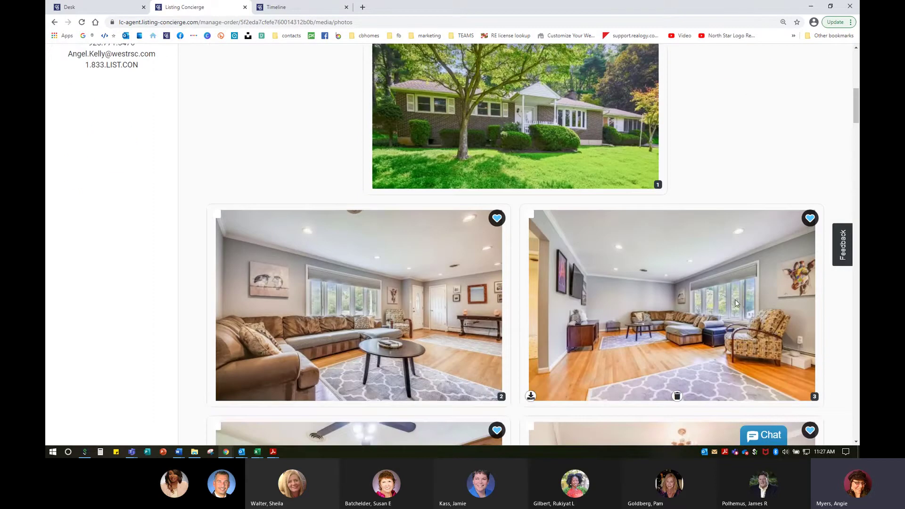
scroll(737, 300, "down", 8)
scroll(738, 301, "down", 4)
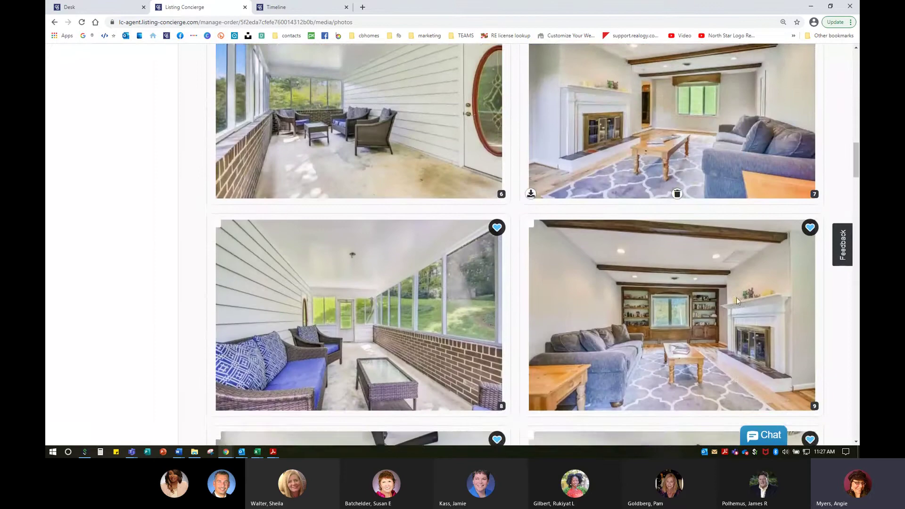
scroll(738, 300, "down", 2)
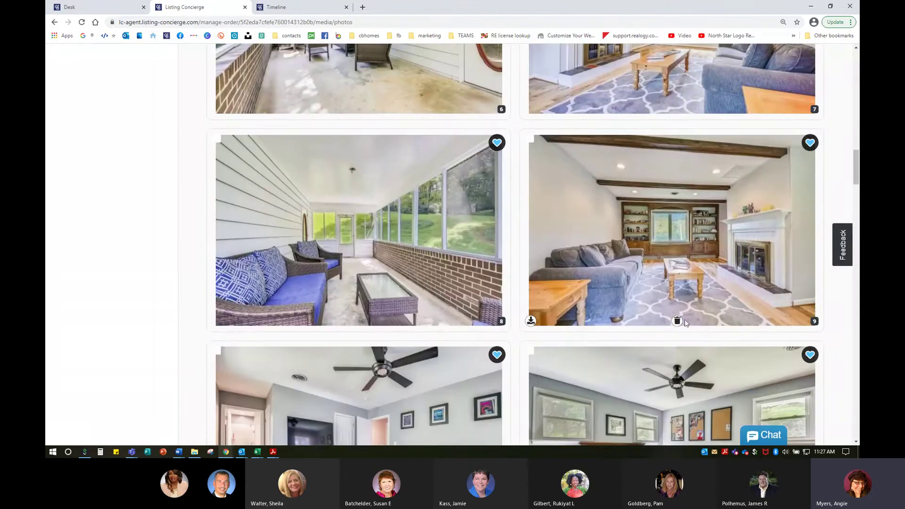
left_click(501, 323)
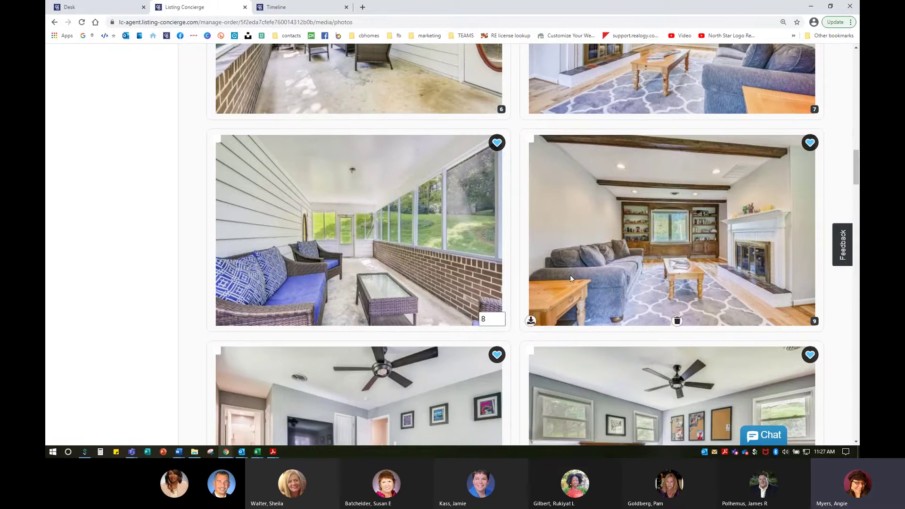
scroll(630, 344, "up", 12)
scroll(630, 344, "up", 10)
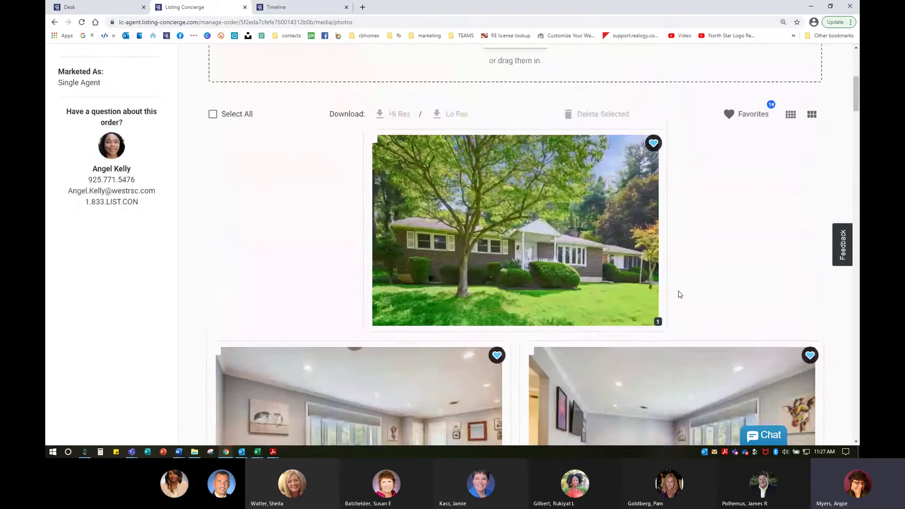
left_click(791, 327)
scroll(759, 338, "down", 3)
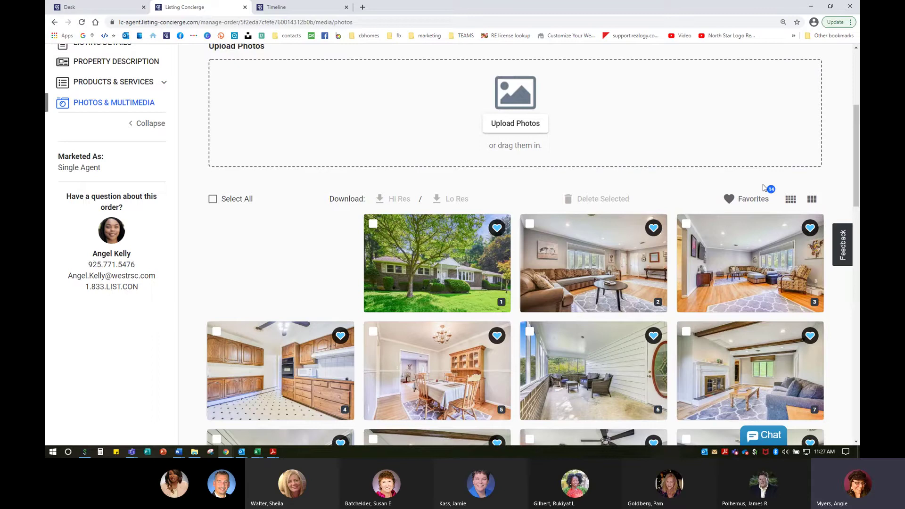
left_click(762, 191)
scroll(199, 332, "up", 5)
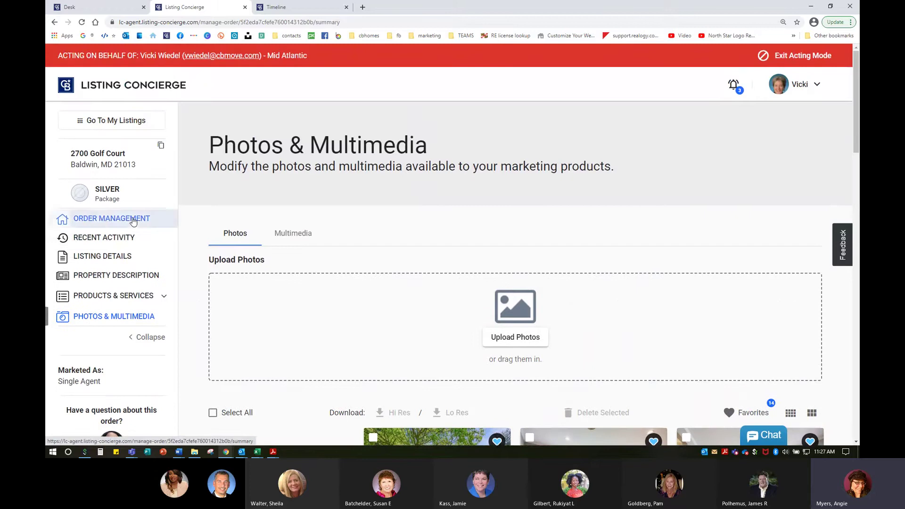
left_click(141, 219)
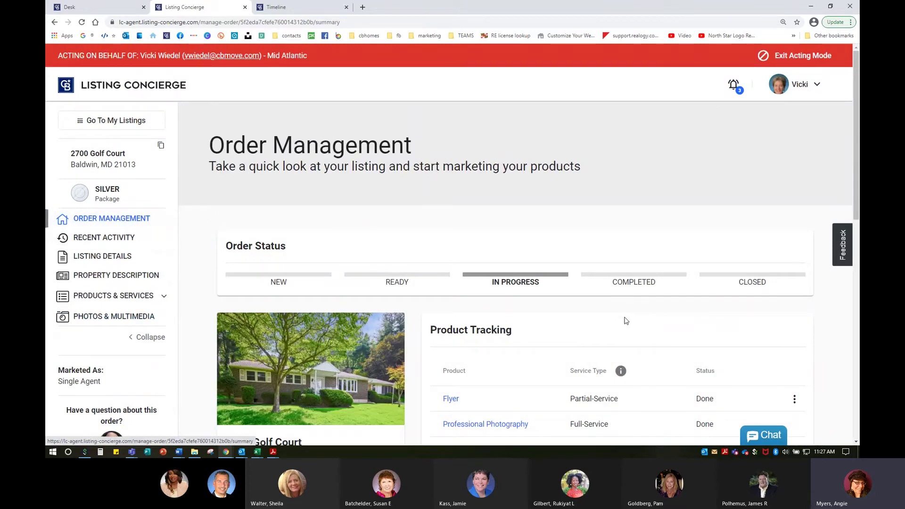
scroll(625, 322, "down", 5)
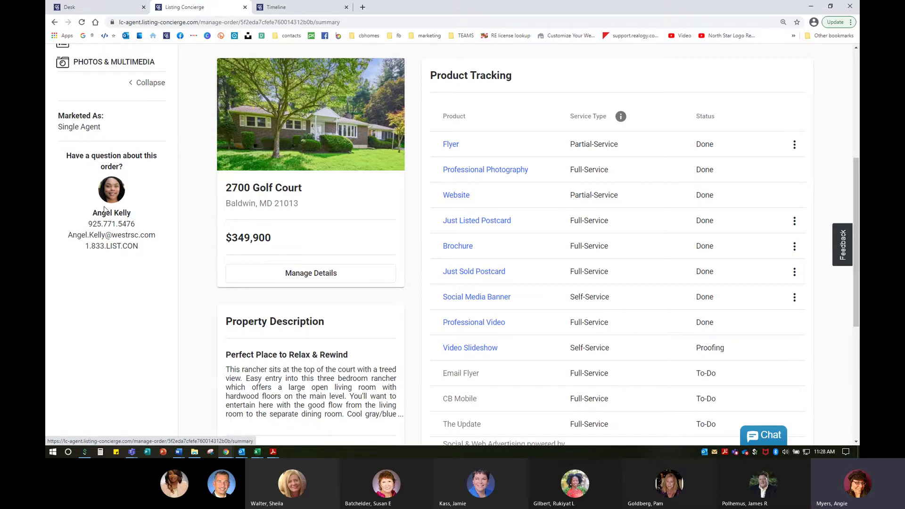
scroll(104, 210, "up", 4)
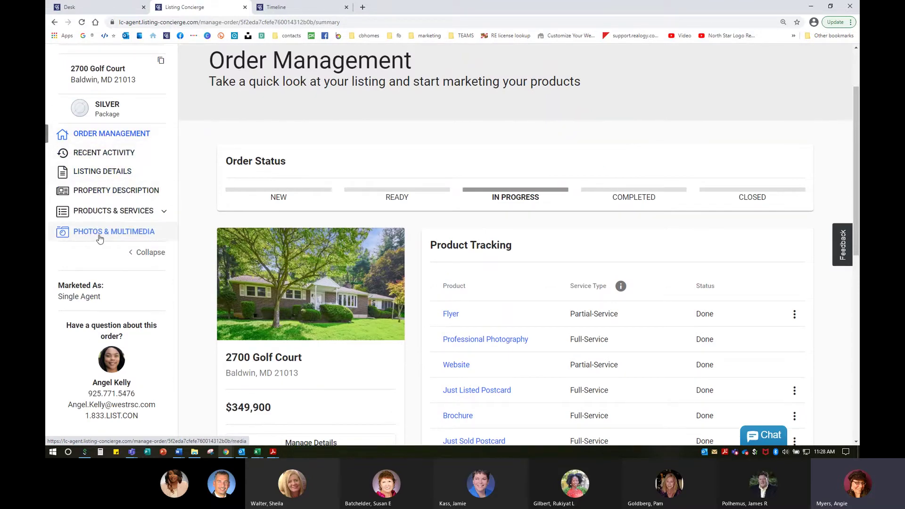
scroll(542, 336, "down", 3)
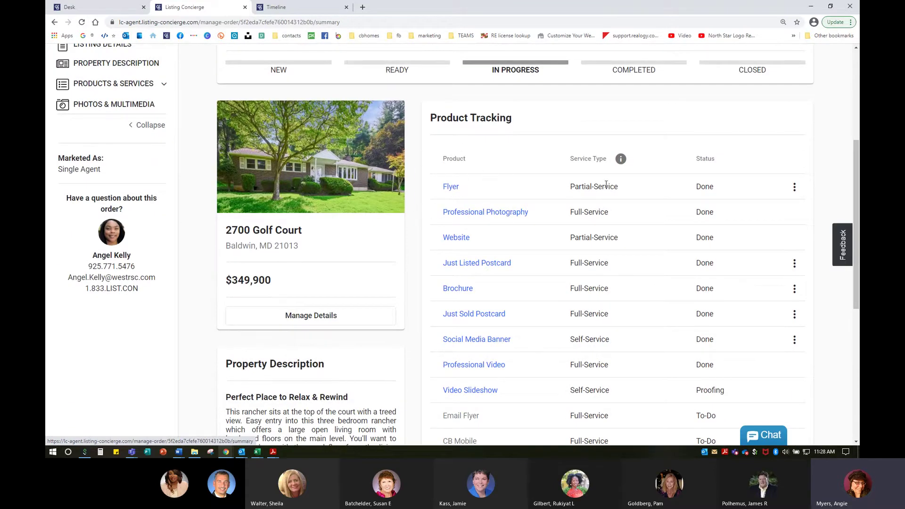
Open the Flyer product to show its headline, description and PDF preview.
left_click(452, 188)
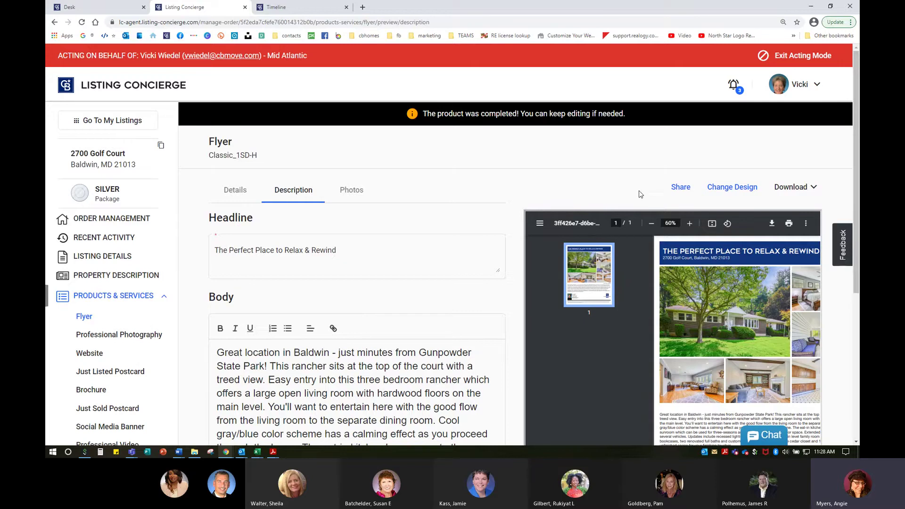
scroll(640, 194, "down", 2)
left_click(752, 227)
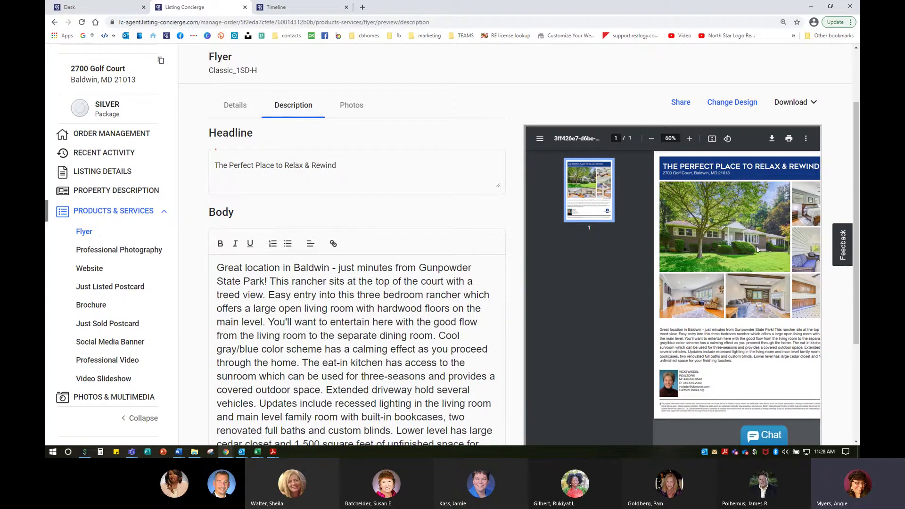
Place the sofa living room photo in Page 1's second slot and refresh the preview.
left_click(351, 106)
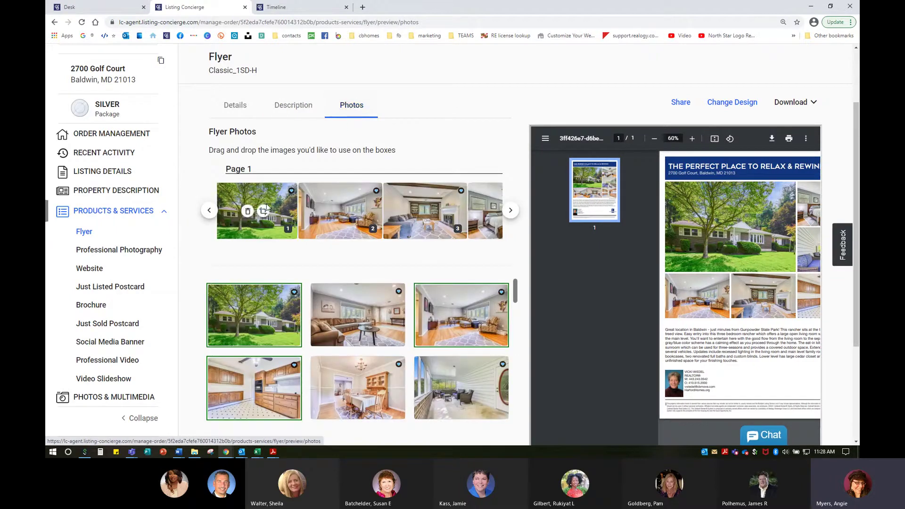
left_click_drag(367, 328, 349, 214)
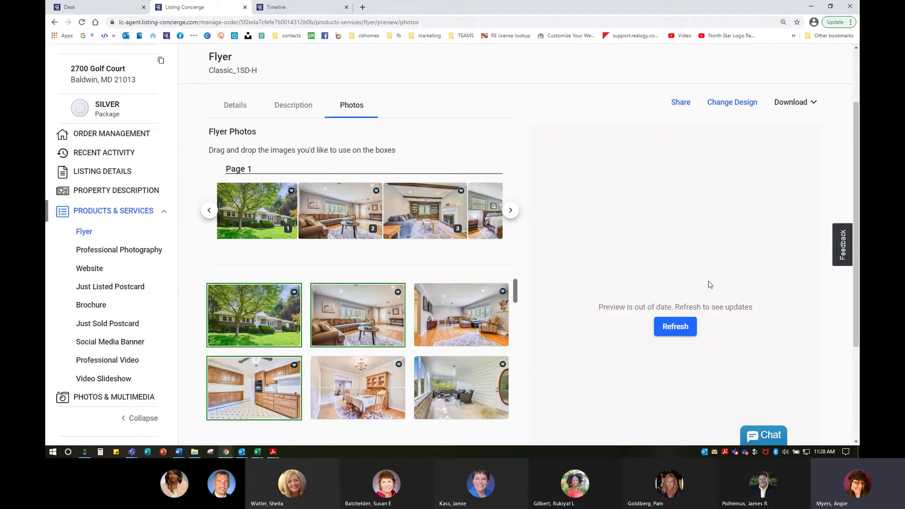
left_click(681, 326)
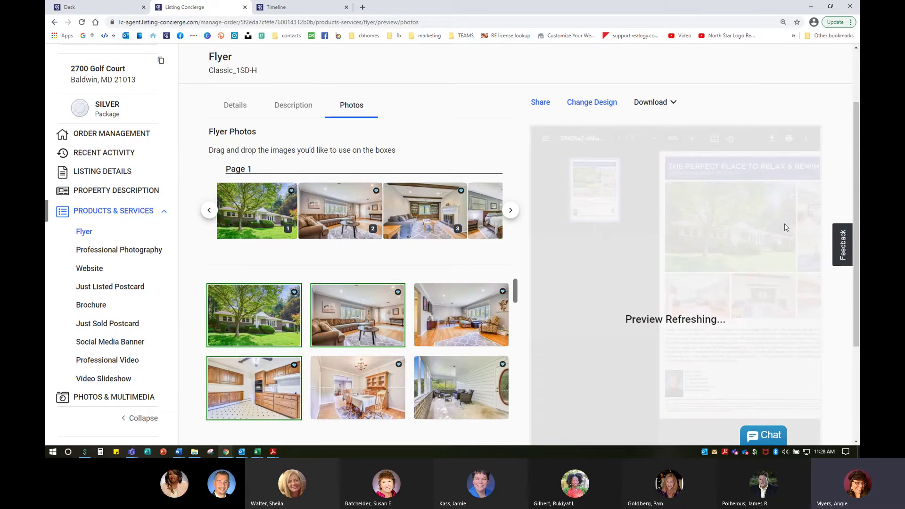
key("ctrl+0")
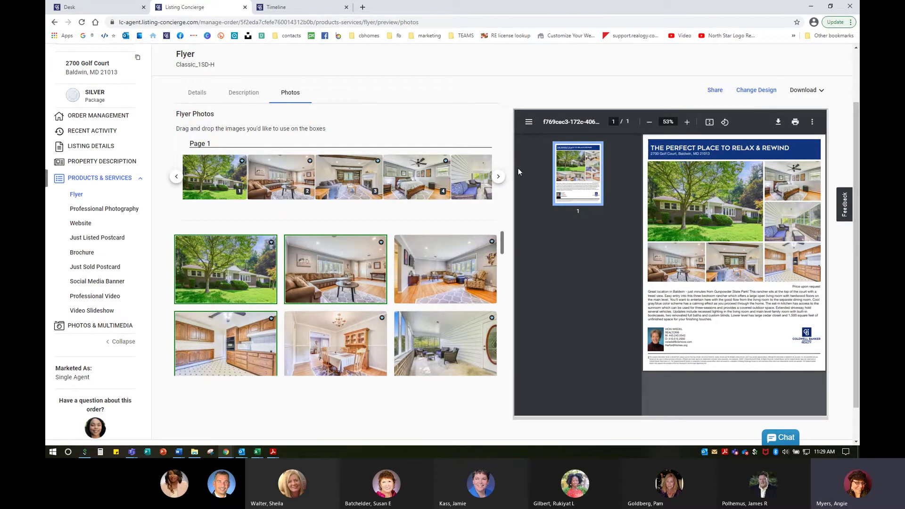
Put the bright living room photo in slot 2, refresh, and view the property details.
left_click(497, 177)
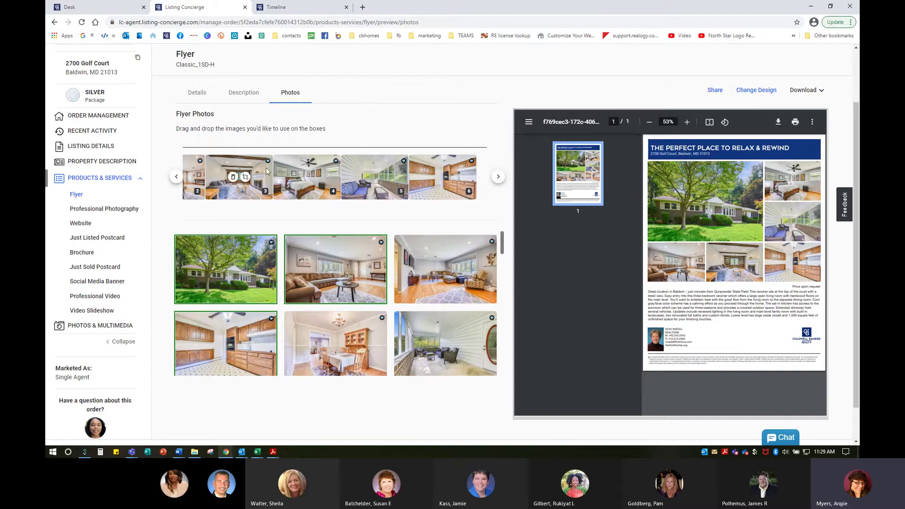
left_click(176, 176)
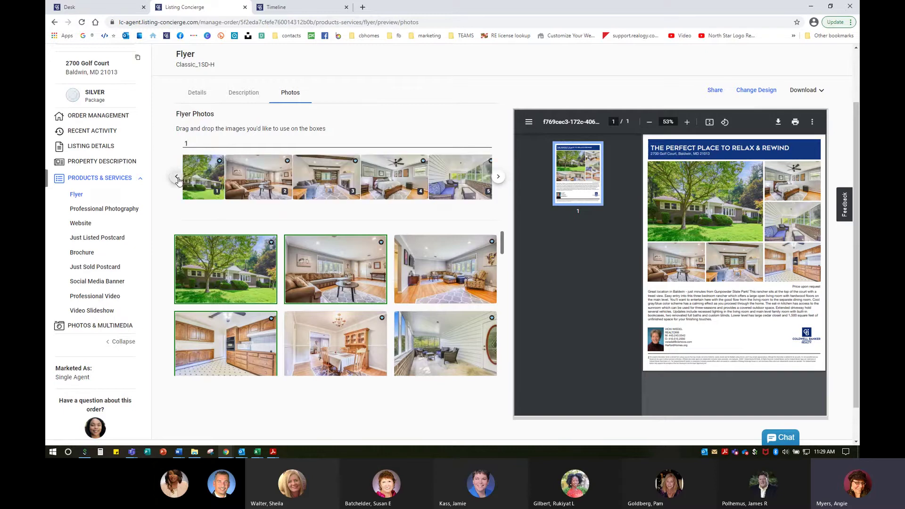
left_click_drag(444, 284, 283, 195)
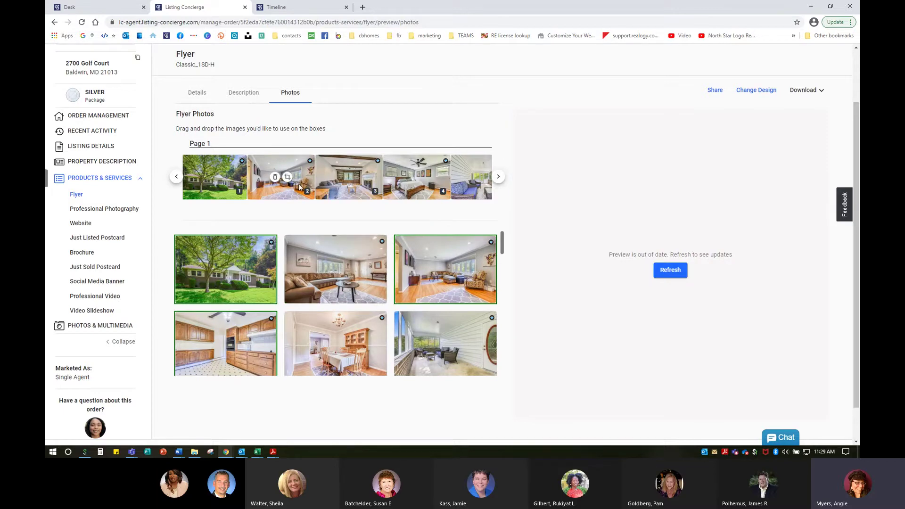
left_click(287, 177)
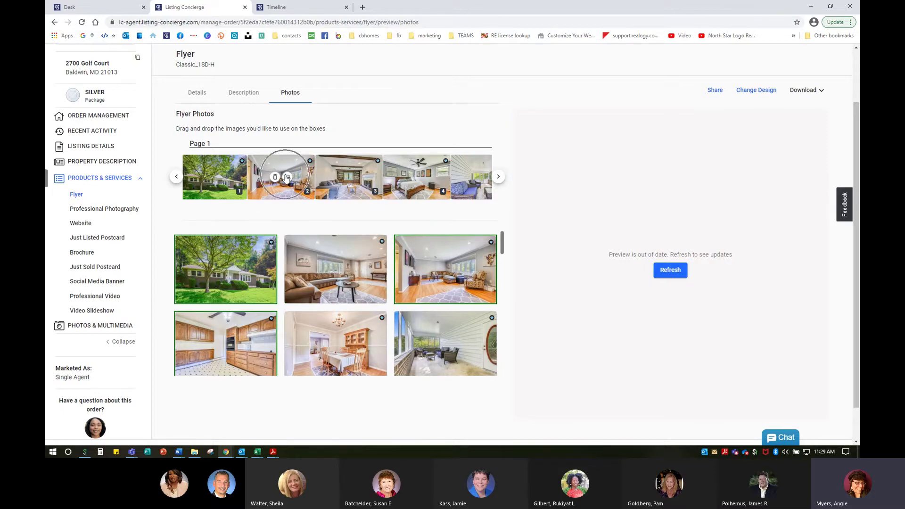
left_click(675, 274)
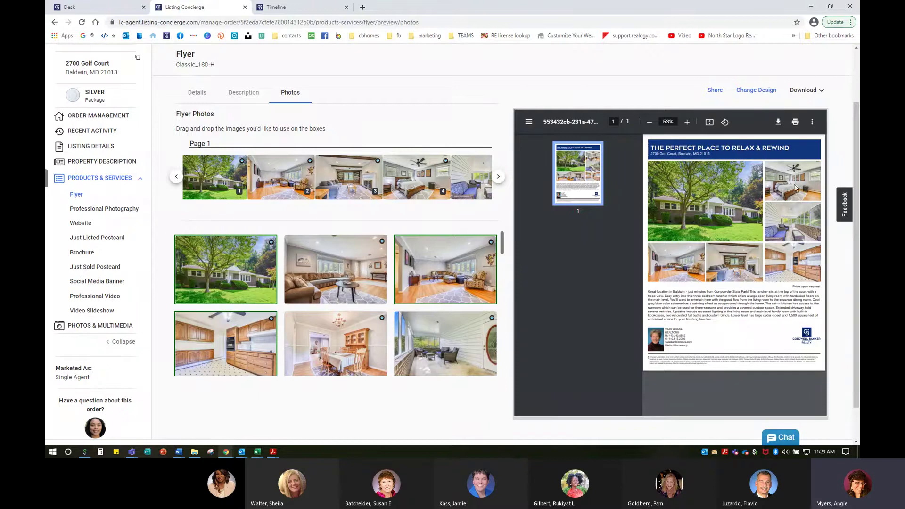
left_click(198, 94)
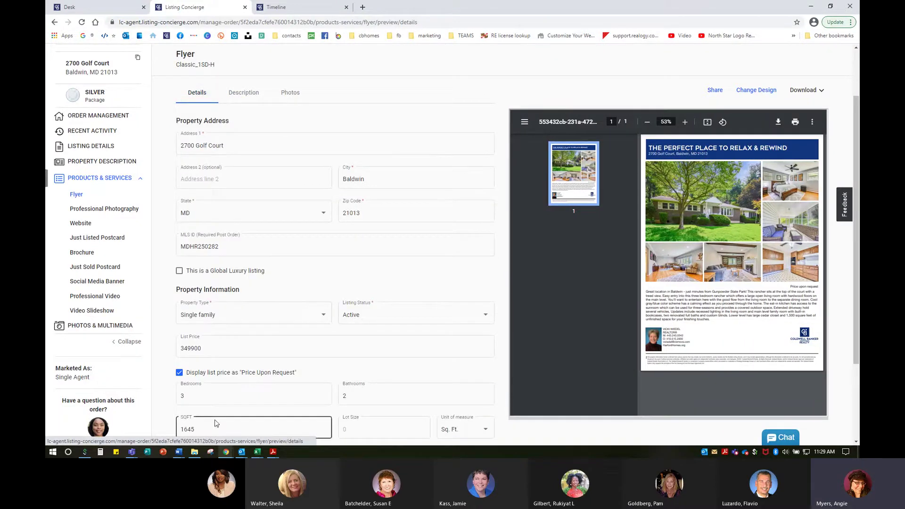
Delete the description body from 'Cool gray/blue' onward, save, and refresh the preview.
left_click(243, 93)
left_click(342, 309)
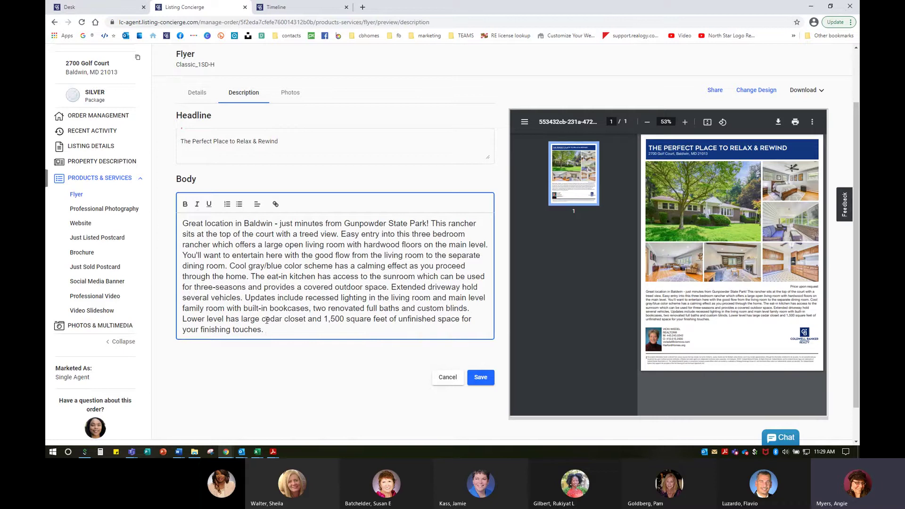
left_click_drag(268, 330, 231, 267)
key("ctrl+c")
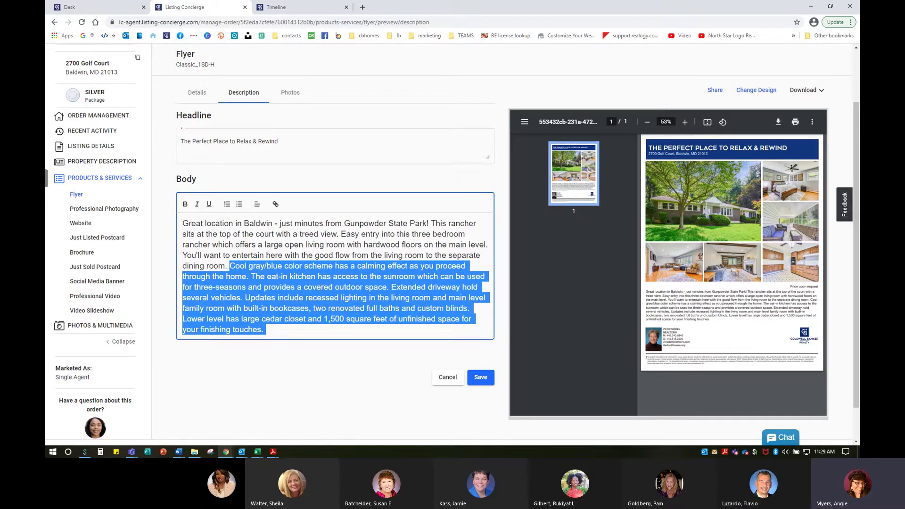
key("BackSpace")
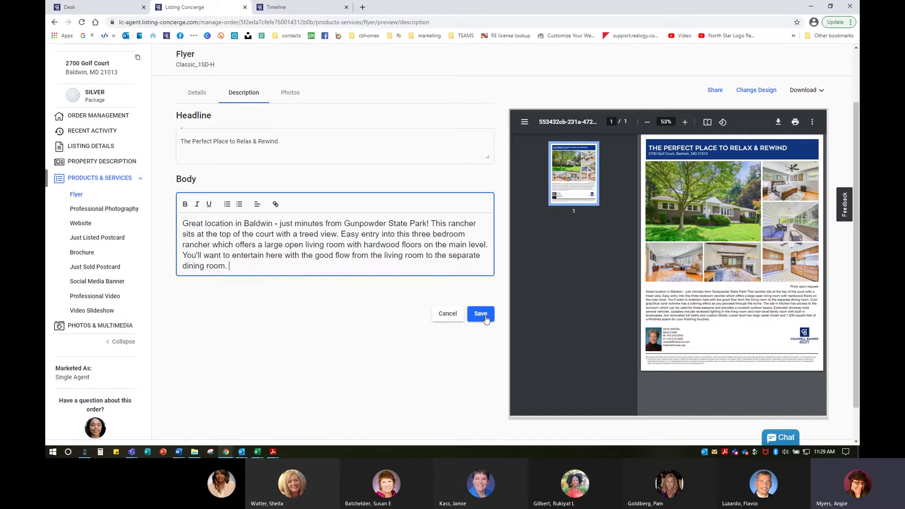
left_click(486, 318)
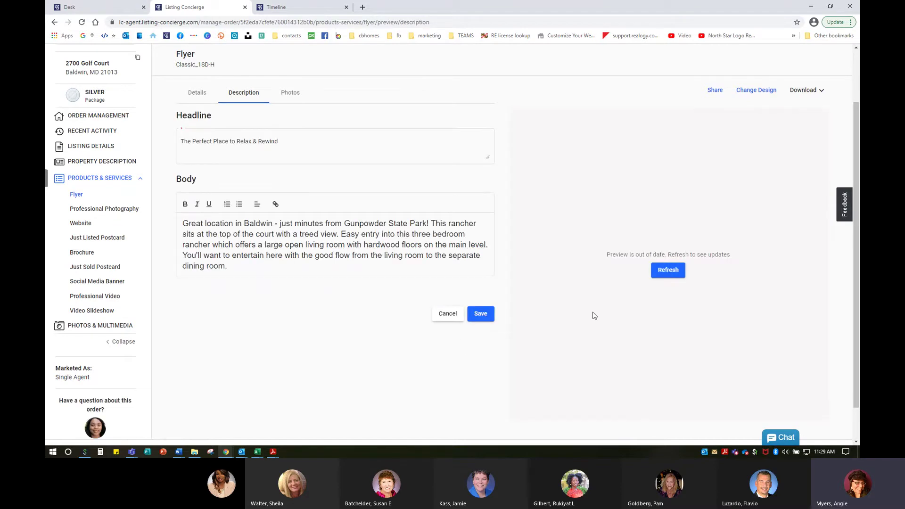
left_click(669, 273)
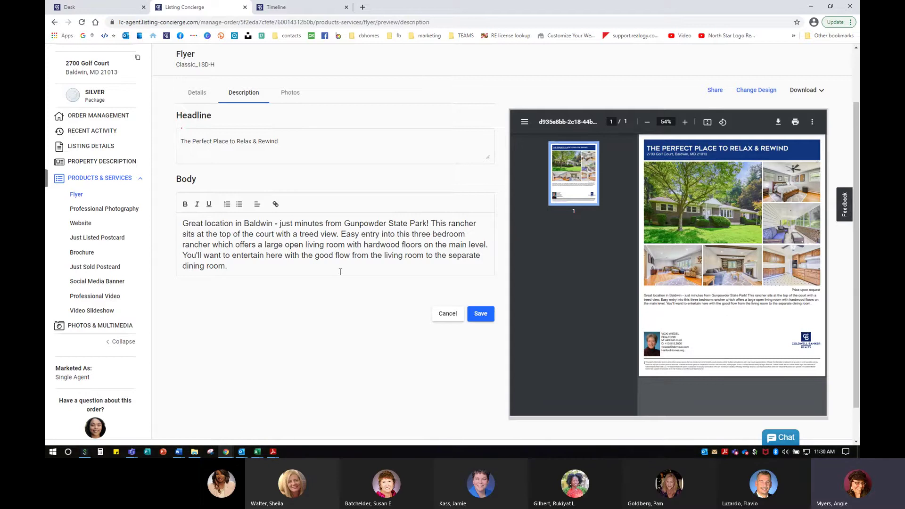
Paste the removed paragraph back after 'dining room.', save, and refresh the preview.
left_click(284, 272)
key("ctrl+v")
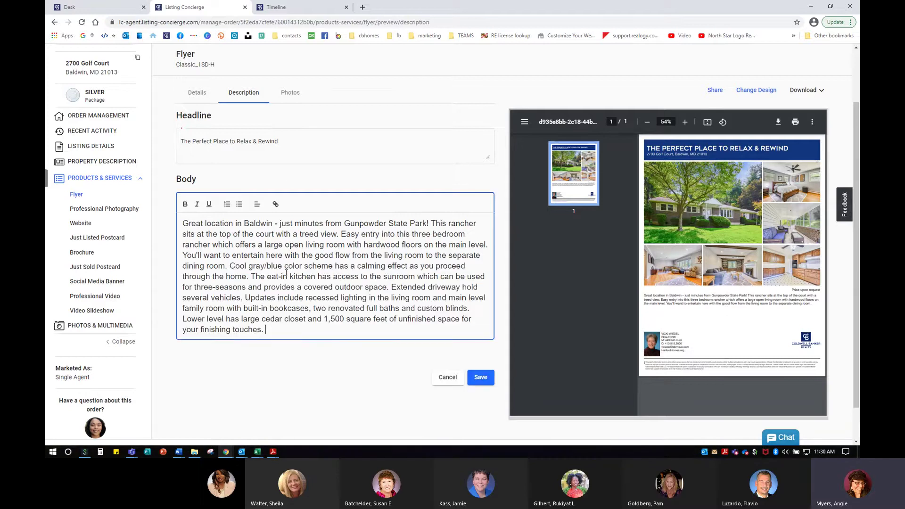
left_click(479, 378)
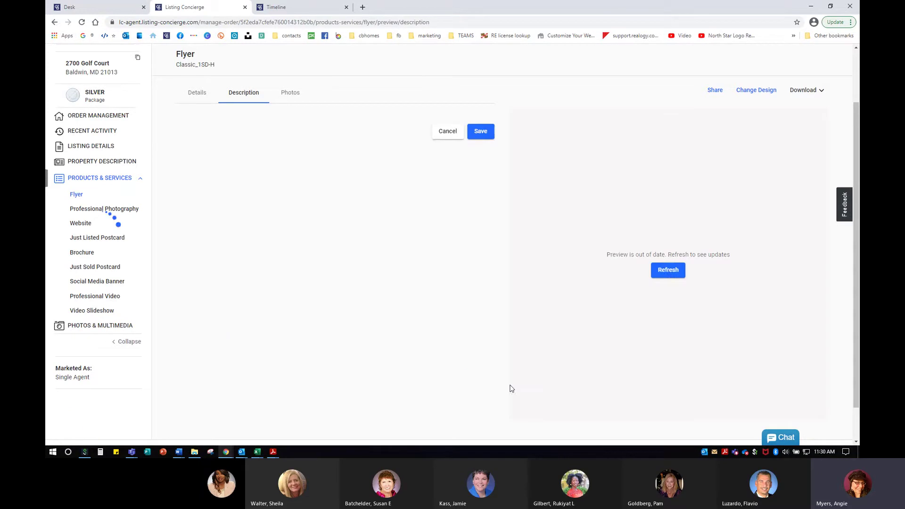
left_click(668, 270)
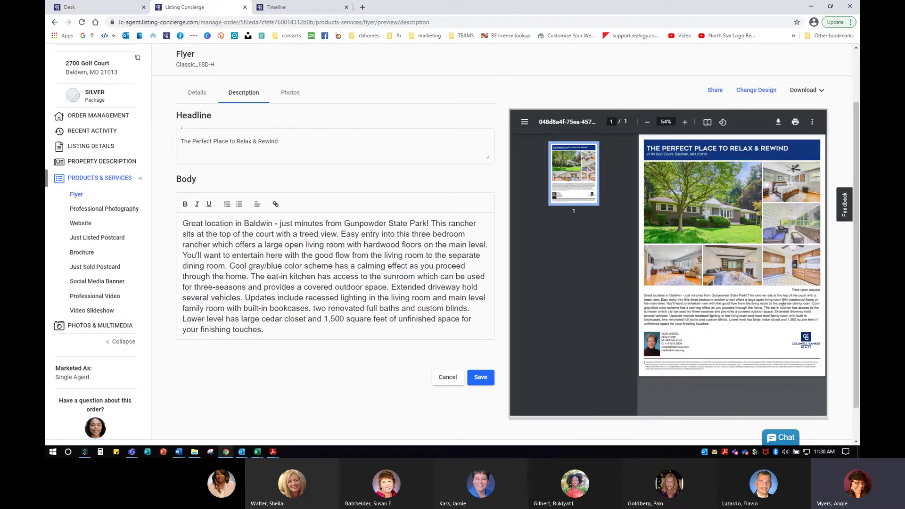
Change the headline to 'OPEN HOUSE Saturday, February 28th from 1-3pm', save and refresh.
left_click_drag(282, 143, 168, 134)
key("ctrl+c")
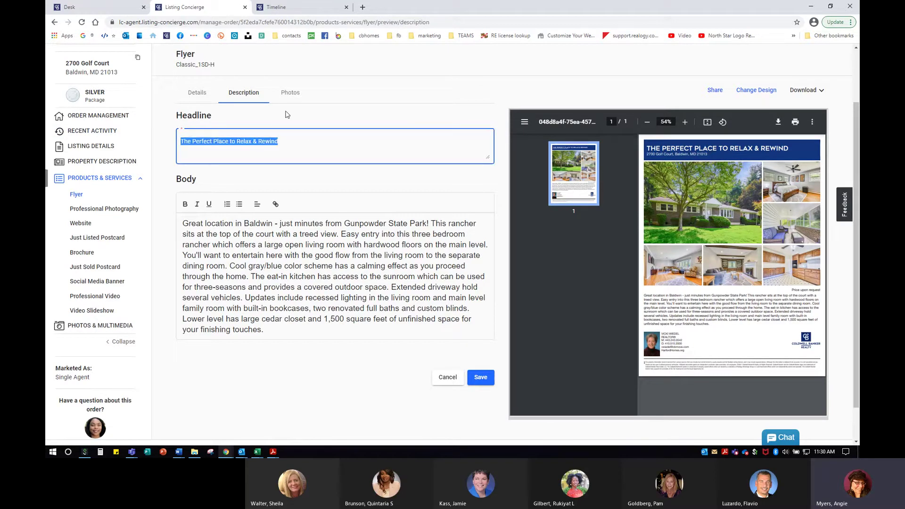
type("OPEN HOU")
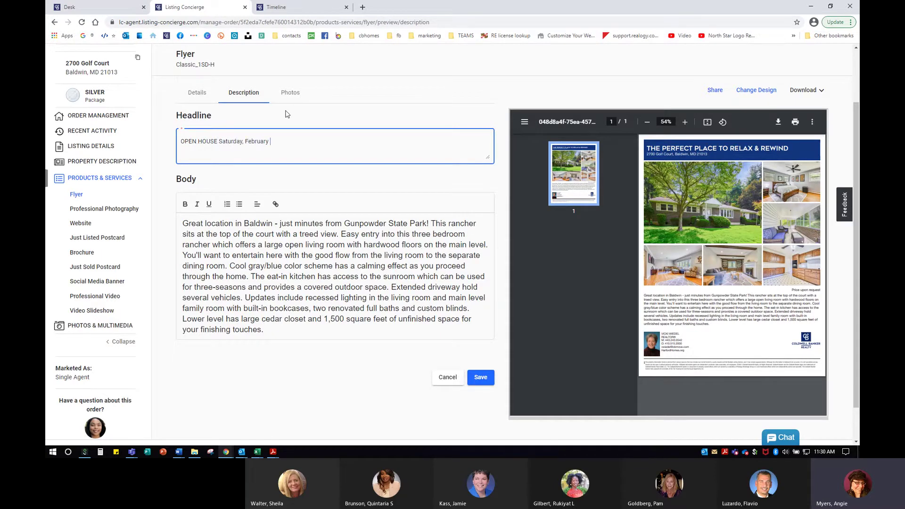
type("SE Saturday, February ")
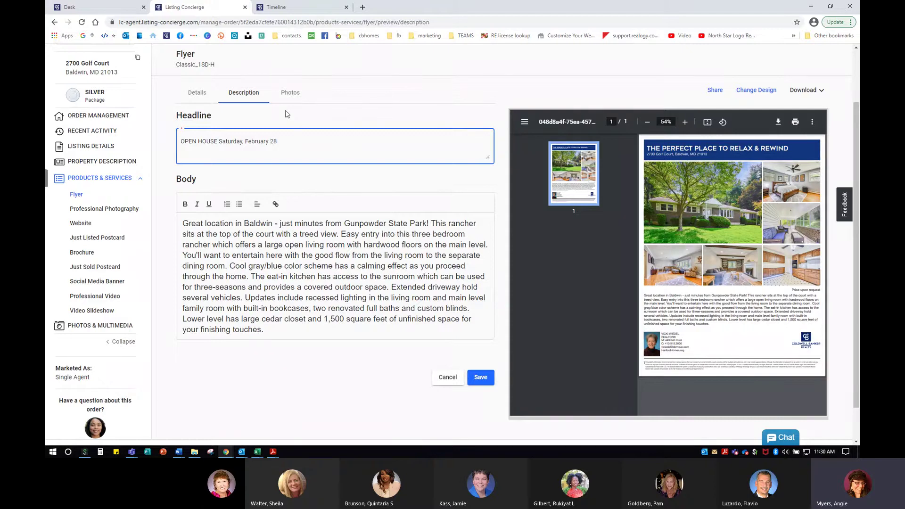
type("28th from 1-3pmn")
key("BackSpace")
left_click(481, 380)
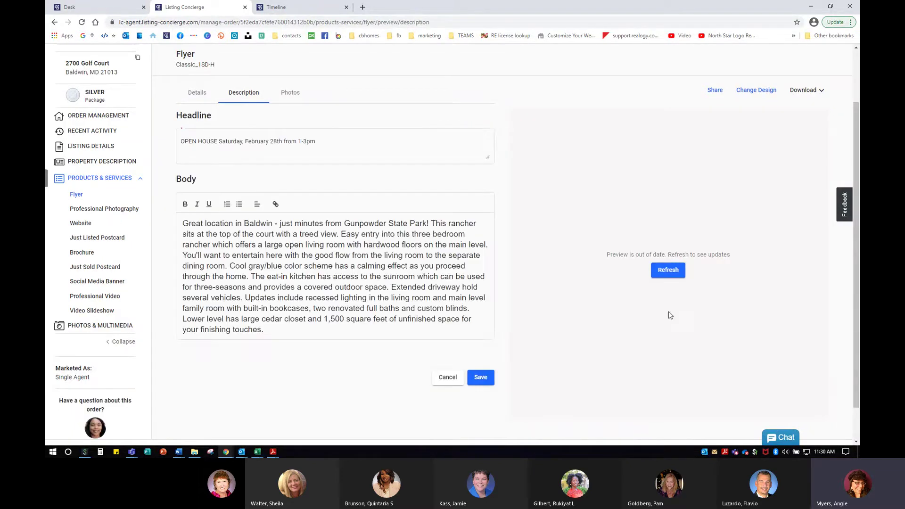
left_click(674, 272)
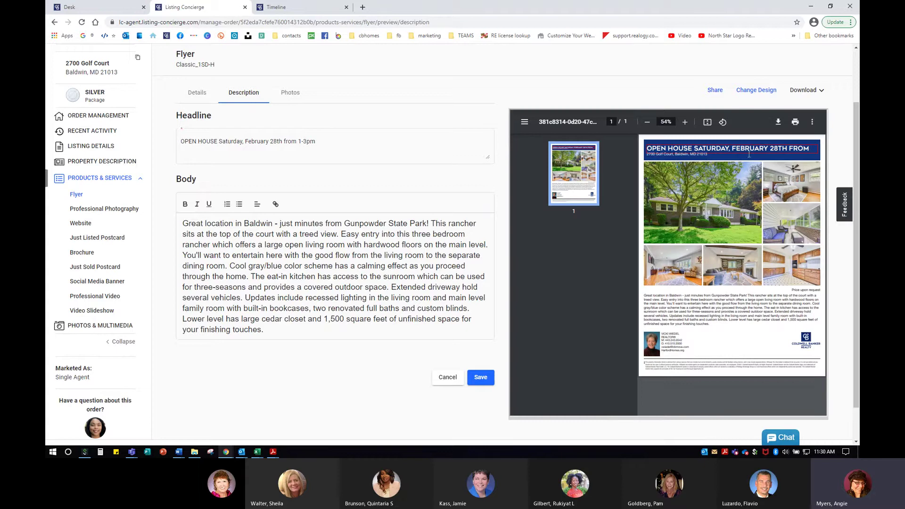
Shorten February to Feb in the headline, save, and refresh the preview.
left_click(270, 141)
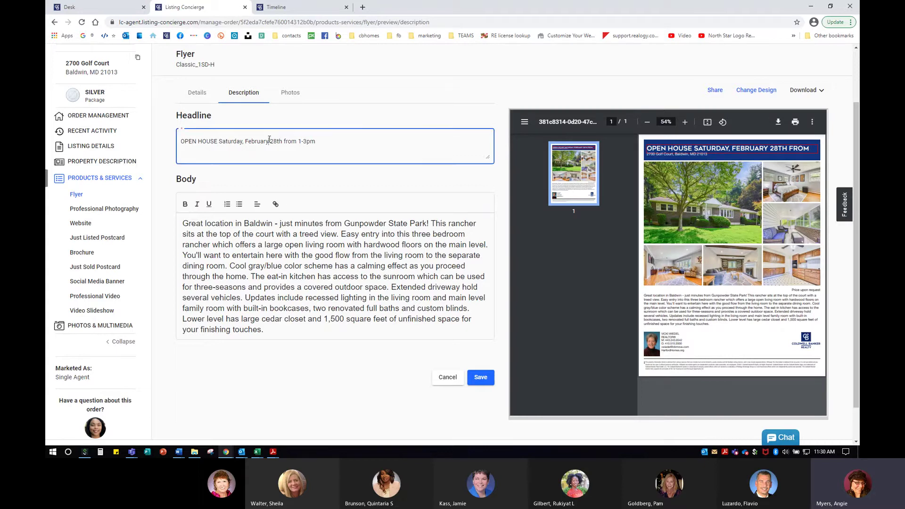
key("BackSpace")
key("BackSpace")
left_click(482, 380)
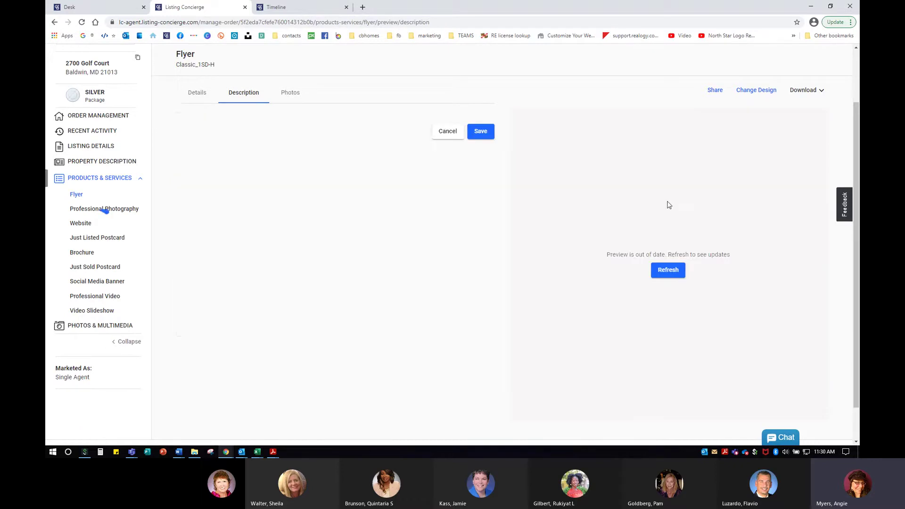
left_click(667, 272)
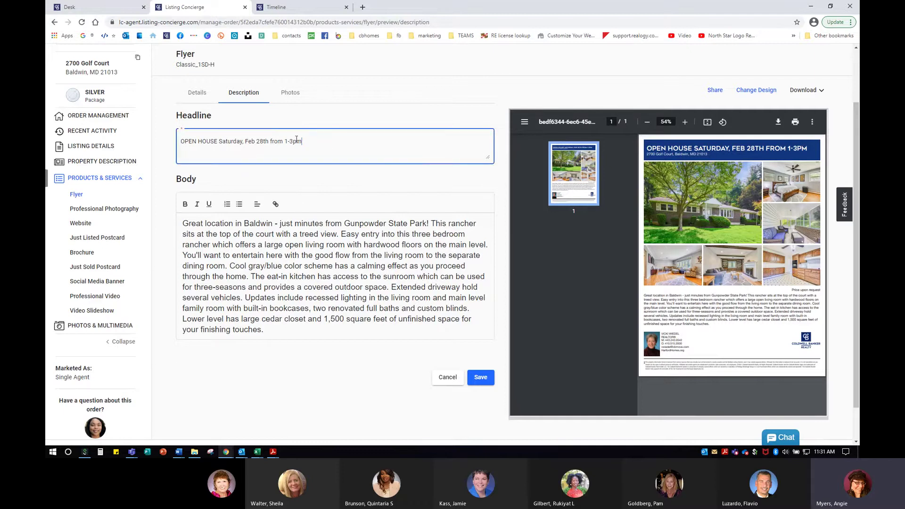
Restore the headline 'The Perfect Place to Relax & Rewind', save, and refresh.
left_click_drag(297, 141, 177, 142)
key("ctrl+v")
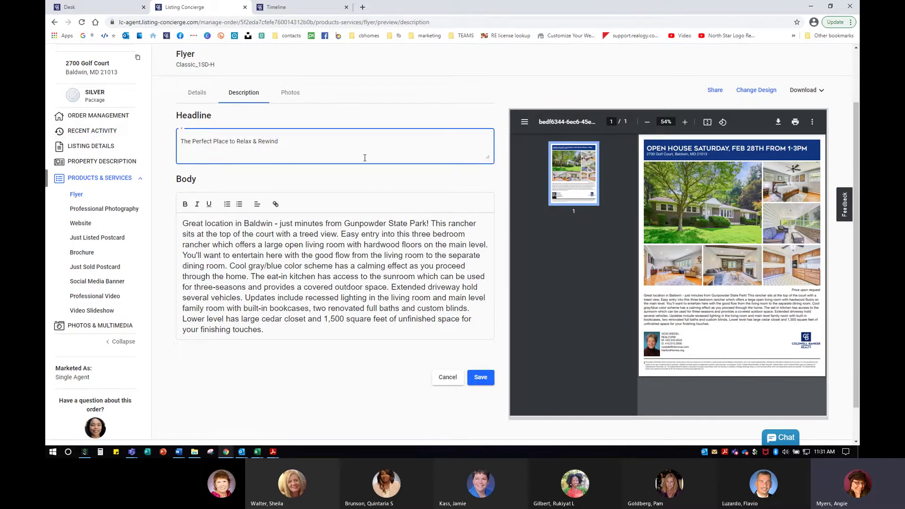
left_click(481, 378)
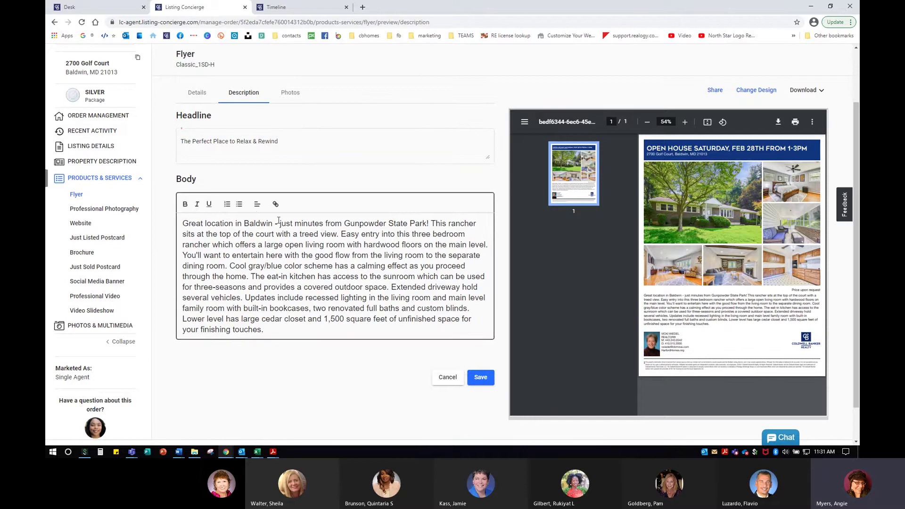
left_click(674, 273)
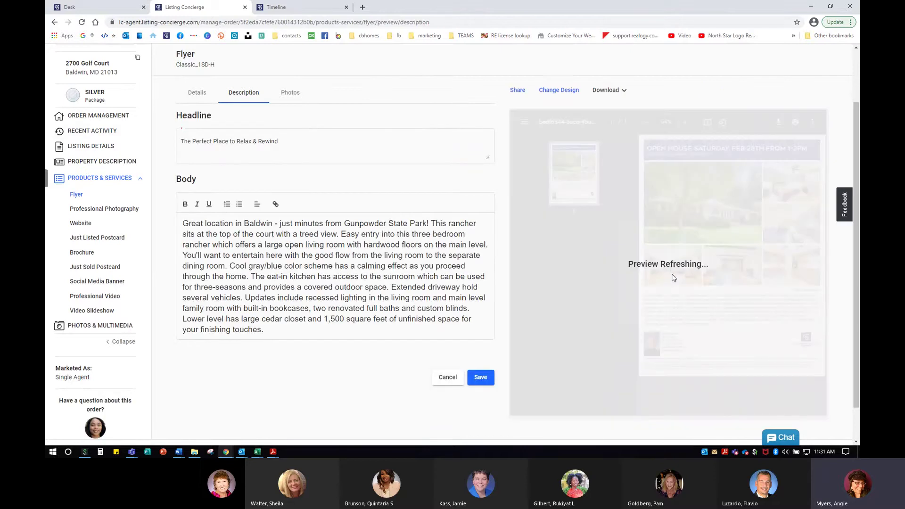
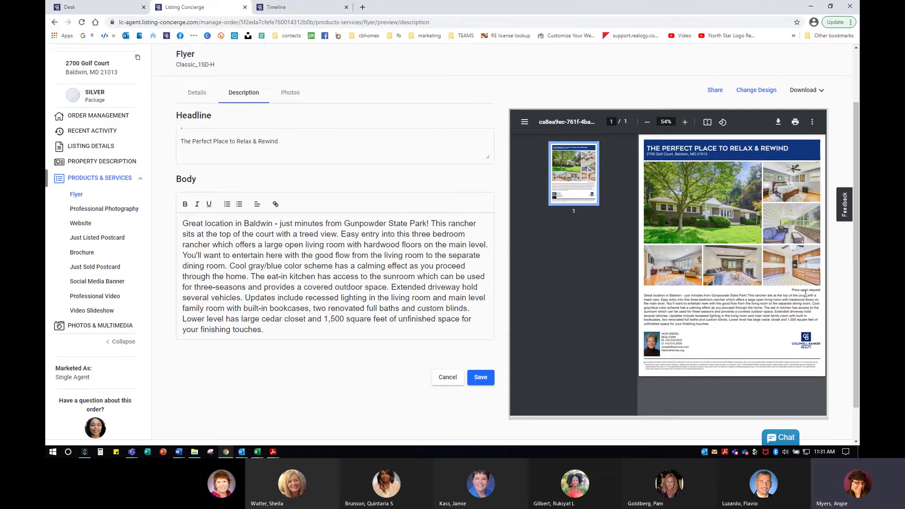
left_click(764, 91)
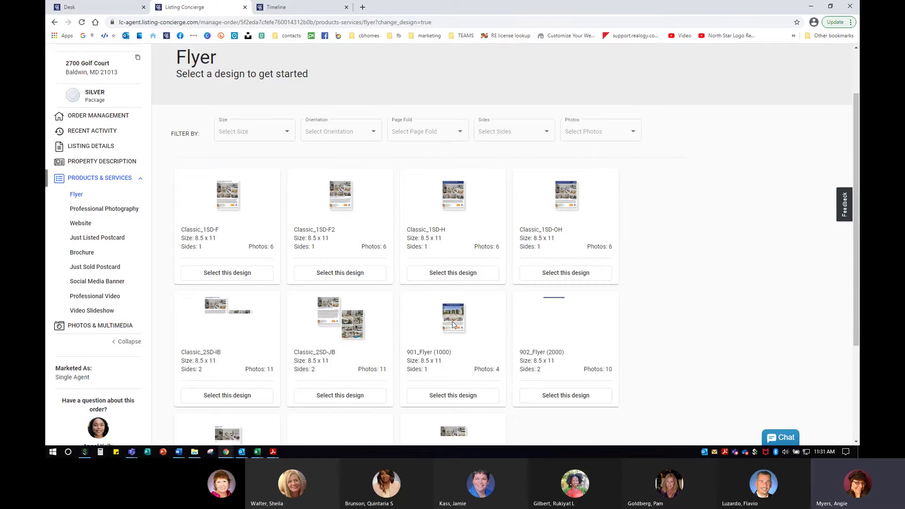
Filter the flyer designs to 8.5 x 11 size, portrait orientation and no page fold.
key("ctrl+plus")
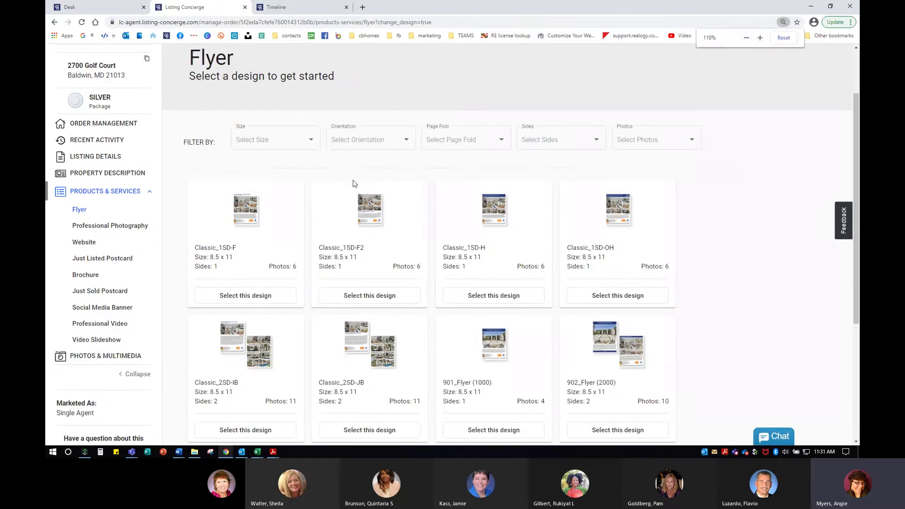
left_click(288, 140)
left_click(251, 181)
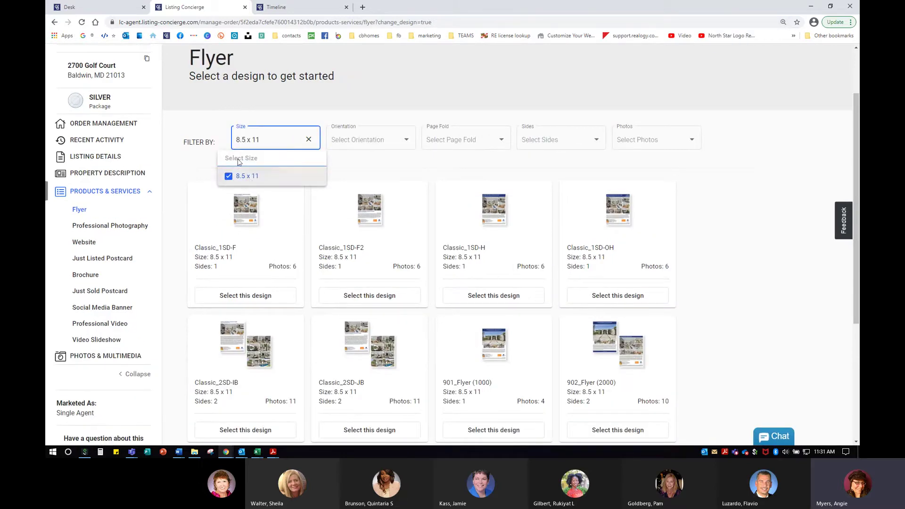
left_click(368, 141)
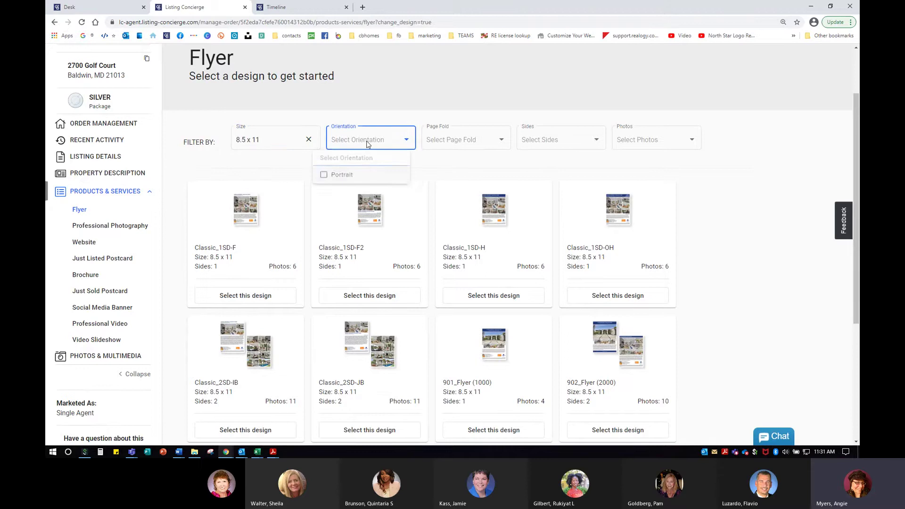
left_click(343, 177)
left_click(492, 155)
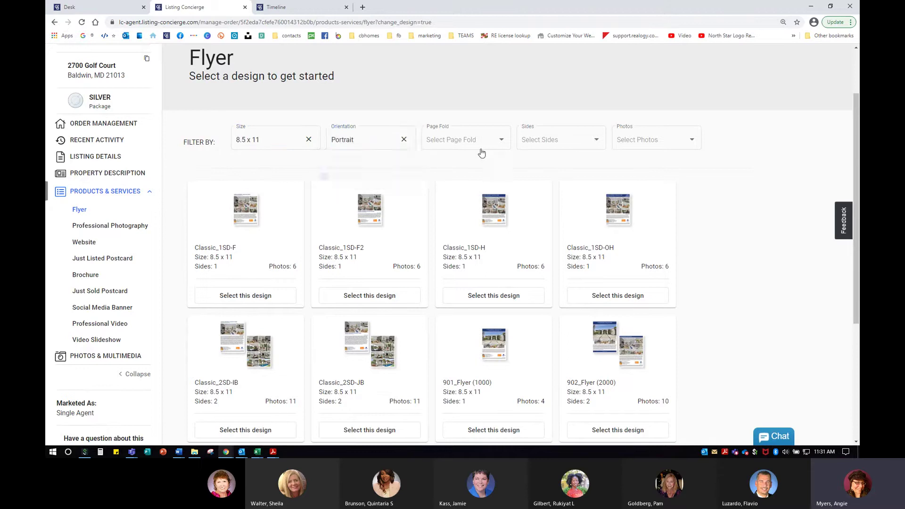
left_click(491, 146)
left_click(434, 177)
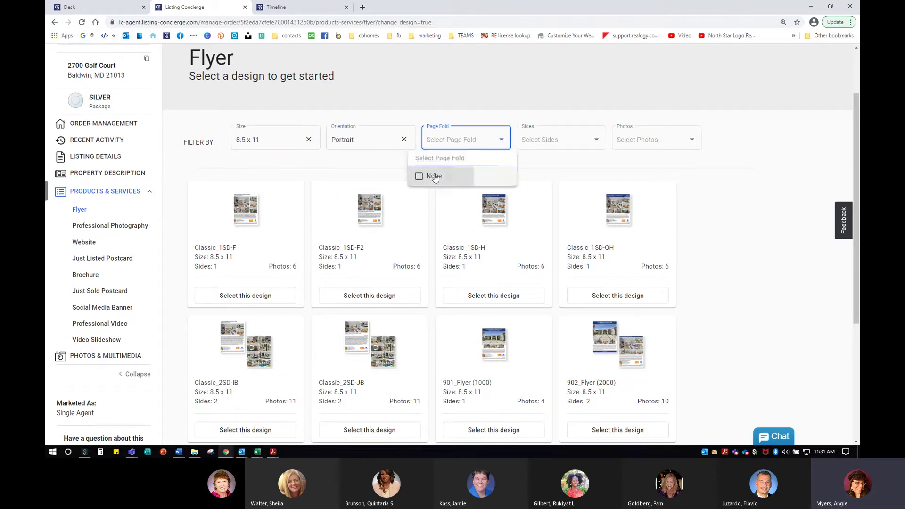
Limit the designs to two-sided and choose the 902_Flyer (2000) layout.
left_click(565, 141)
left_click(562, 144)
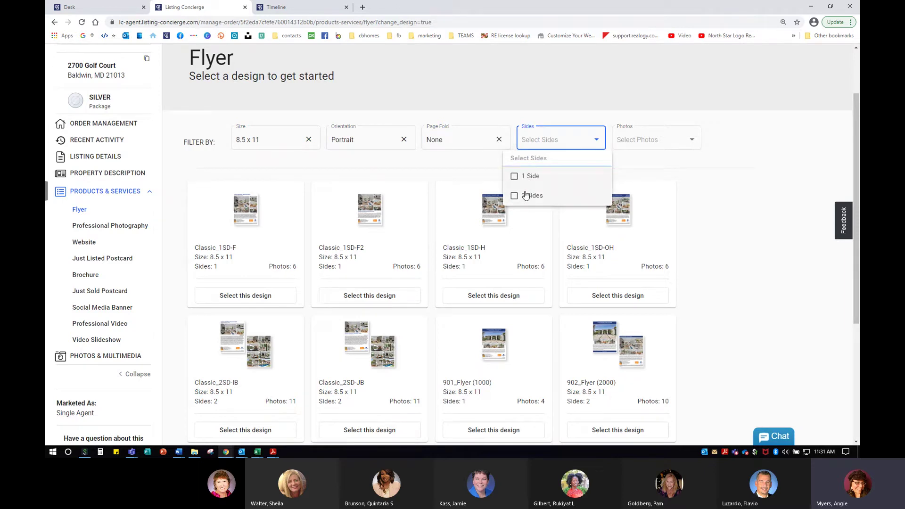
left_click(526, 196)
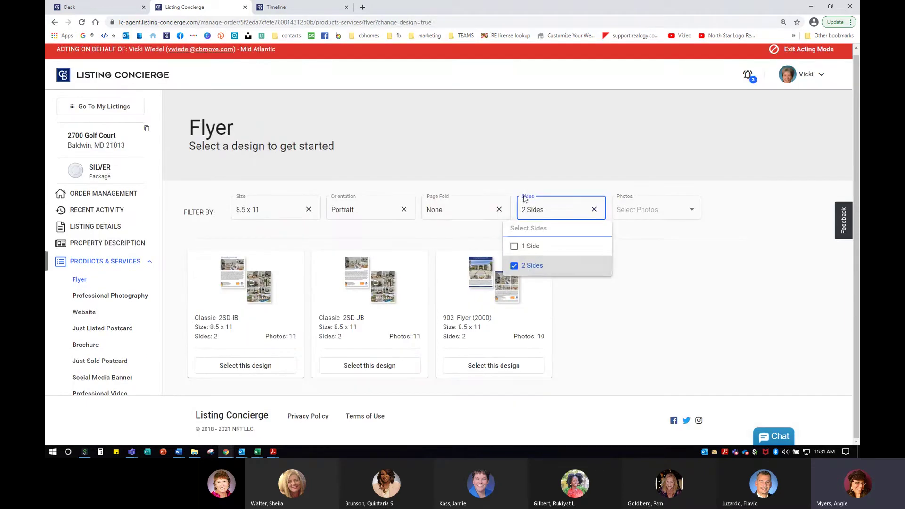
left_click(583, 333)
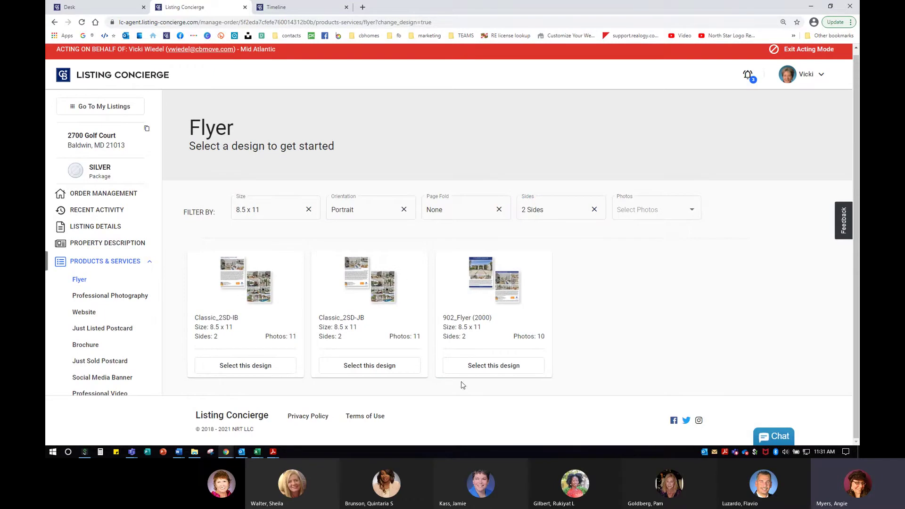
left_click(485, 368)
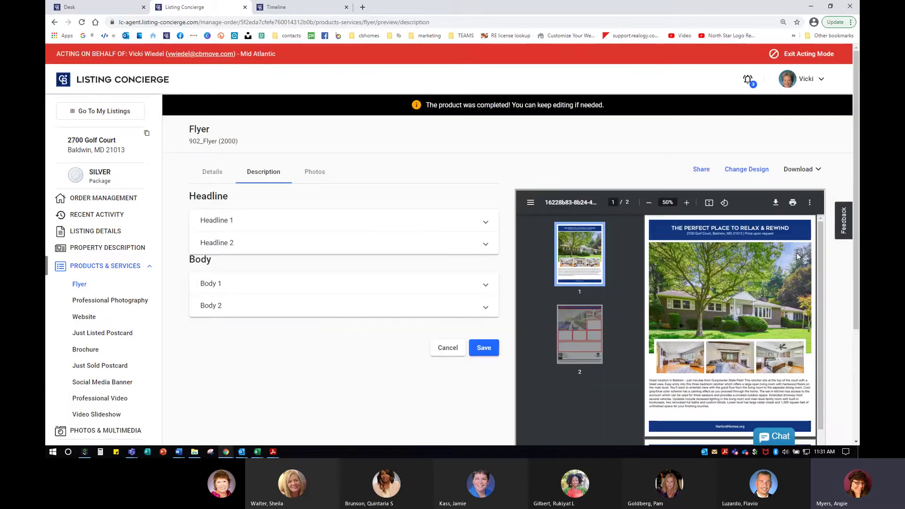
Review page 2 of the 902_Flyer (2000) preview, then bring up the flyer's Photos panel.
scroll(793, 244, "down", 3)
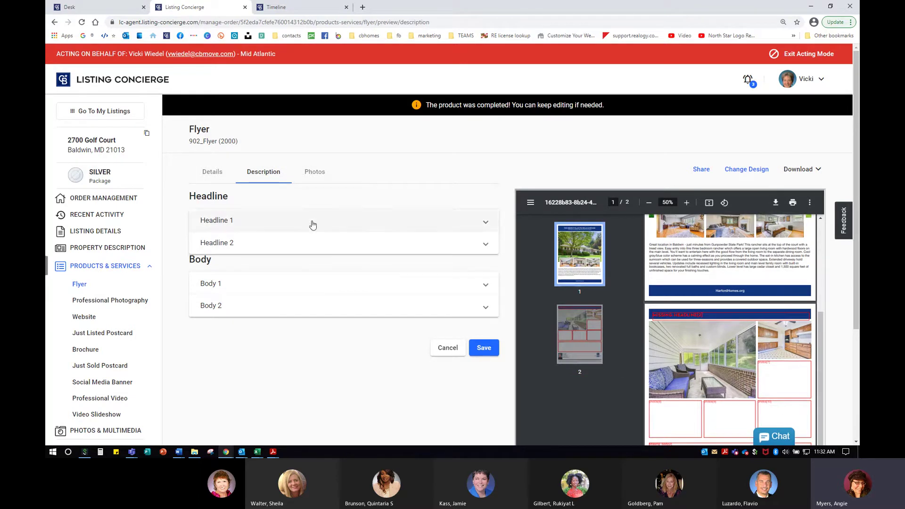
left_click(313, 172)
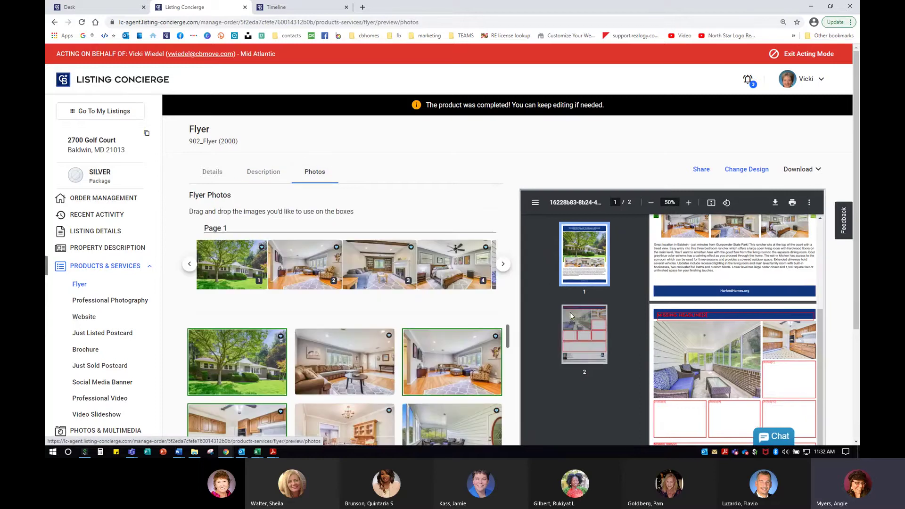
Place the bathroom photo in slot 7 and the exterior photo in slot 8.
left_click(504, 264)
left_click(504, 264)
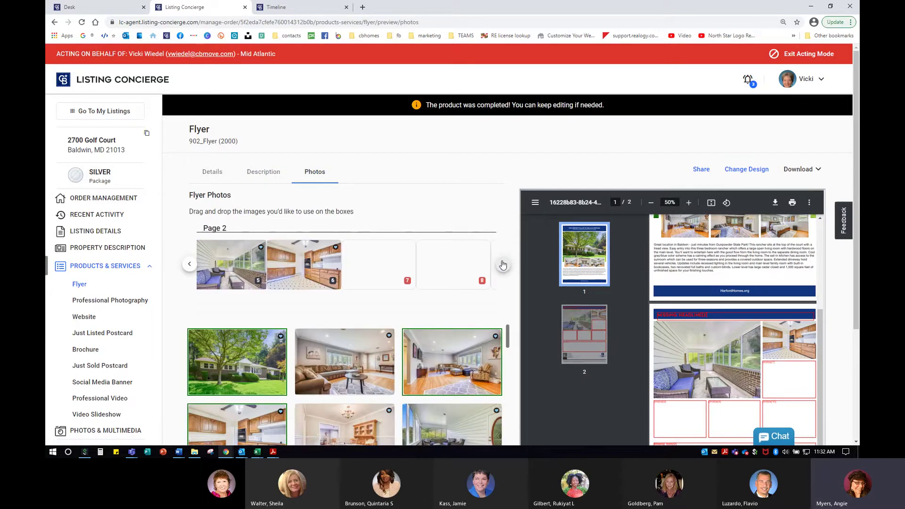
scroll(405, 335, "down", 1)
scroll(403, 333, "down", 2)
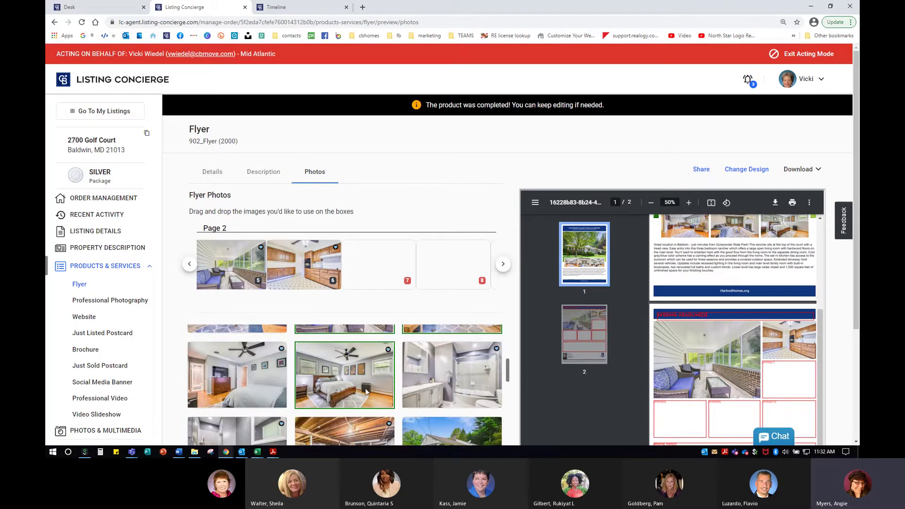
scroll(322, 387, "down", 2)
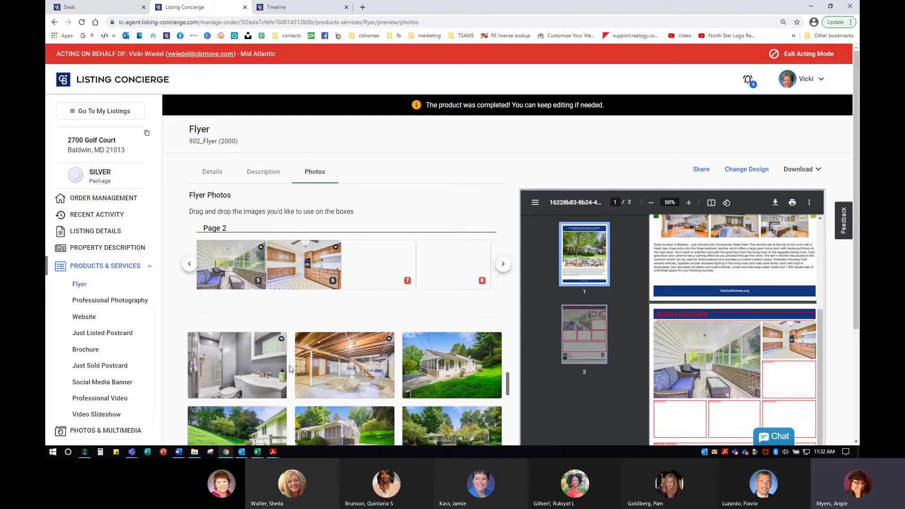
left_click_drag(228, 373, 377, 276)
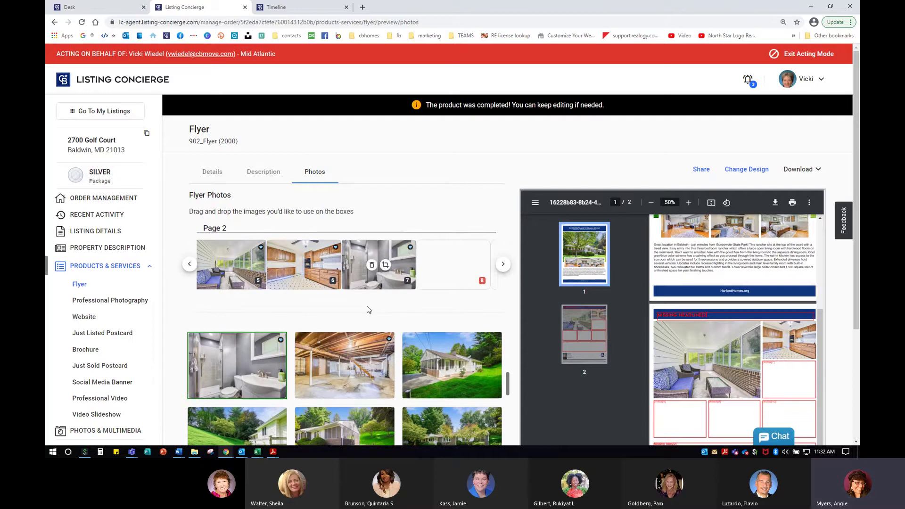
left_click_drag(466, 345, 479, 288)
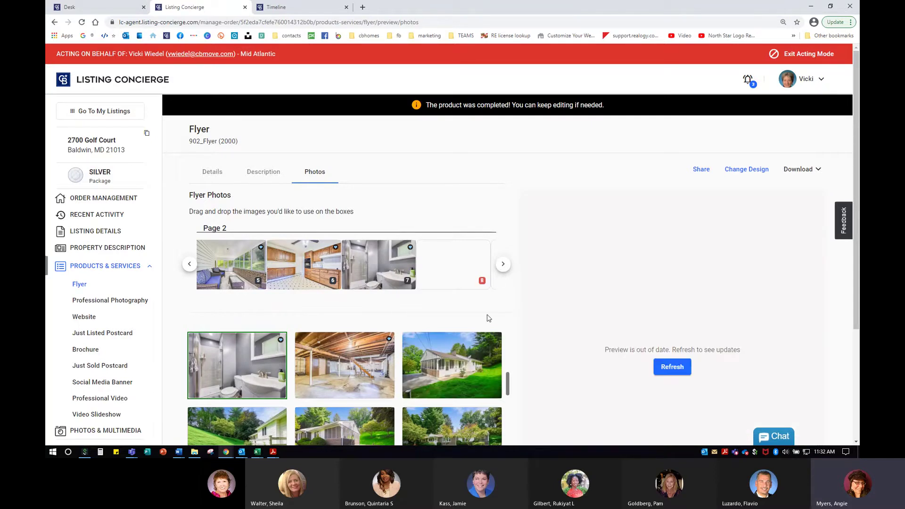
left_click_drag(476, 369, 472, 278)
Fill slots 9 and 10 with the porch and entry photos, then refresh the preview.
left_click(503, 265)
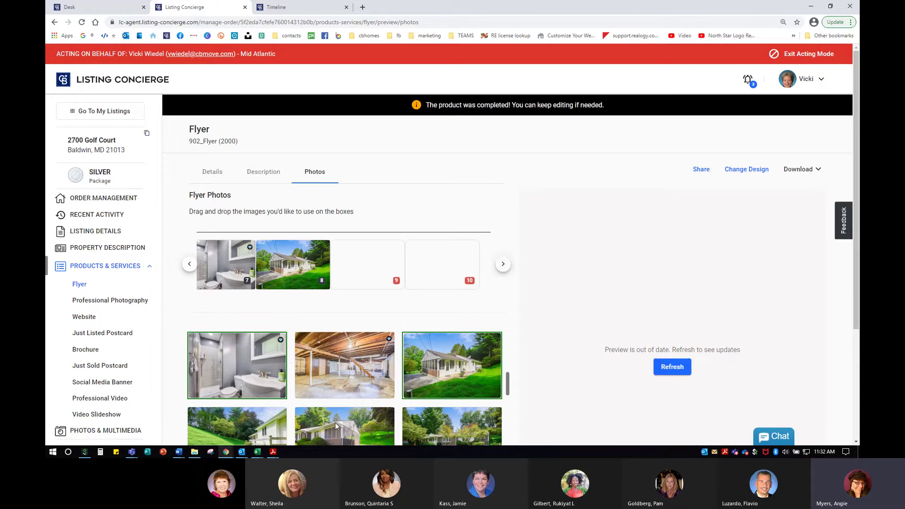
scroll(394, 380, "down", 3)
scroll(411, 401, "down", 4)
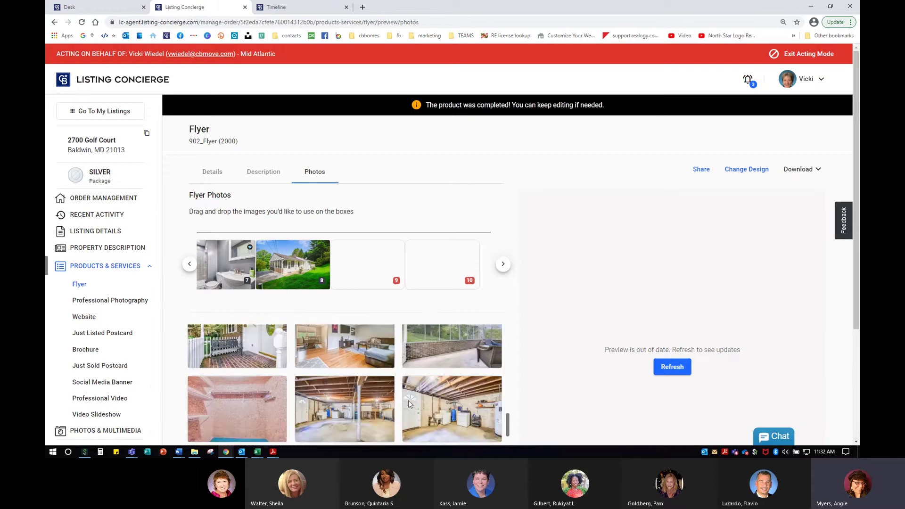
scroll(411, 401, "up", 4)
left_click_drag(252, 392, 373, 265)
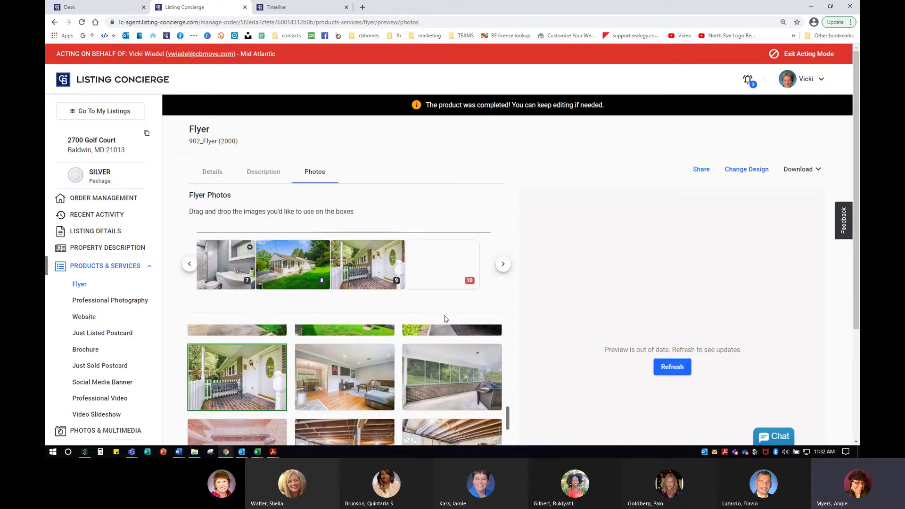
scroll(466, 390, "down", 3)
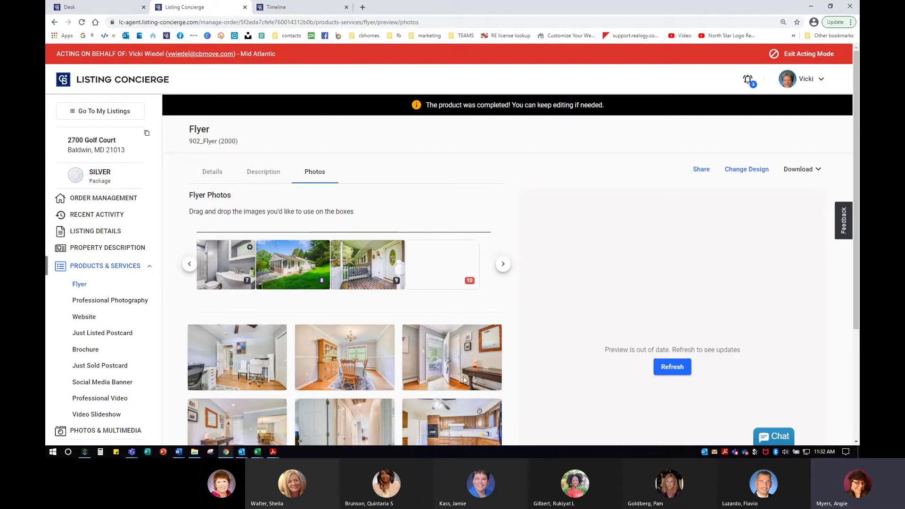
left_click_drag(465, 380, 444, 273)
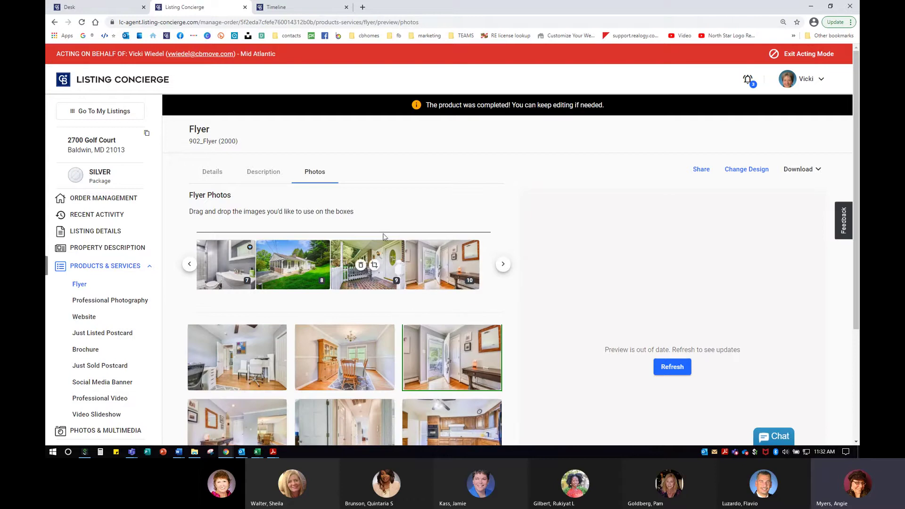
left_click(667, 372)
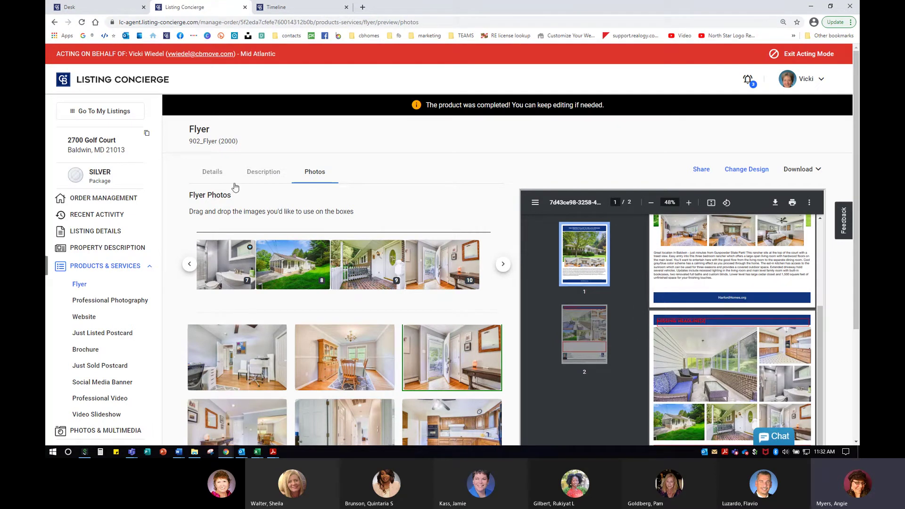
Replace the flyer's Headline 2 text with 'For Sale!' in the Description section.
left_click(258, 176)
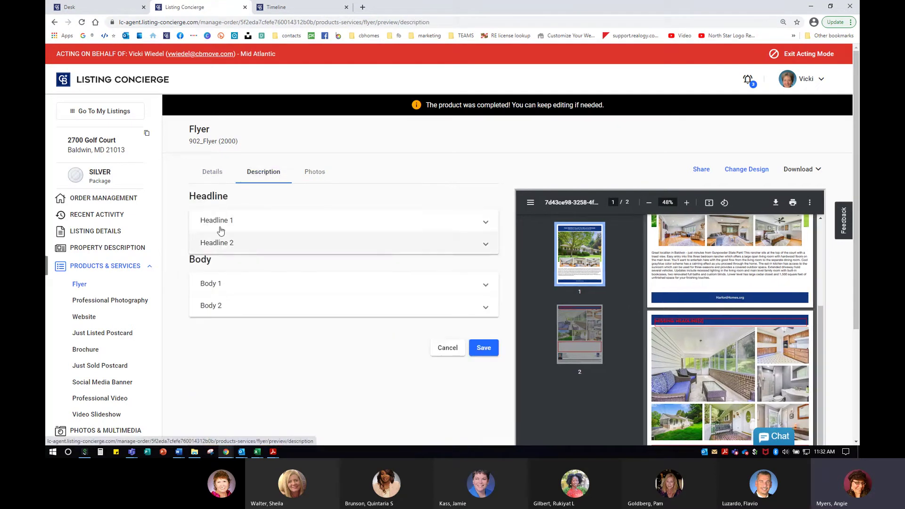
left_click(232, 229)
left_click(234, 302)
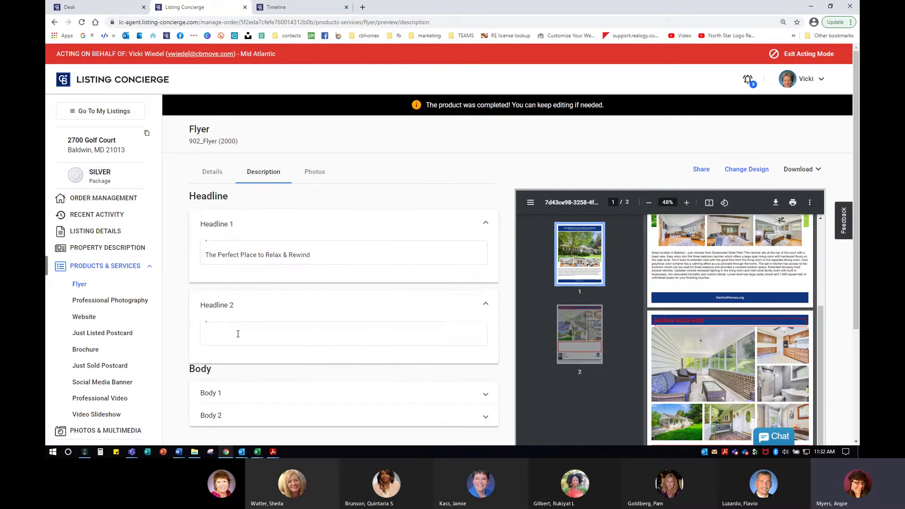
left_click(230, 332)
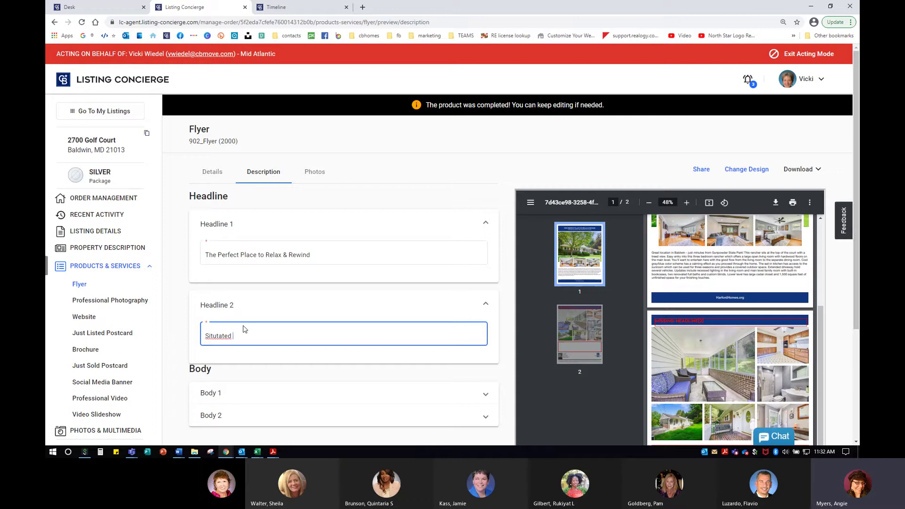
key("BackSpace")
key("BackSpace")
key("BackSpace")
key("BackSpace")
key("BackSpace")
key("BackSpace")
key("BackSpace")
key("BackSpace")
key("BackSpace")
key("BackSpace")
key("BackSpace")
key("BackSpace")
key("BackSpace")
key("BackSpace")
key("BackSpace")
type("For Sale!")
scroll(264, 326, "down", 3)
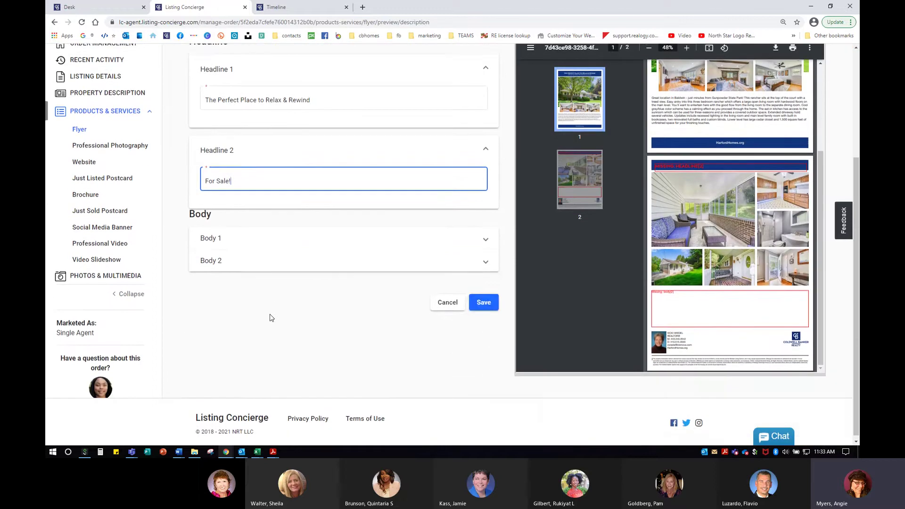
left_click(240, 248)
Enter 'Body for the back page.' as the Body 2 text and save it.
scroll(240, 248, "down", 3)
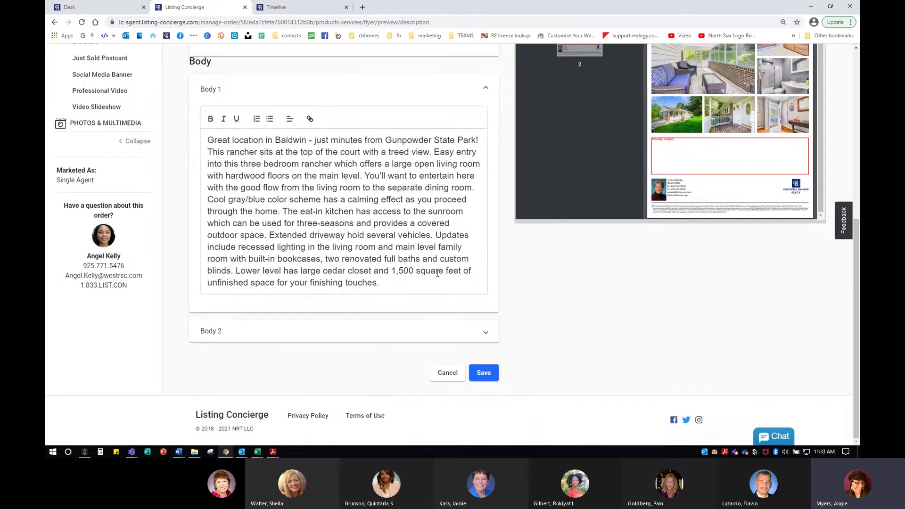
scroll(330, 212, "up", 5)
scroll(332, 326, "down", 4)
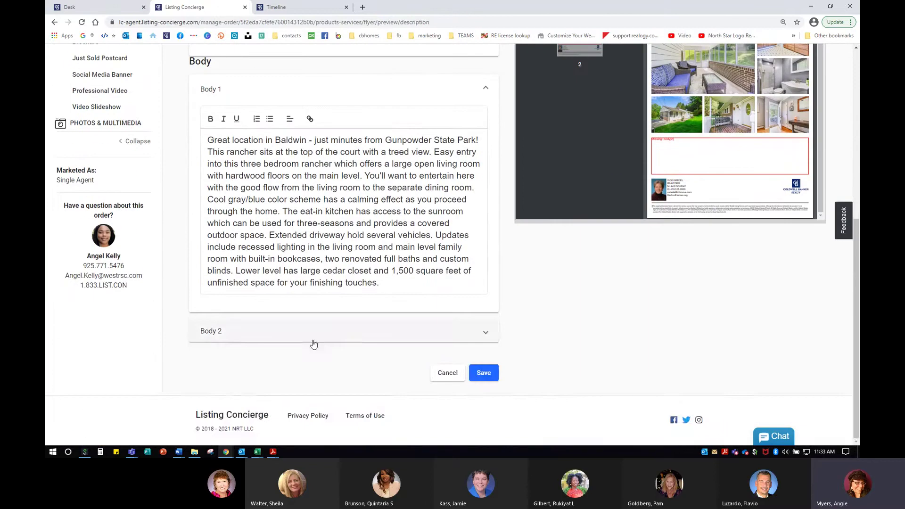
left_click(261, 336)
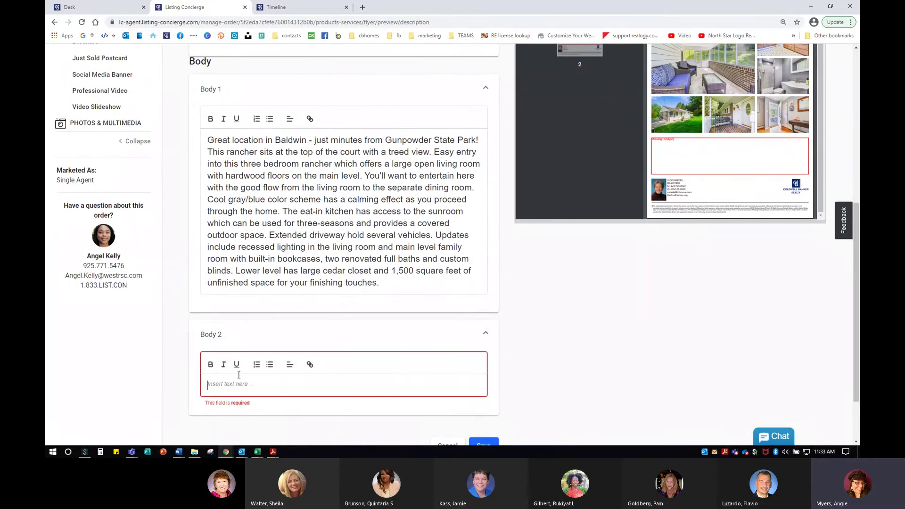
type("Body for tehe back page.")
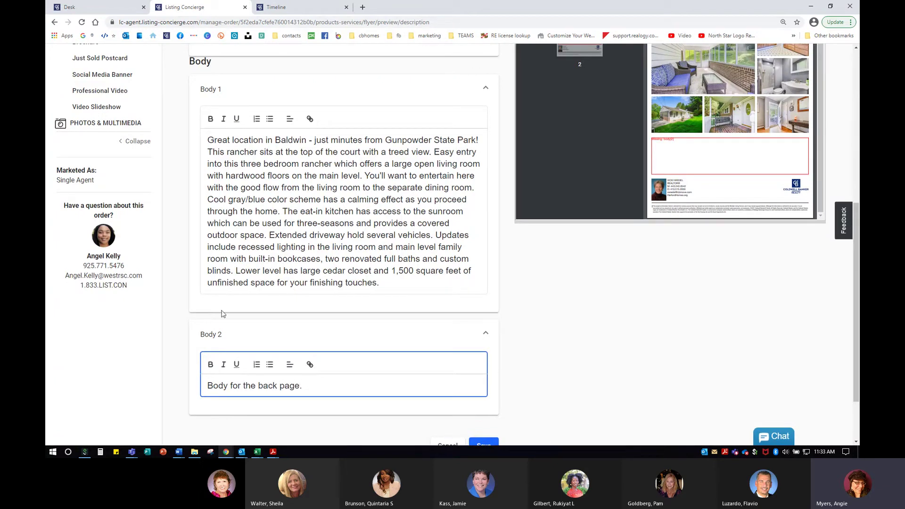
scroll(530, 362, "down", 2)
left_click(483, 372)
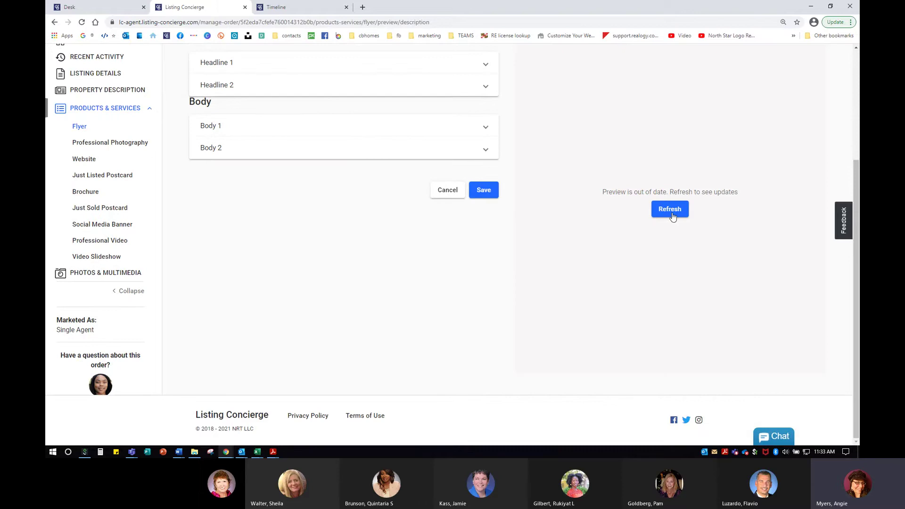
Refresh the flyer preview and check the FOR SALE! headline on page 2.
left_click(671, 209)
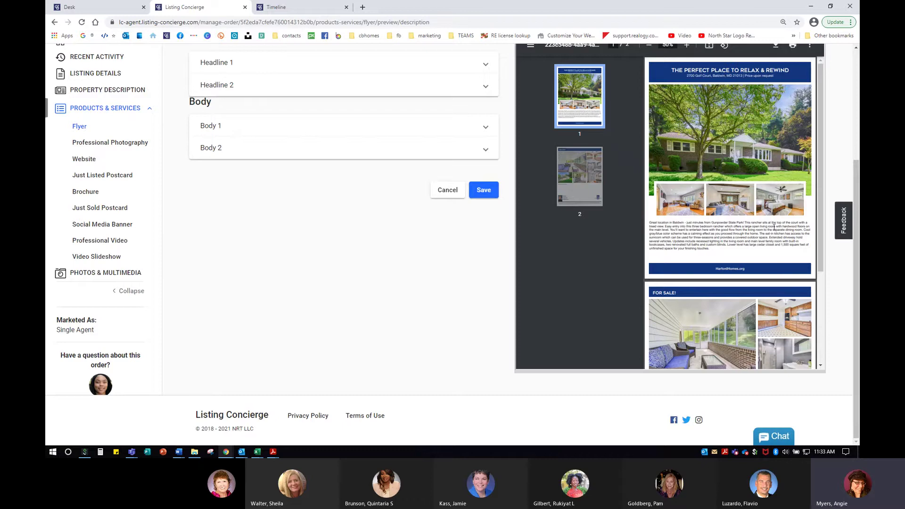
scroll(744, 279, "up", 4)
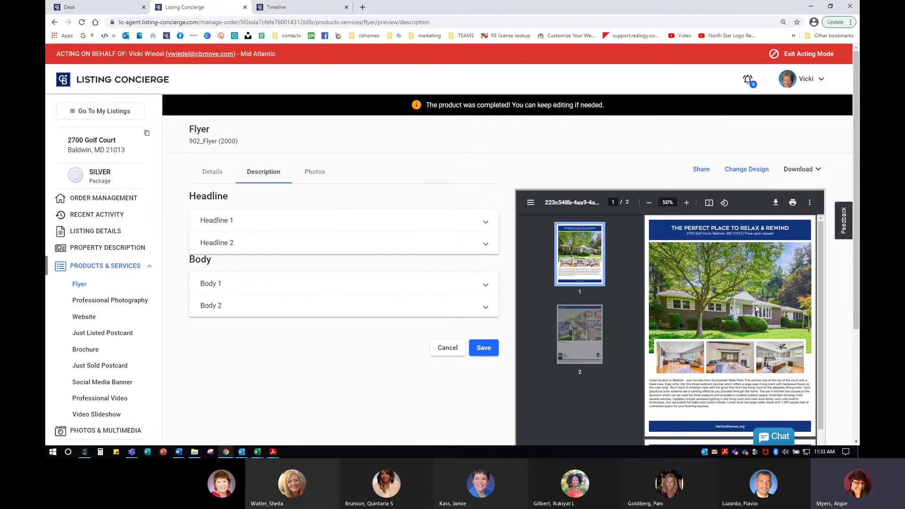
scroll(736, 311, "down", 3)
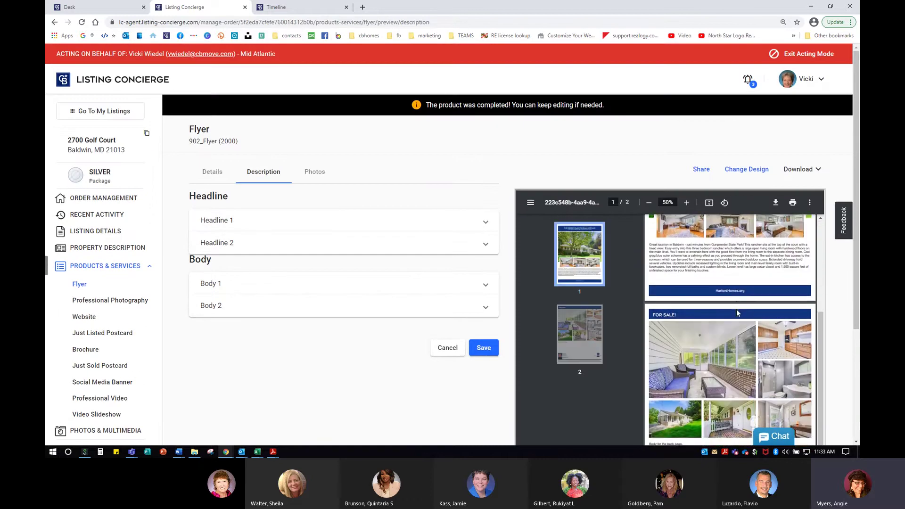
left_click(801, 169)
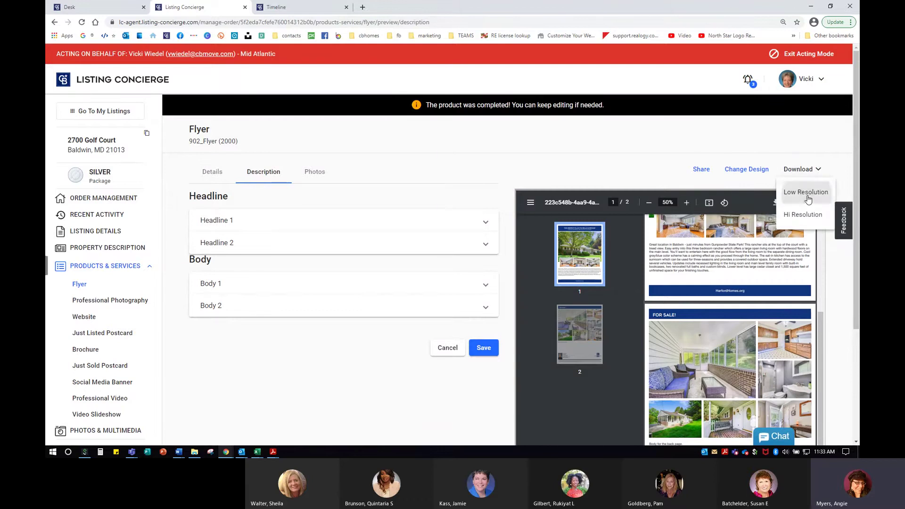
left_click(808, 198)
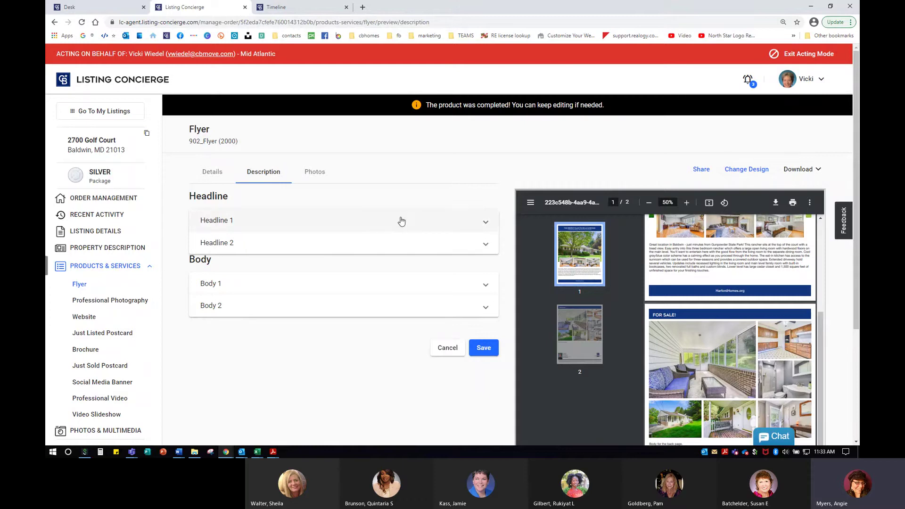
left_click(96, 435)
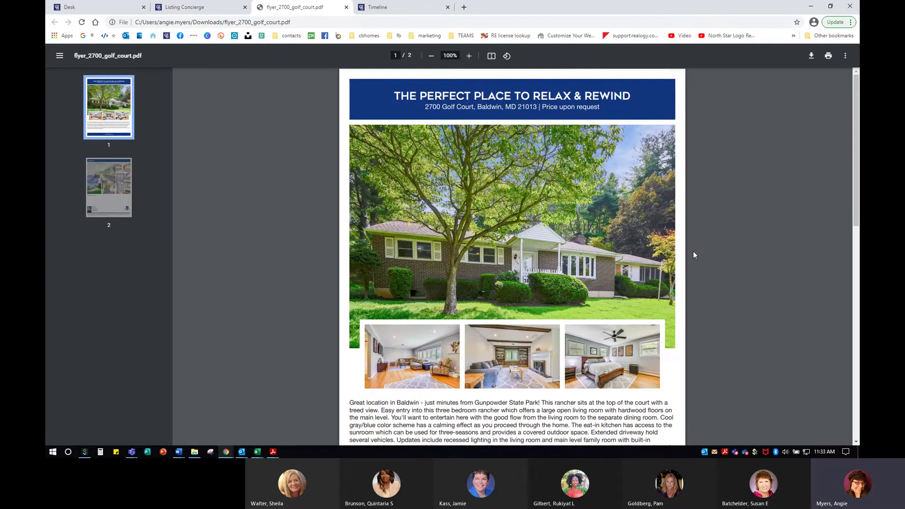
Scroll through the downloaded flyer PDF and inspect the agent contact block on page 2.
scroll(694, 251, "down", 10)
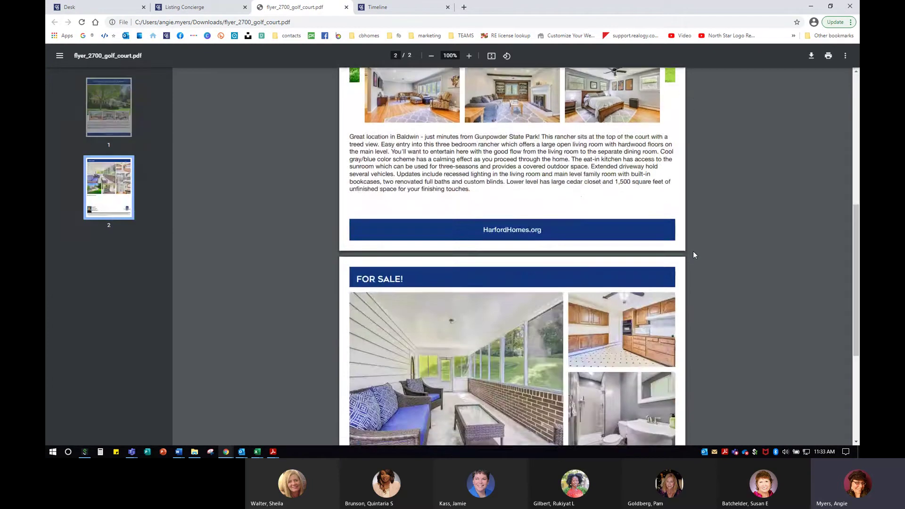
scroll(693, 255, "up", 3)
scroll(315, 319, "down", 3)
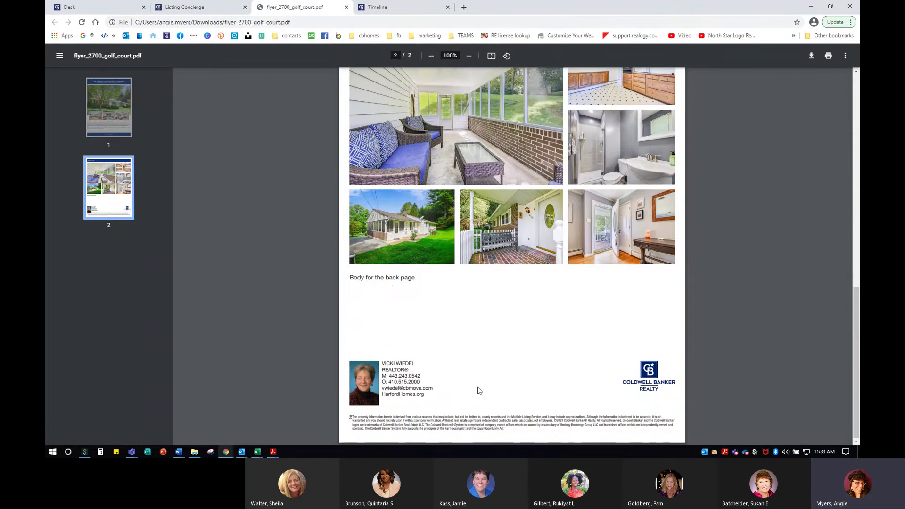
left_click_drag(385, 360, 426, 396)
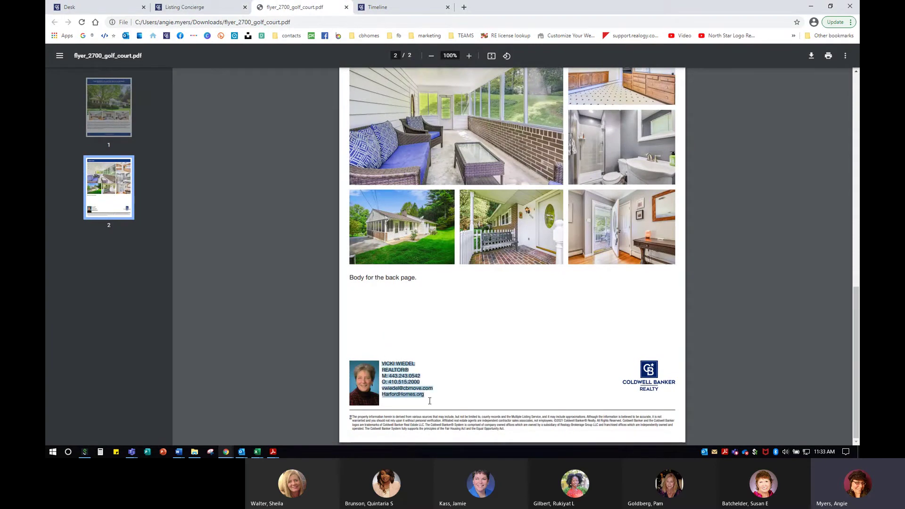
left_click(465, 386)
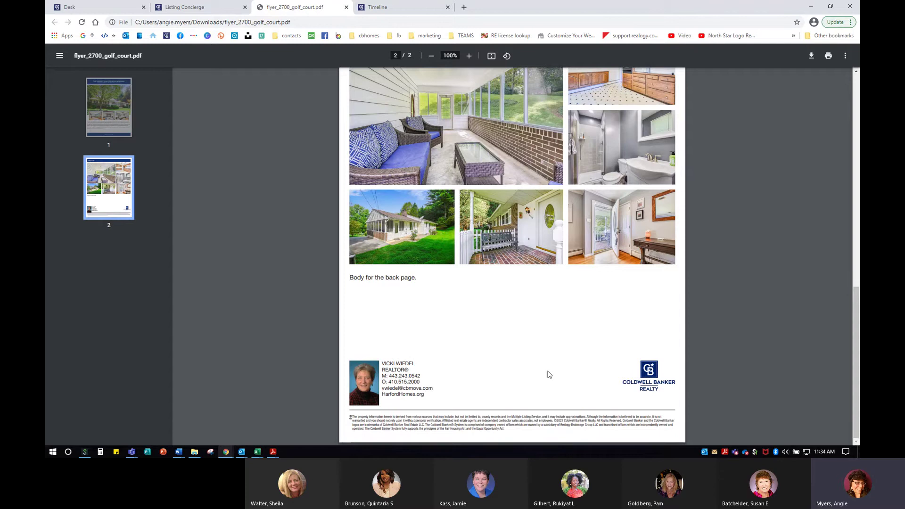
Look over both flyer pages once more, then close the PDF viewer tab.
scroll(552, 375, "up", 12)
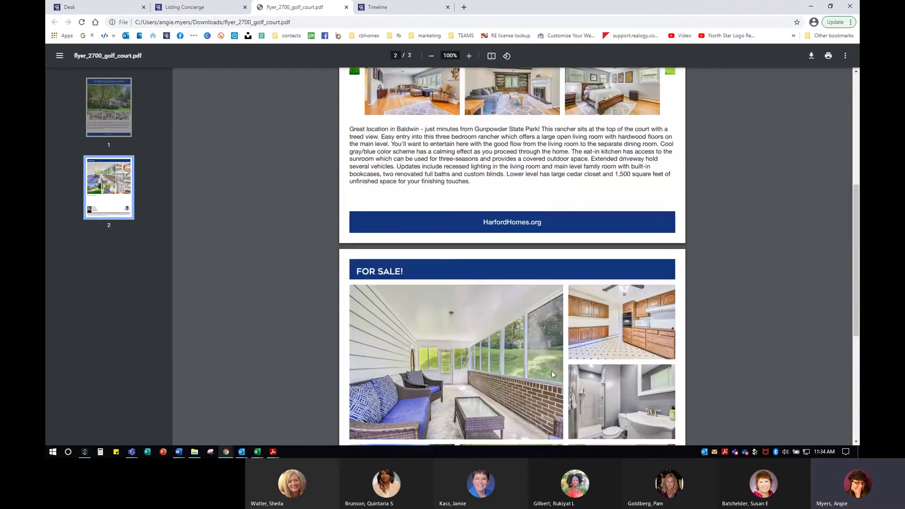
scroll(553, 372, "up", 2)
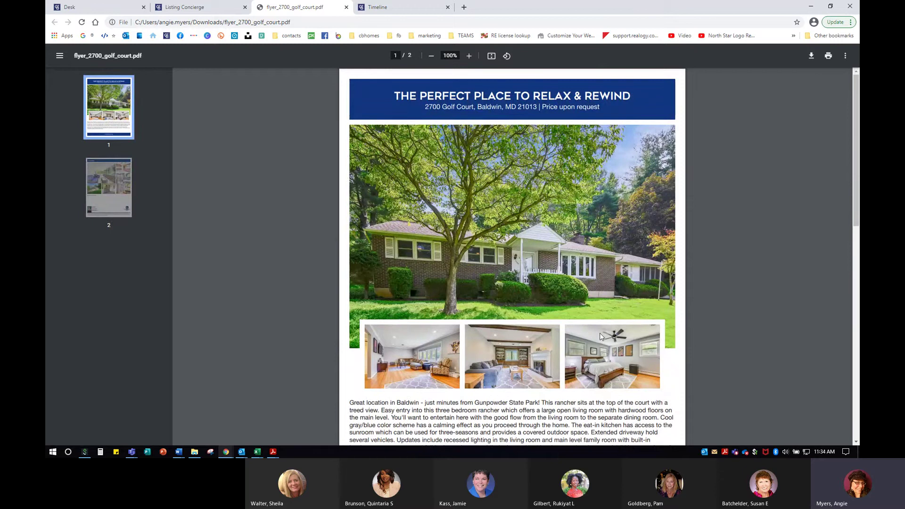
scroll(598, 336, "down", 5)
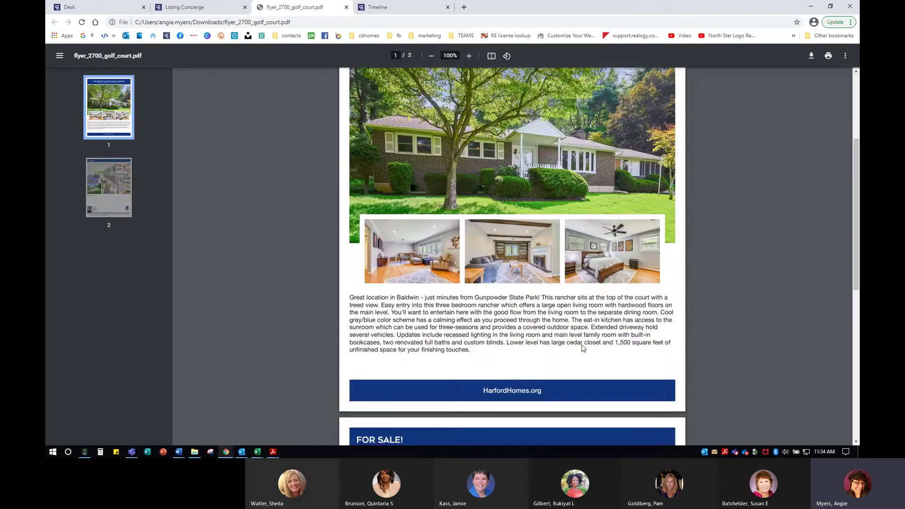
scroll(535, 365, "down", 4)
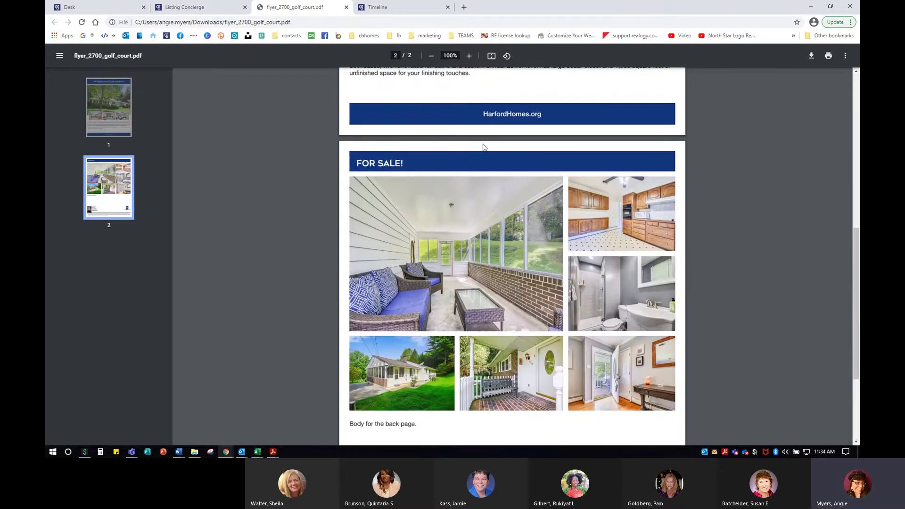
left_click(515, 112)
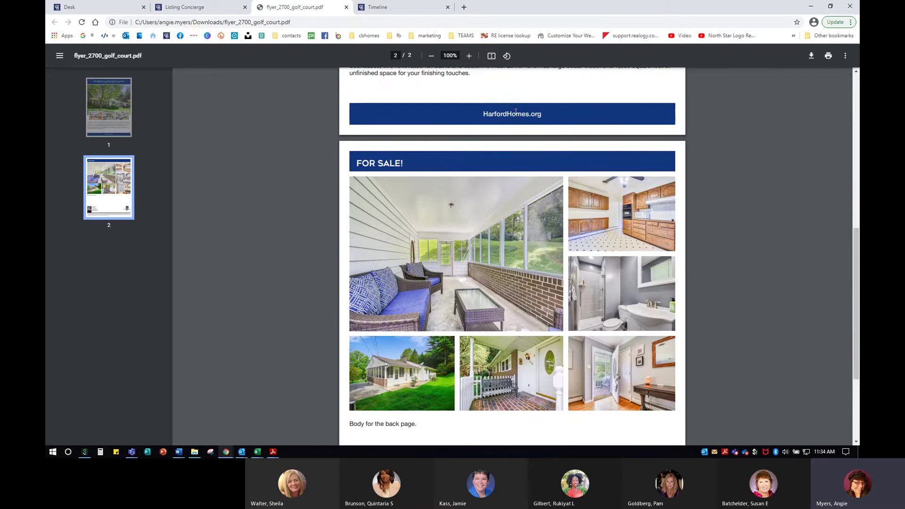
scroll(517, 366, "down", 3)
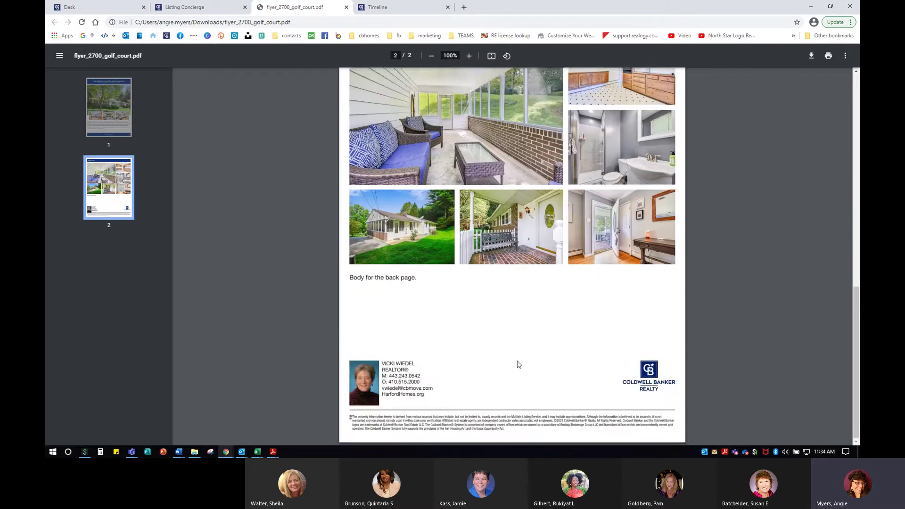
scroll(519, 365, "up", 10)
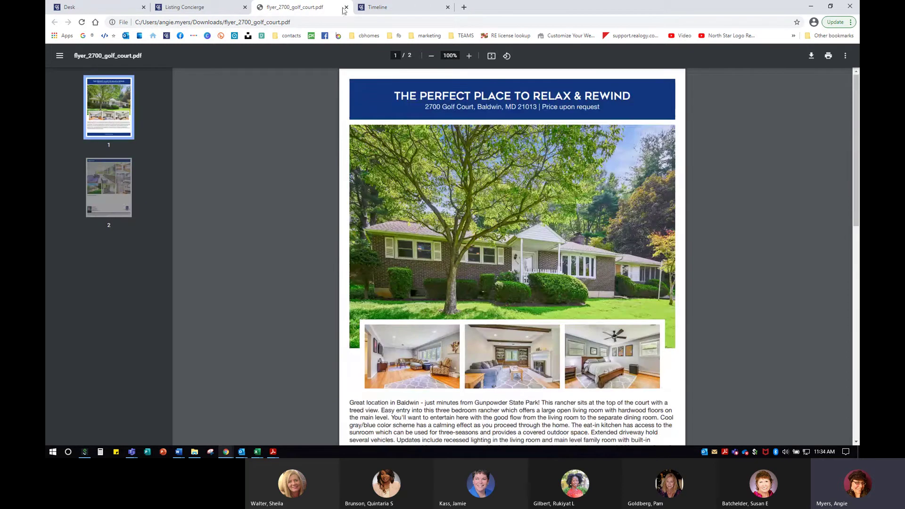
left_click(347, 7)
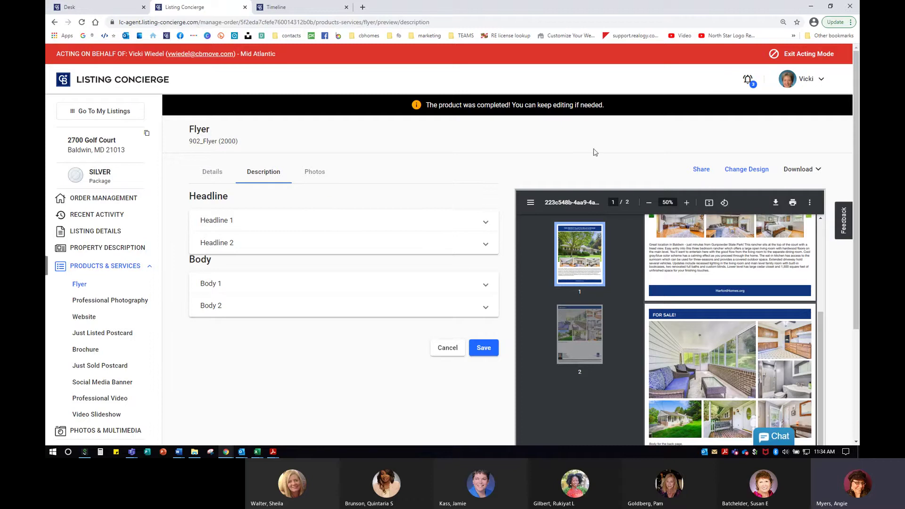
Search the flyer's share dialog for an agent by name, trying two different names.
left_click(702, 170)
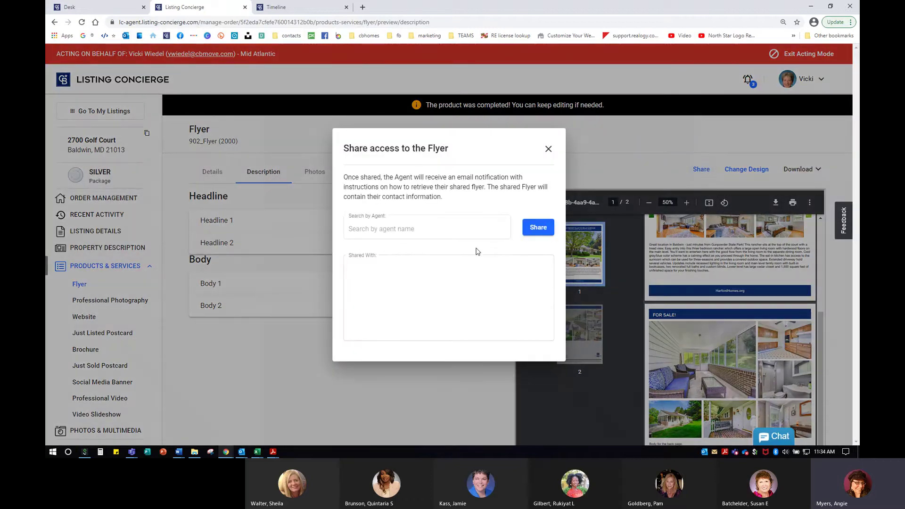
left_click(450, 228)
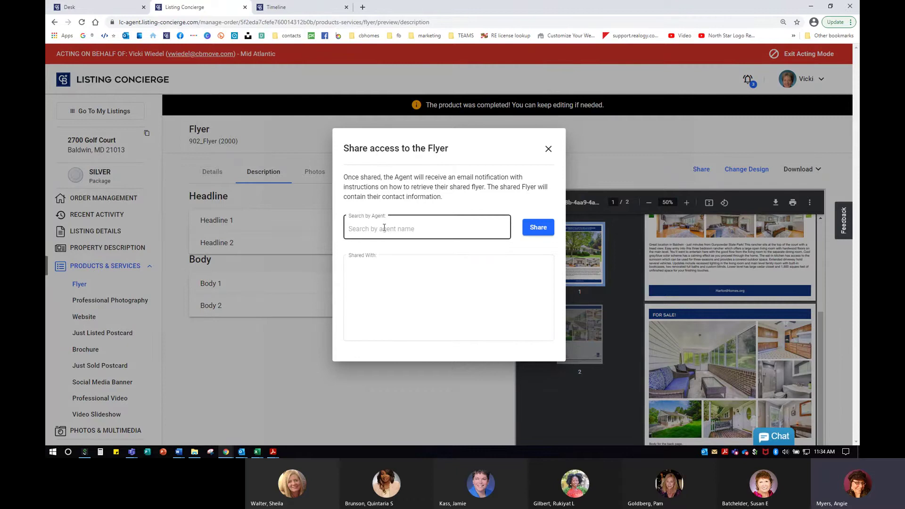
type("ang")
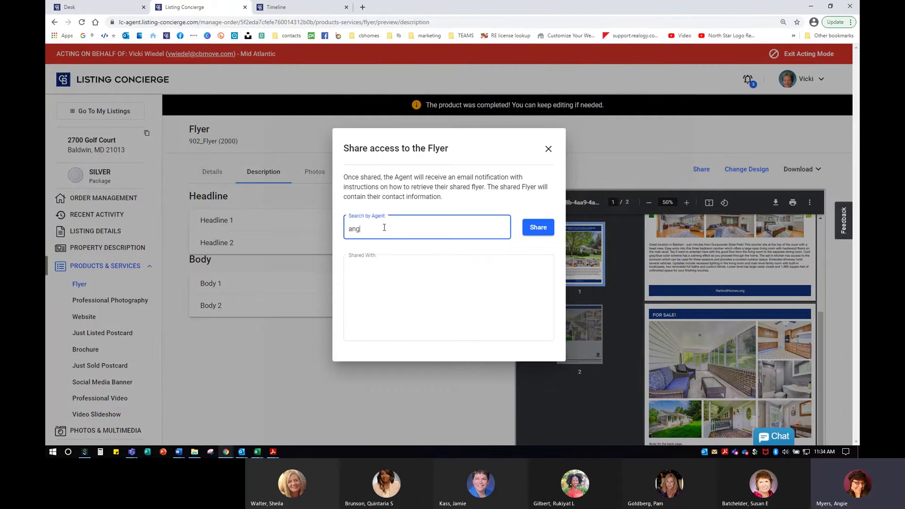
type("ie")
left_click_drag(384, 227, 321, 231)
key("BackSpace")
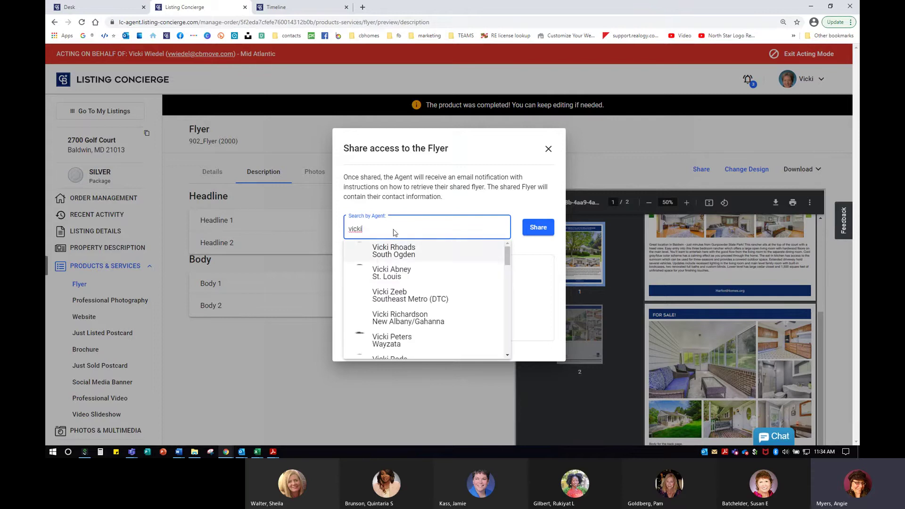
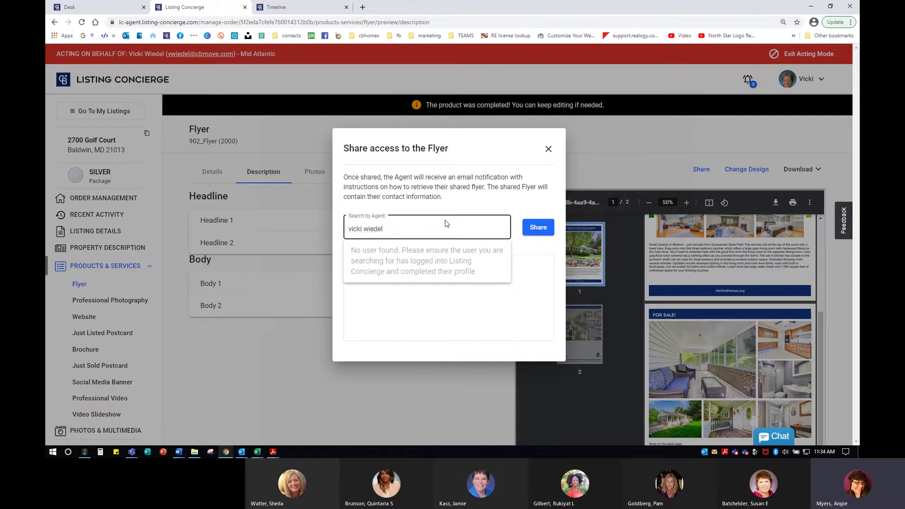
Clear the agent search, close the share dialog without sharing, and return to page 1.
triple_click(438, 235)
left_click(384, 231)
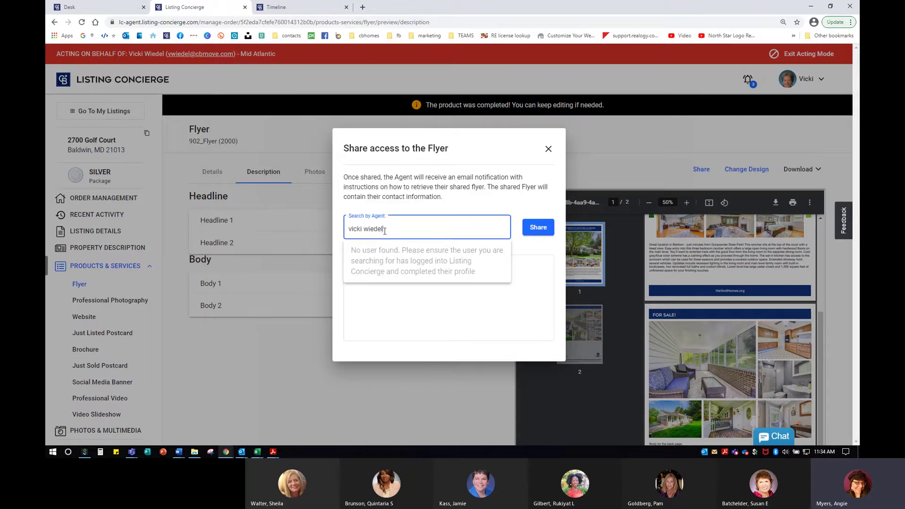
key("ctrl+a")
key("BackSpace")
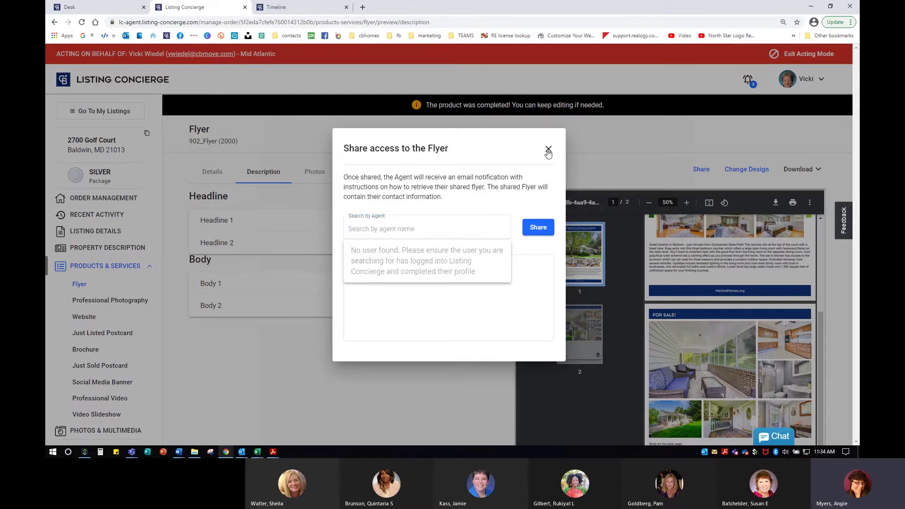
left_click(548, 150)
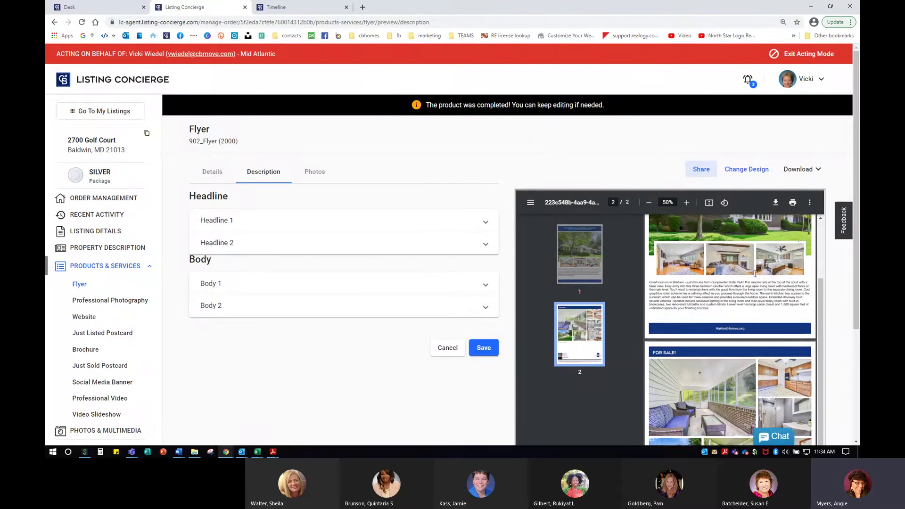
scroll(757, 278, "up", 5)
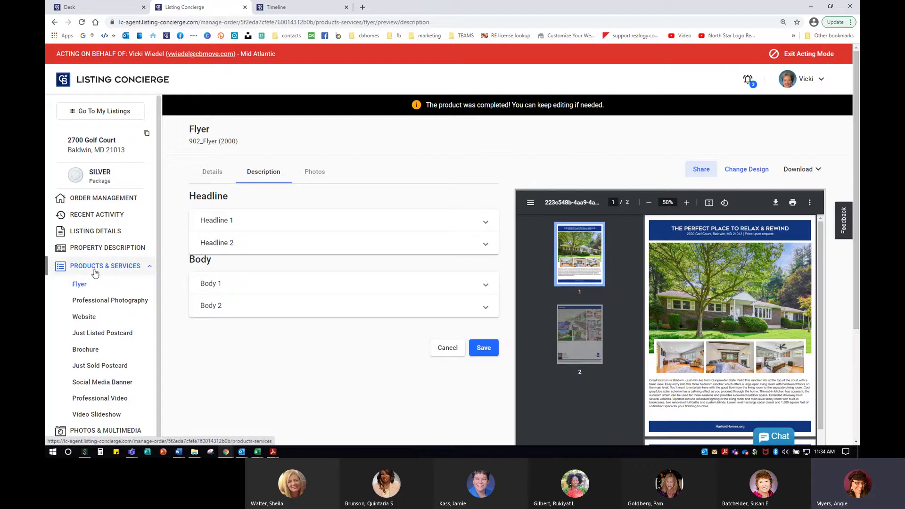
left_click(106, 198)
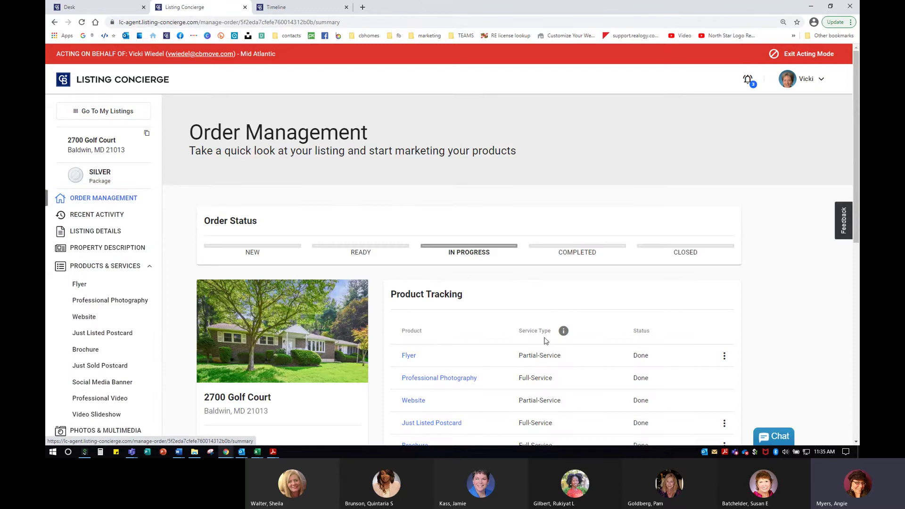
scroll(454, 252, "down", 3)
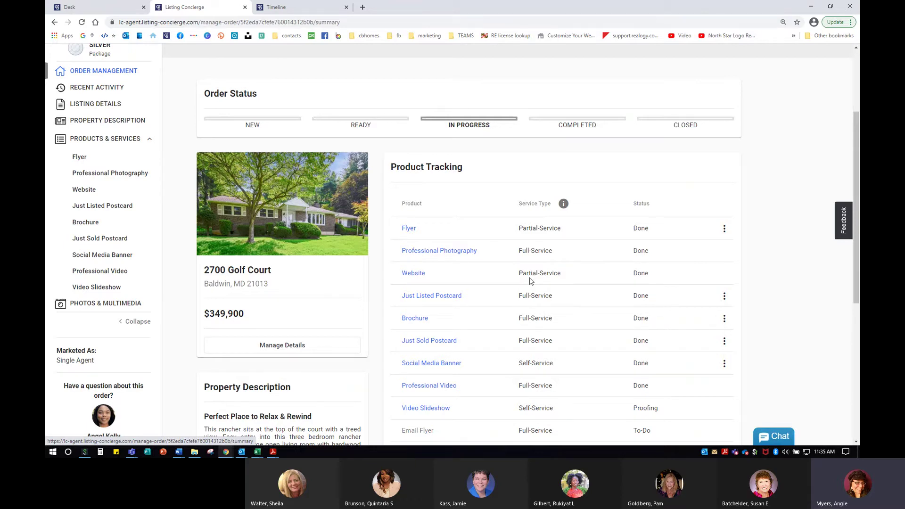
scroll(532, 282, "down", 1)
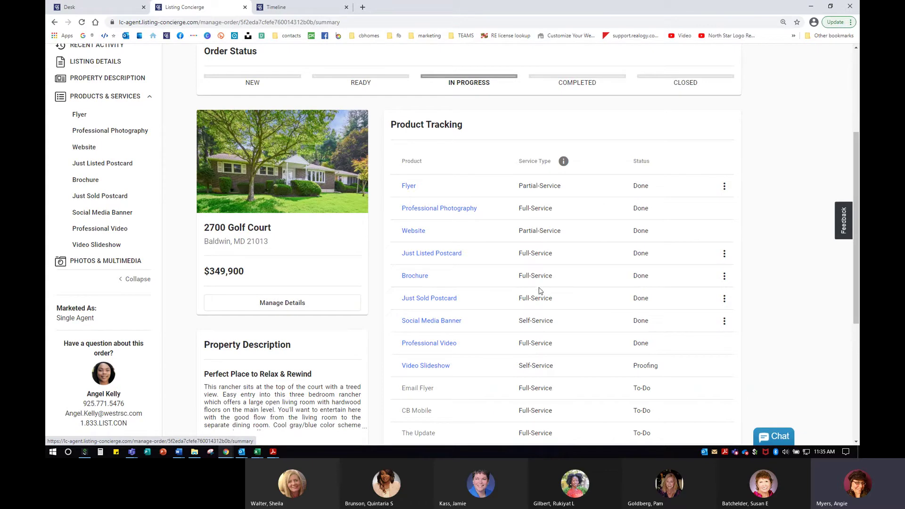
left_click(413, 232)
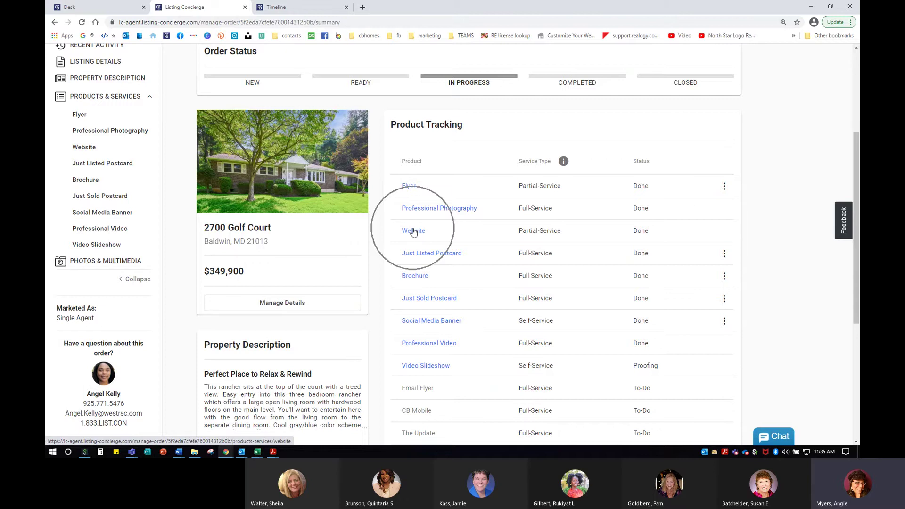
left_click(413, 231)
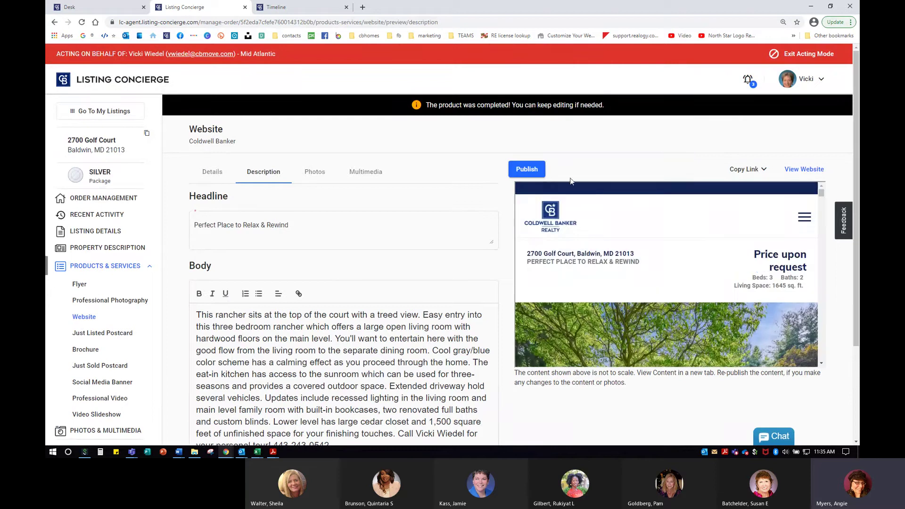
left_click(527, 170)
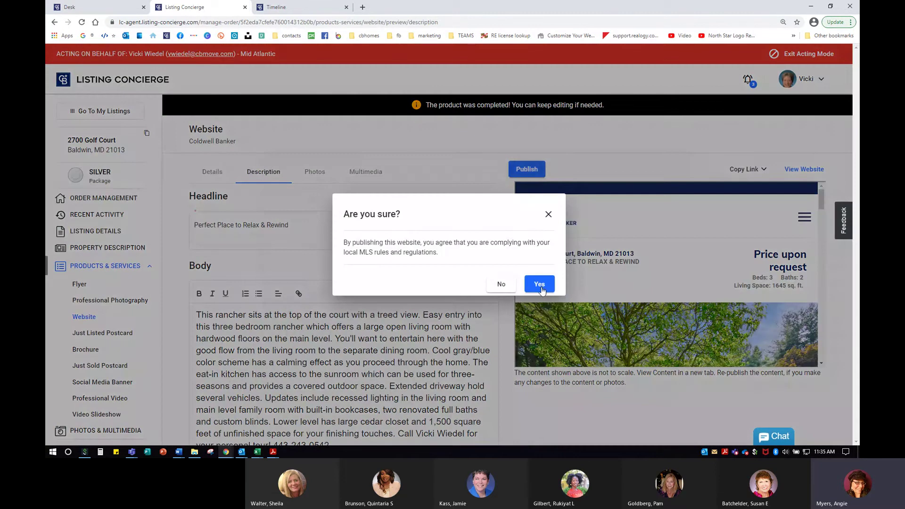
left_click(539, 285)
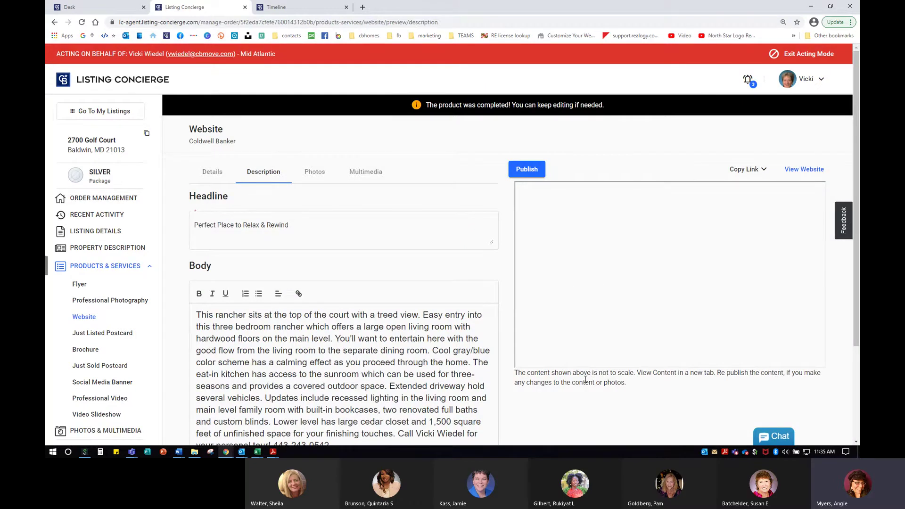
left_click(806, 170)
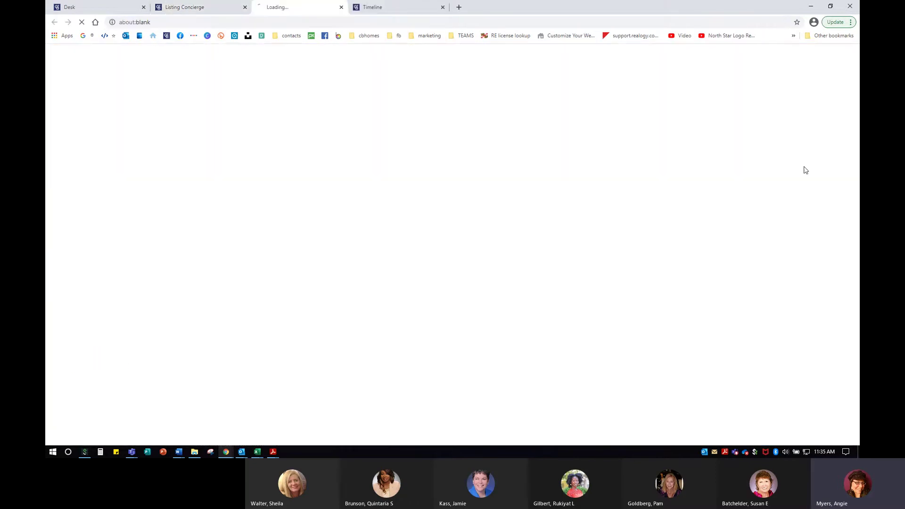
Scroll down the live cbhometour.com listing page to the Contact section.
left_click(201, 21)
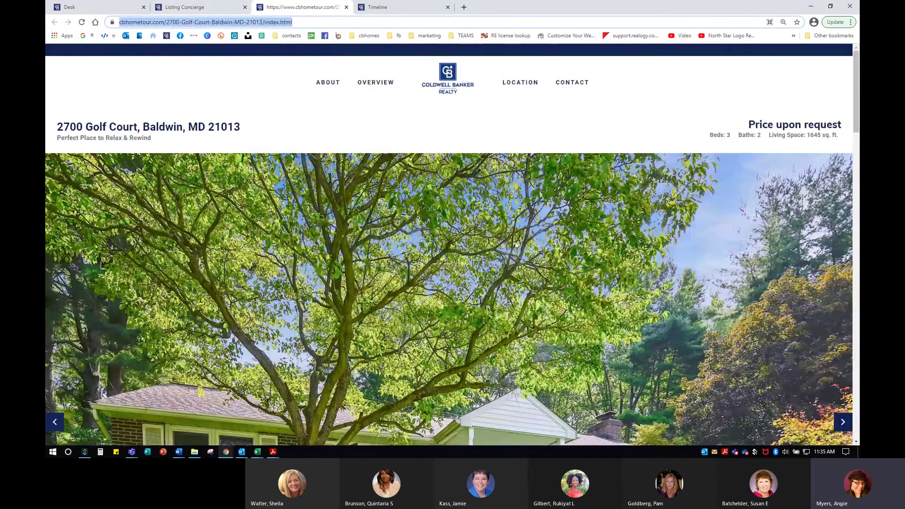
scroll(517, 245, "down", 2)
scroll(517, 246, "down", 4)
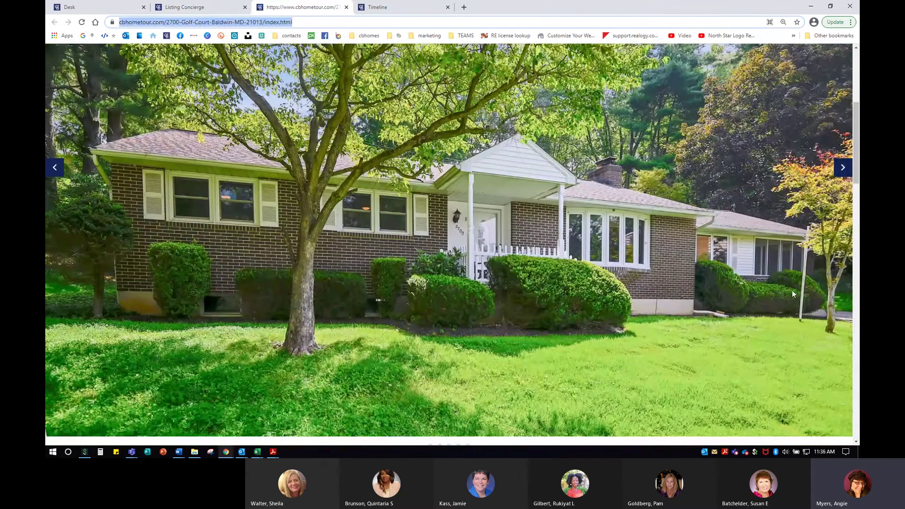
scroll(755, 298, "down", 8)
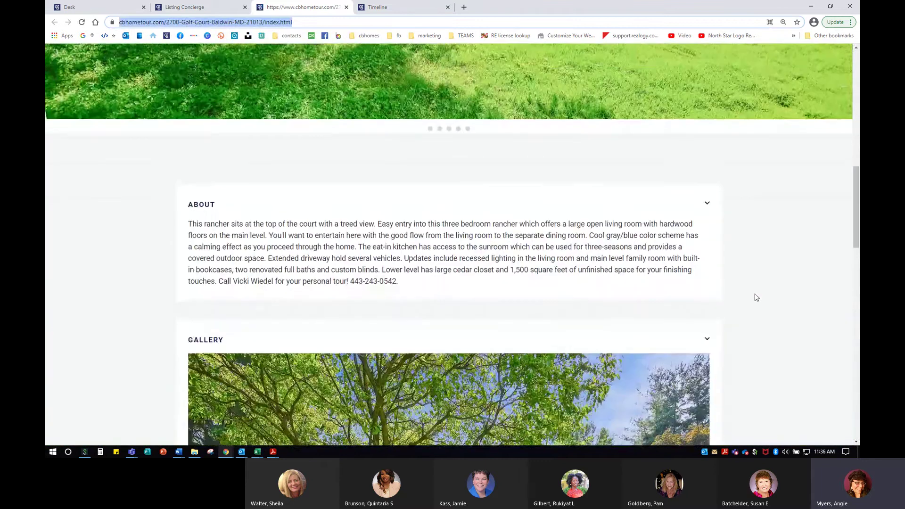
scroll(776, 310, "down", 6)
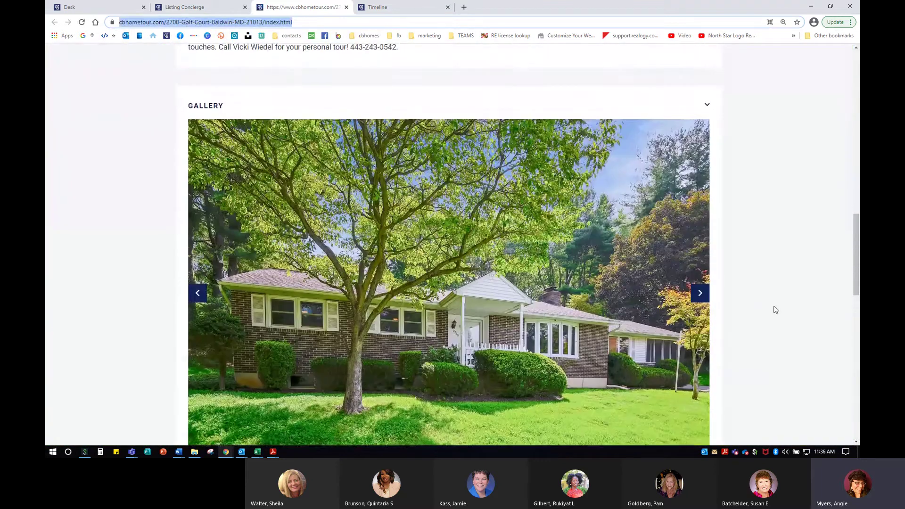
scroll(776, 309, "down", 5)
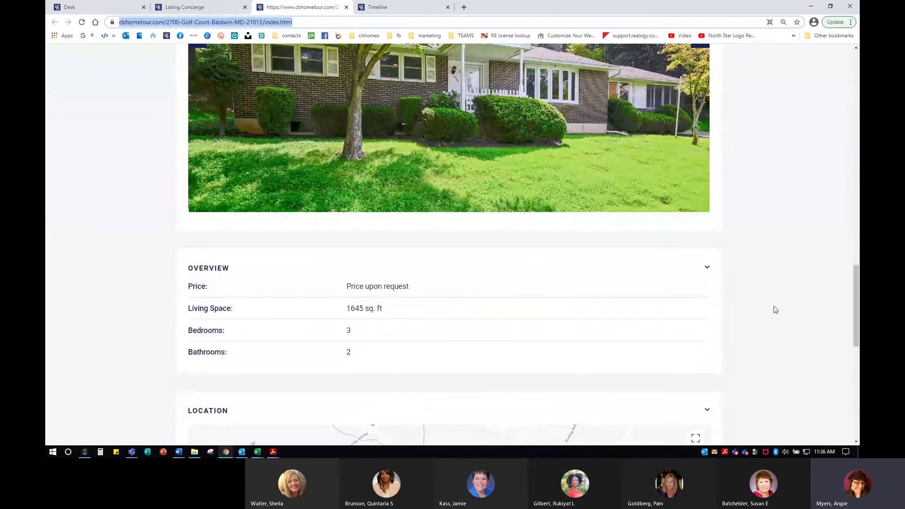
scroll(776, 310, "down", 5)
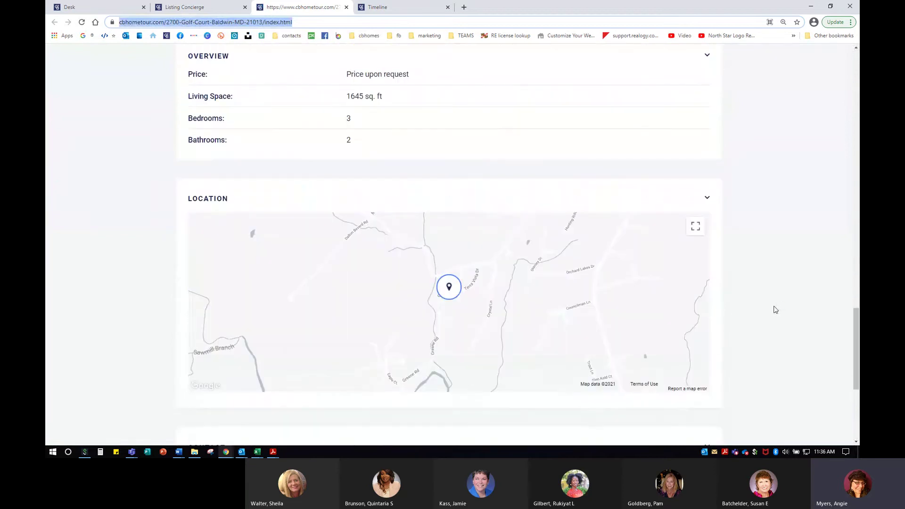
scroll(776, 310, "down", 5)
Highlight the agent's contact details, scroll back up, and close the live site tab.
left_click(291, 238)
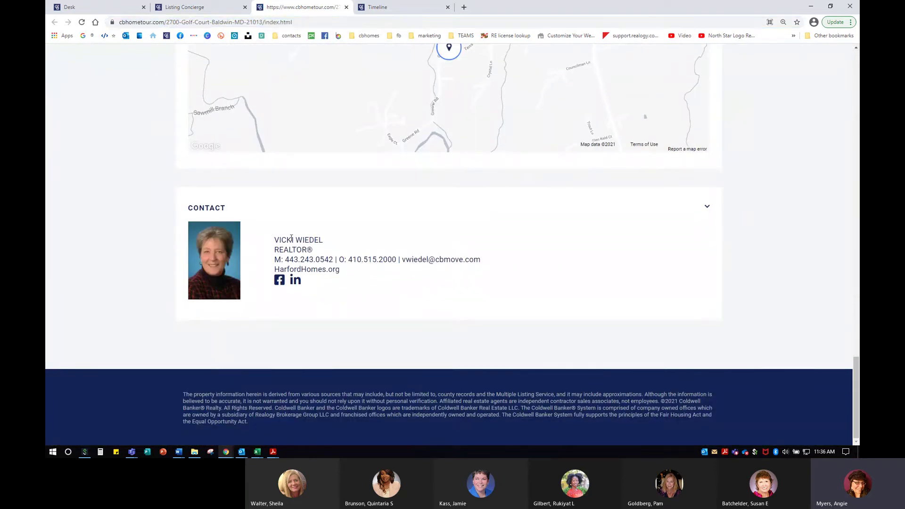
left_click_drag(292, 238, 380, 299)
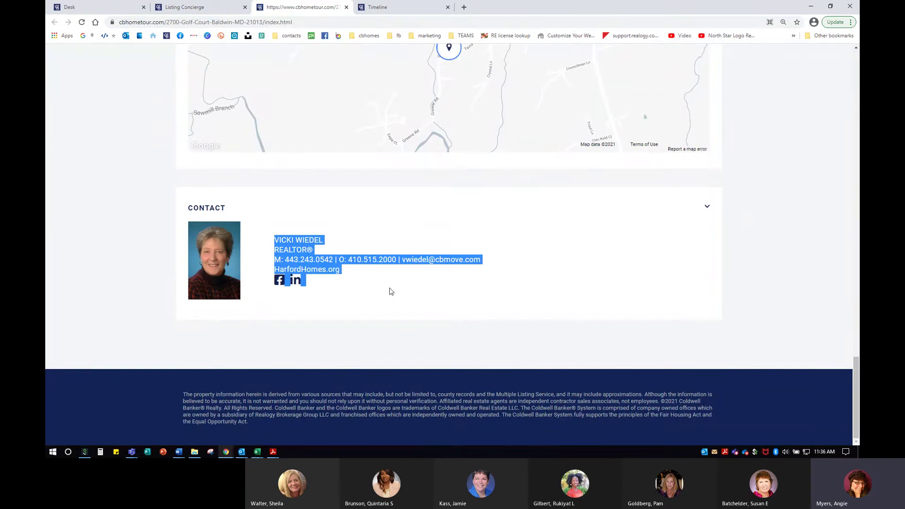
left_click(389, 291)
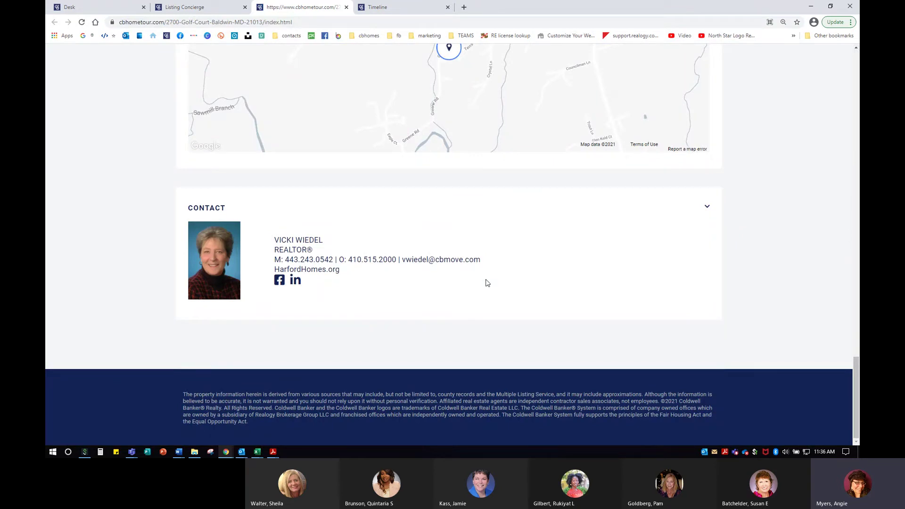
scroll(540, 353, "up", 14)
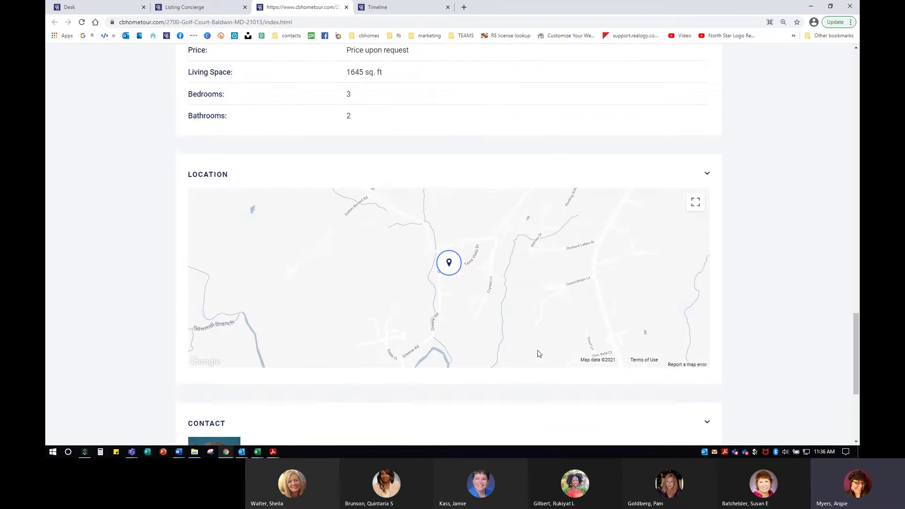
scroll(537, 350, "up", 6)
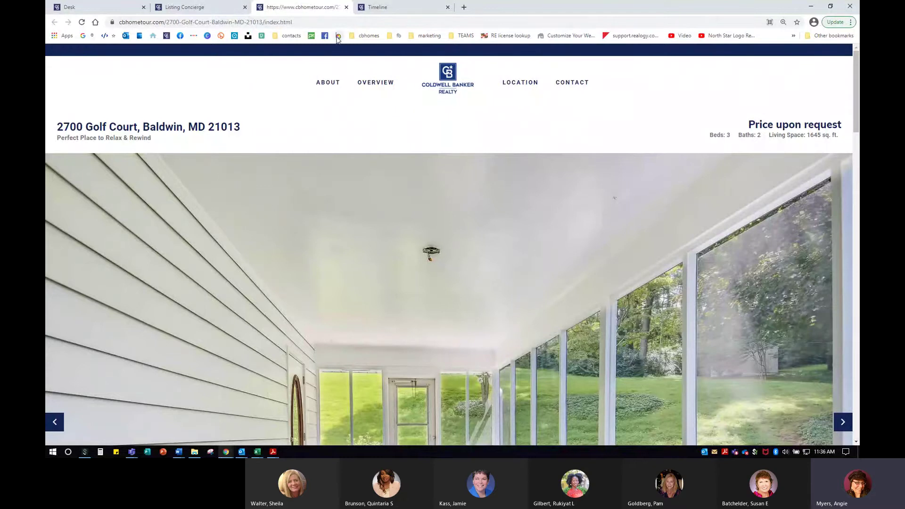
left_click(346, 7)
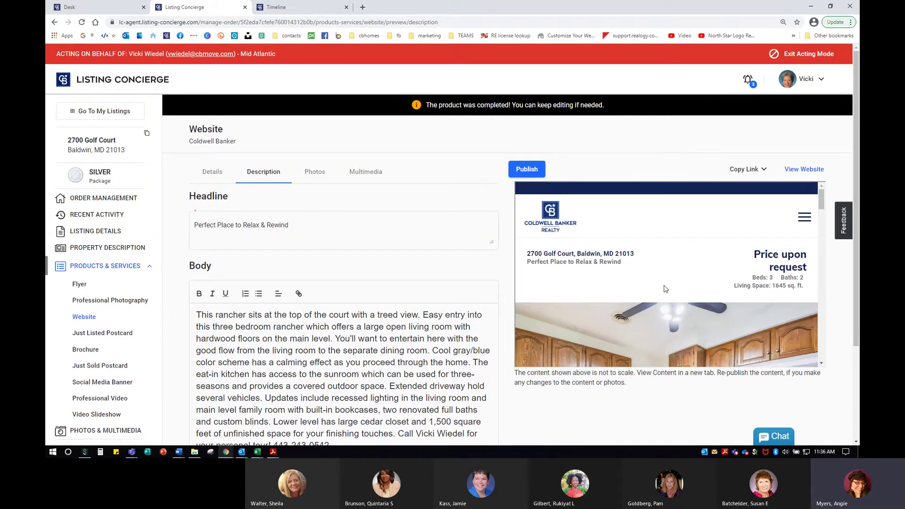
Review the website editor's Photos, Multimedia, Description and Address tabs, then return to the products overview.
scroll(695, 278, "down", 5)
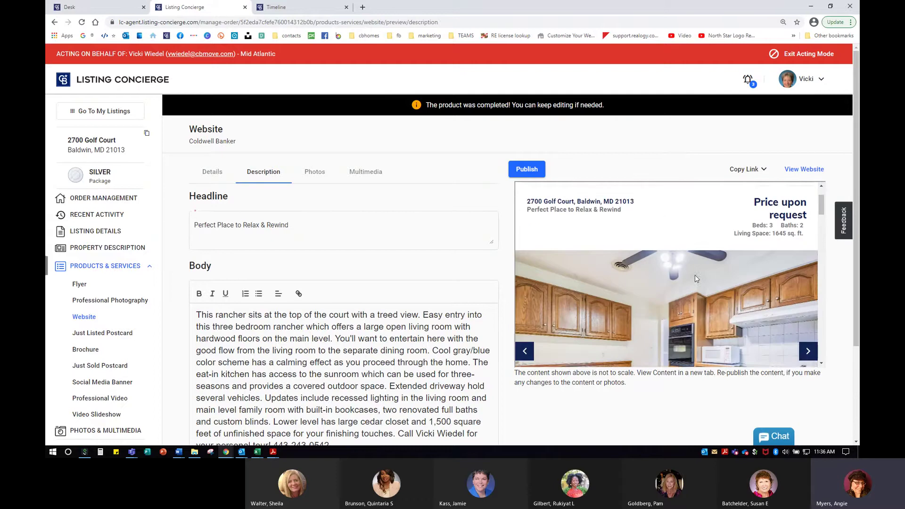
scroll(624, 418, "up", 3)
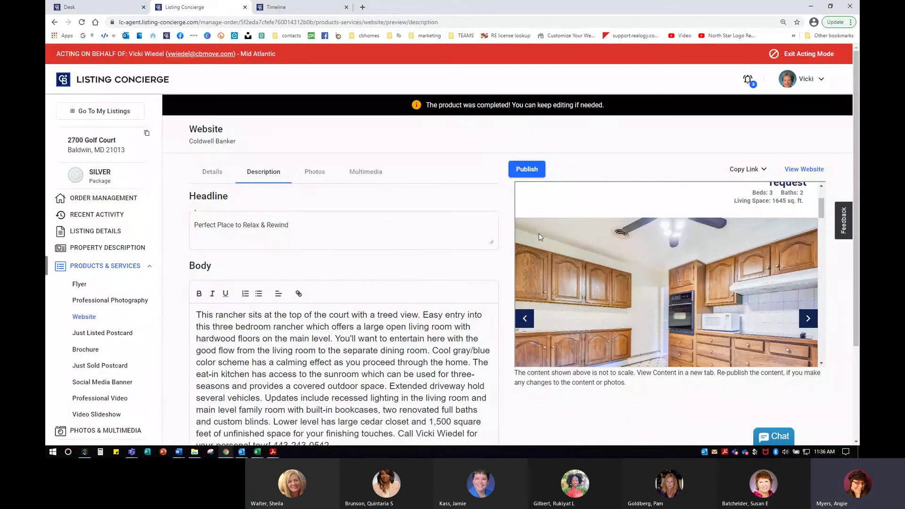
left_click(315, 172)
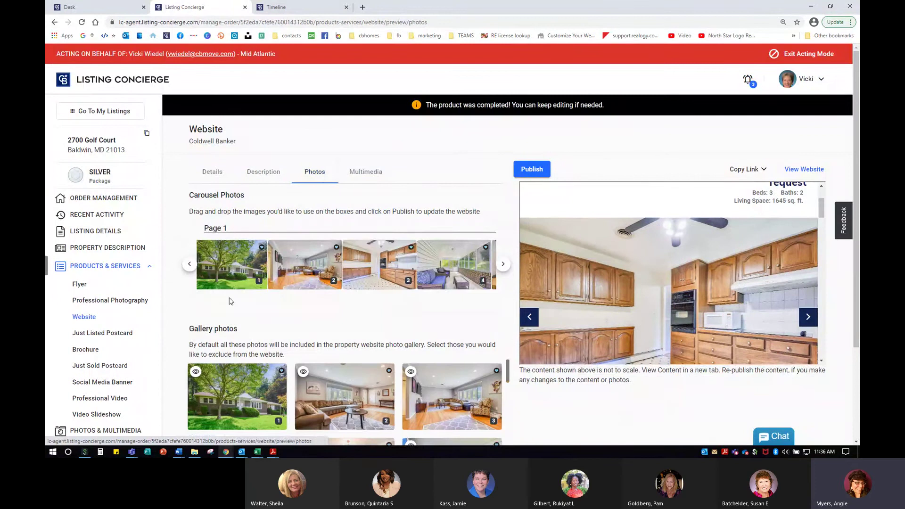
mouse_move(254, 246)
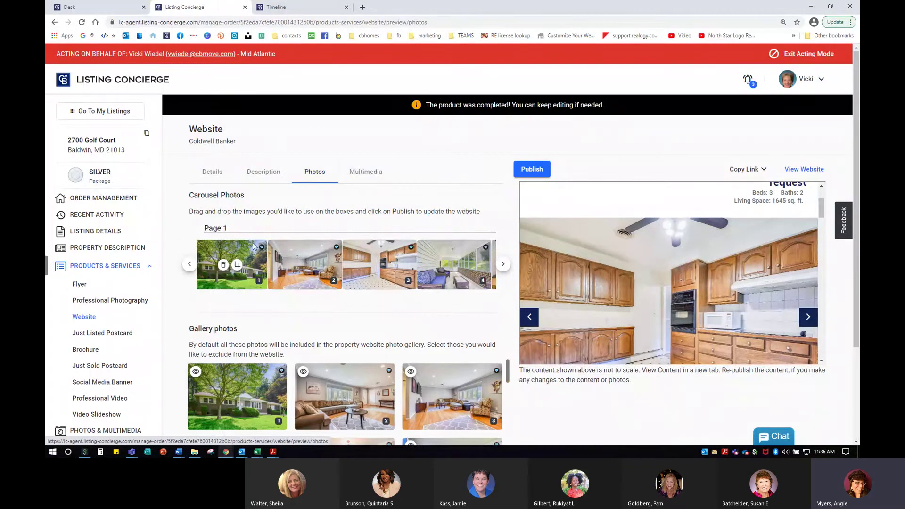
left_click(365, 171)
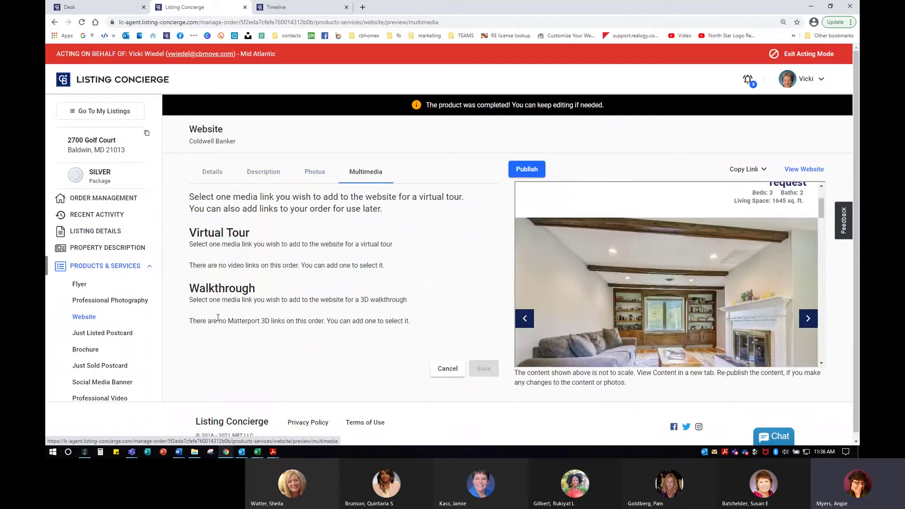
left_click(314, 171)
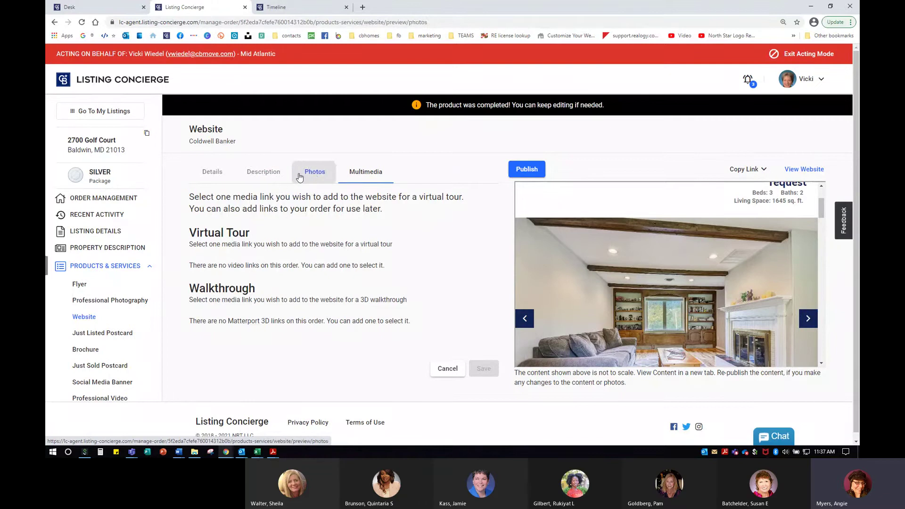
left_click(257, 173)
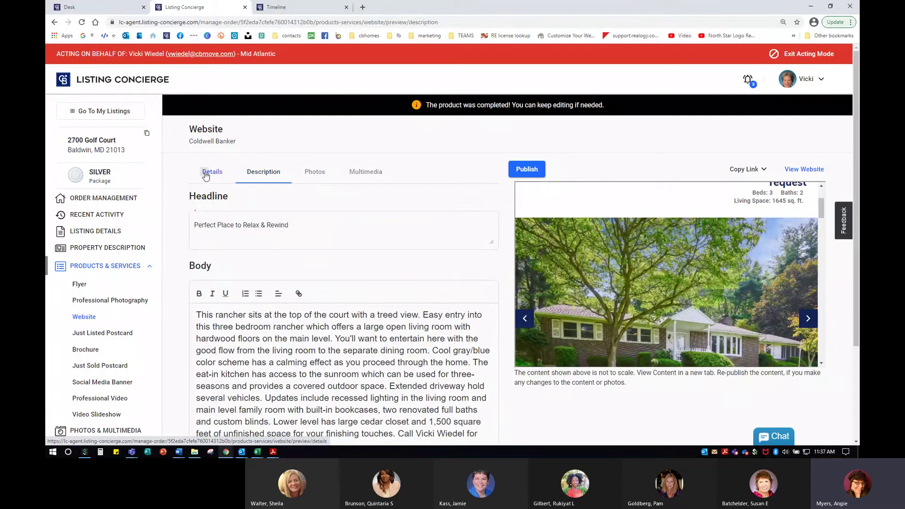
left_click(208, 172)
left_click(325, 173)
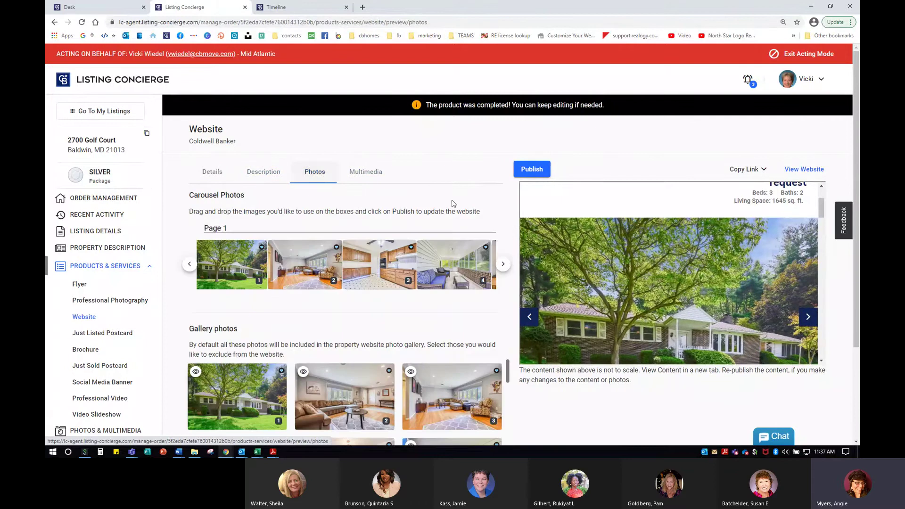
left_click(105, 266)
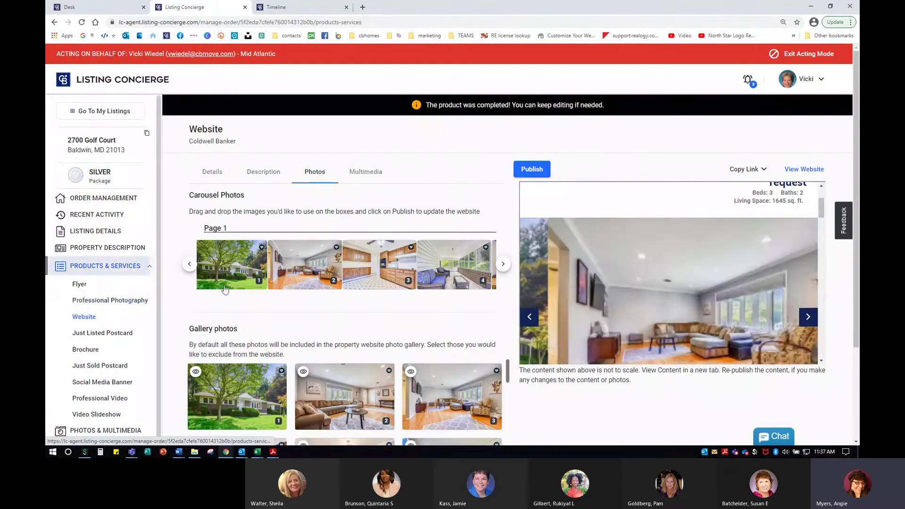
Open the Social Media Banner editor from Order Management's Product Tracking list.
left_click(106, 198)
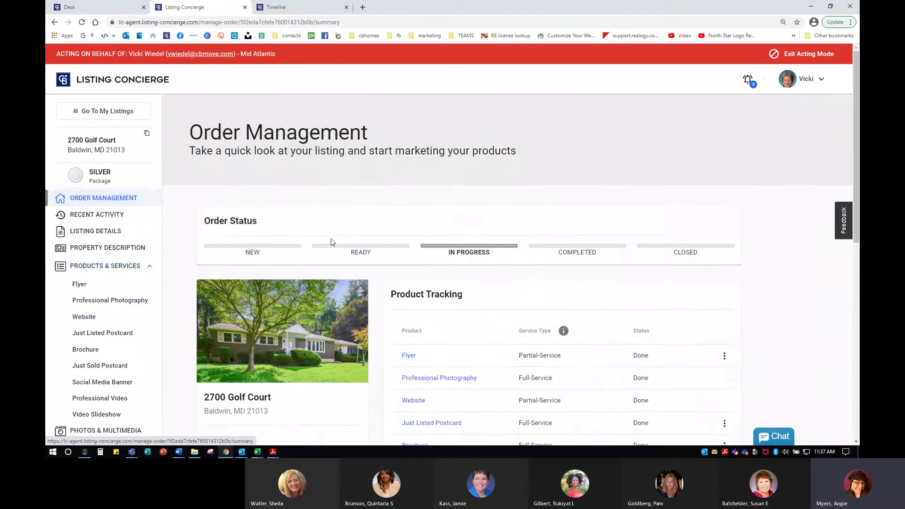
scroll(489, 308, "down", 5)
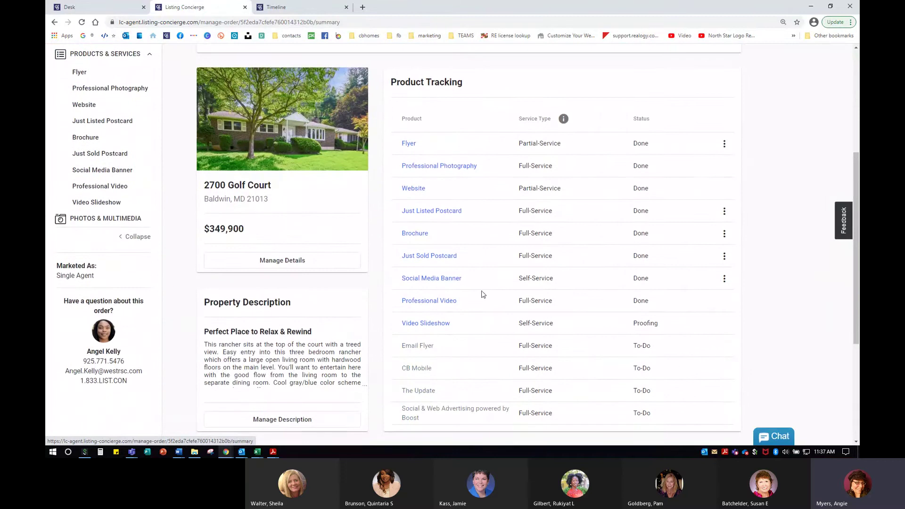
left_click(430, 279)
left_click(430, 279)
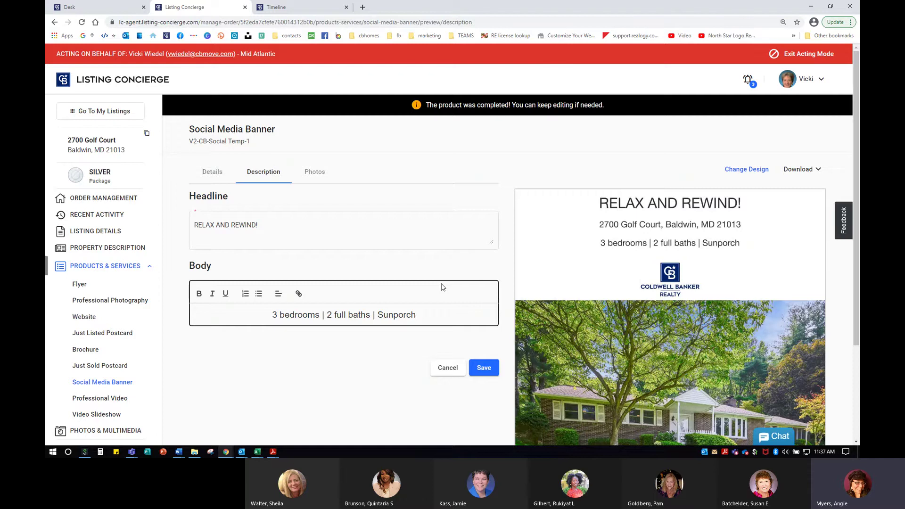
Select the banner body text '3 bedrooms | 2 full baths | Sunporch' and place the caret after Sunporch.
scroll(717, 331, "down", 3)
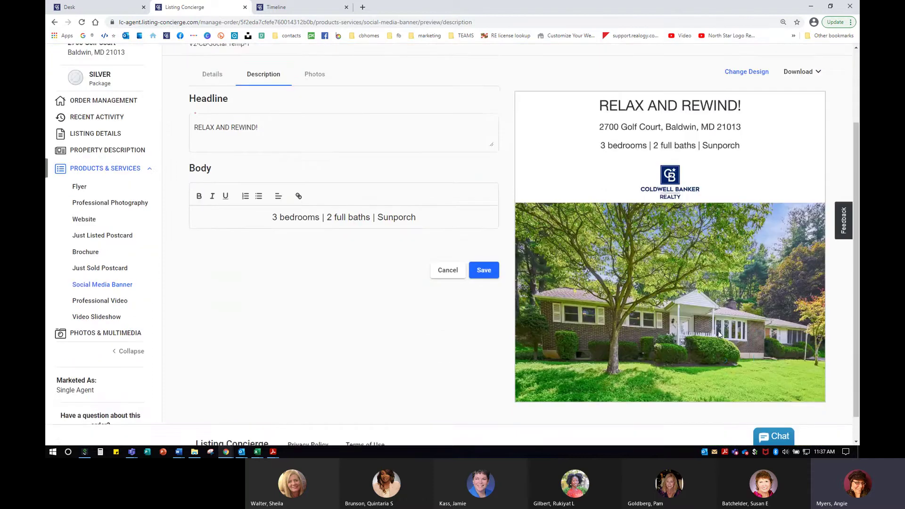
scroll(718, 331, "up", 1)
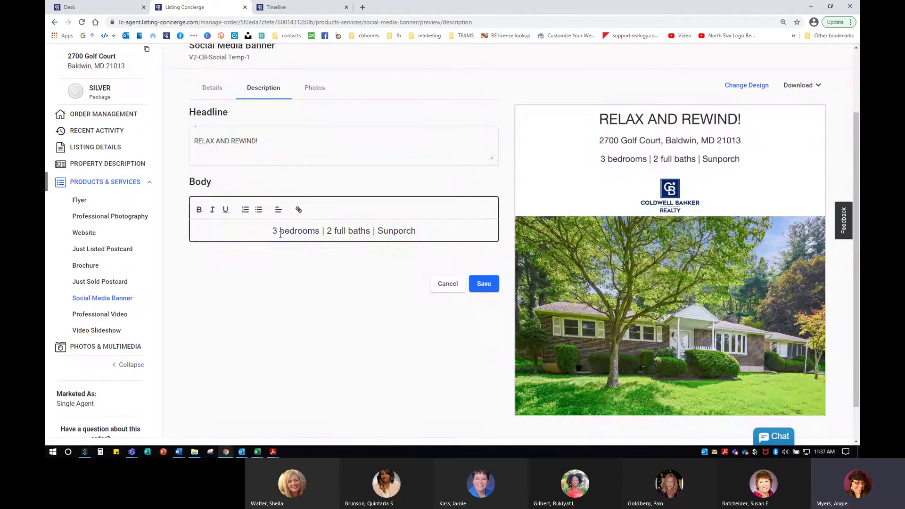
left_click_drag(272, 231, 466, 231)
left_click(466, 231)
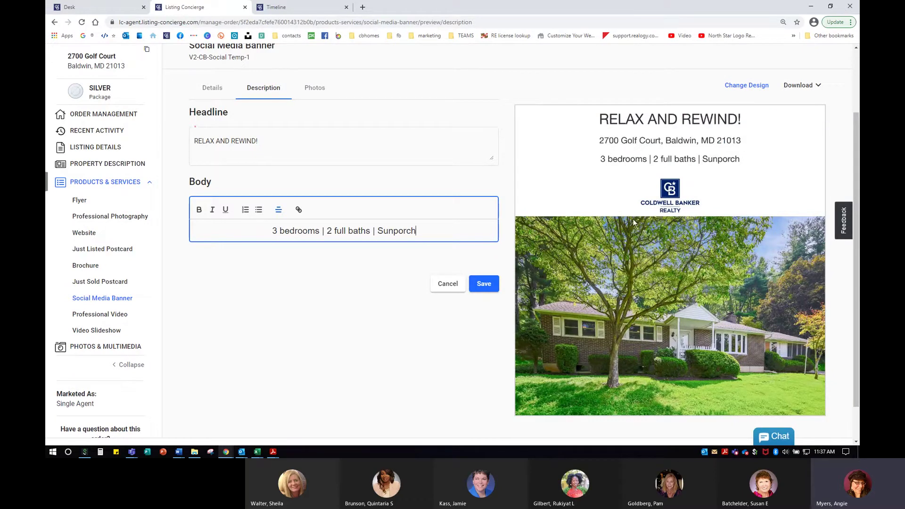
Browse alternative banner designs, zoomed in and filtered to 1 Side designs only.
left_click(748, 89)
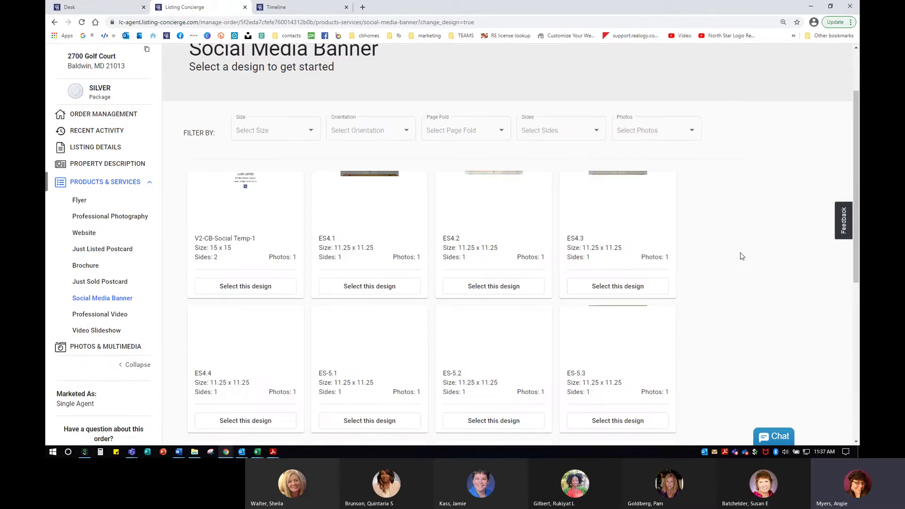
key("ctrl+plus")
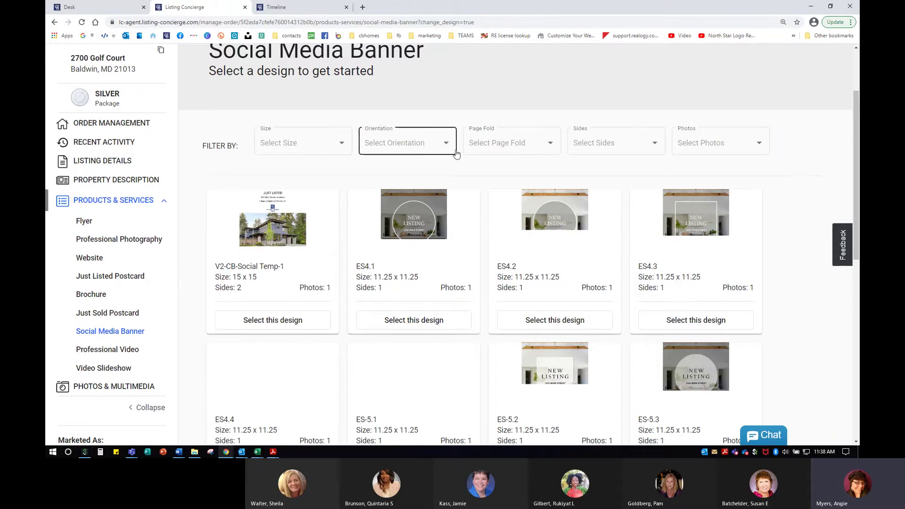
left_click(613, 155)
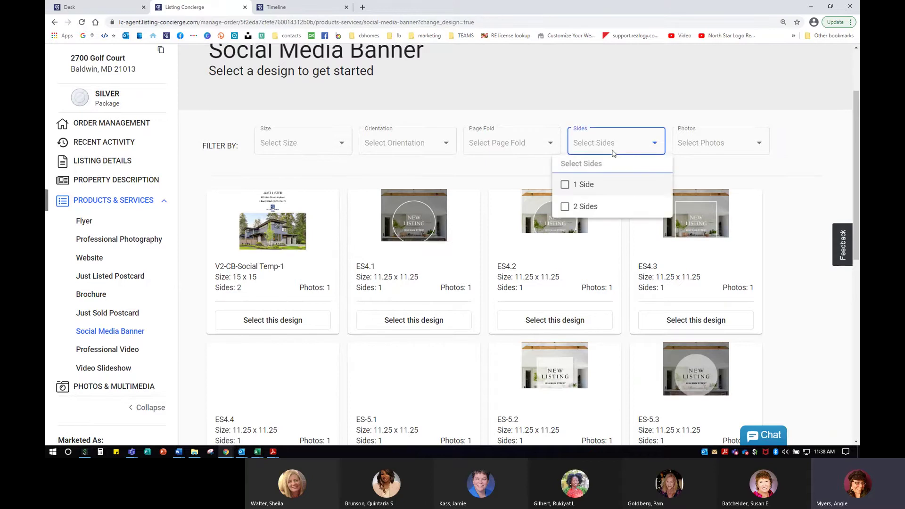
left_click(592, 180)
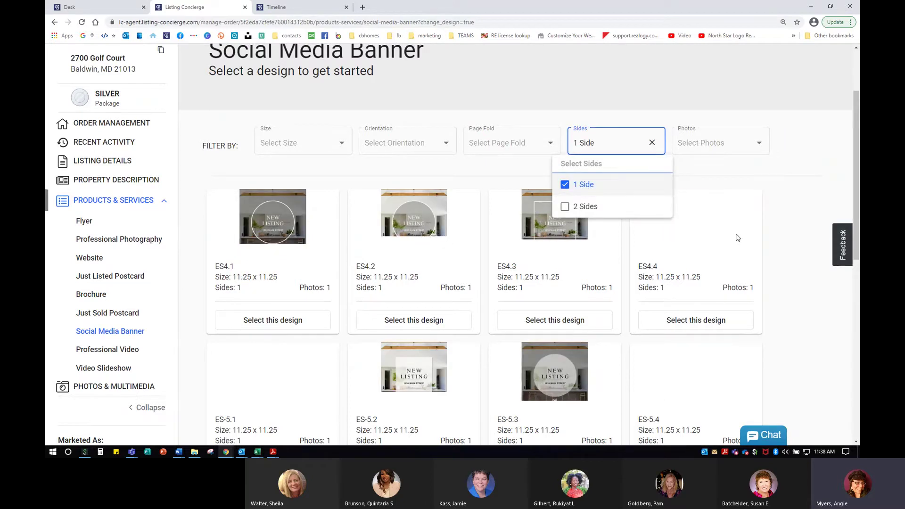
left_click(721, 277)
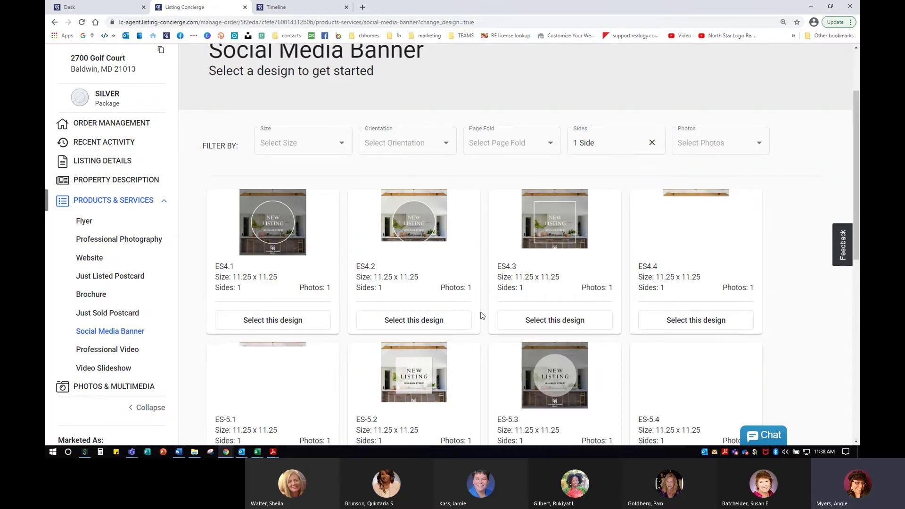
Apply the ES-5.2 design to the social media banner.
scroll(449, 318, "down", 5)
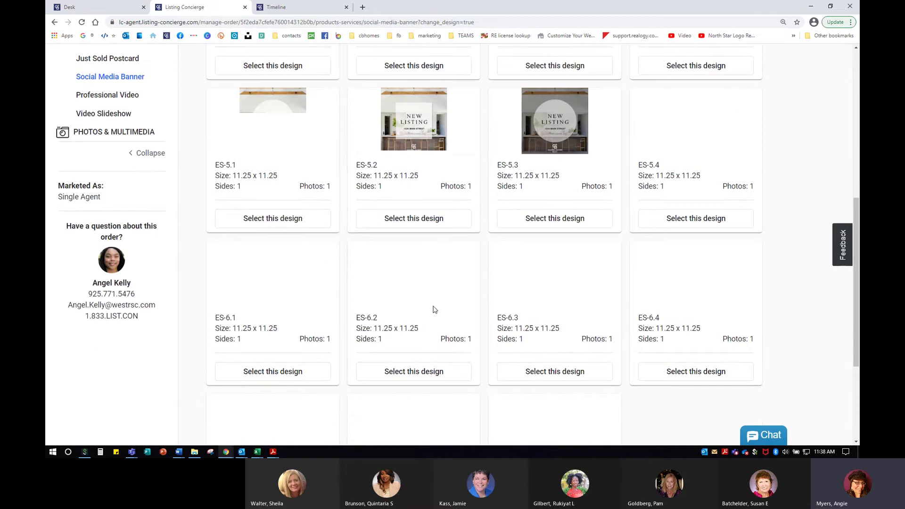
scroll(431, 308, "down", 3)
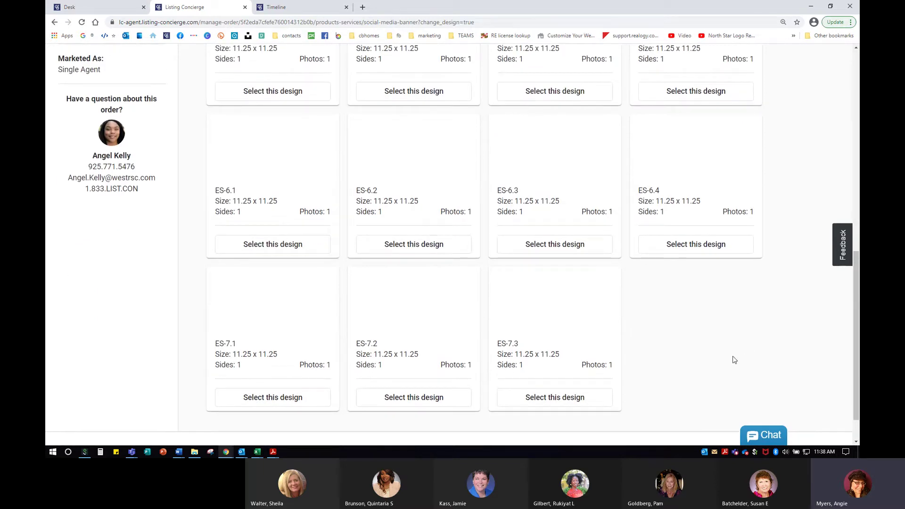
scroll(731, 359, "up", 4)
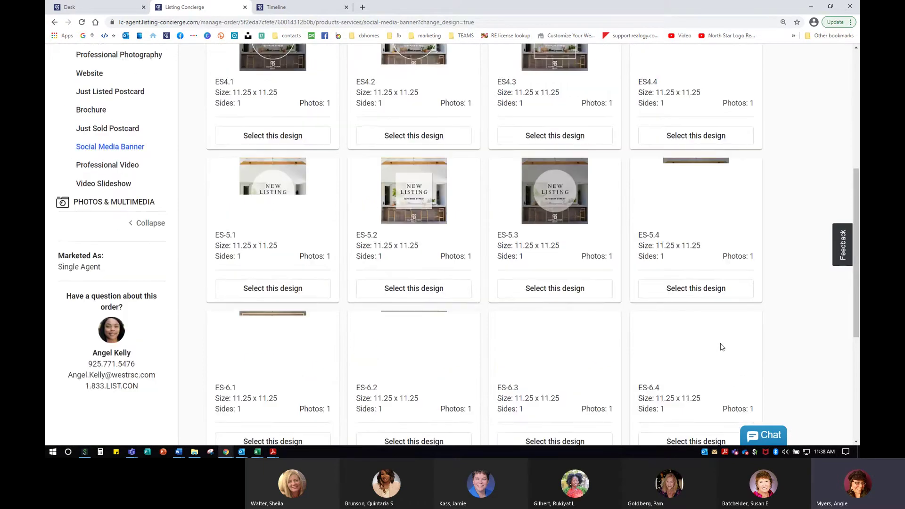
scroll(722, 348, "up", 3)
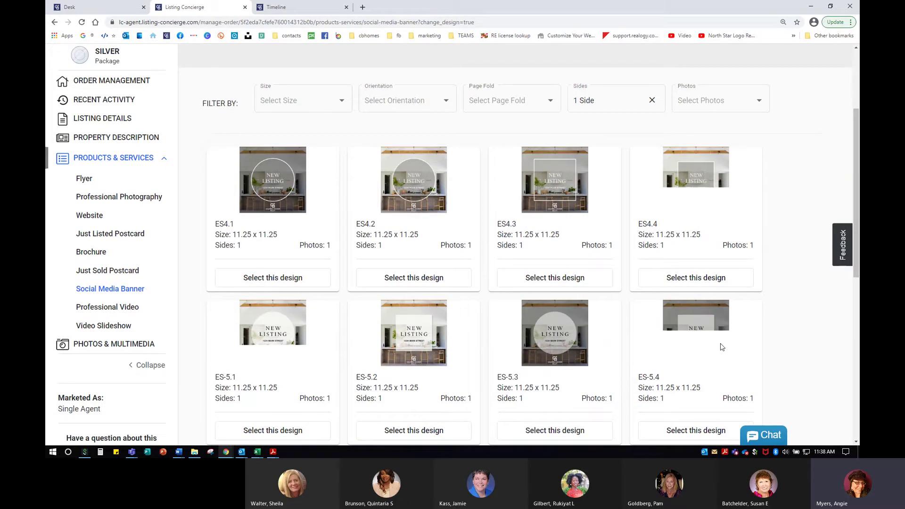
scroll(492, 377, "down", 3)
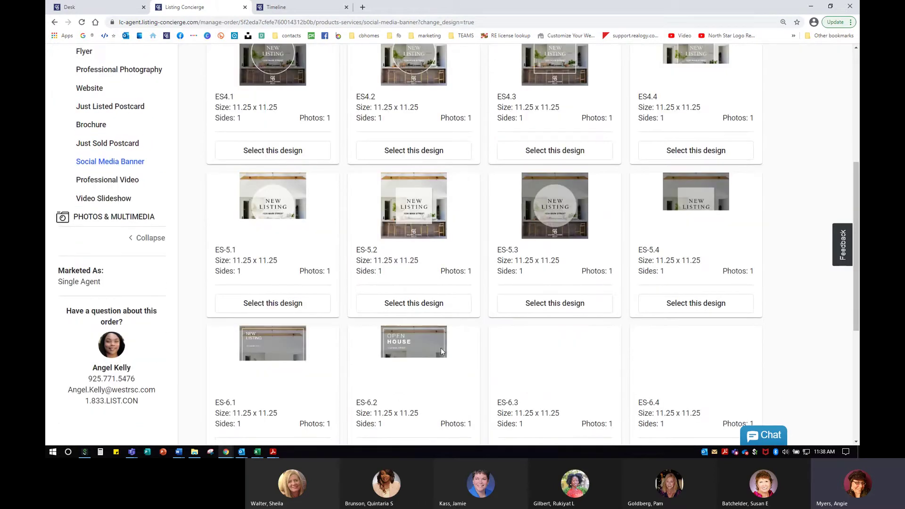
left_click(408, 306)
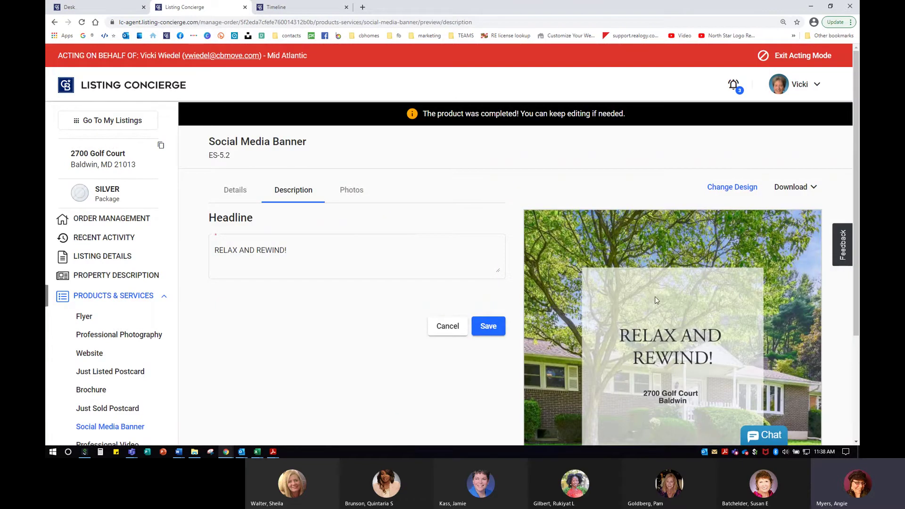
scroll(651, 293, "down", 3)
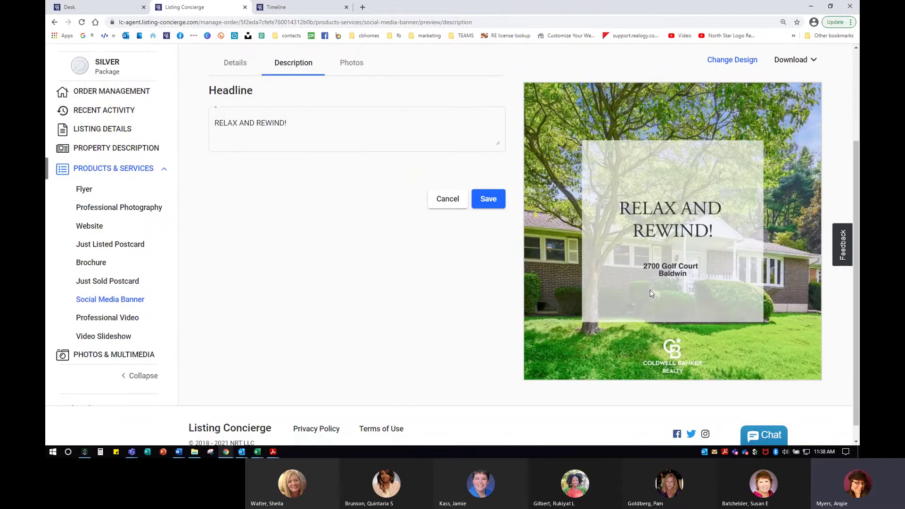
scroll(620, 253, "up", 1)
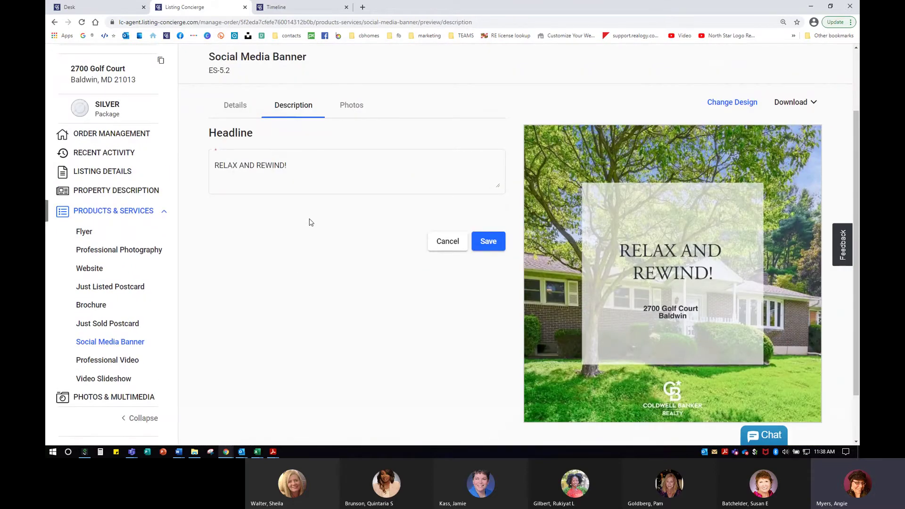
Place the living room photo into the banner's Page 1 slot and refresh the preview.
left_click(349, 106)
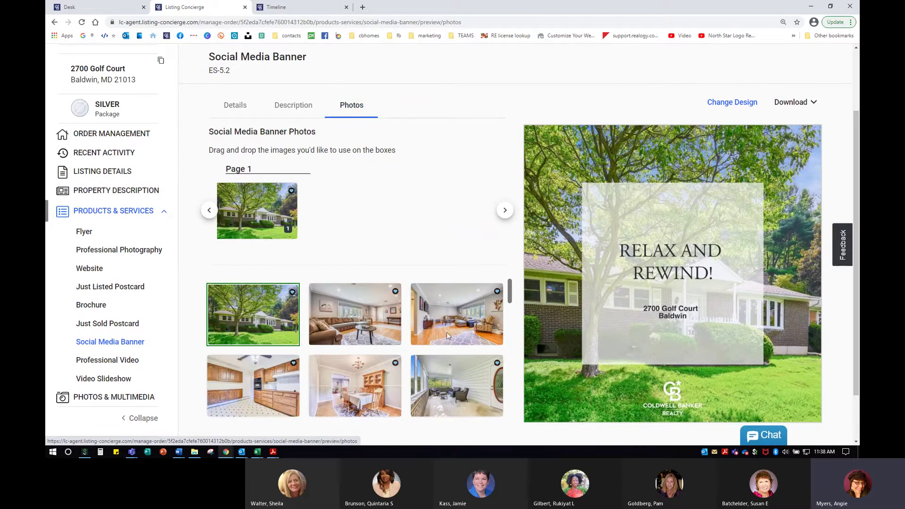
left_click_drag(446, 332, 258, 212)
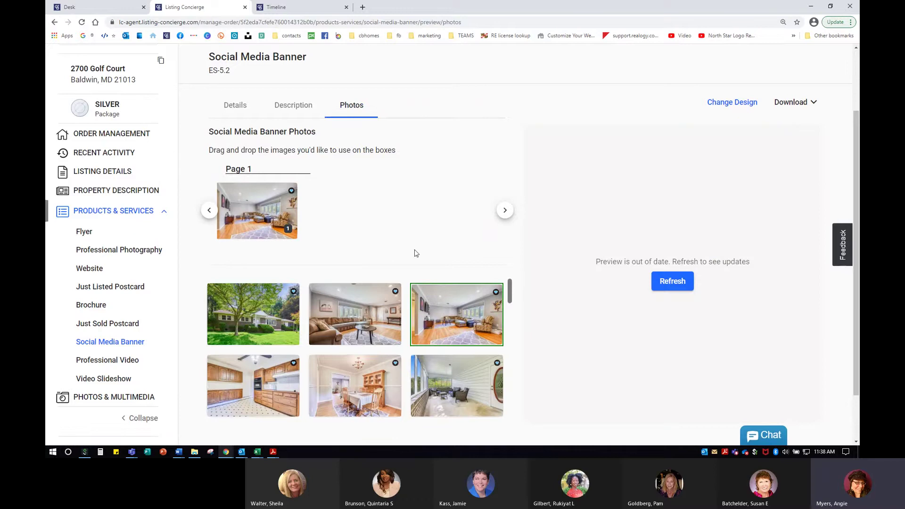
left_click(673, 281)
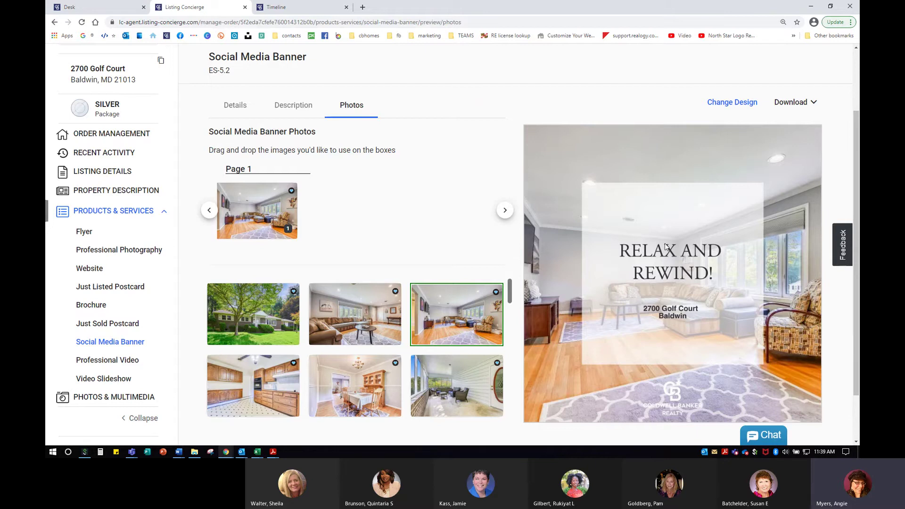
scroll(749, 337, "down", 2)
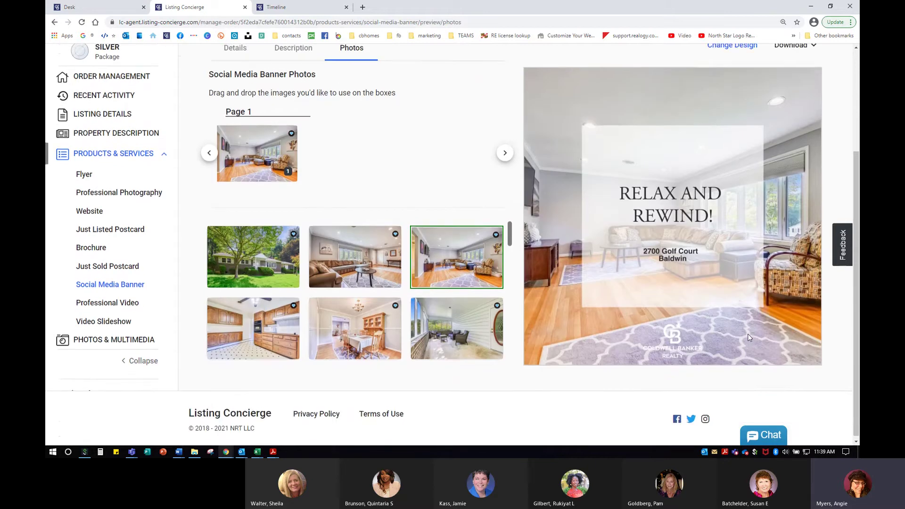
scroll(749, 338, "up", 1)
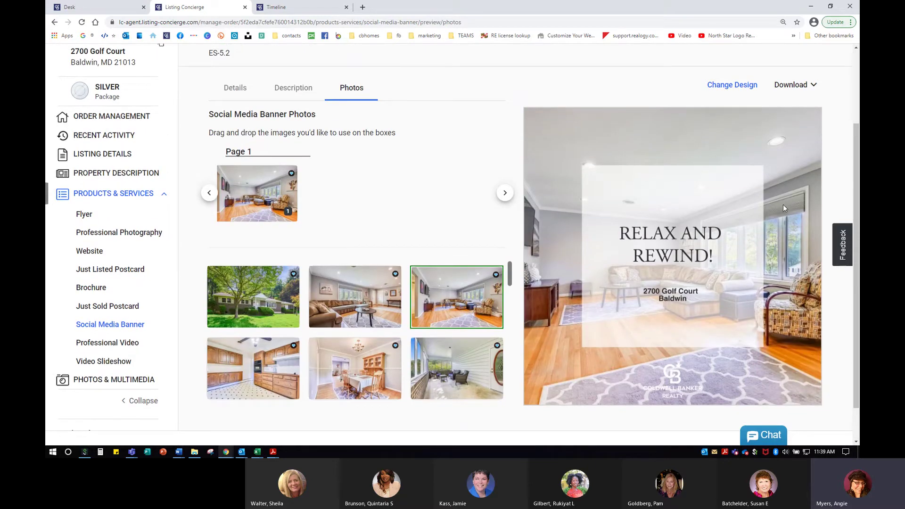
left_click(720, 87)
Download the social media banner as a Hi Resolution JPG.
left_click(799, 85)
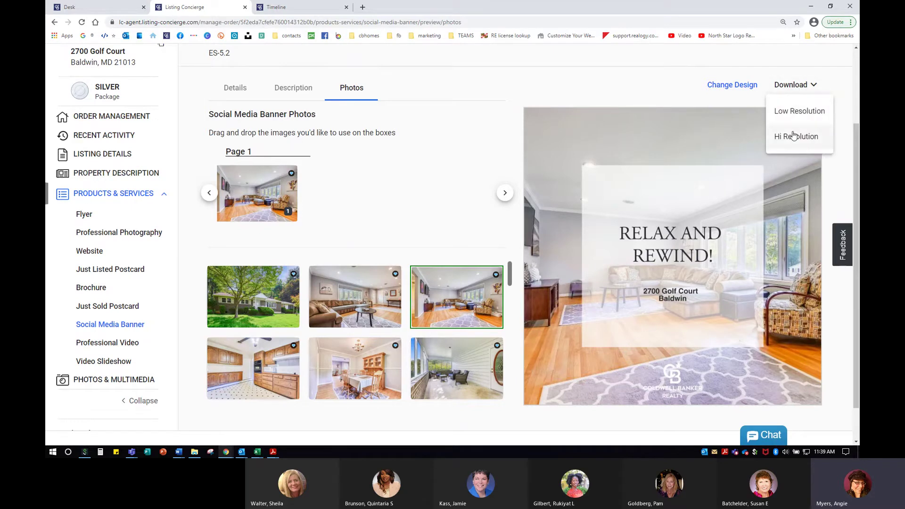
left_click(813, 144)
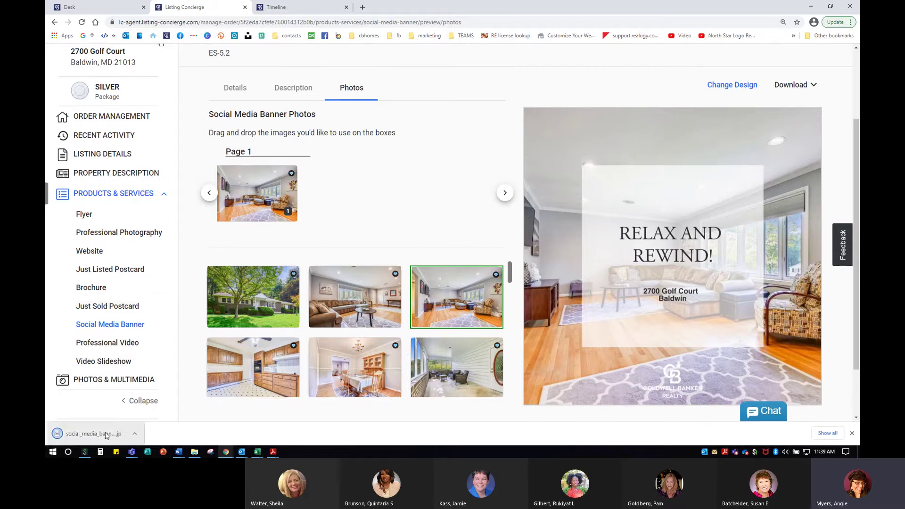
left_click(94, 433)
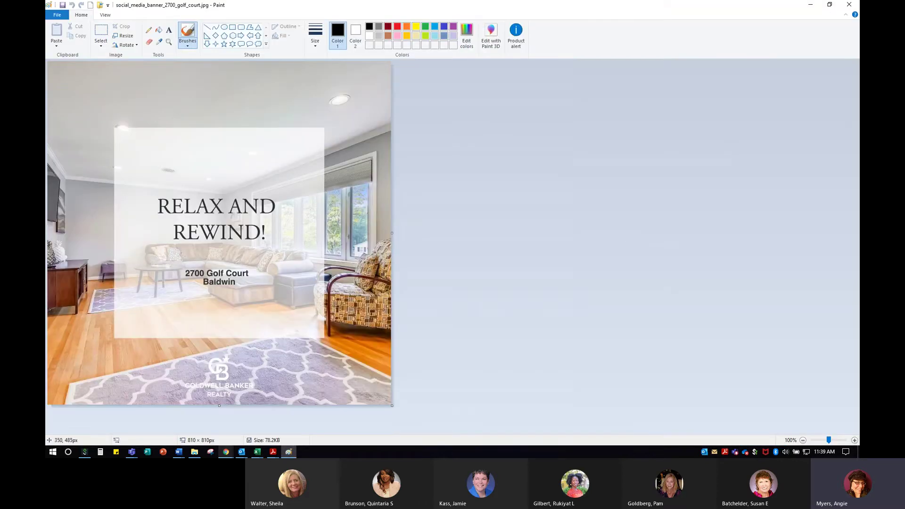
left_click(57, 15)
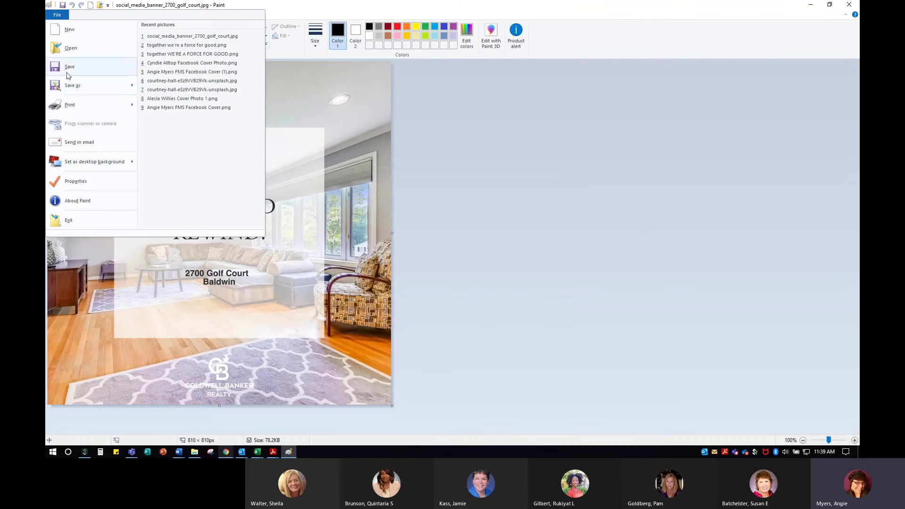
mouse_move(76, 85)
left_click(546, 156)
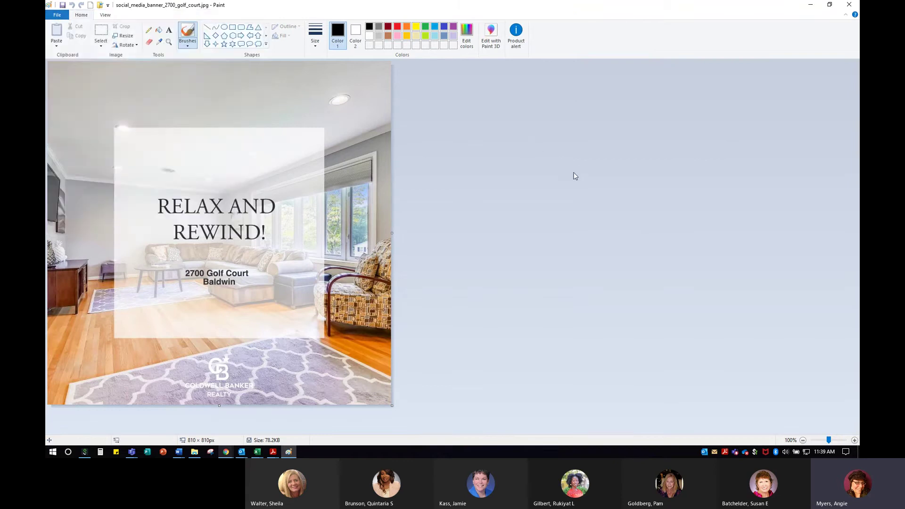
Exit Paint and scroll the Order Management summary down to Product Tracking.
left_click(856, 5)
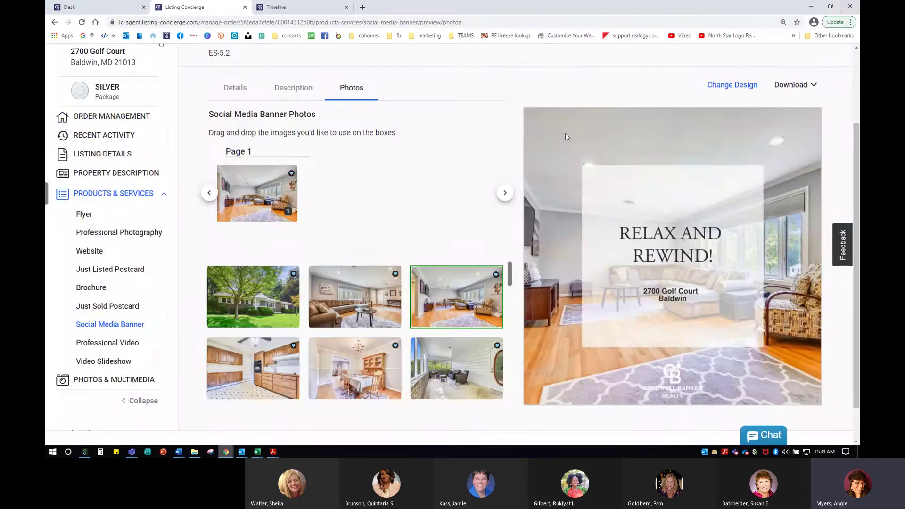
left_click(111, 116)
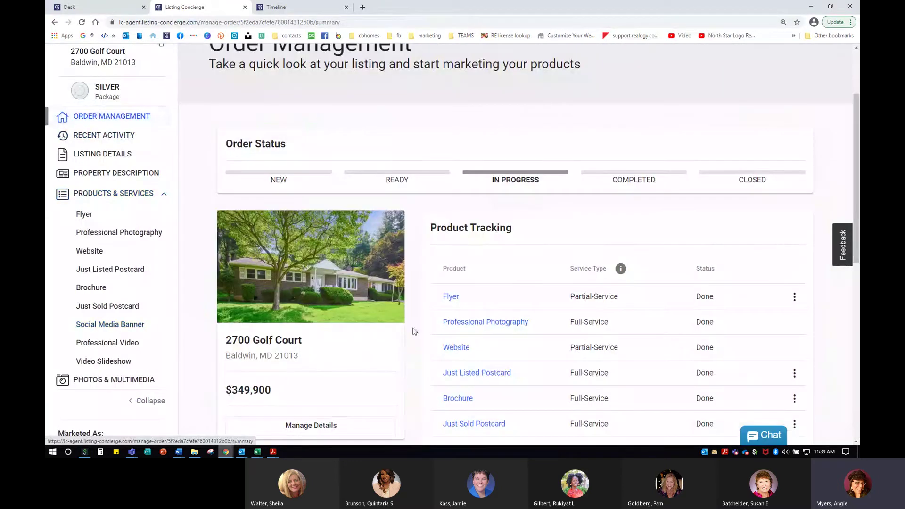
scroll(424, 337, "down", 3)
scroll(438, 346, "down", 1)
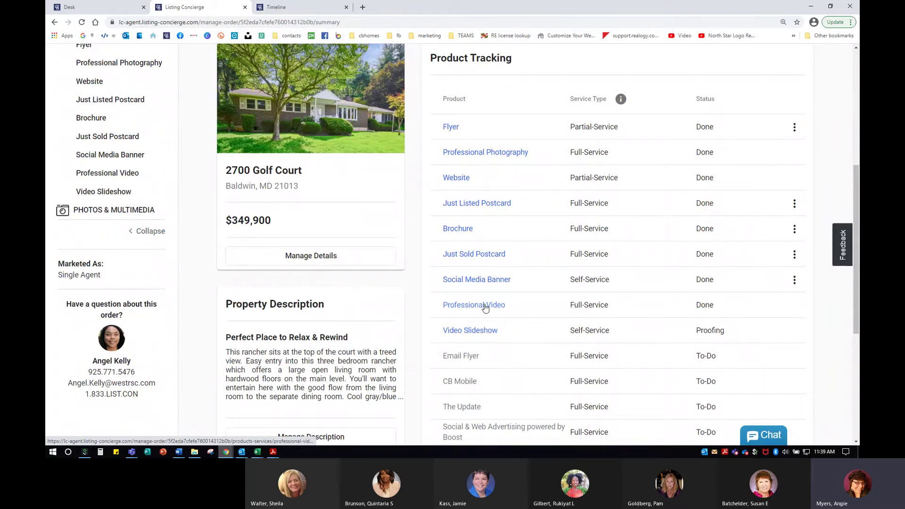
Check the product delivery dates on the Timeline tab, then return to the order summary.
left_click(291, 7)
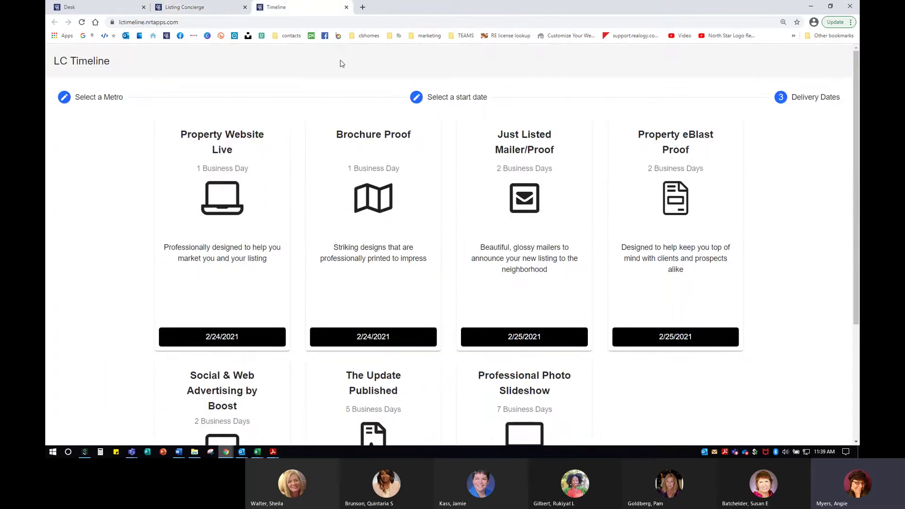
scroll(622, 374, "down", 4)
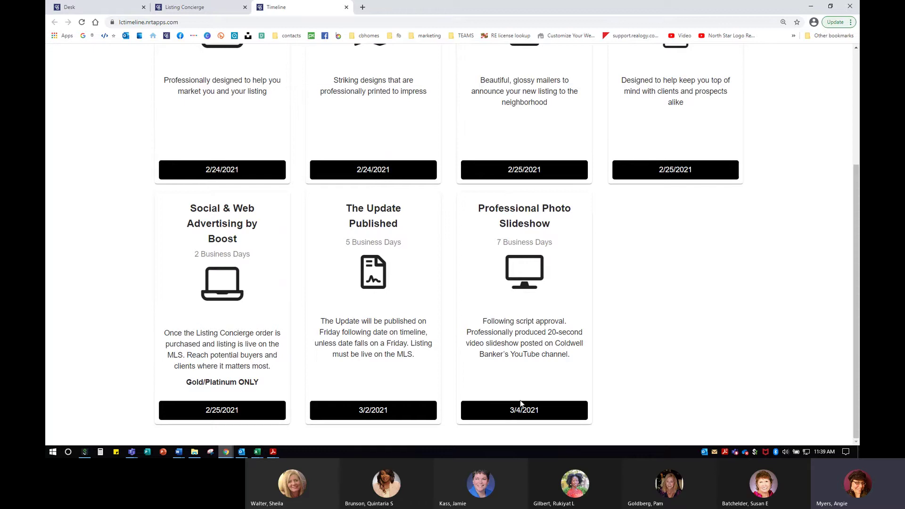
left_click(521, 404)
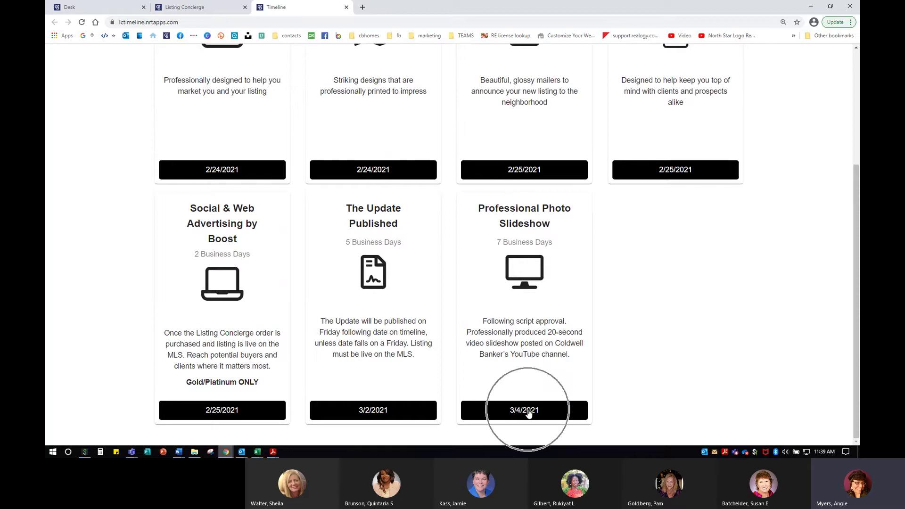
left_click(196, 9)
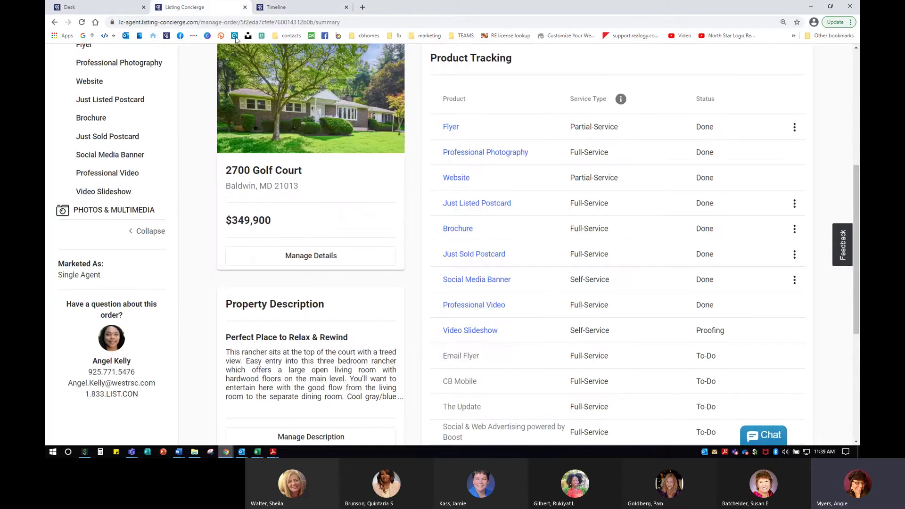
Open the Video Slideshow and move the second grid photo into slideshow slot 2.
left_click(475, 332)
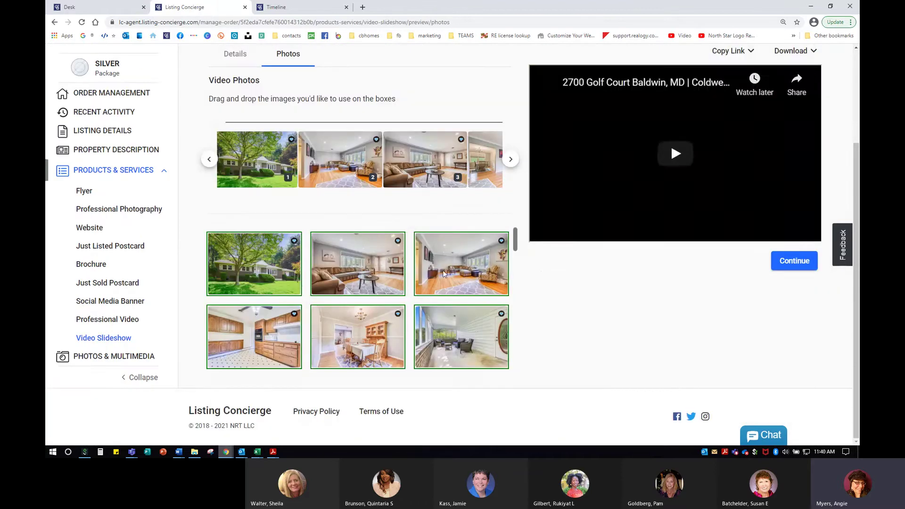
scroll(575, 346, "up", 2)
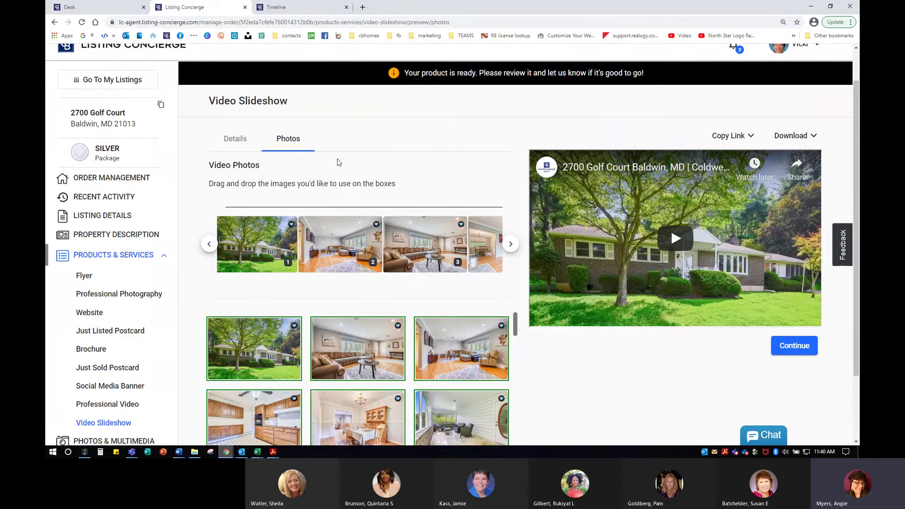
scroll(347, 311, "down", 1)
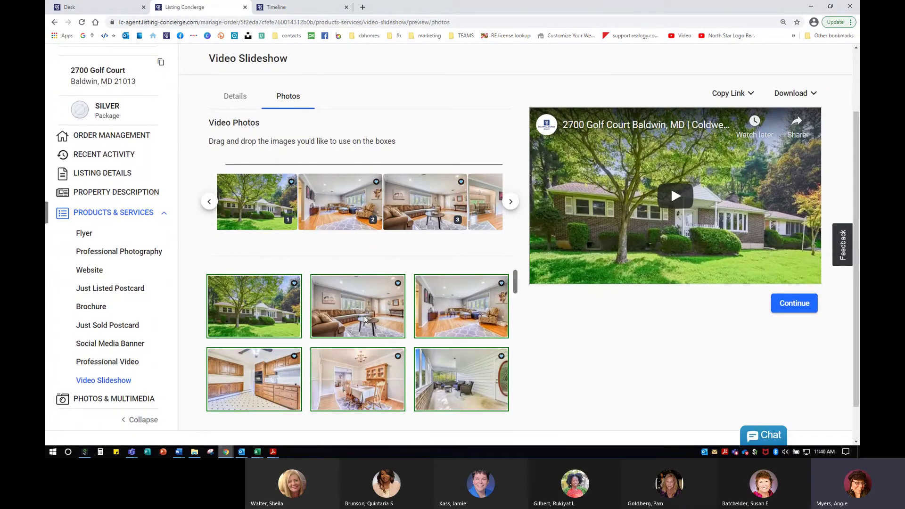
left_click_drag(364, 319, 336, 203)
Delete photos 22 and 21 from the end of the slideshow.
left_click(511, 202)
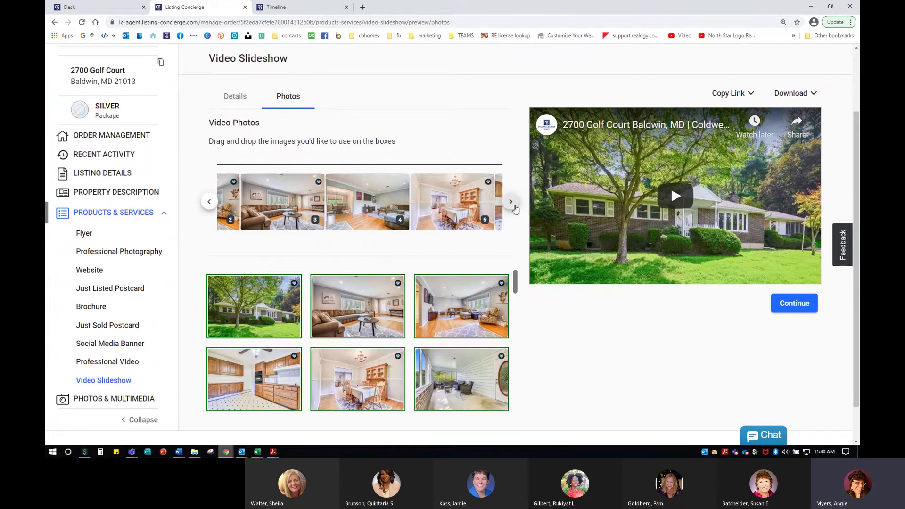
left_click(511, 202)
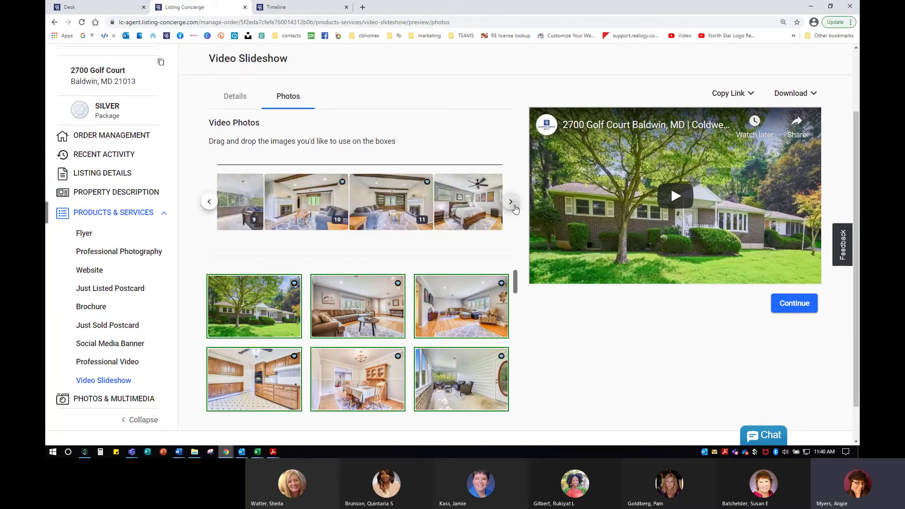
left_click(511, 202)
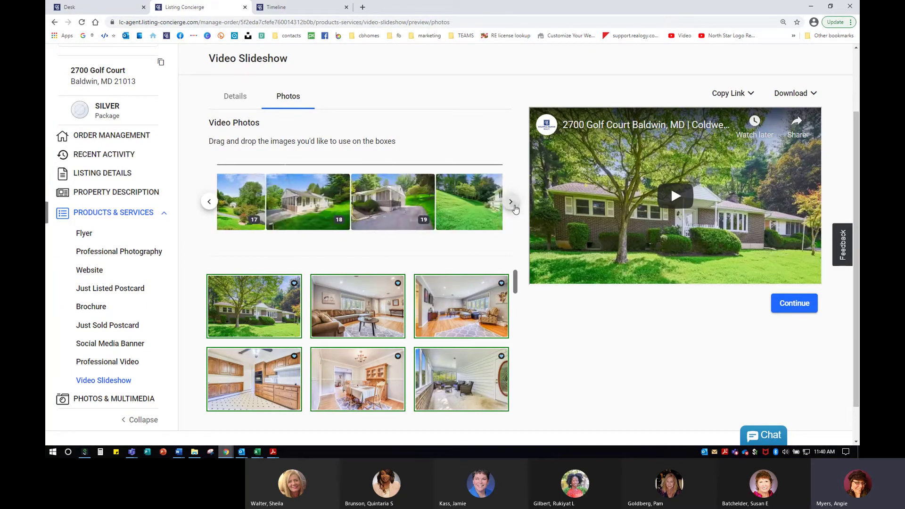
left_click(511, 201)
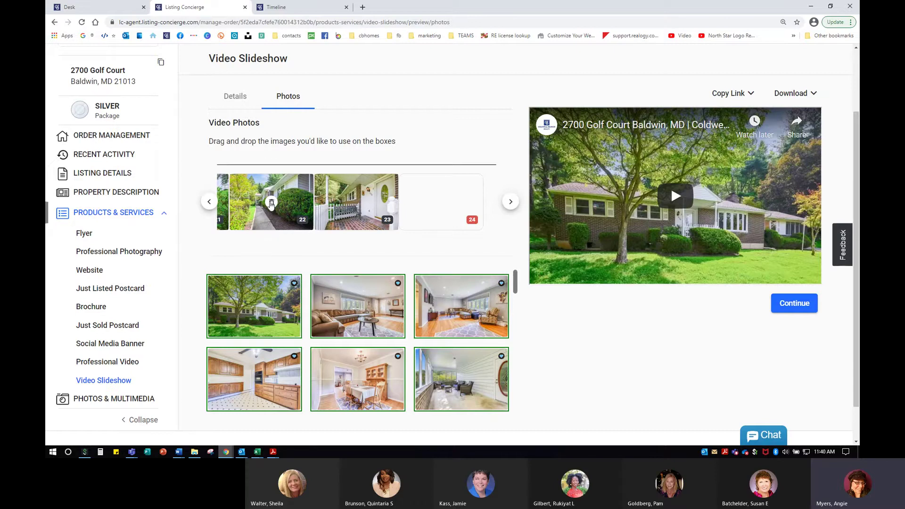
left_click(272, 204)
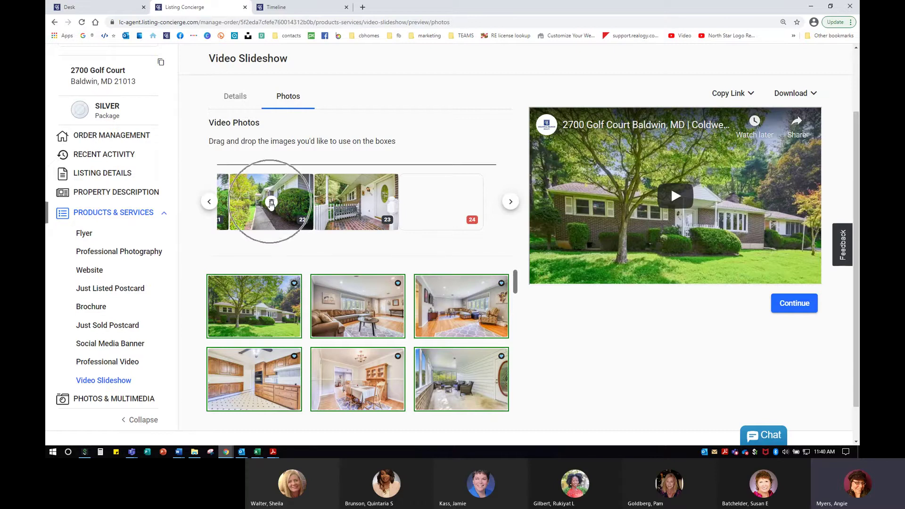
left_click(217, 208)
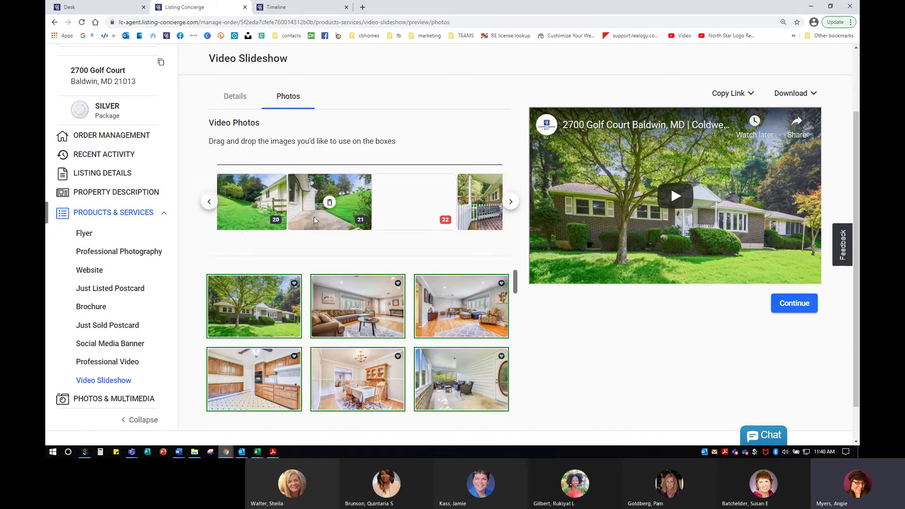
left_click(330, 203)
Review the remaining slideshow photos and approve the slideshow, dismissing the 'Product has been updated!' notice.
left_click(210, 201)
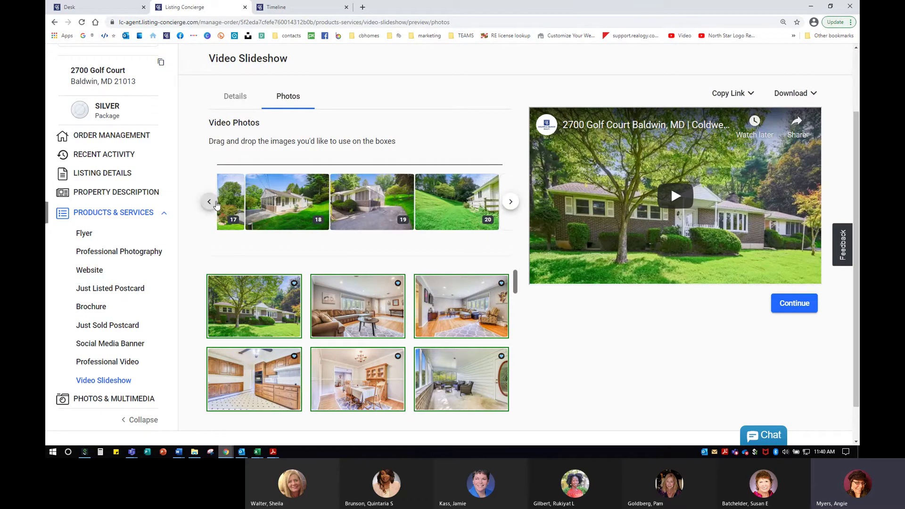
left_click(511, 202)
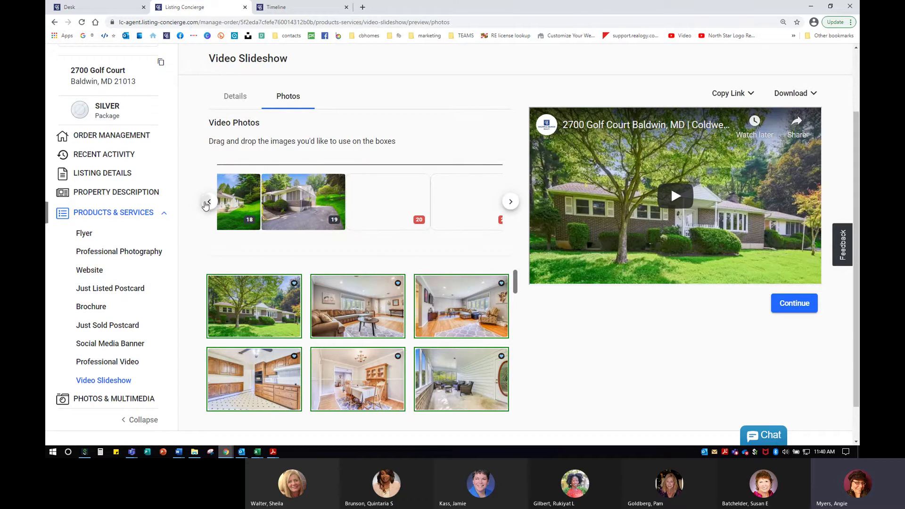
left_click(207, 204)
left_click(208, 203)
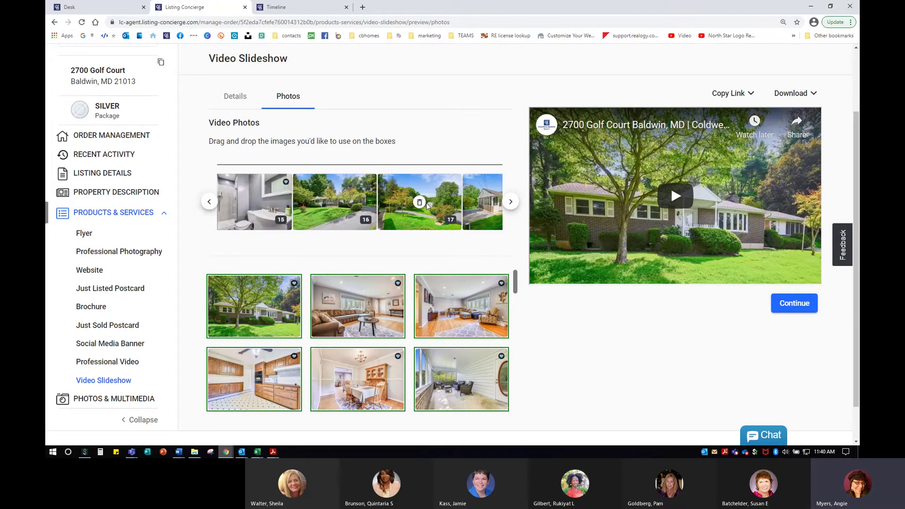
scroll(495, 312, "down", 5)
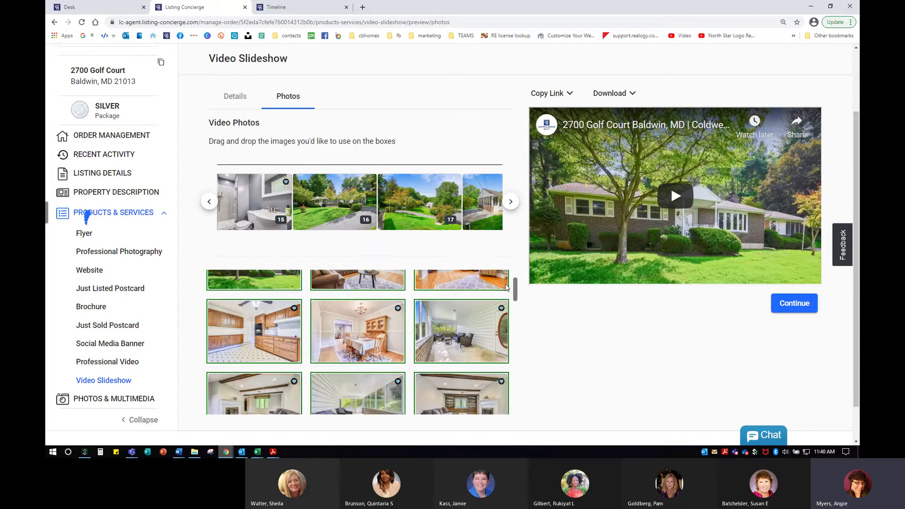
scroll(522, 367, "down", 2)
scroll(683, 366, "up", 5)
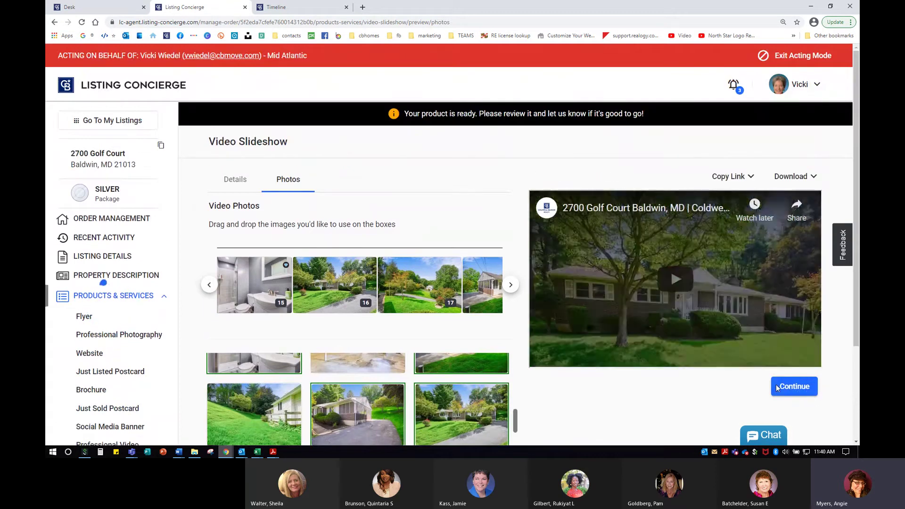
left_click(794, 387)
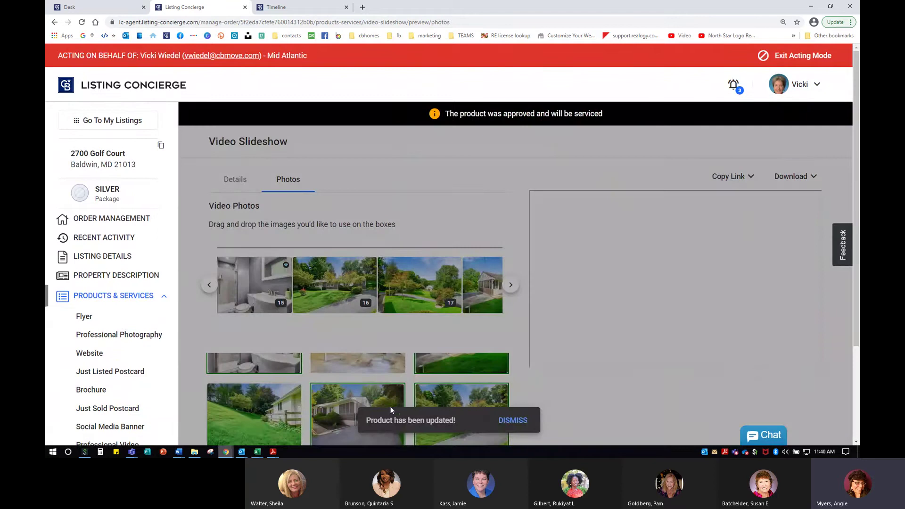
left_click(525, 425)
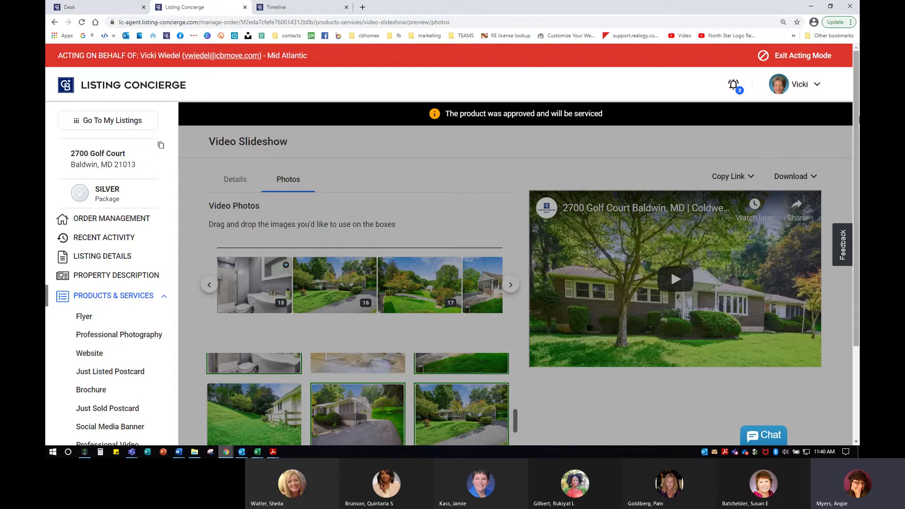
left_click(104, 219)
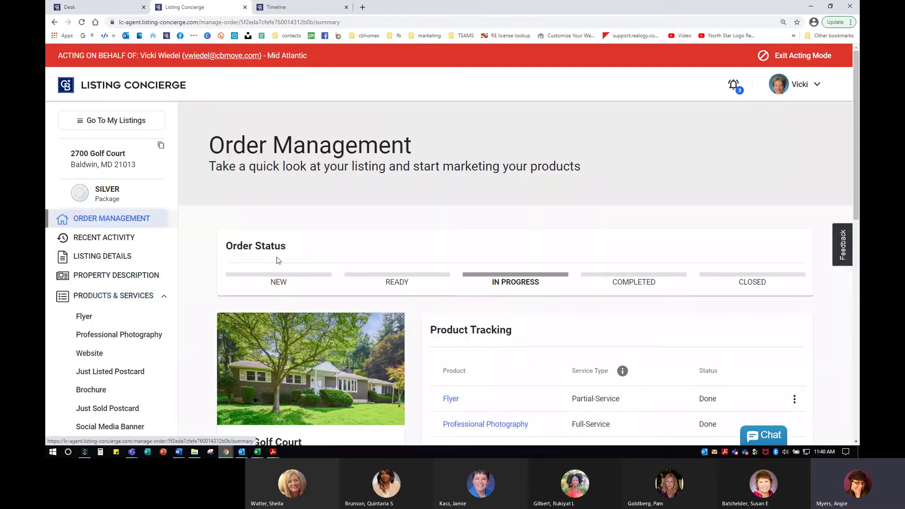
scroll(598, 323, "down", 1)
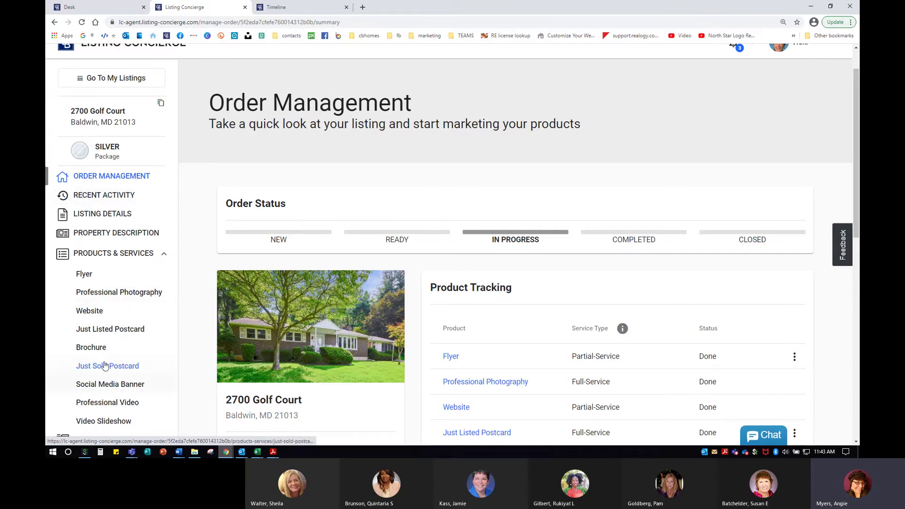
scroll(121, 364, "down", 1)
left_click(124, 343)
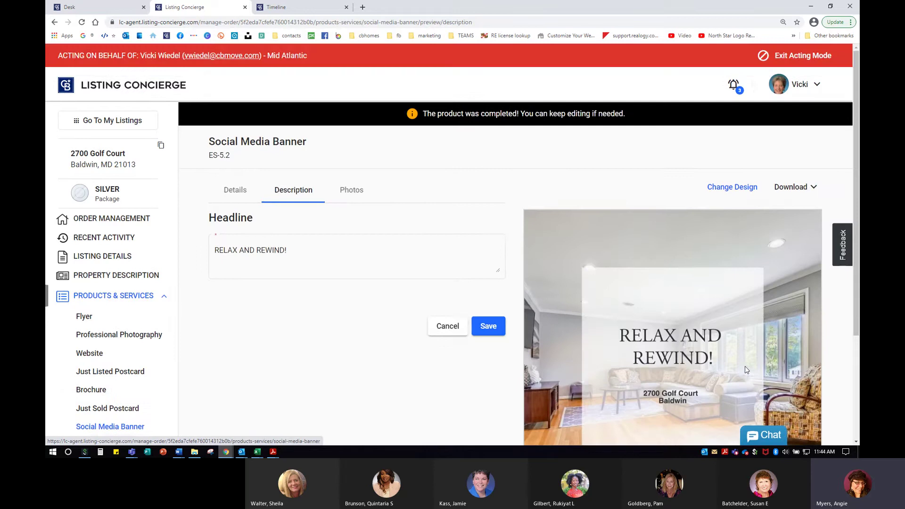
scroll(548, 314, "down", 3)
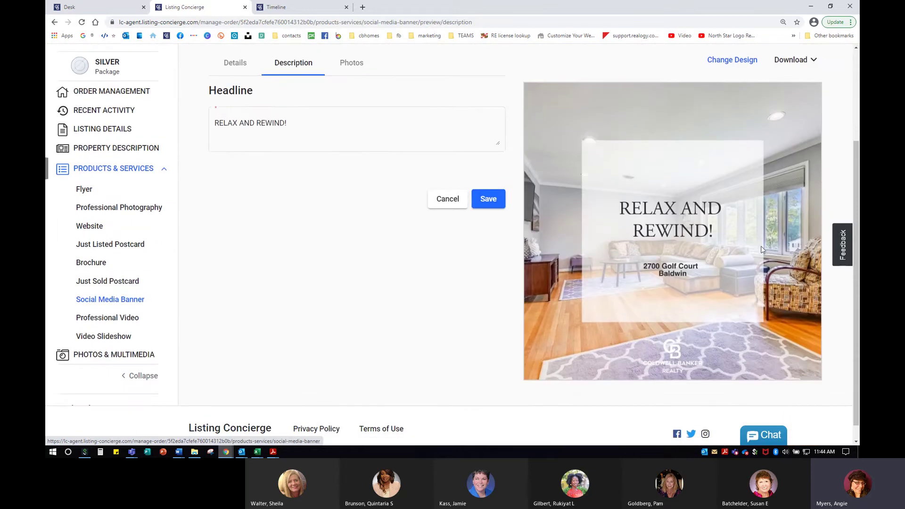
scroll(718, 340, "up", 1)
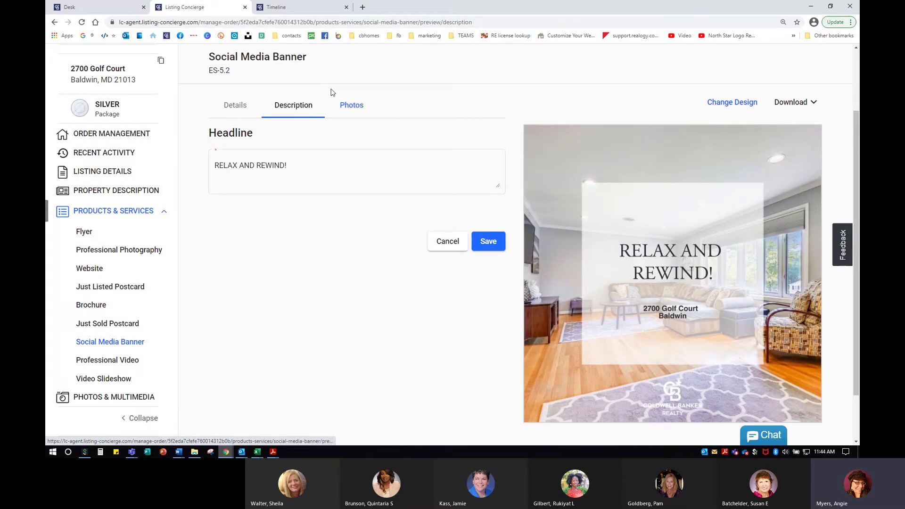
left_click(235, 105)
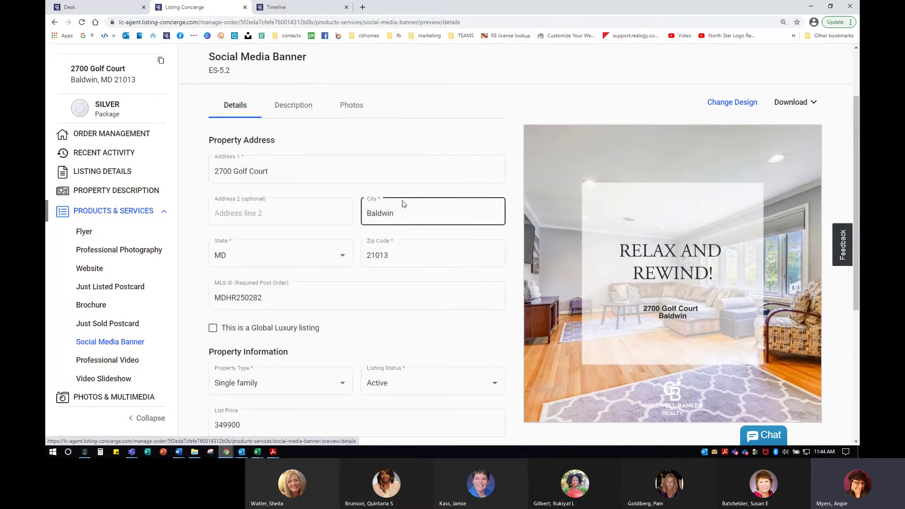
left_click(410, 216)
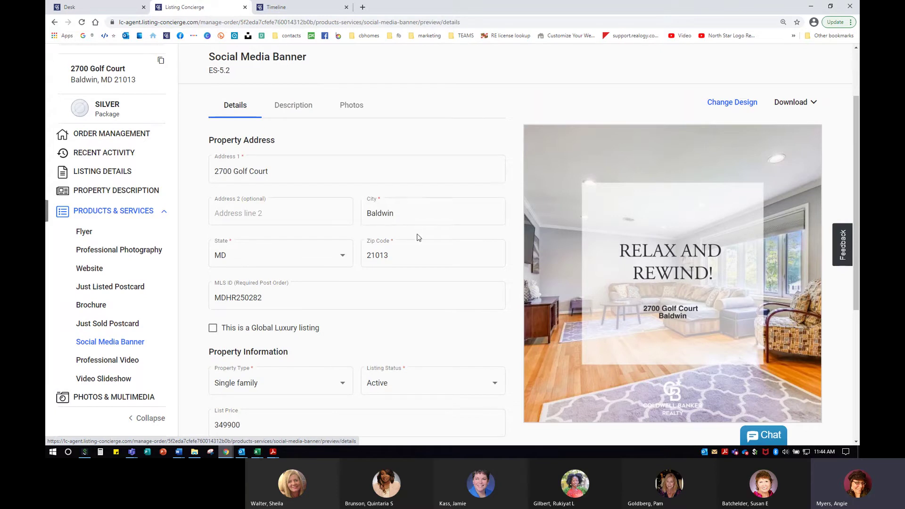
left_click(236, 166)
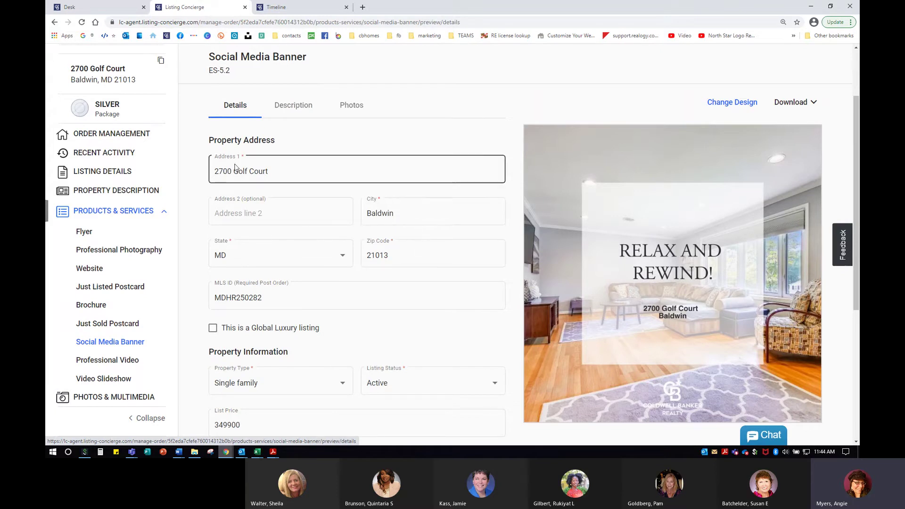
left_click(286, 112)
left_click(305, 164)
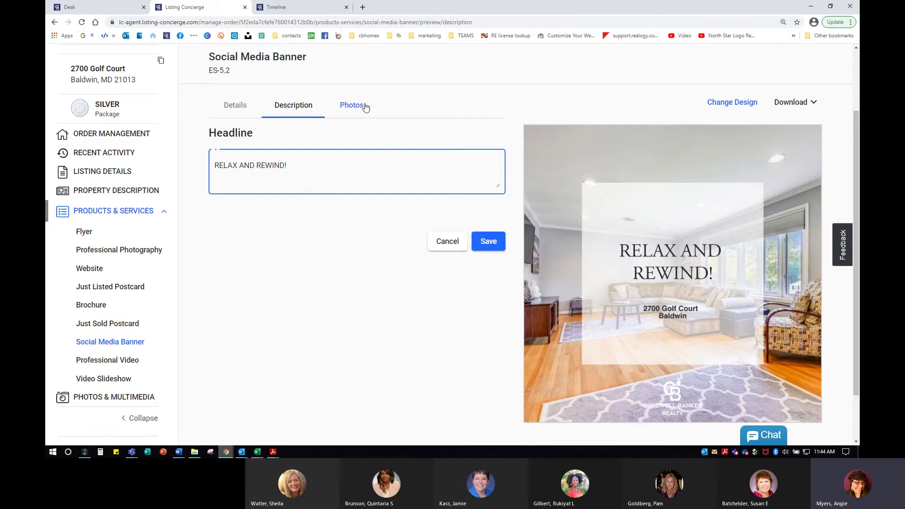
Apply the V2-CB-Social Temp-1 banner design, then open the 'Perfect Place to Relax & Rewind' property description.
left_click(730, 103)
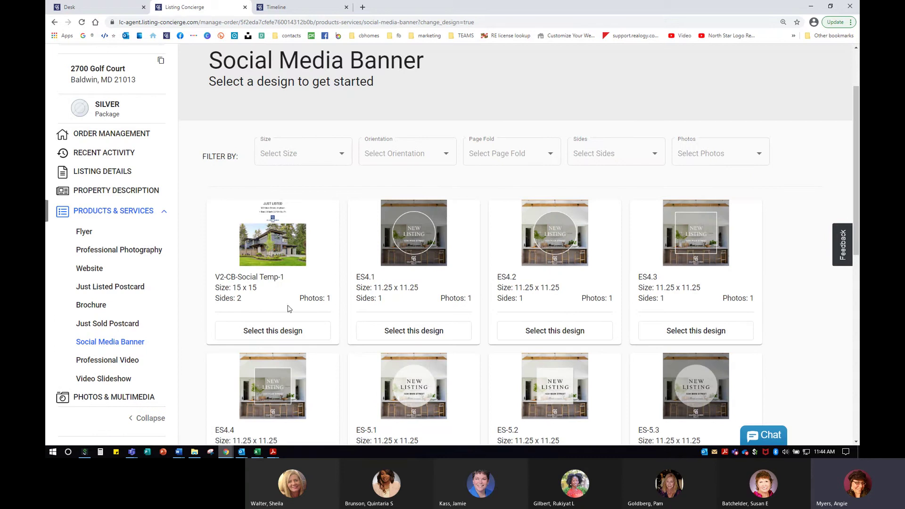
left_click(312, 331)
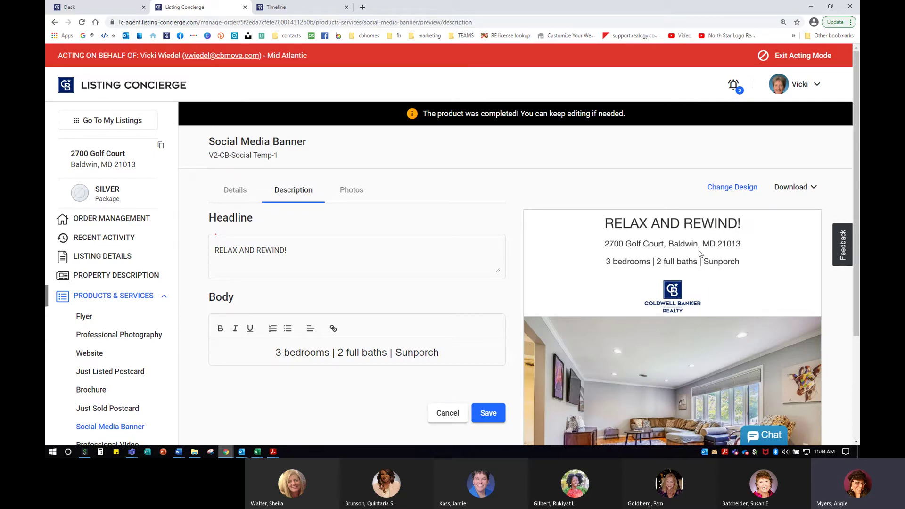
scroll(700, 254, "down", 1)
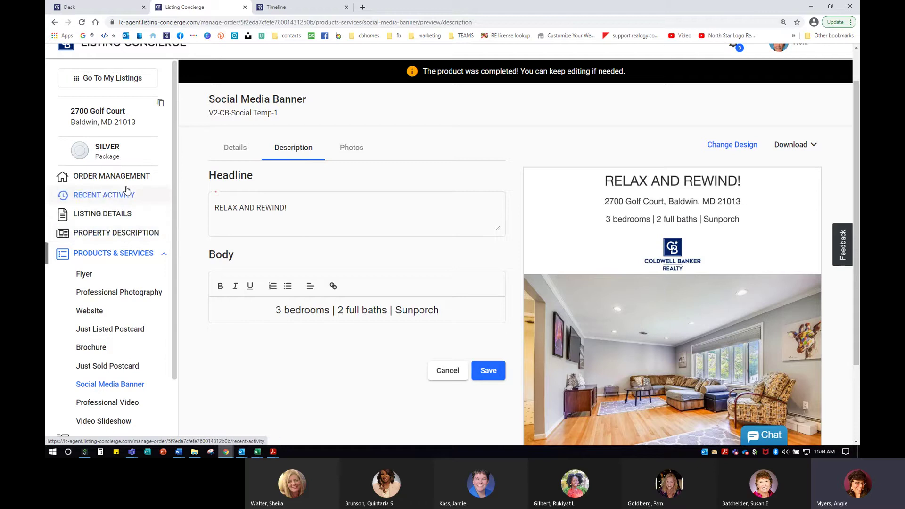
left_click(124, 233)
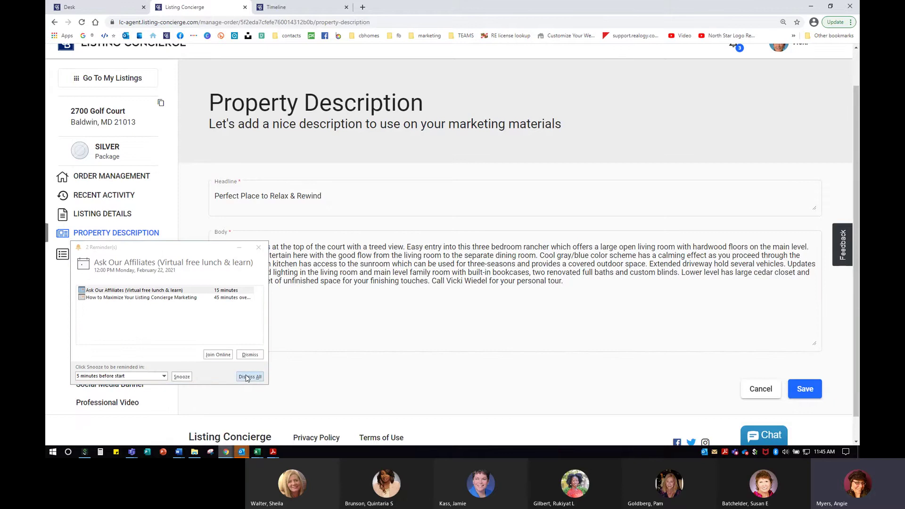
Dismiss all the Outlook meeting reminders and confirm with Yes.
left_click(250, 377)
left_click(155, 333)
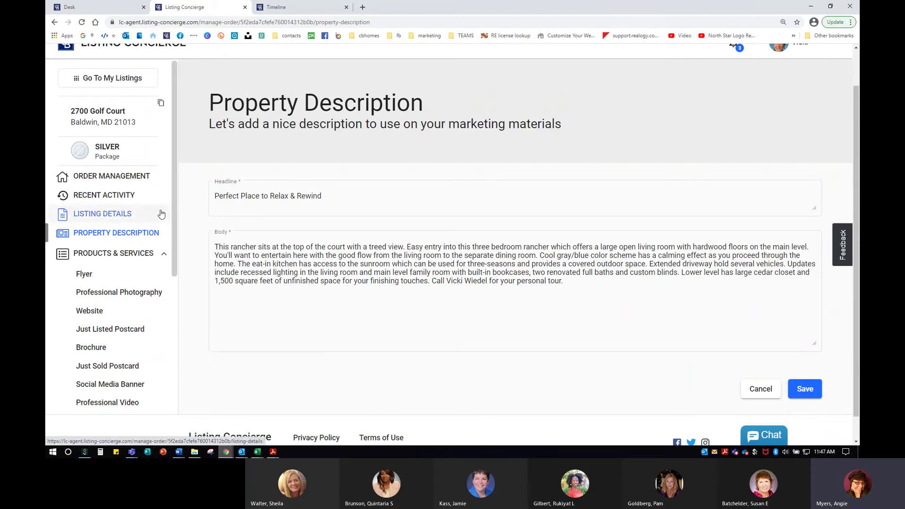
left_click(142, 179)
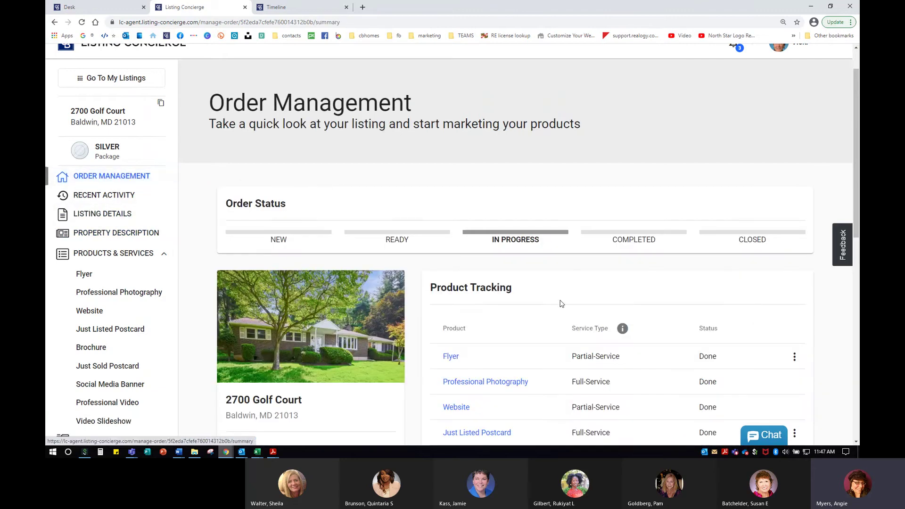
scroll(562, 304, "down", 4)
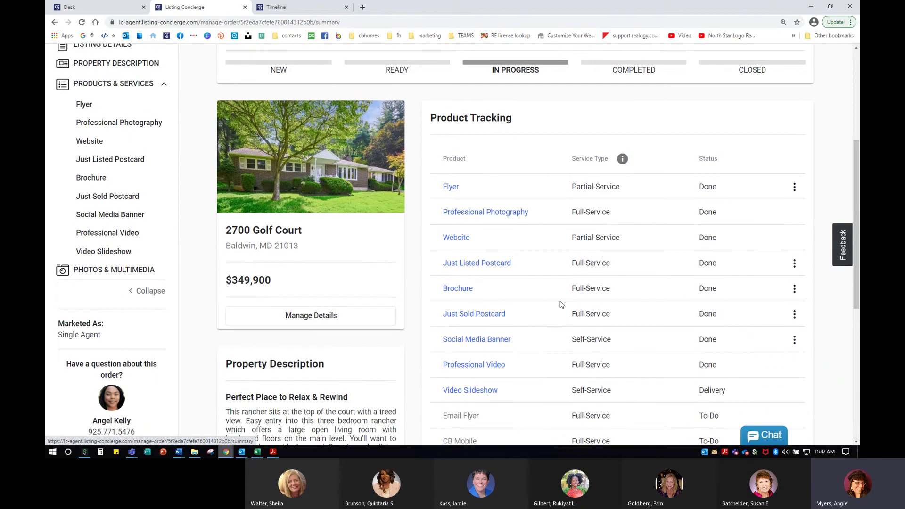
scroll(561, 303, "down", 2)
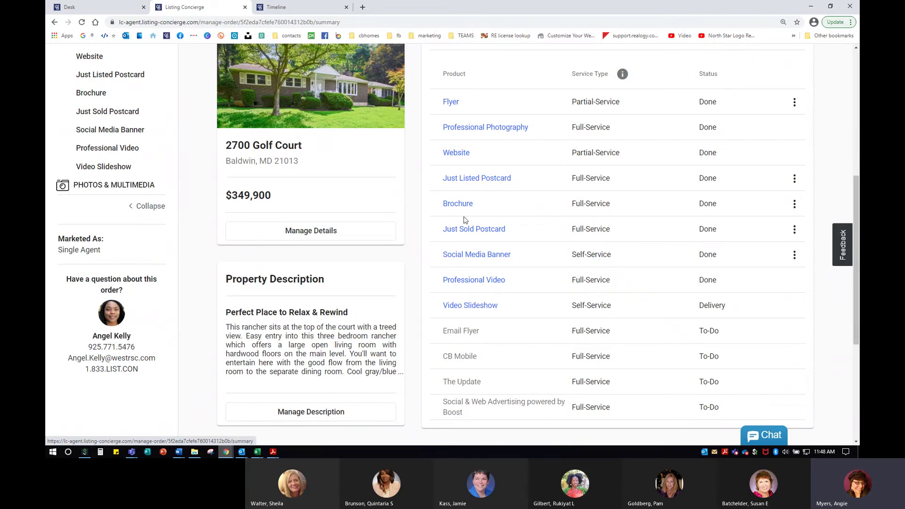
Open the Brochure product and check its delivery timeline before returning to it.
left_click(457, 204)
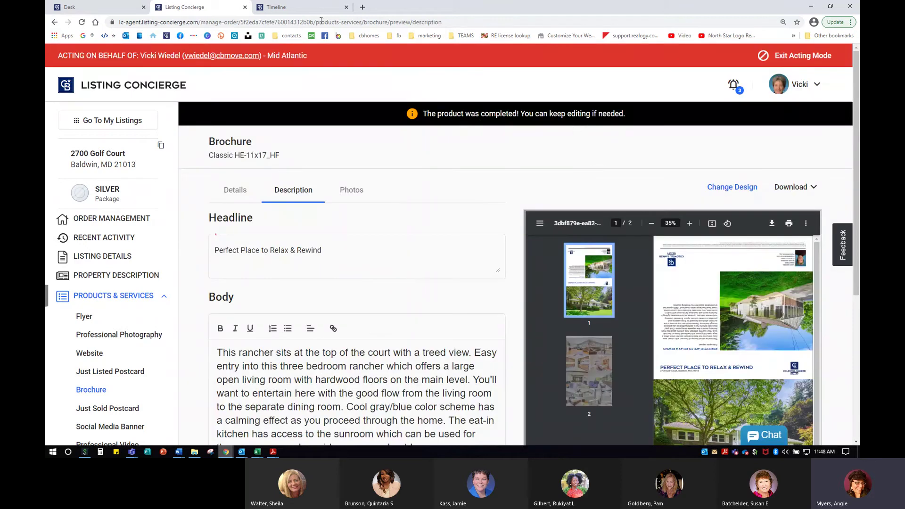
left_click(304, 7)
scroll(299, 253, "up", 4)
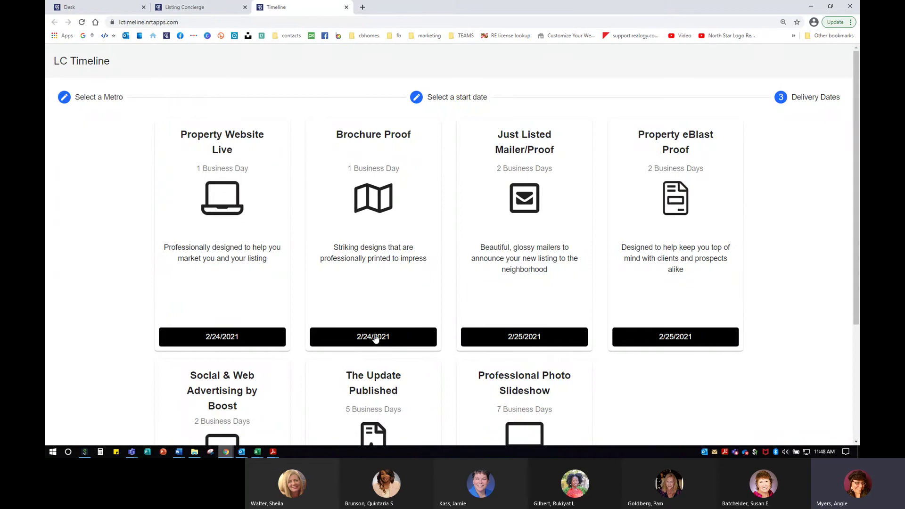
key("ctrl")
key("ctrl")
left_click(225, 9)
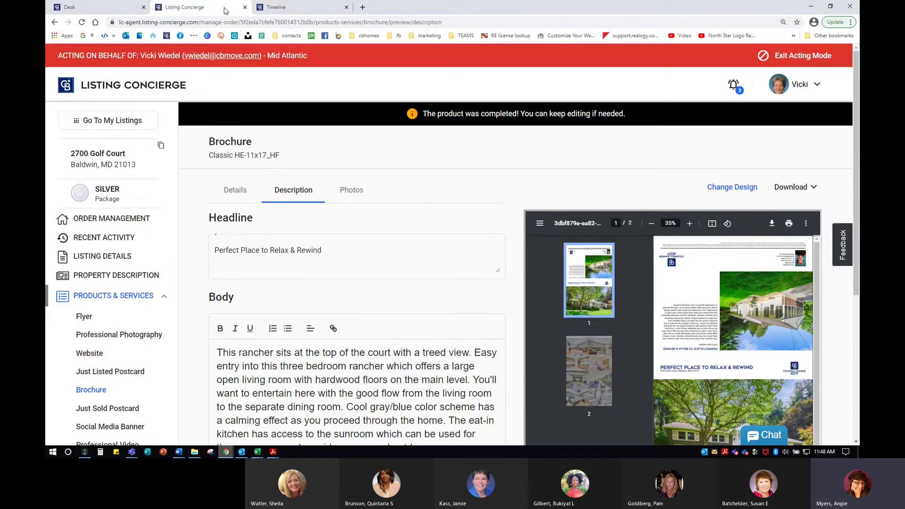
Rotate the brochure PDF proof preview twice and bring up its Photos arrangement.
scroll(712, 333, "down", 1)
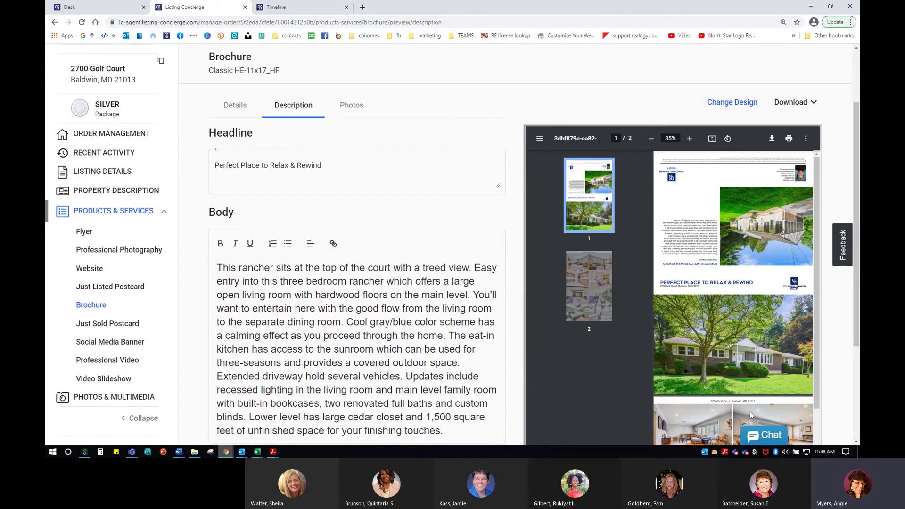
scroll(750, 412, "down", 3)
scroll(756, 174, "up", 3)
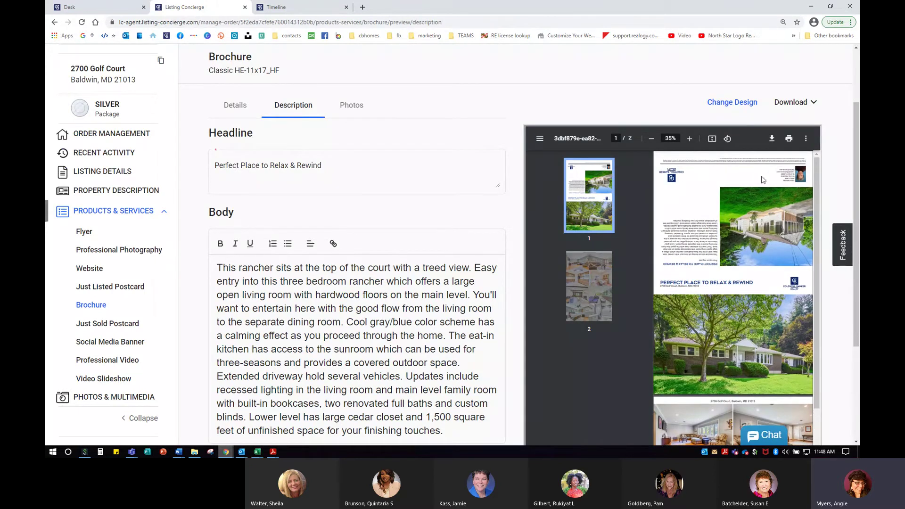
scroll(746, 298, "down", 3)
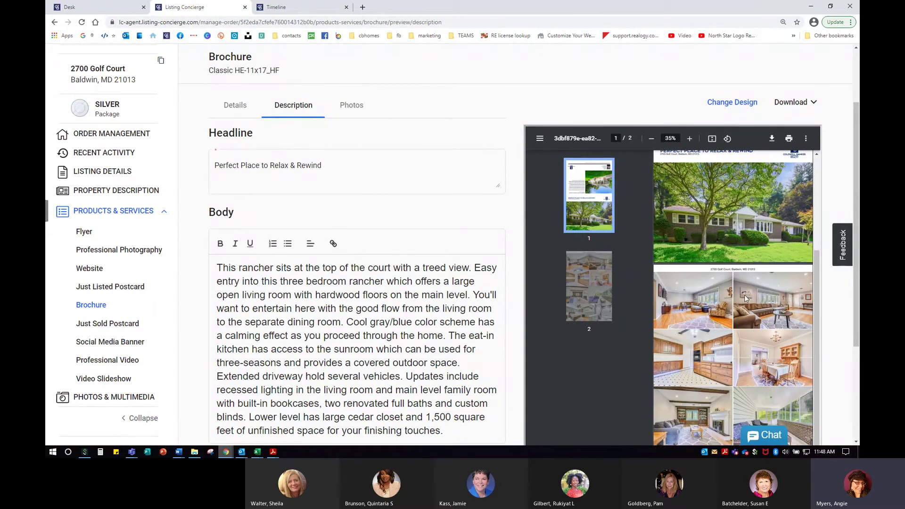
scroll(756, 381, "up", 3)
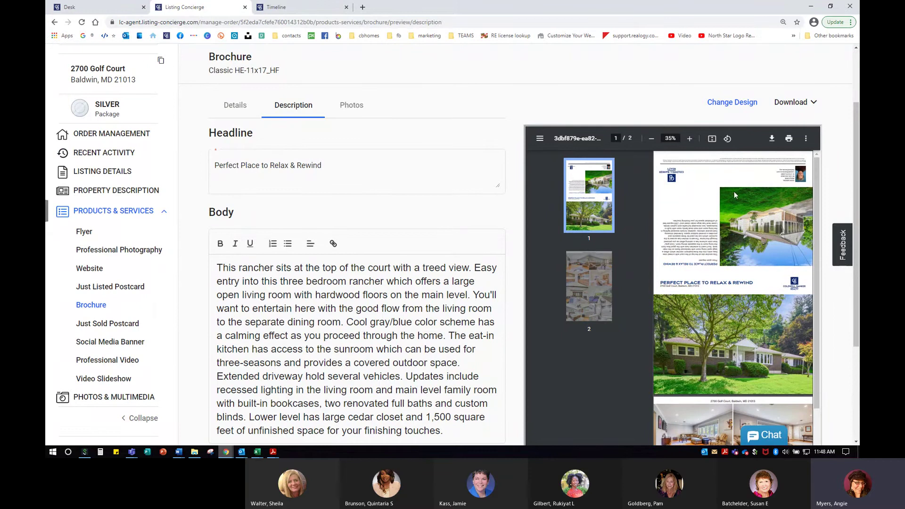
left_click(728, 139)
left_click(728, 139)
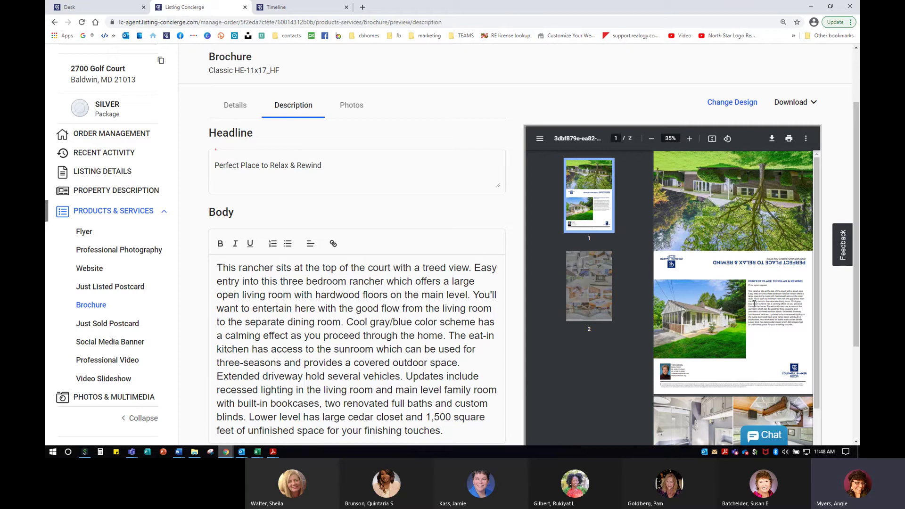
left_click(343, 113)
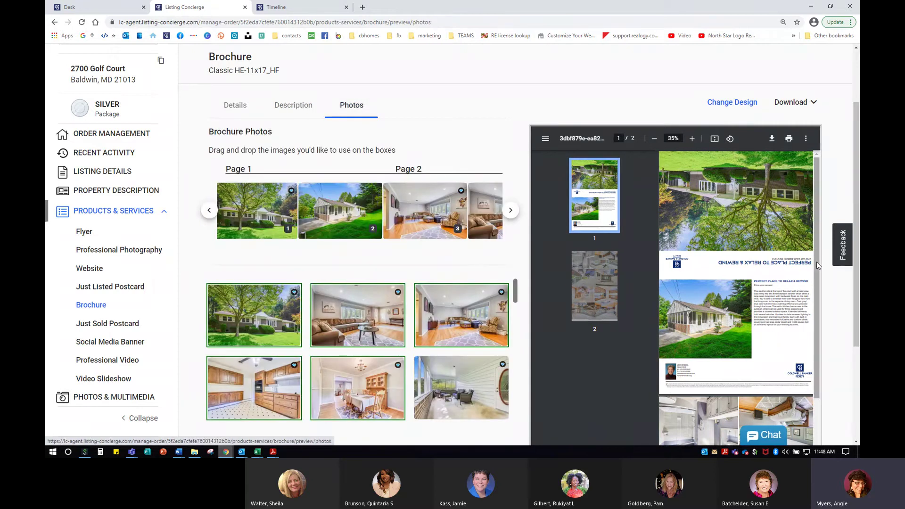
Rotate the brochure proof back upright and open the brochure design gallery.
scroll(812, 269, "down", 3)
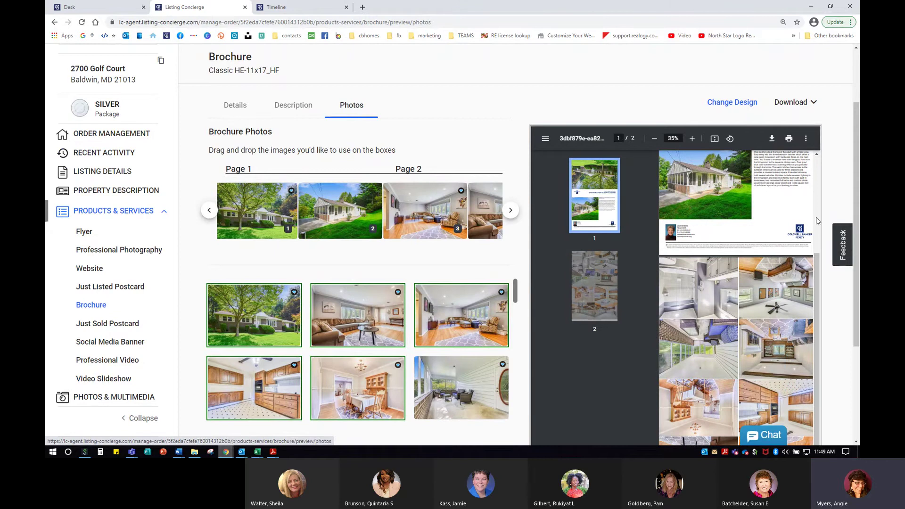
left_click(730, 140)
left_click(731, 140)
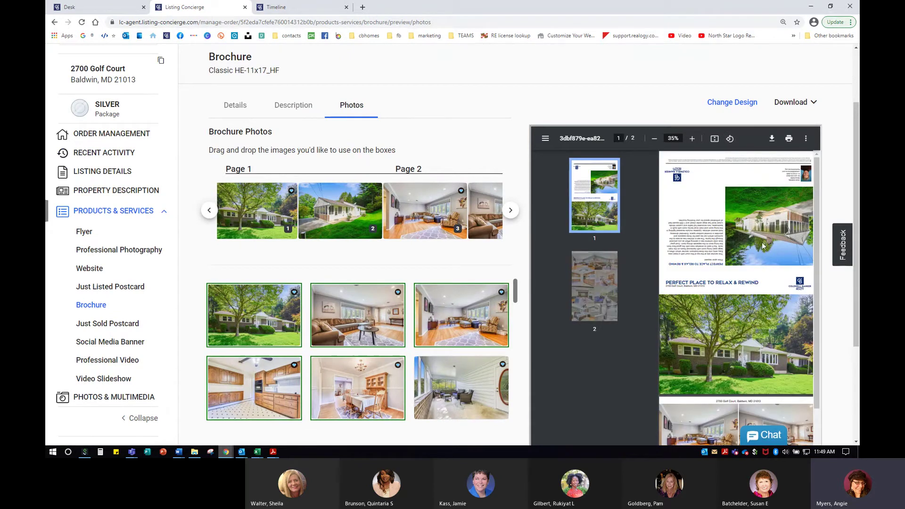
left_click(744, 101)
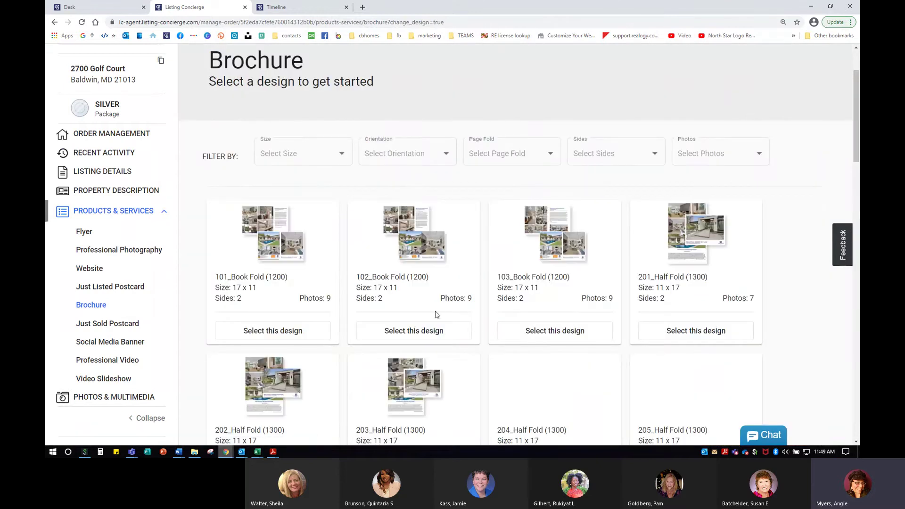
scroll(440, 319, "down", 2)
scroll(440, 319, "down", 3)
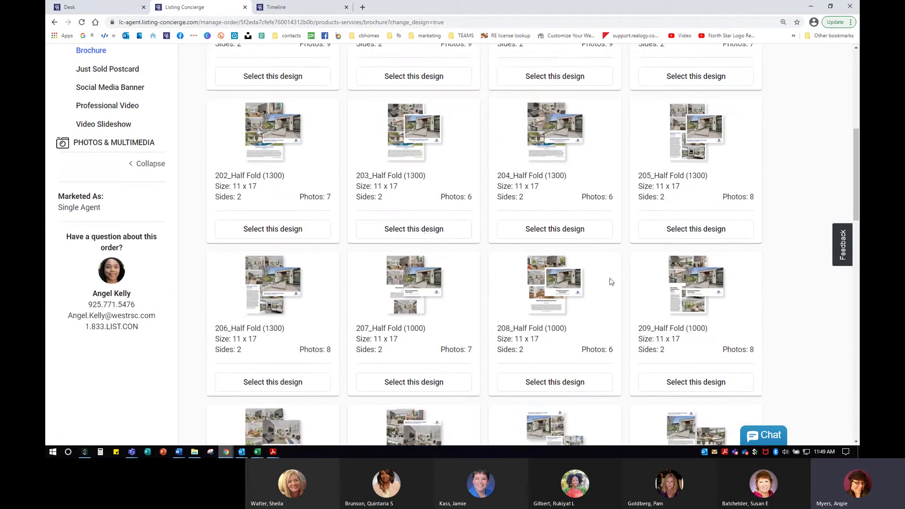
scroll(404, 238, "up", 5)
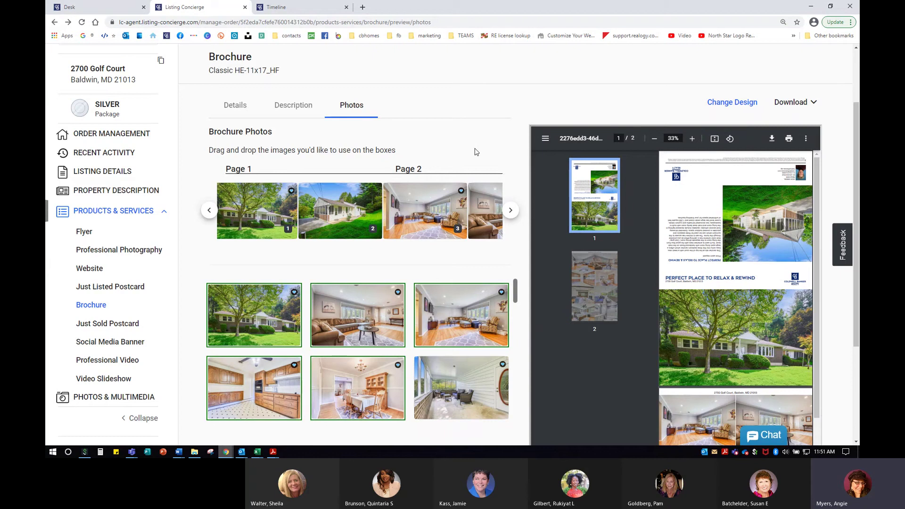
scroll(233, 302, "down", 2)
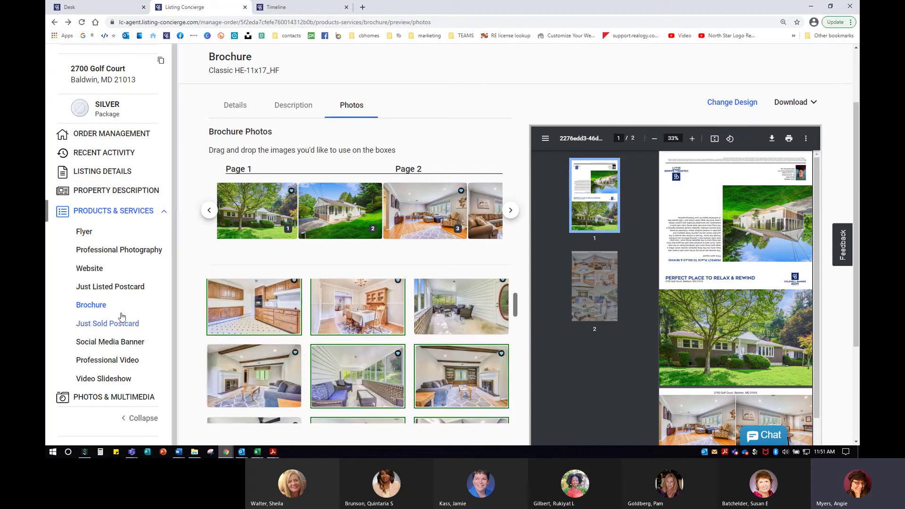
scroll(122, 331, "down", 1)
scroll(138, 392, "down", 3)
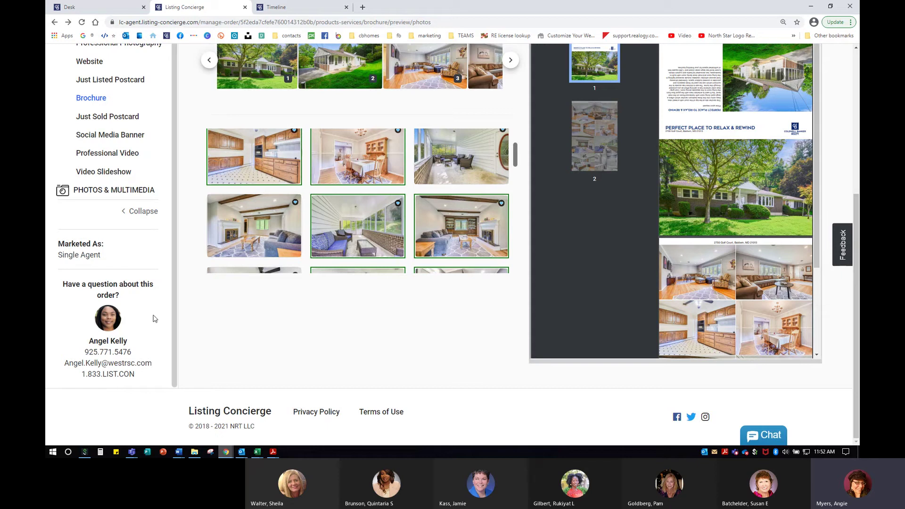
scroll(153, 319, "up", 1)
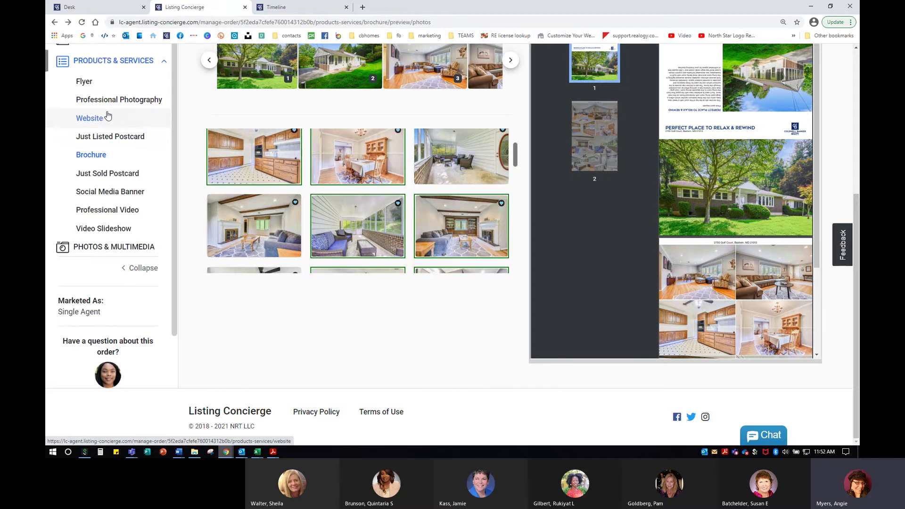
left_click(94, 7)
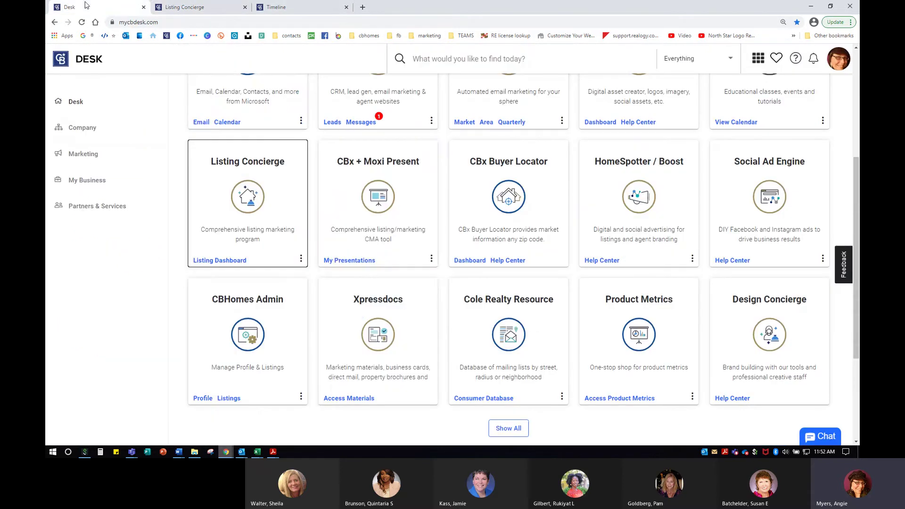
From the Listing Concierge card's Help Center, open Getting Started > MA Listing Concierge Helpful Materials.
left_click(302, 261)
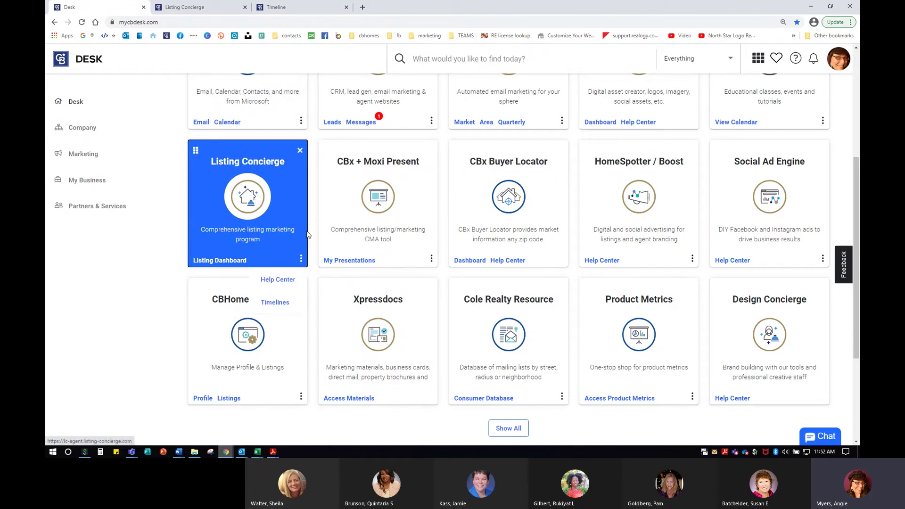
left_click(285, 280)
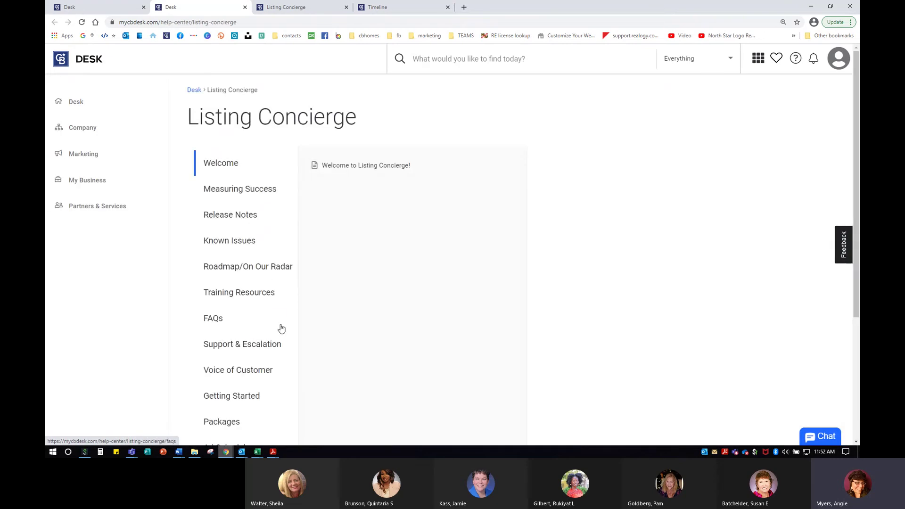
scroll(281, 328, "down", 2)
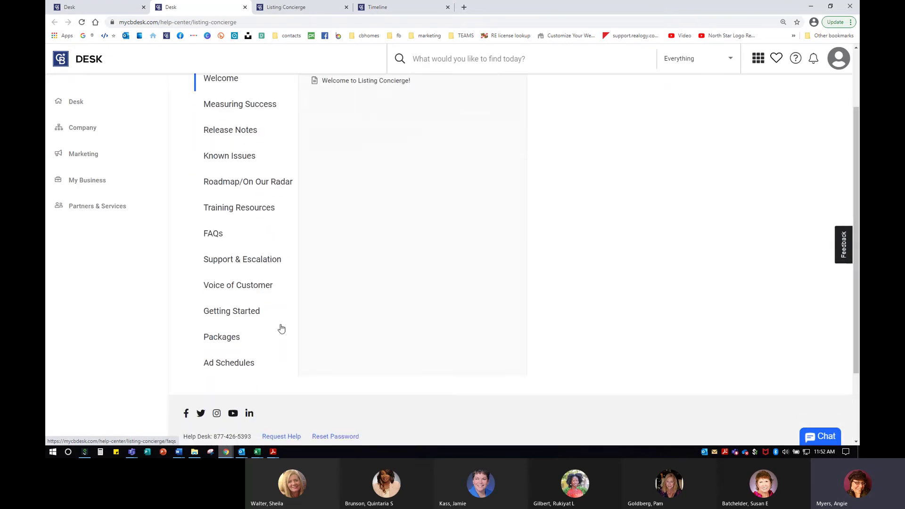
left_click(234, 312)
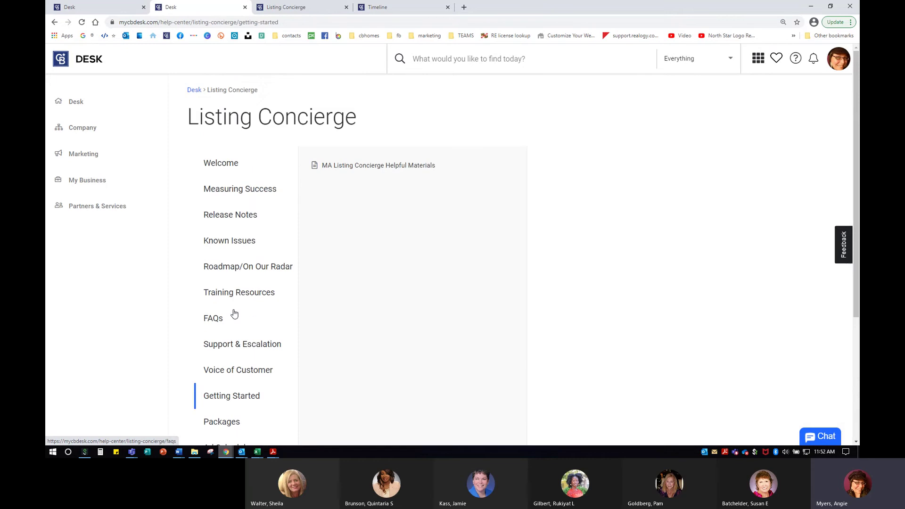
left_click(385, 167)
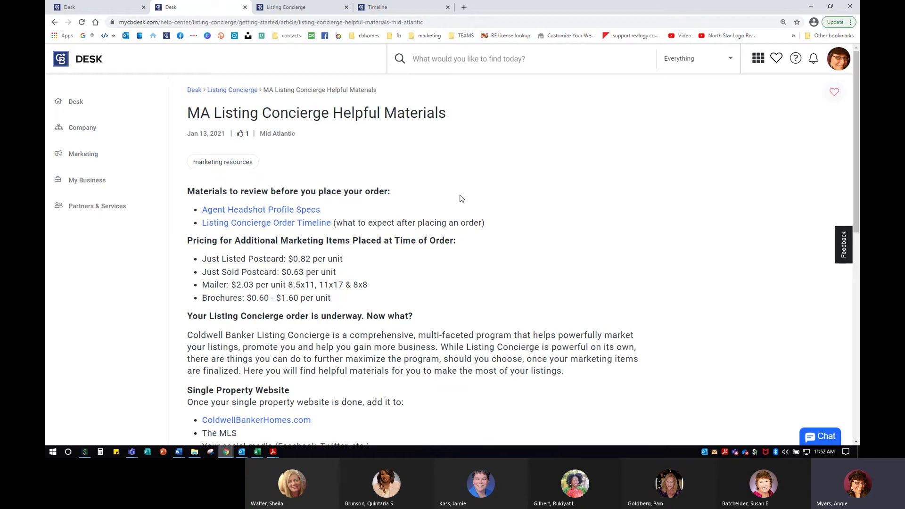
scroll(537, 284, "down", 2)
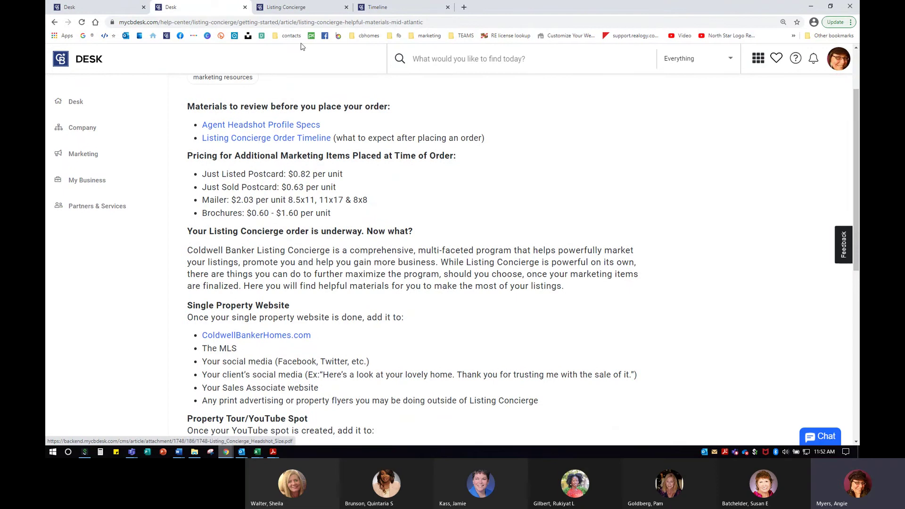
left_click(398, 7)
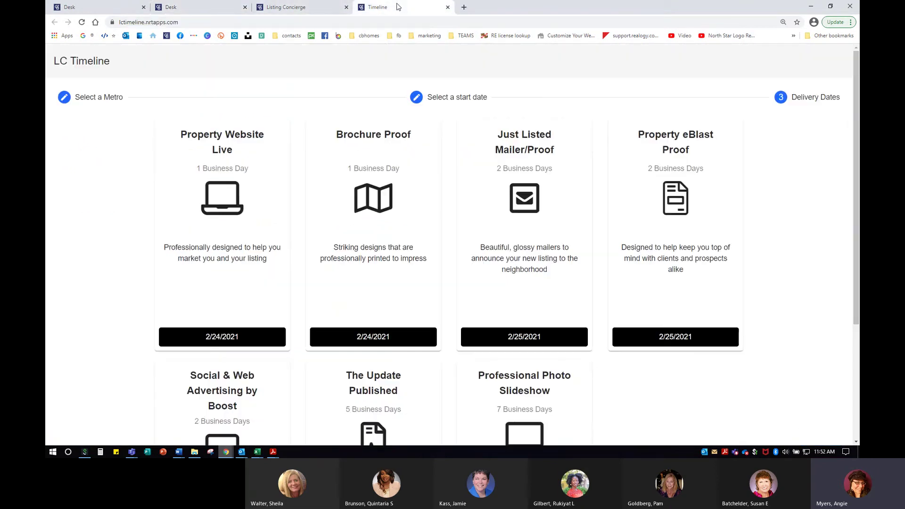
left_click(191, 6)
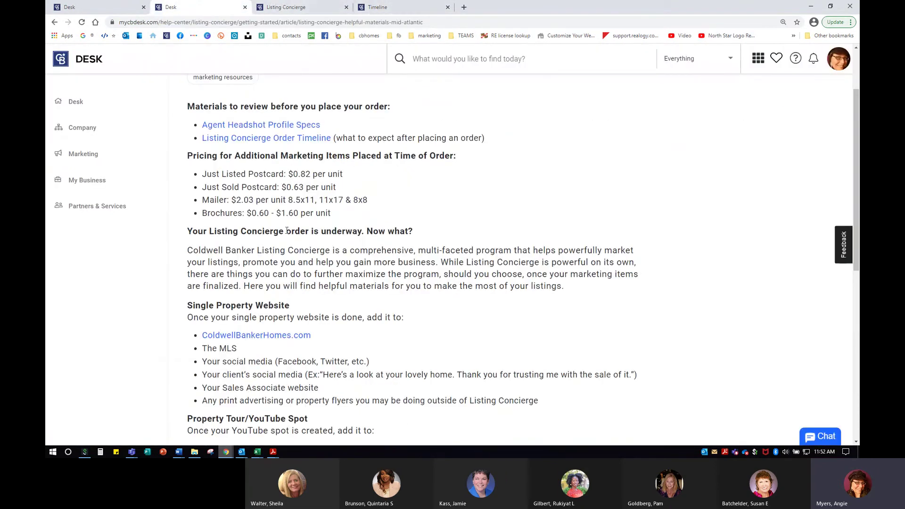
left_click_drag(187, 155, 396, 213)
left_click(437, 194)
scroll(433, 185, "down", 3)
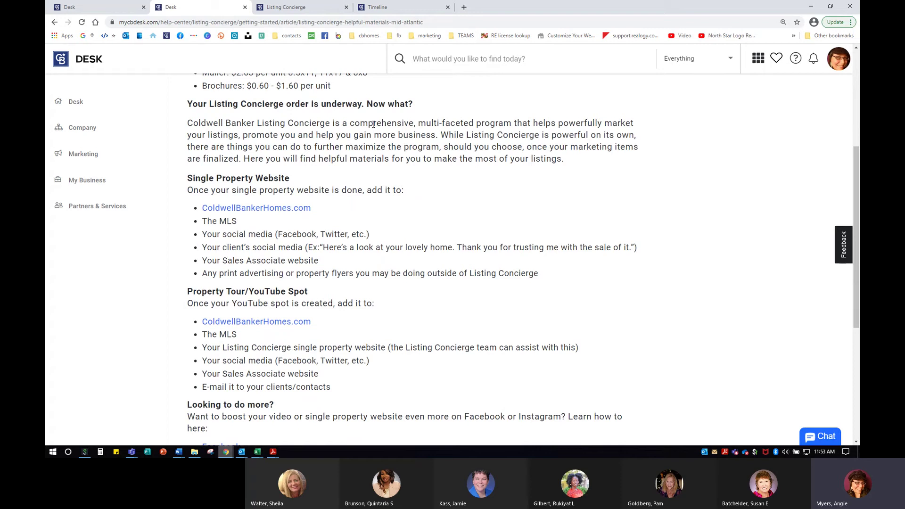
scroll(347, 277, "down", 2)
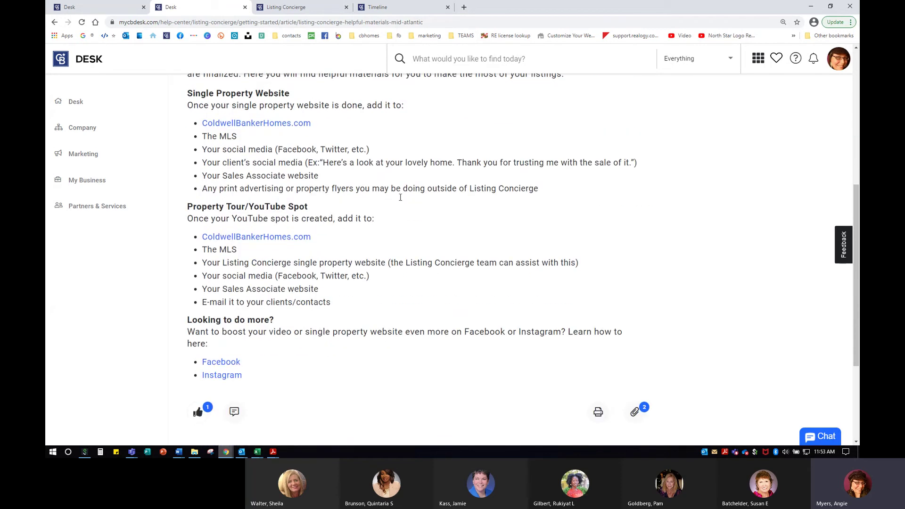
scroll(357, 189, "up", 1)
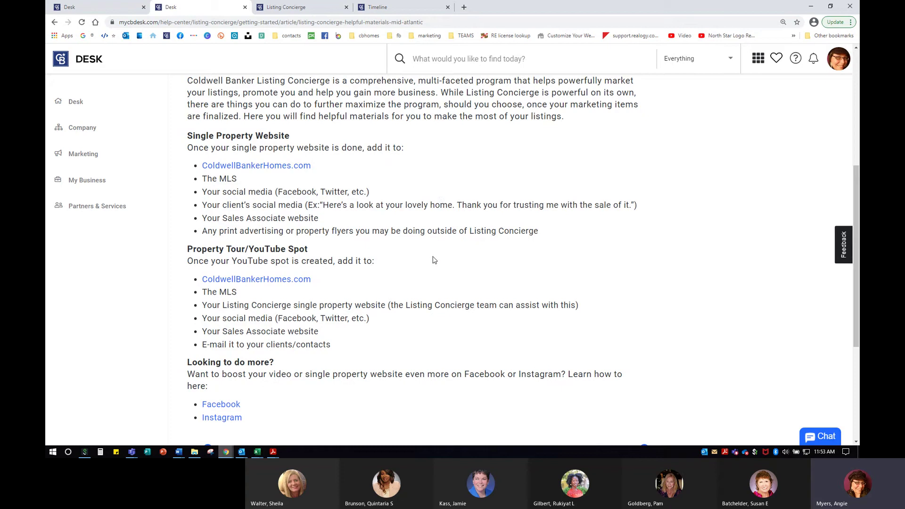
scroll(436, 262, "down", 2)
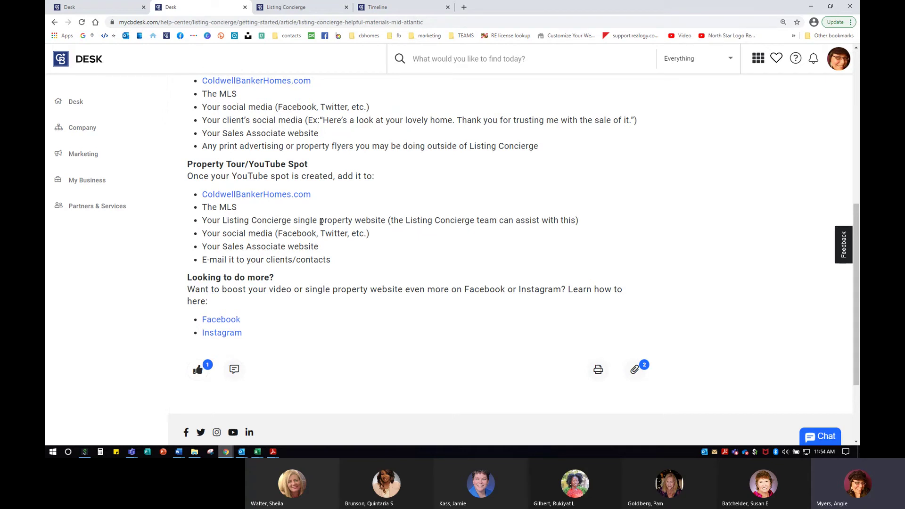
key("ctrl")
In a new tab, open the agent website's Resources > Marketing Done Right page.
left_click(464, 7)
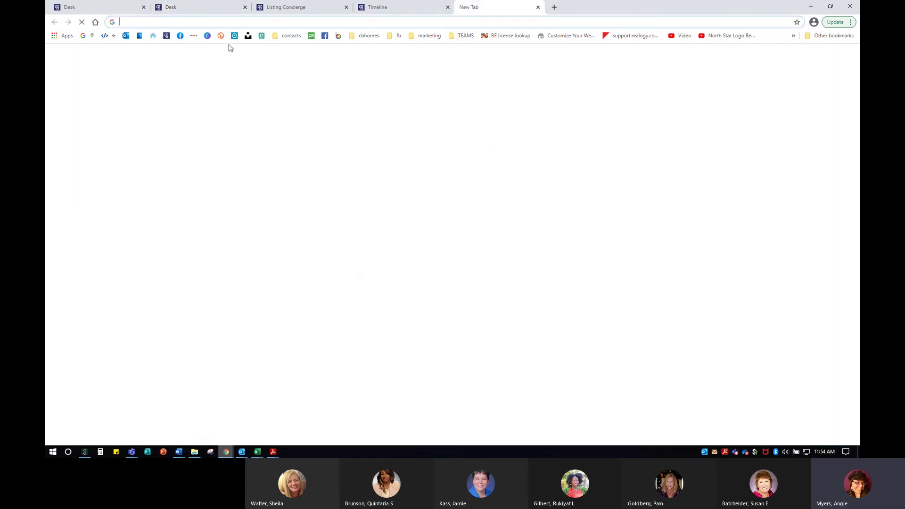
left_click(153, 35)
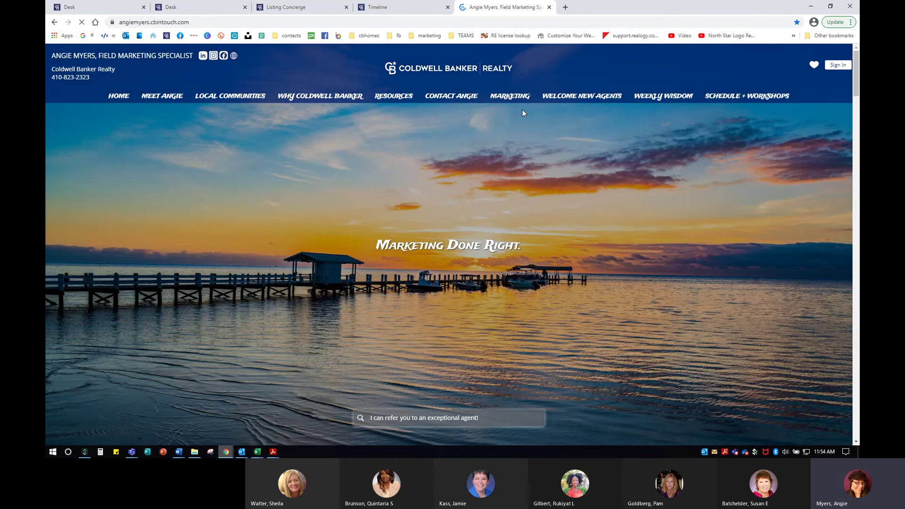
mouse_move(394, 96)
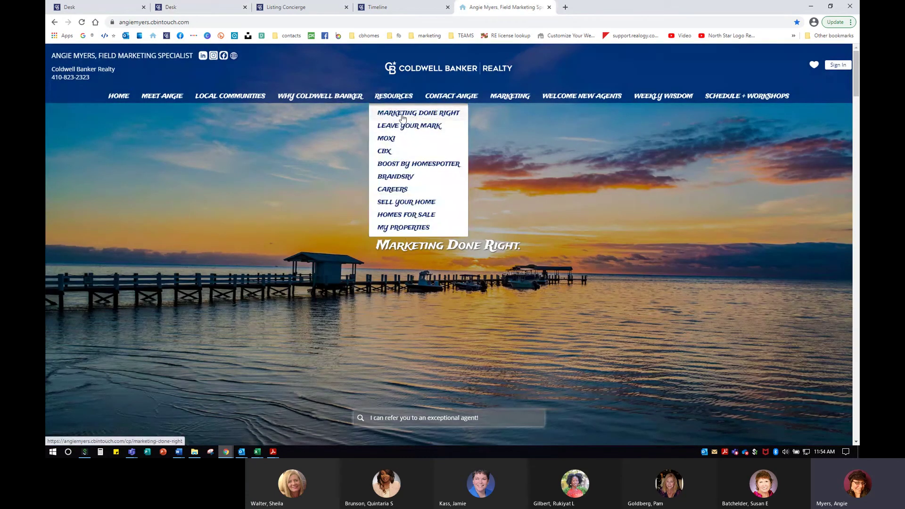
left_click(400, 113)
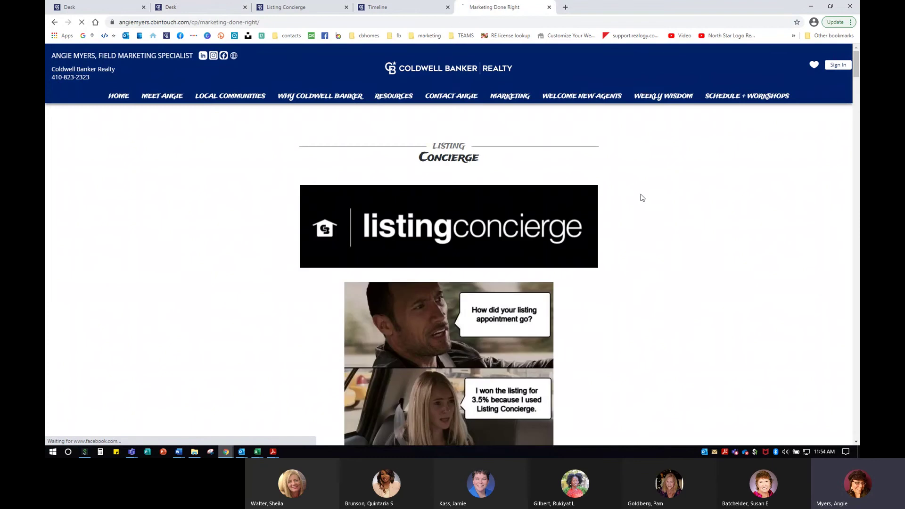
Play and pause the example listing slideshow video, then return to the Desk tab.
scroll(645, 198, "down", 4)
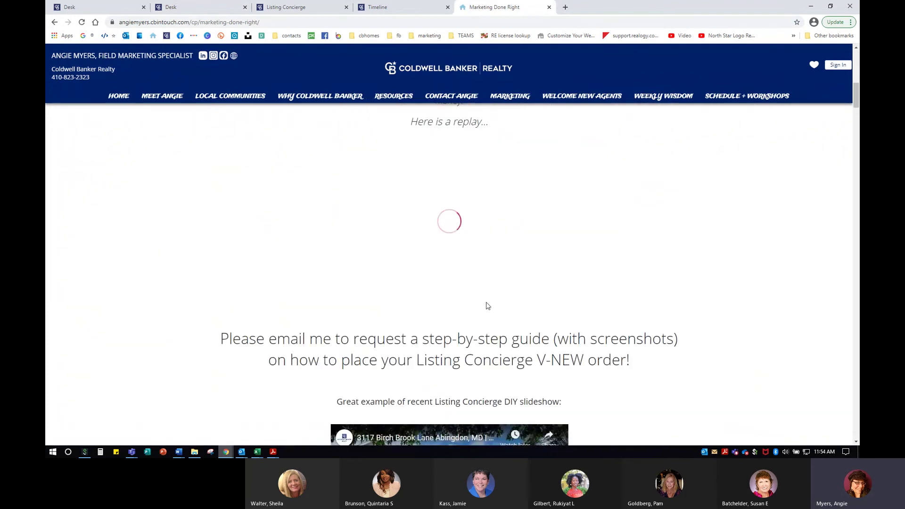
scroll(544, 288, "down", 3)
scroll(545, 289, "down", 2)
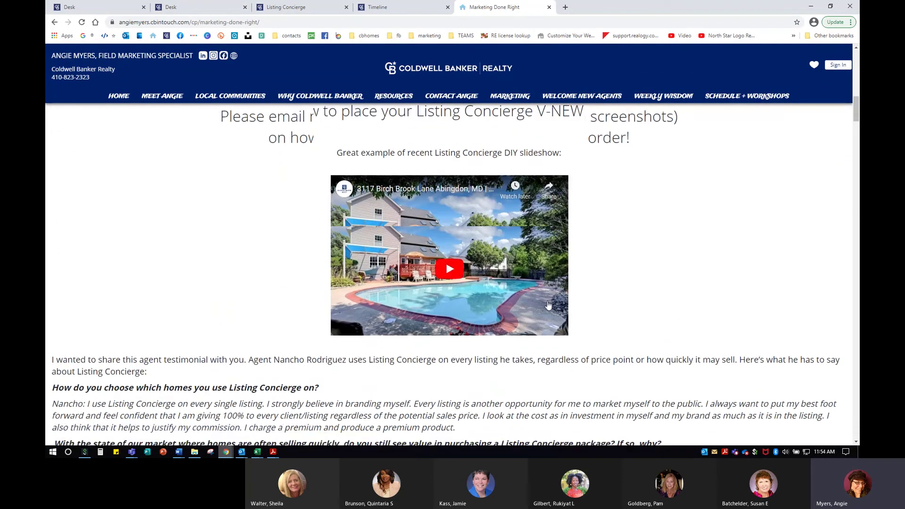
left_click(553, 240)
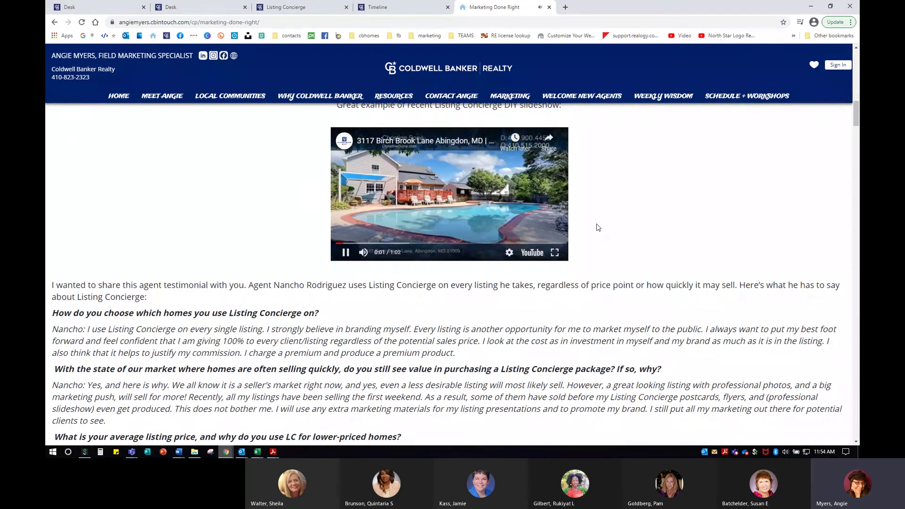
left_click(461, 213)
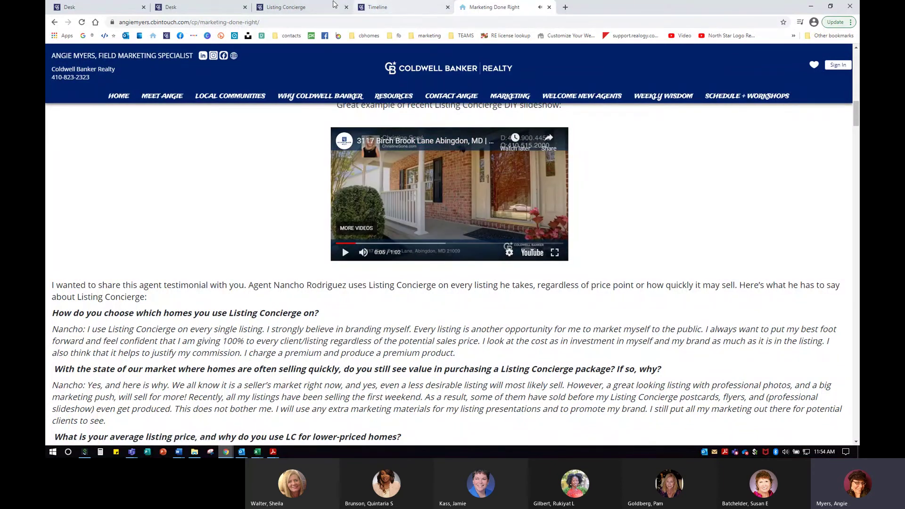
left_click(198, 7)
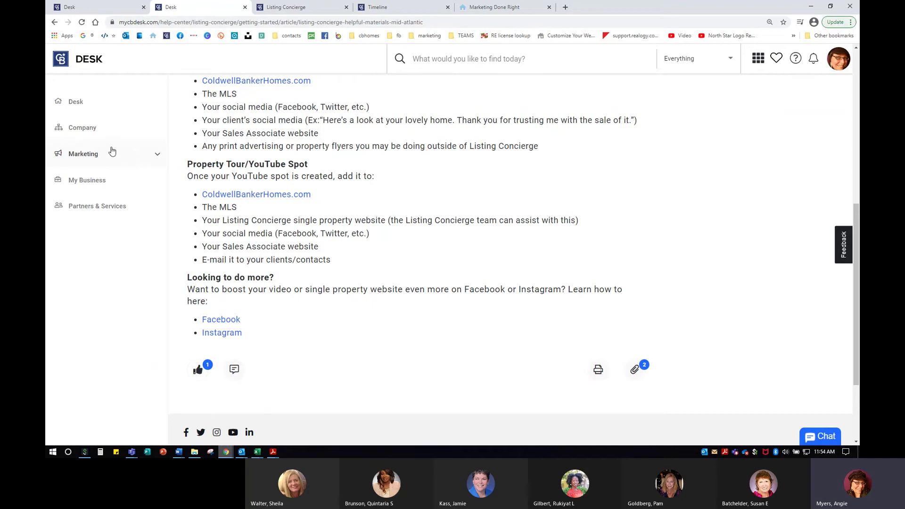
Copy the Branded Professional Video link from the listing's Professional Video product.
left_click(280, 7)
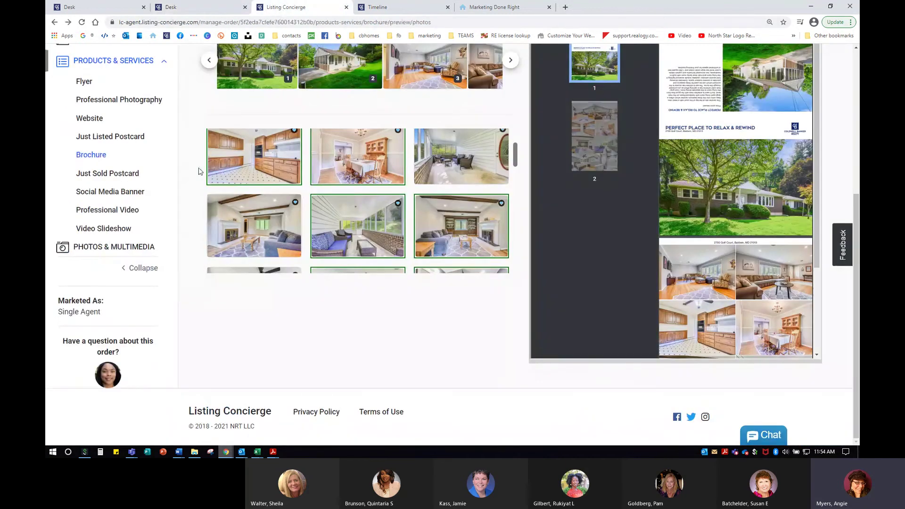
left_click(105, 229)
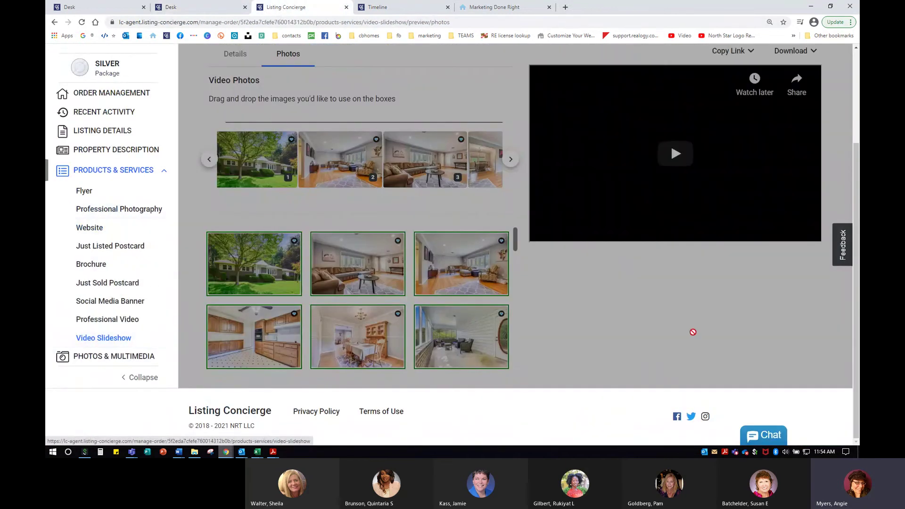
scroll(718, 356, "up", 3)
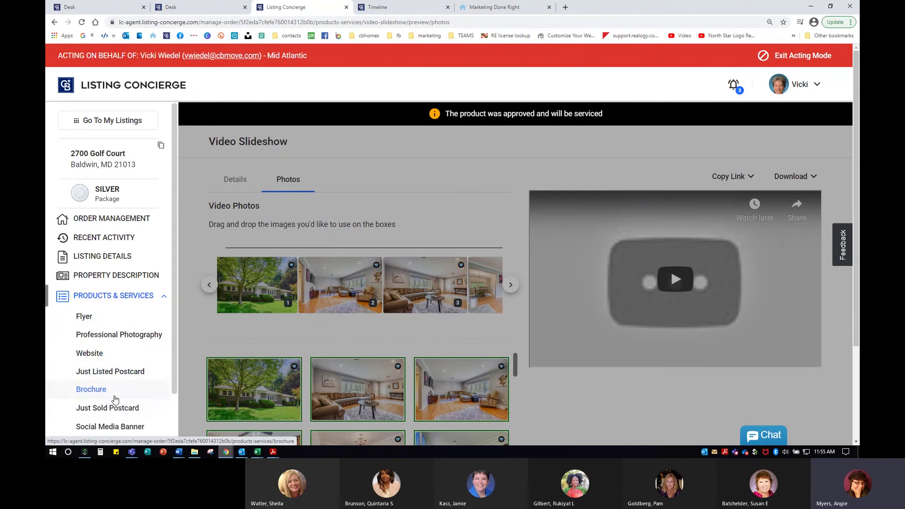
scroll(108, 377, "down", 3)
left_click(106, 280)
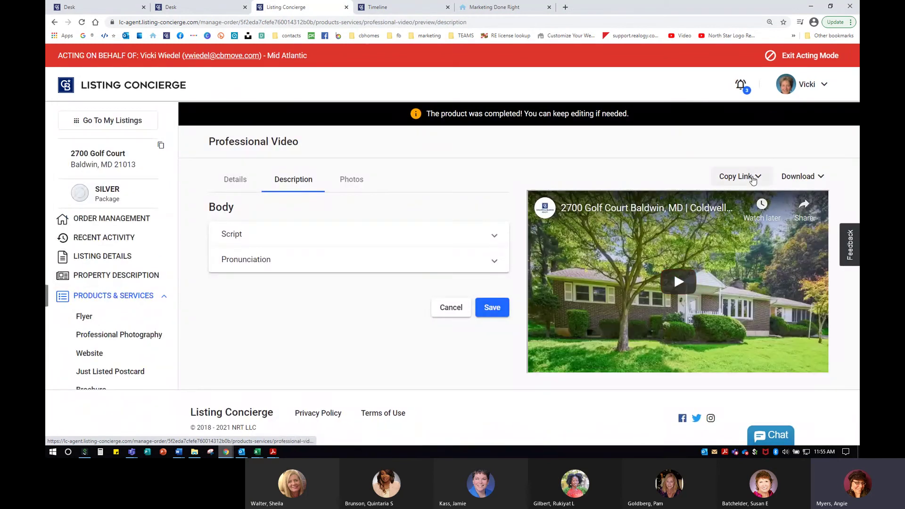
left_click(732, 180)
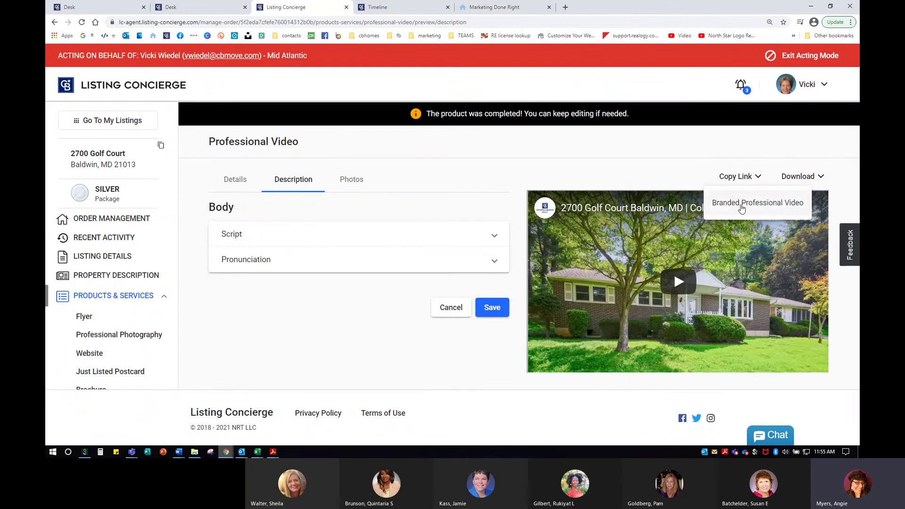
left_click(749, 203)
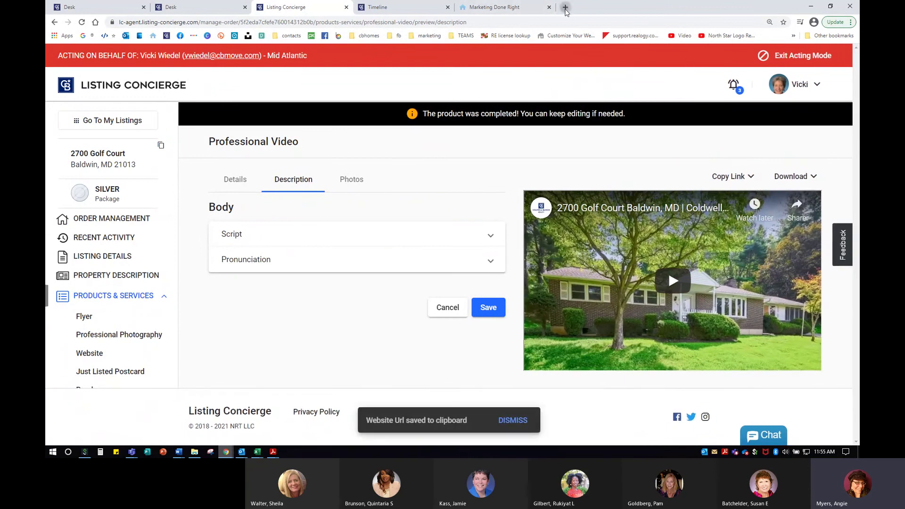
left_click(565, 7)
Paste the copied YouTube embed address into the address bar and load it.
left_click(484, 21)
type("https://www.youtube.com/embed/jCM-nszxppc")
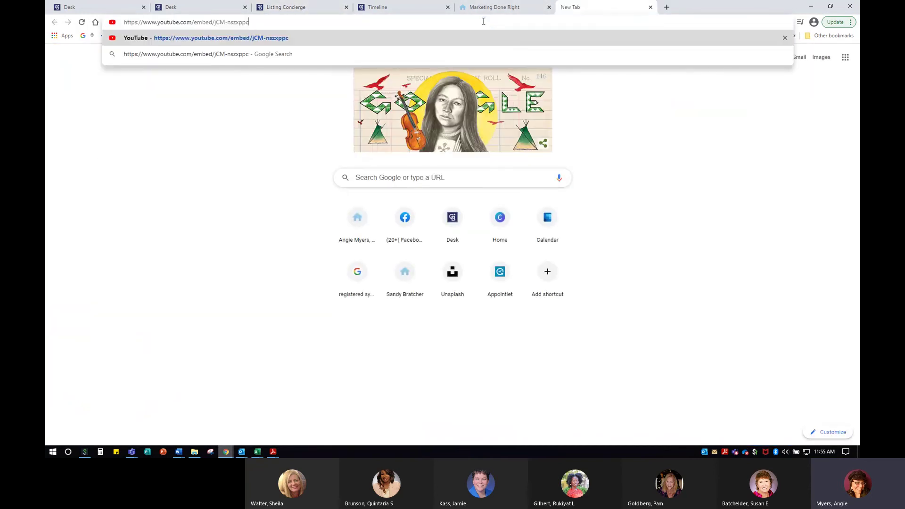
key("Return")
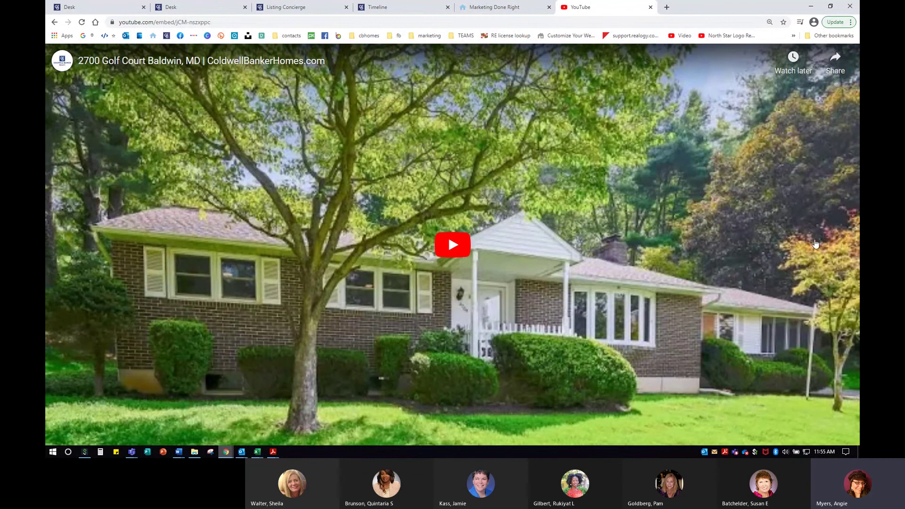
left_click(452, 244)
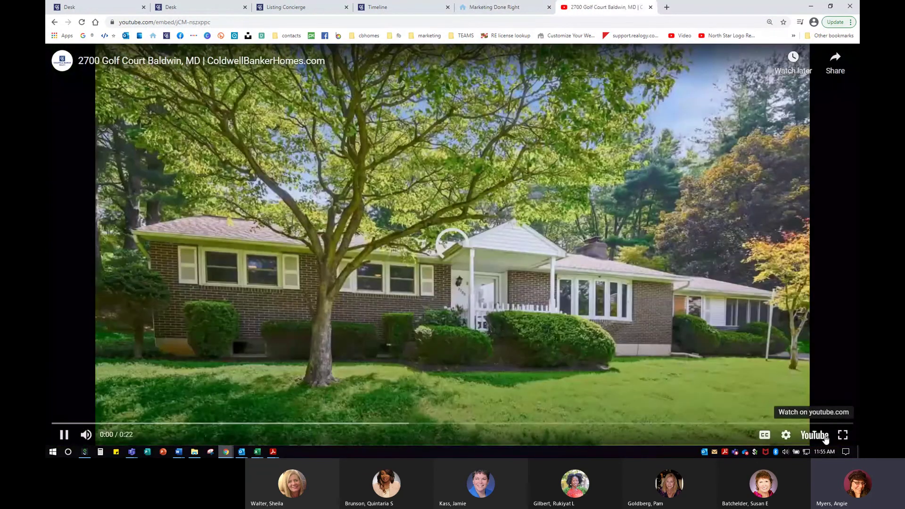
key("space")
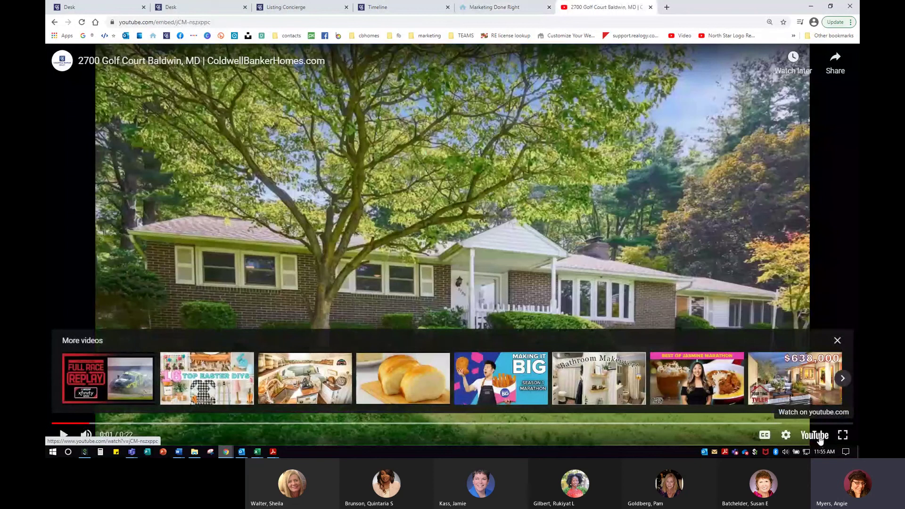
left_click(820, 438)
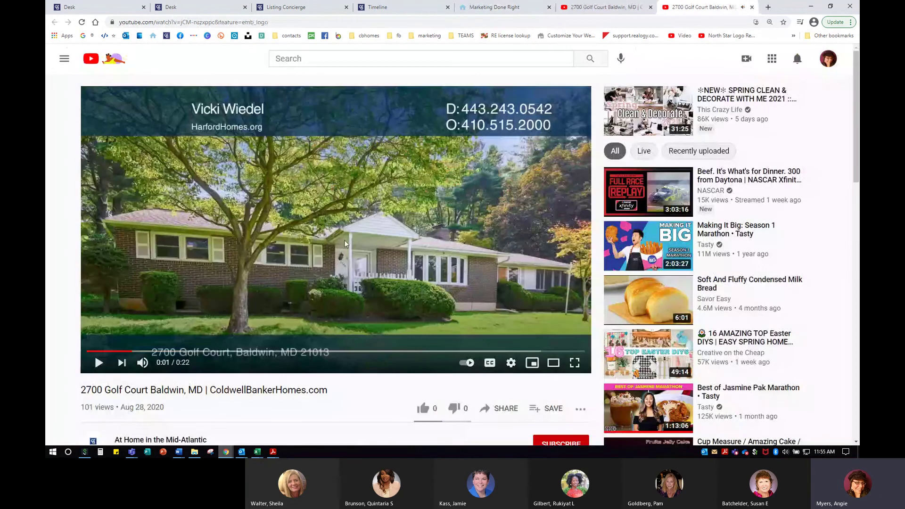
left_click(299, 243)
left_click(506, 413)
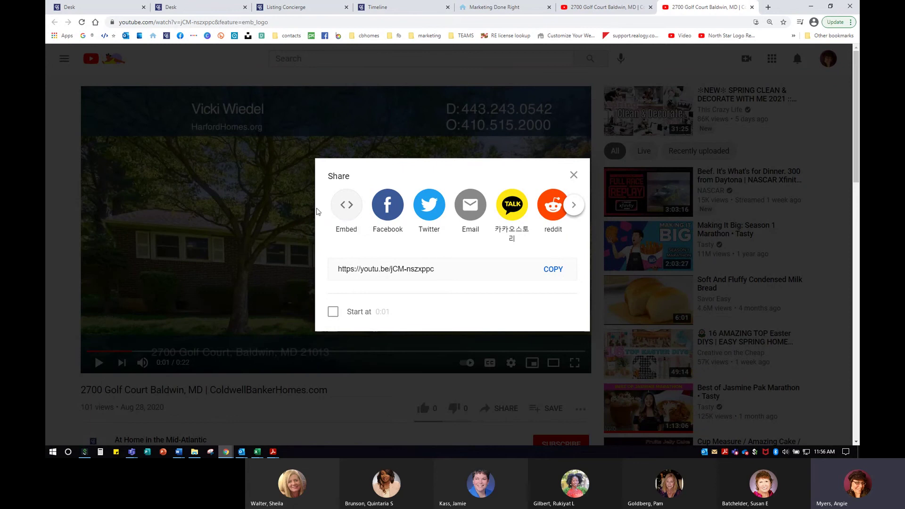
left_click(344, 206)
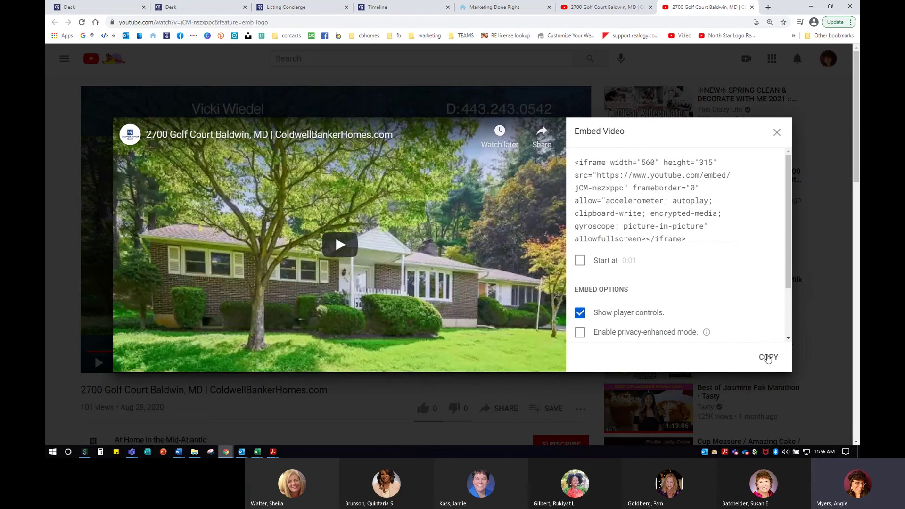
left_click(768, 358)
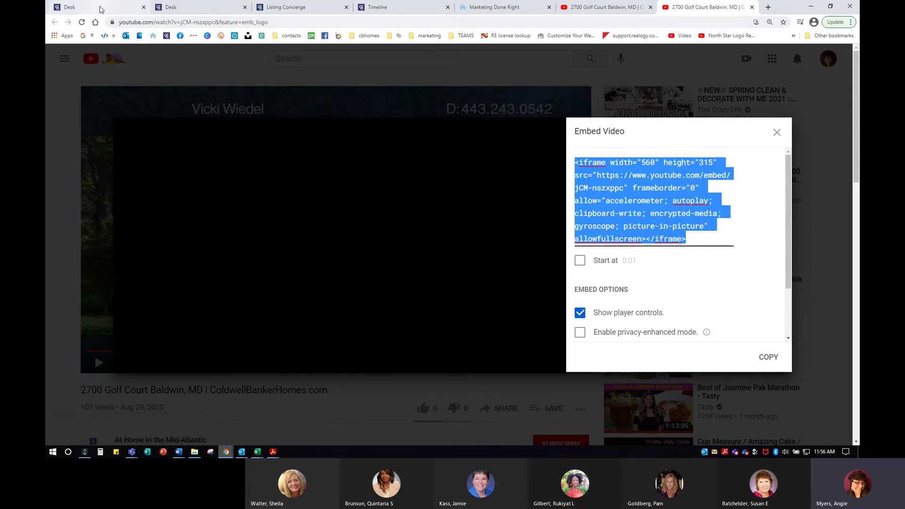
left_click(71, 7)
scroll(413, 204, "up", 5)
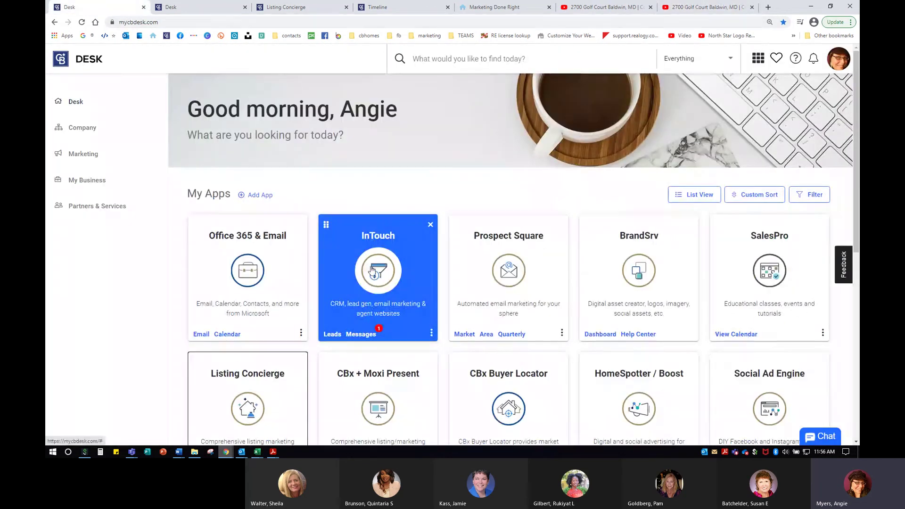
Launch InTouch as the agent and open the website's Home page in the page editor.
left_click(412, 279)
left_click(568, 319)
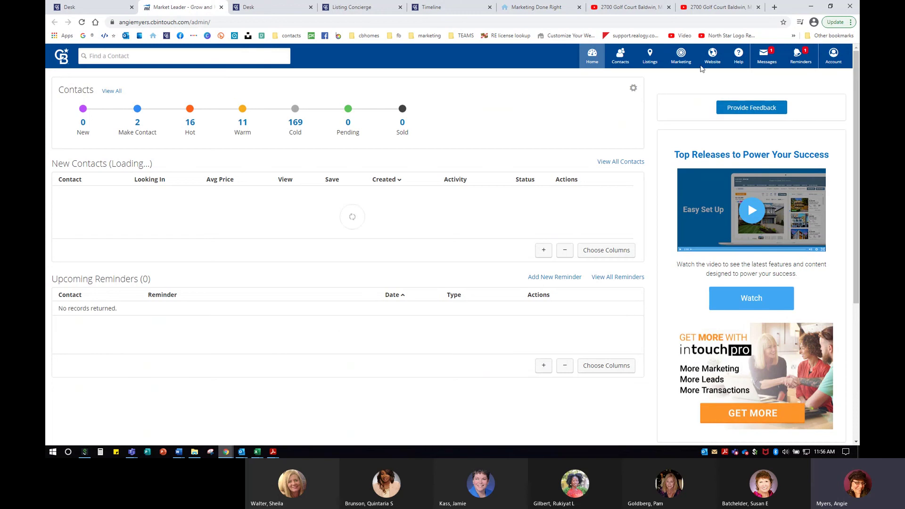
left_click(719, 62)
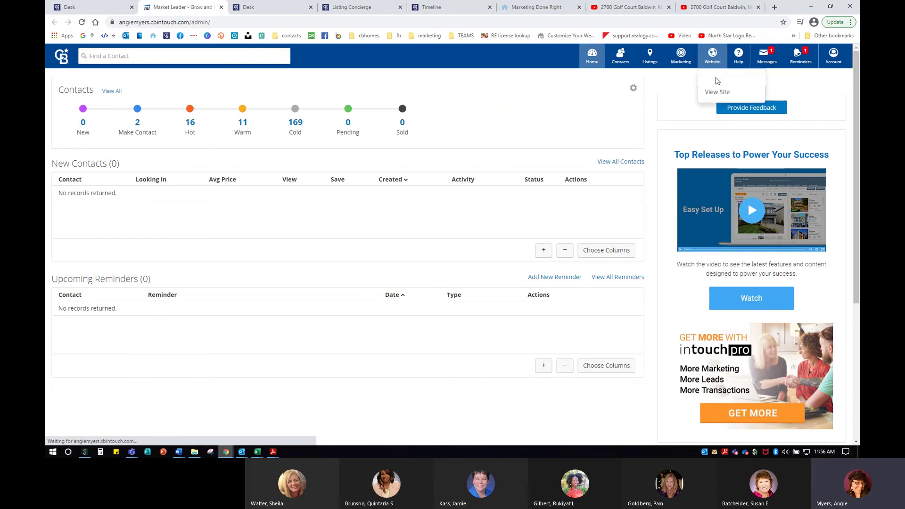
left_click(716, 80)
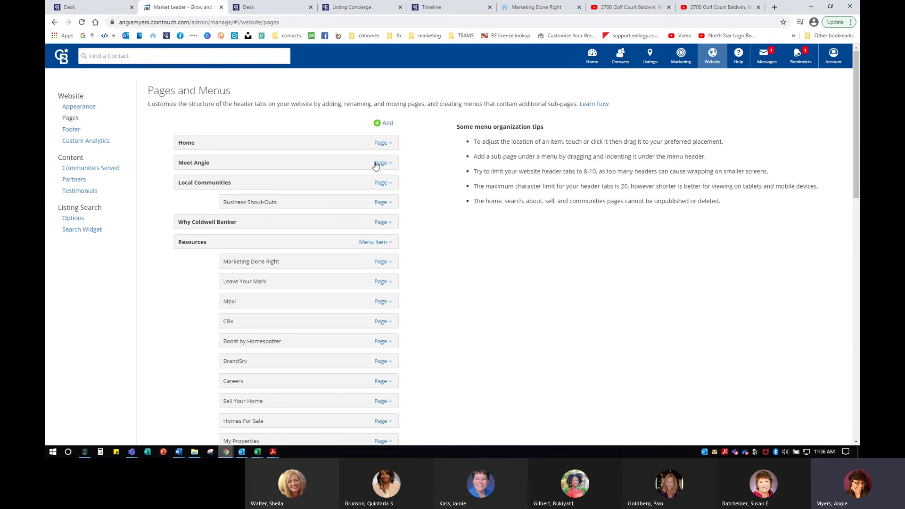
left_click(381, 147)
left_click(364, 161)
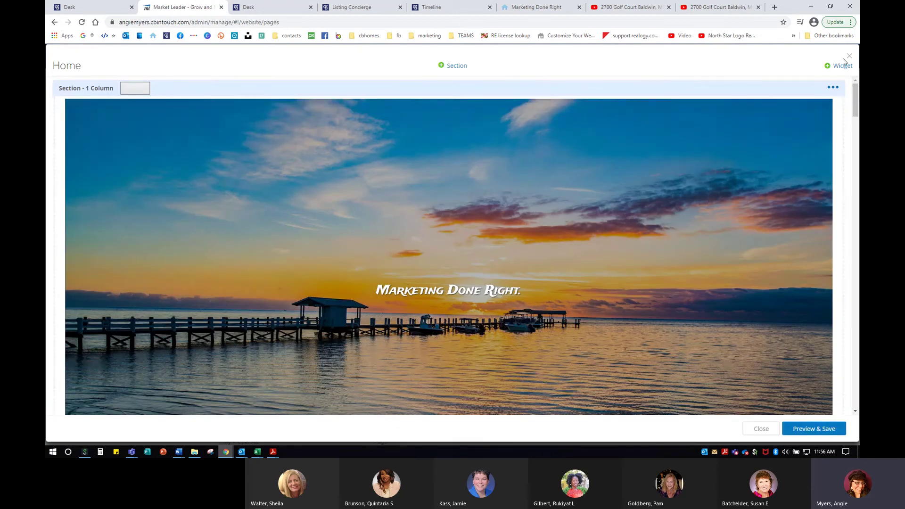
Add a Custom Content widget headlined 'NEW LISTING' and advance to its Content step.
left_click(839, 68)
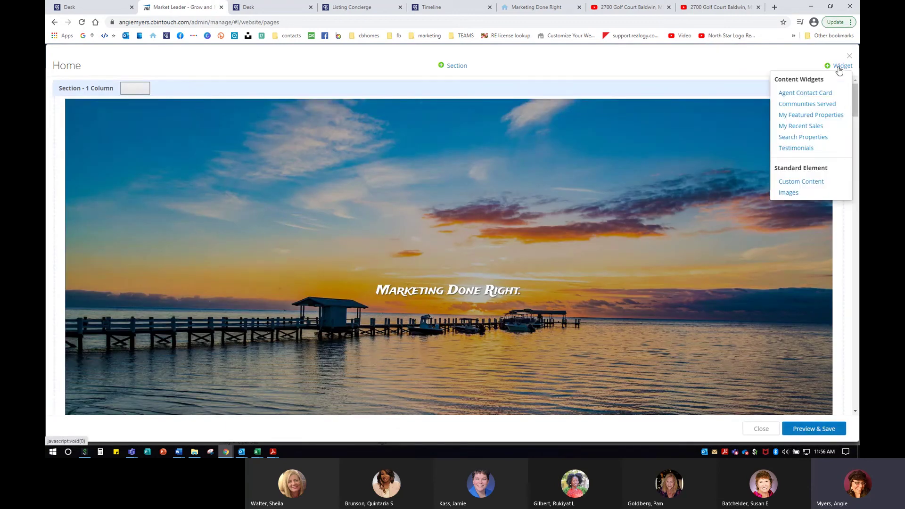
left_click(799, 181)
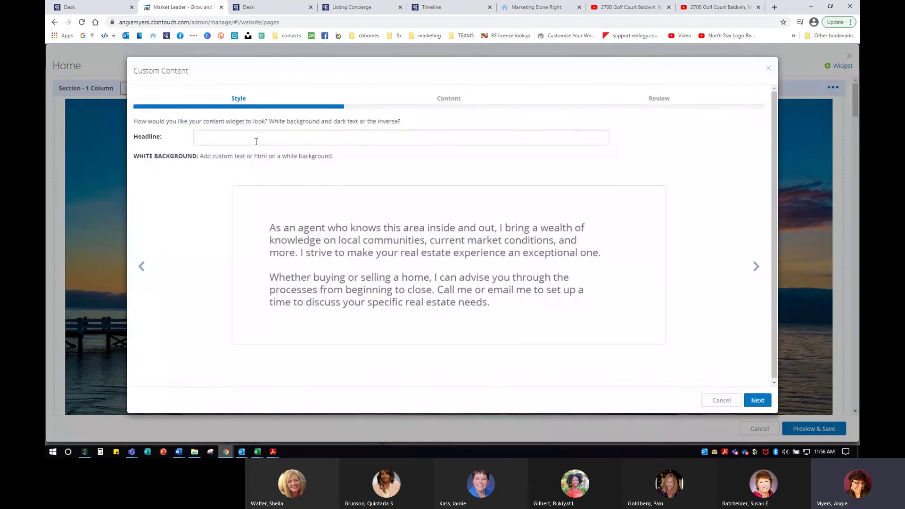
left_click(260, 136)
type("Marketintg")
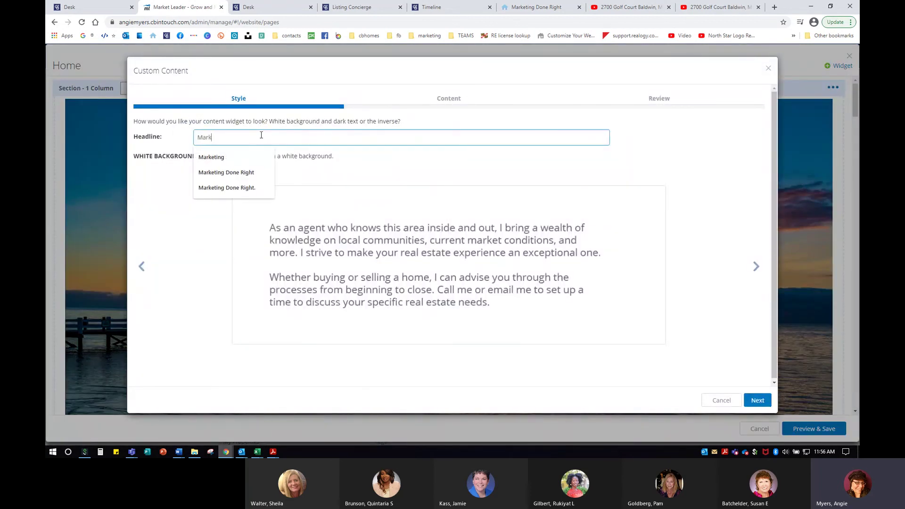
key("BackSpace")
type("g Done Right.")
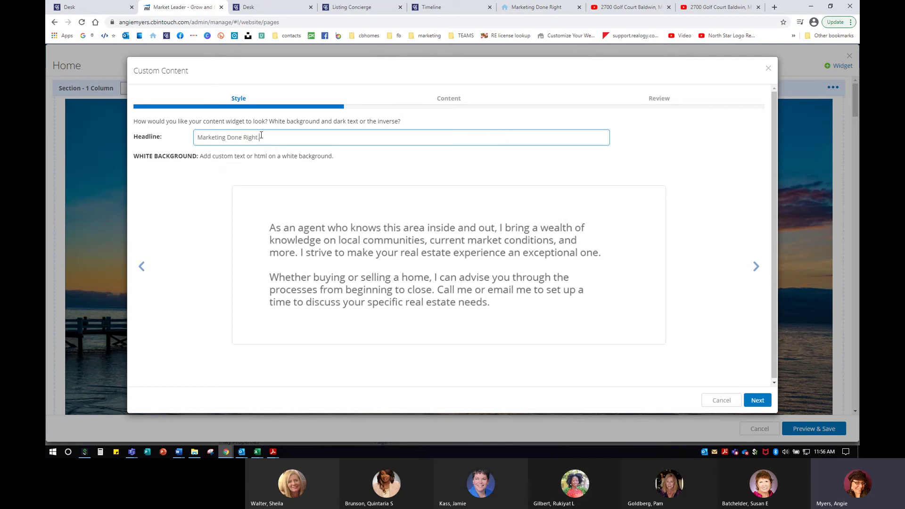
left_click_drag(279, 140, 74, 118)
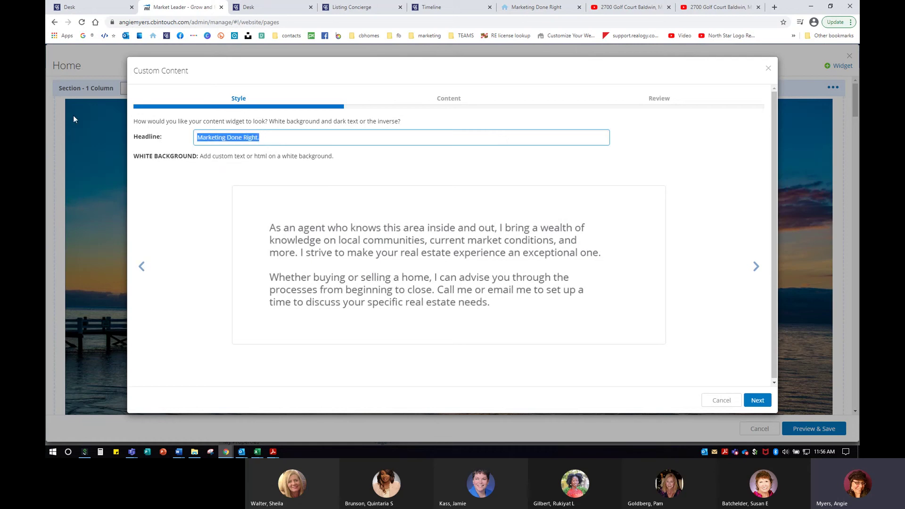
type("NEW LISTING!")
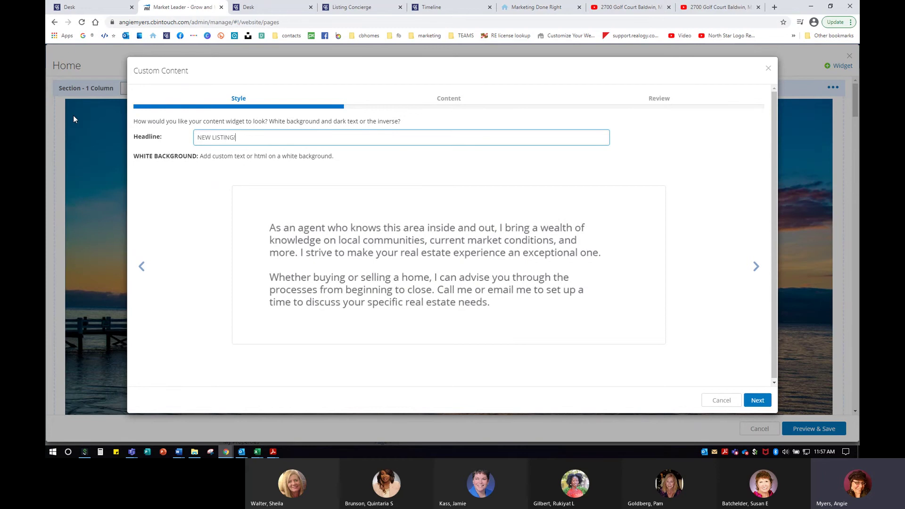
left_click(758, 401)
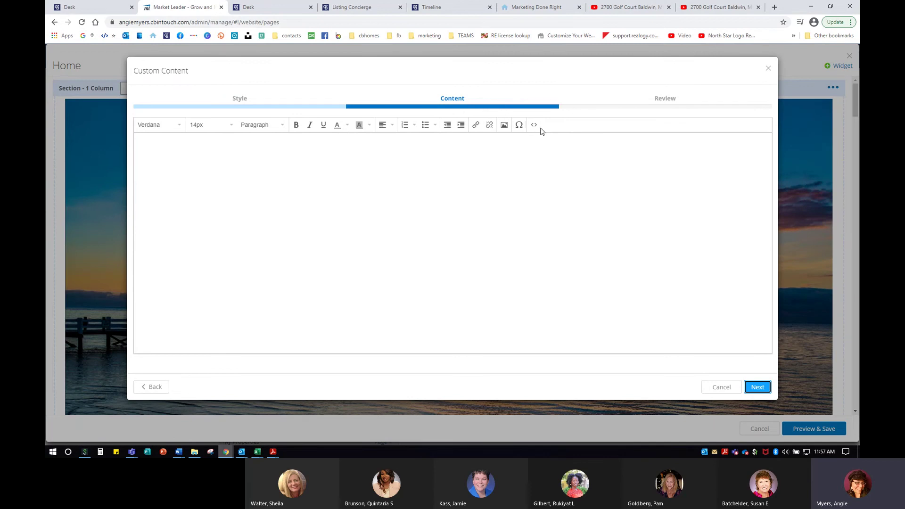
Paste the YouTube iframe code into the content source and centre the video.
left_click(536, 127)
right_click(395, 151)
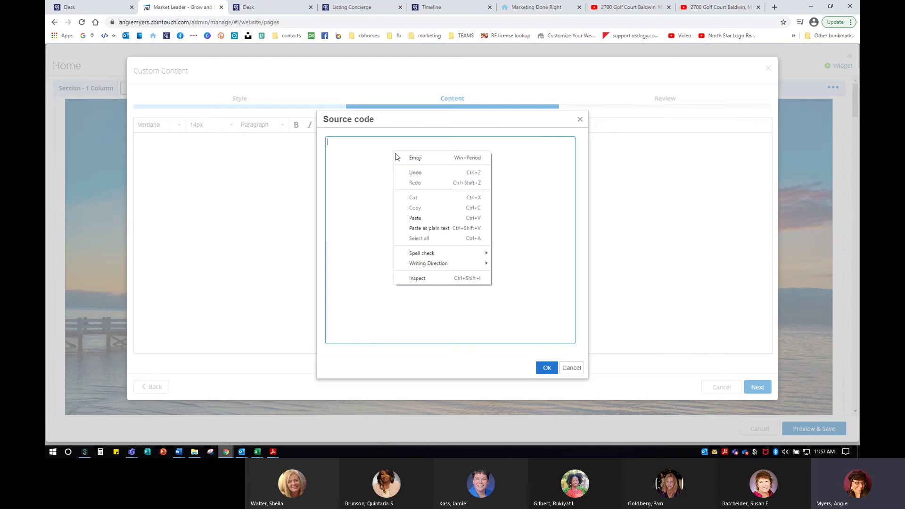
left_click(428, 216)
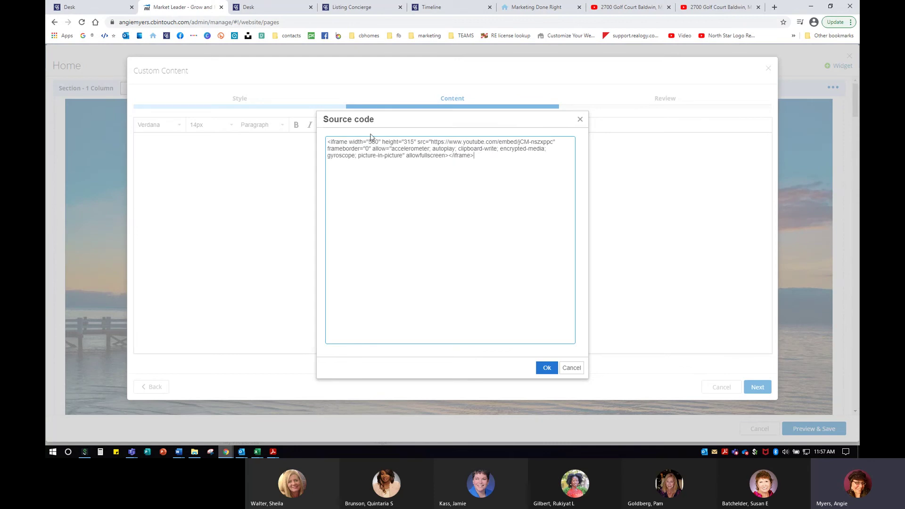
left_click(549, 368)
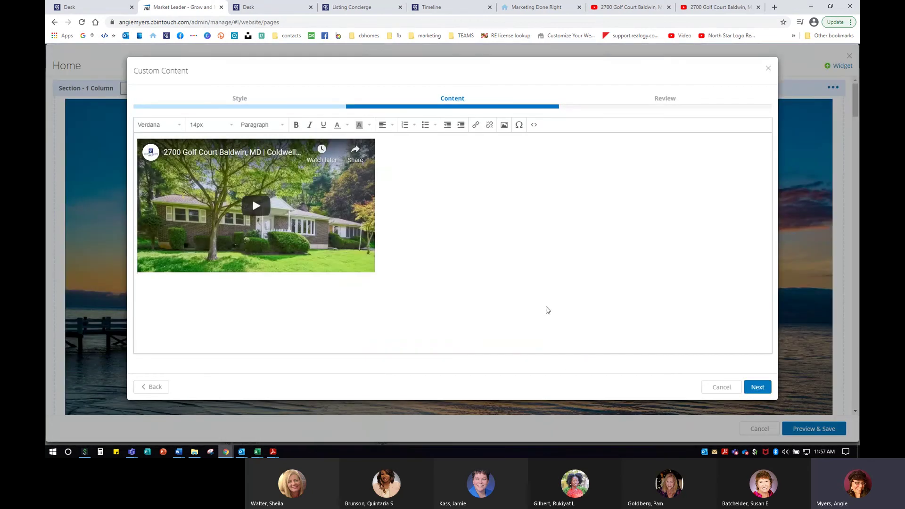
left_click(392, 125)
left_click(392, 152)
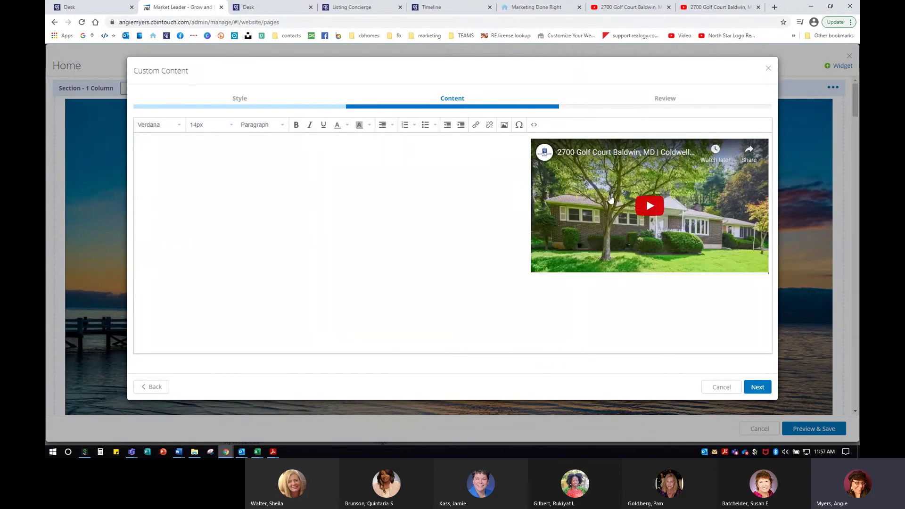
left_click(388, 127)
left_click(389, 162)
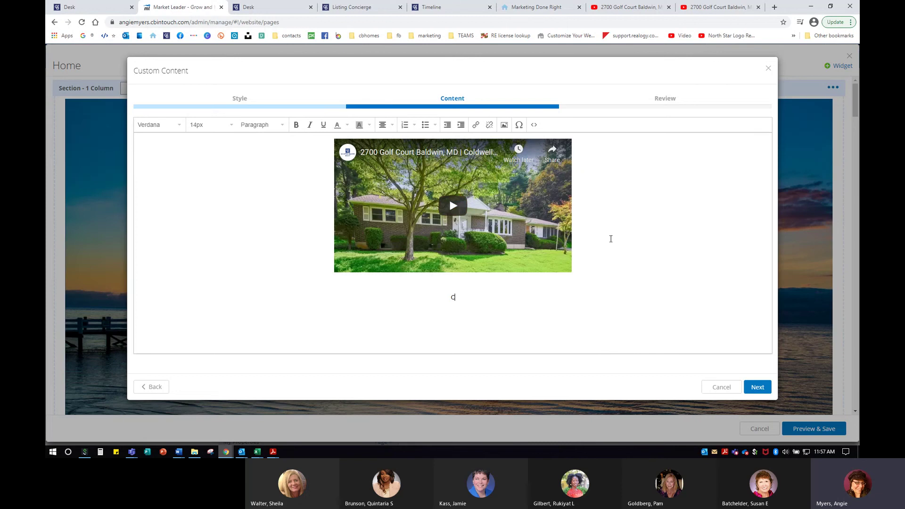
Add the caption 'Check out this new listing in ____' at 20px, then continue to Review.
type("Check out")
type("new lisitng i")
key("BackSpace")
key("BackSpace")
key("BackSpace")
key("BackSpace")
key("BackSpace")
key("BackSpace")
type("ting in _____________________________________.")
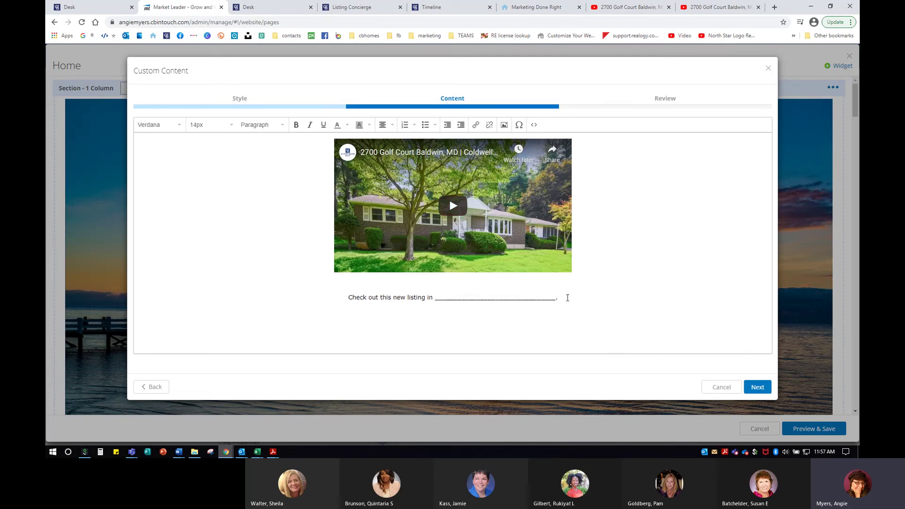
left_click_drag(568, 302, 299, 280)
left_click(219, 126)
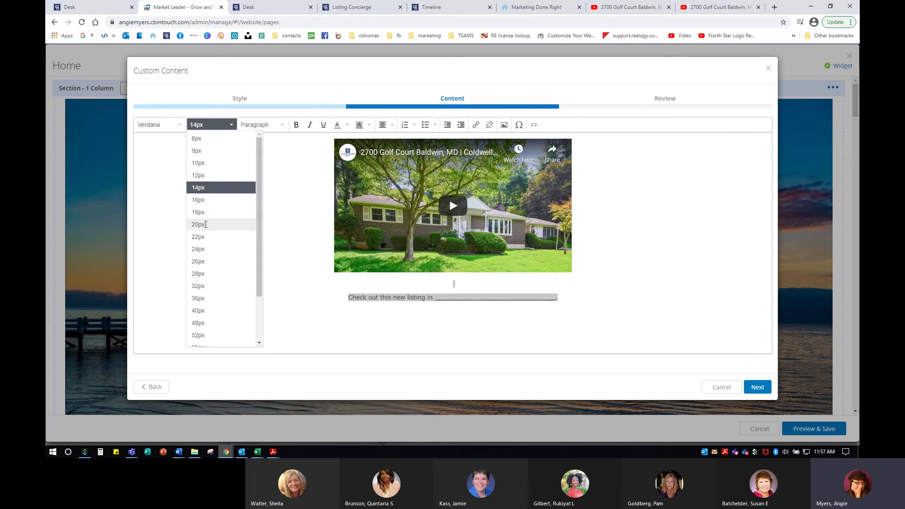
left_click(210, 225)
left_click(458, 309)
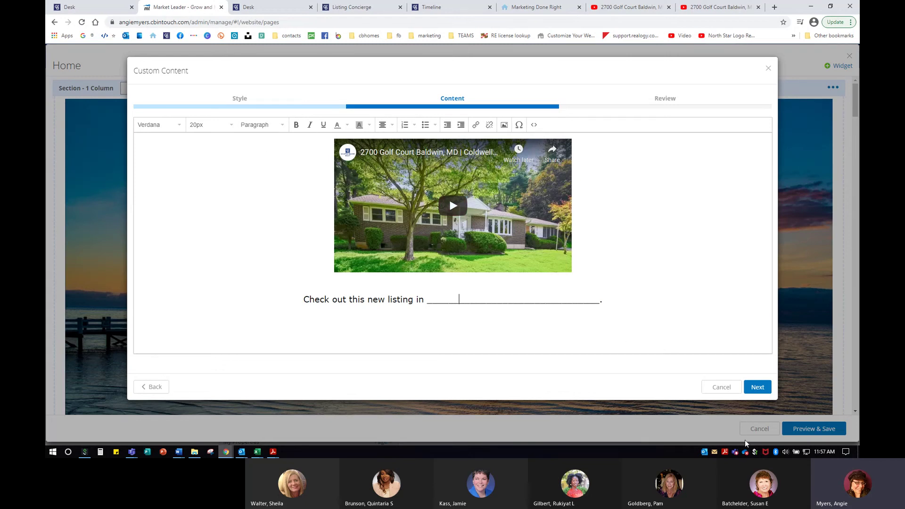
left_click(758, 388)
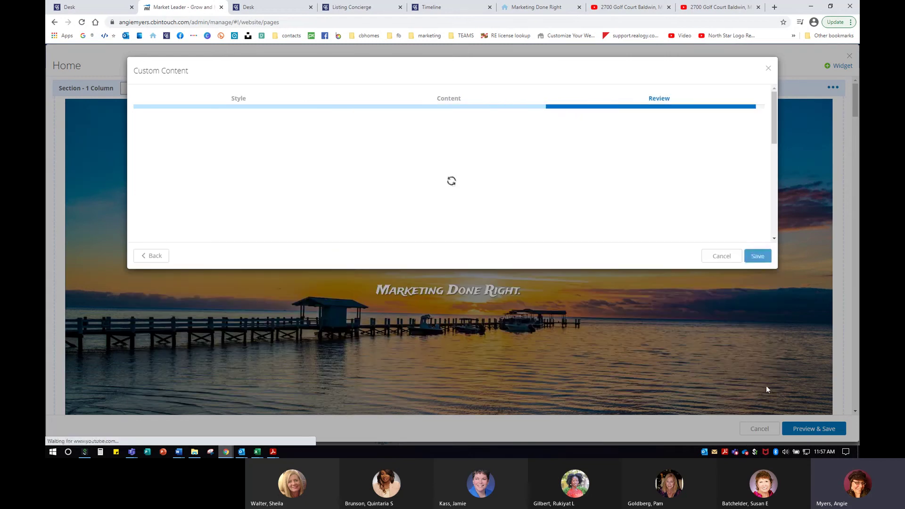
Save the NEW LISTING block and the Home page, then load the live agent website from the bookmark.
left_click(758, 257)
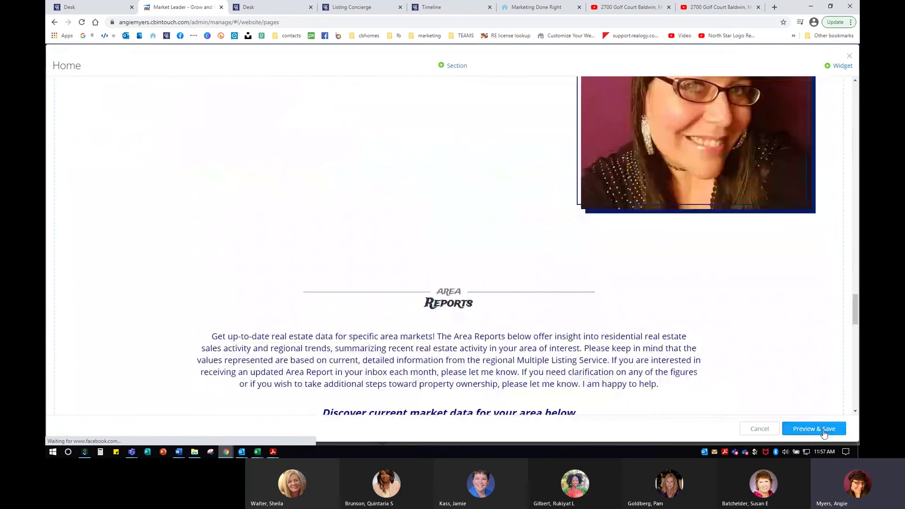
scroll(505, 351, "down", 6)
scroll(505, 351, "down", 5)
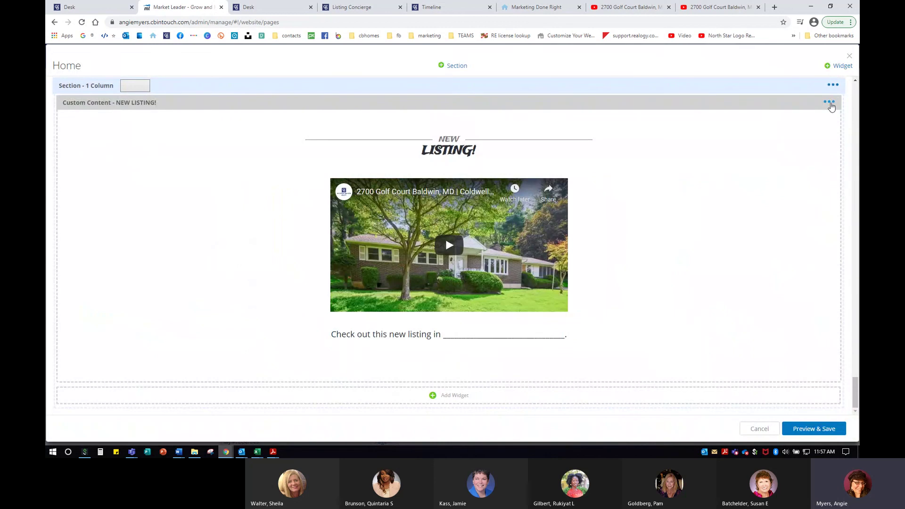
left_click(830, 103)
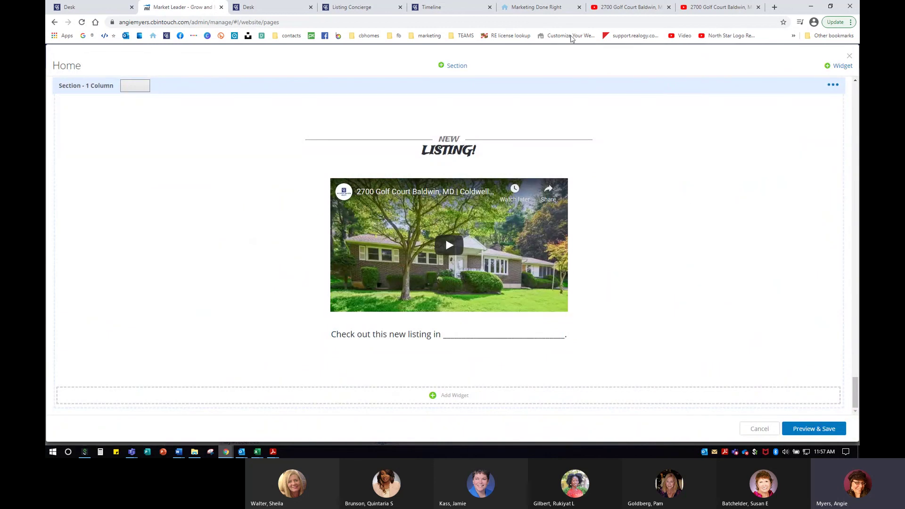
left_click(808, 429)
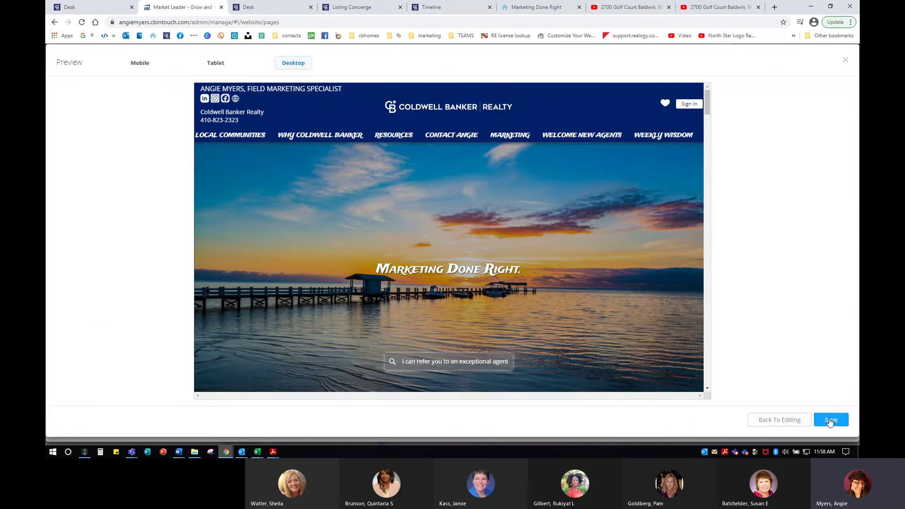
left_click(829, 419)
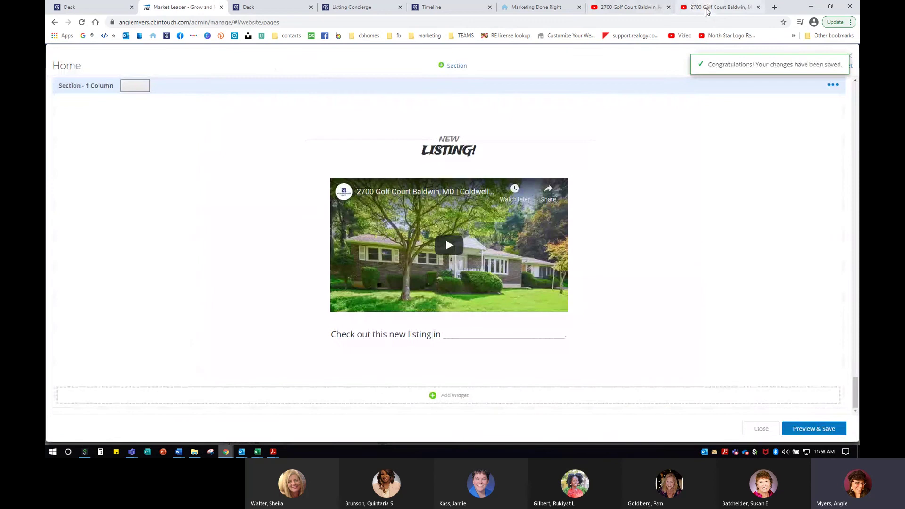
left_click(707, 8)
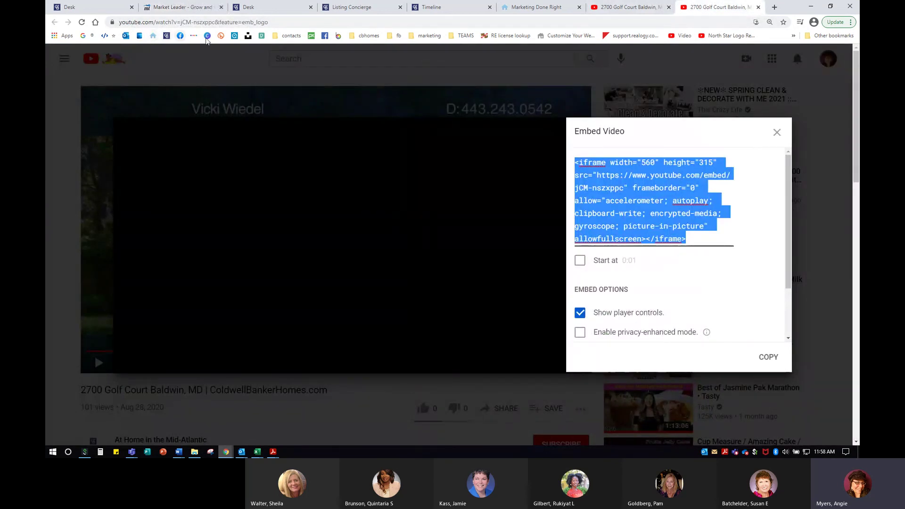
left_click(152, 36)
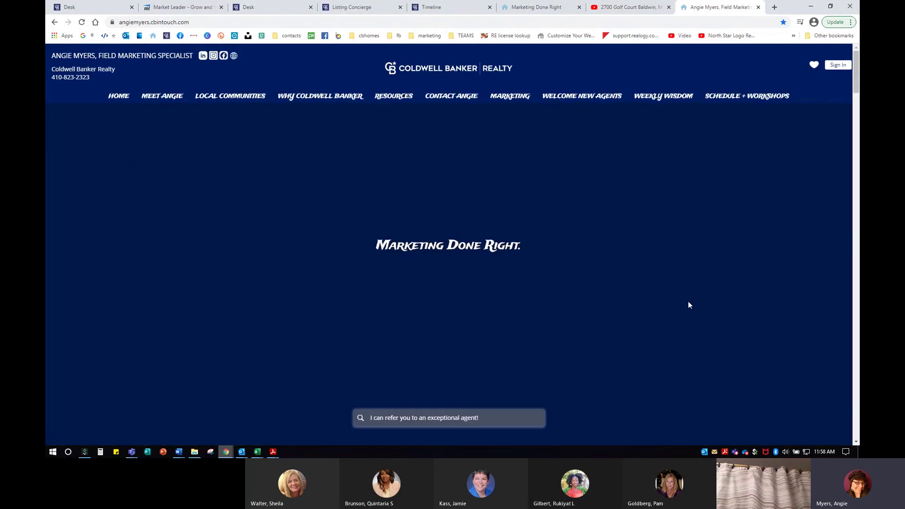
Play and pause the NEW LISTING video on the live site, then return to the Desk help article.
scroll(692, 297, "down", 15)
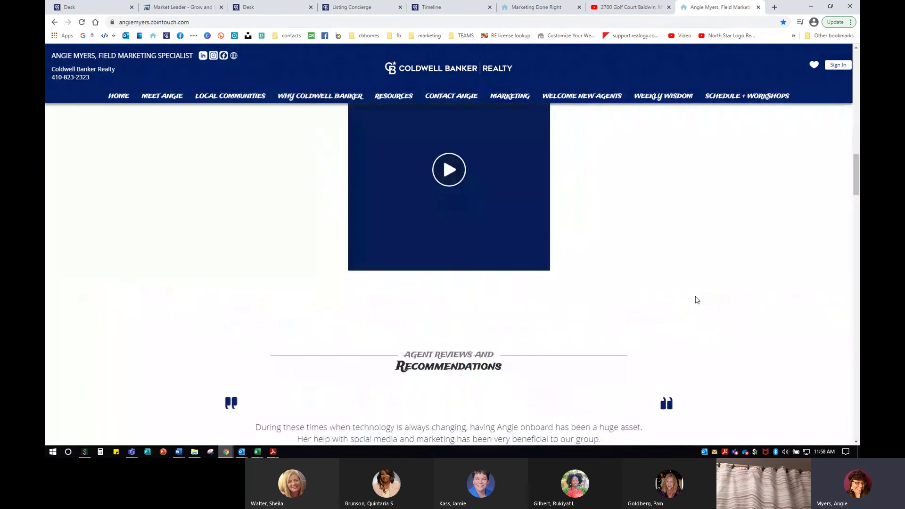
scroll(697, 300, "down", 20)
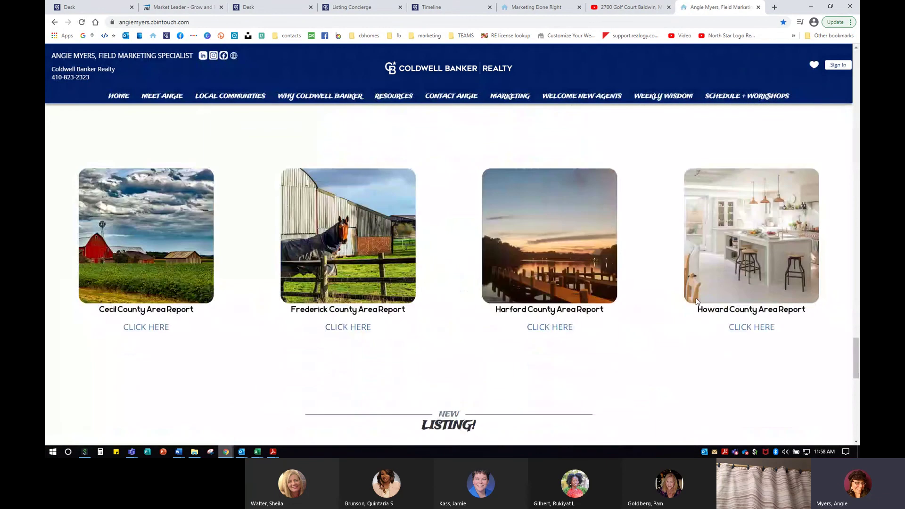
scroll(696, 300, "down", 6)
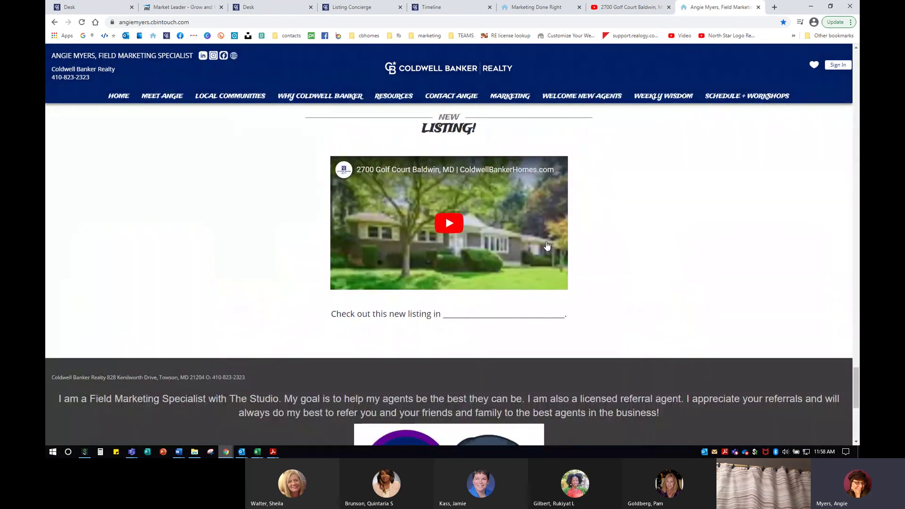
left_click(460, 232)
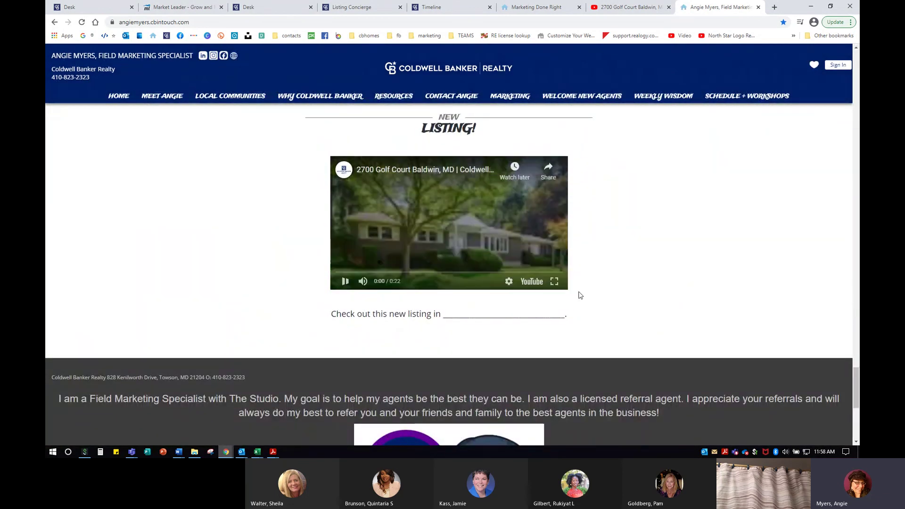
scroll(671, 270, "up", 1)
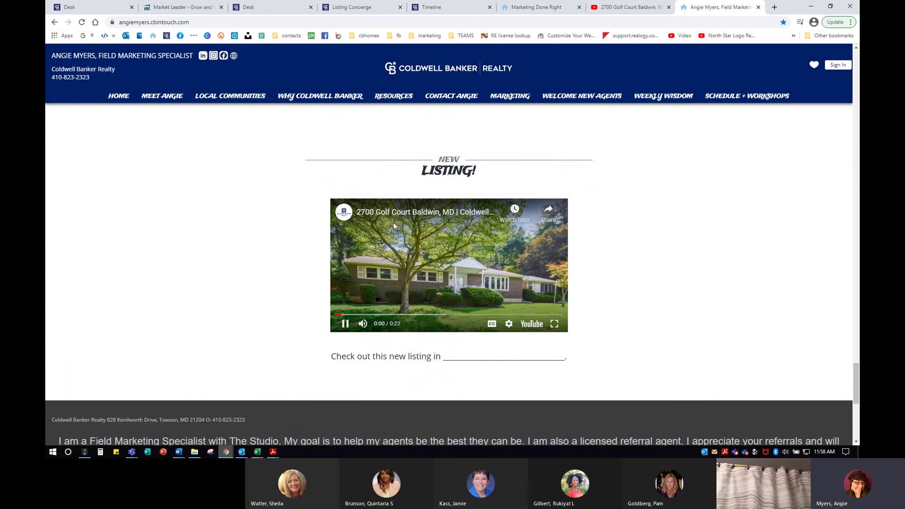
left_click(466, 266)
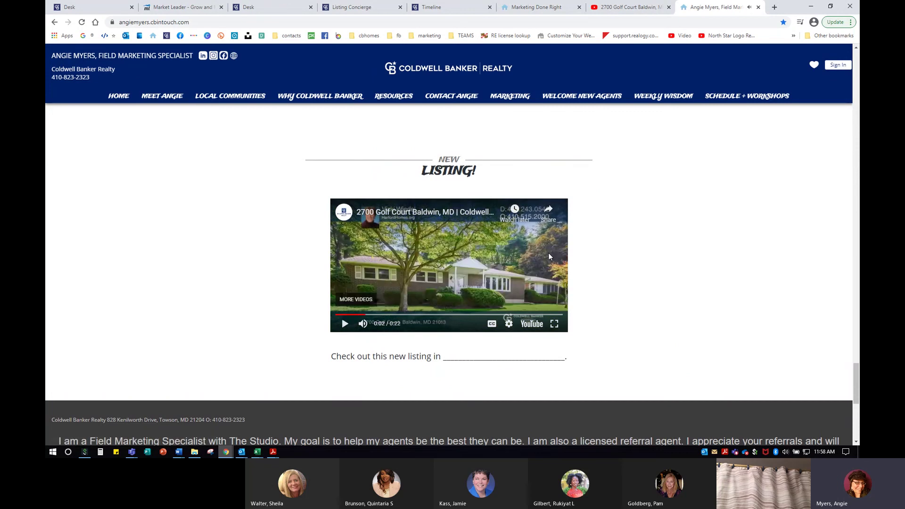
left_click(249, 8)
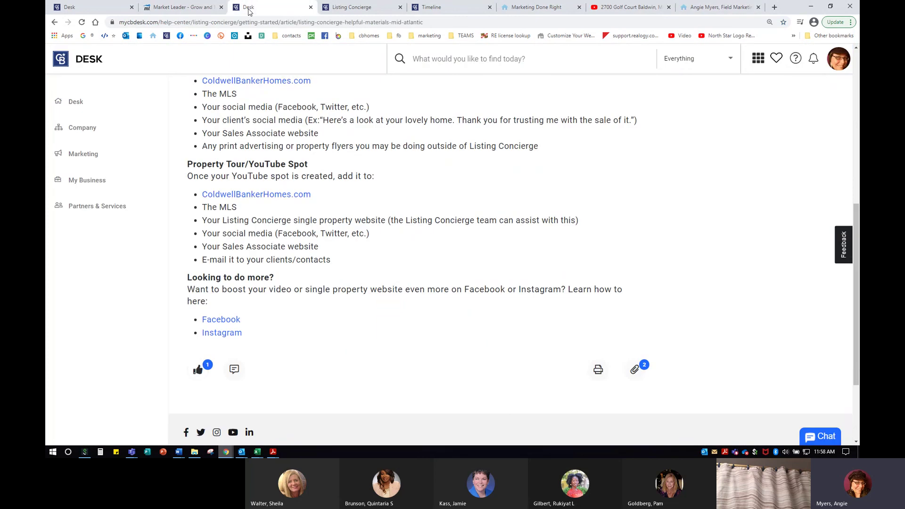
left_click(367, 8)
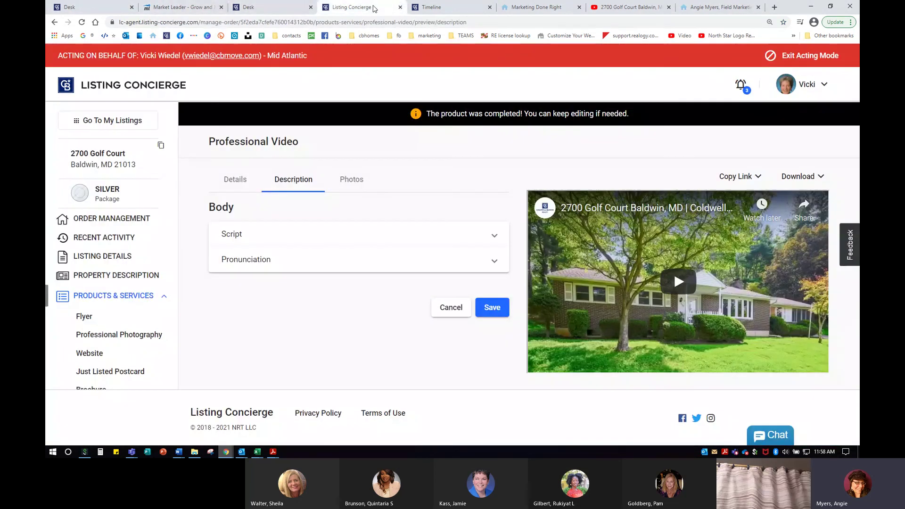
left_click(121, 226)
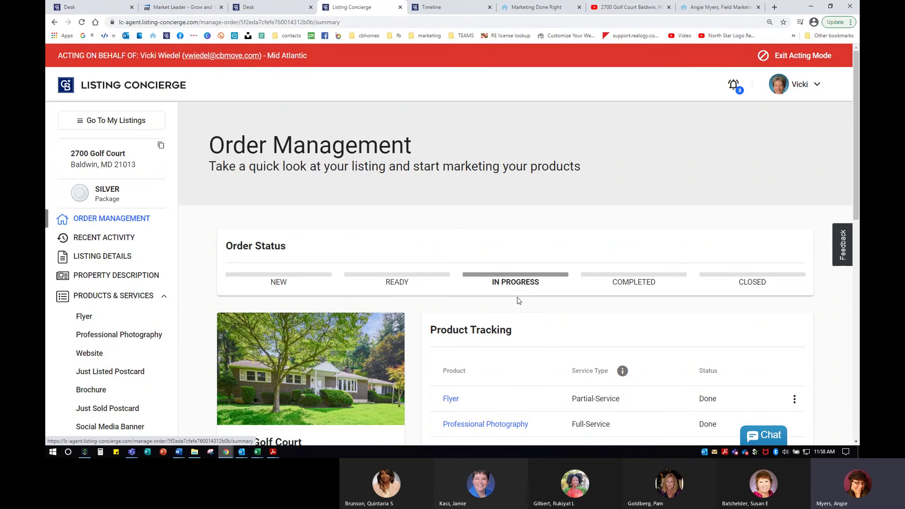
scroll(519, 301, "down", 3)
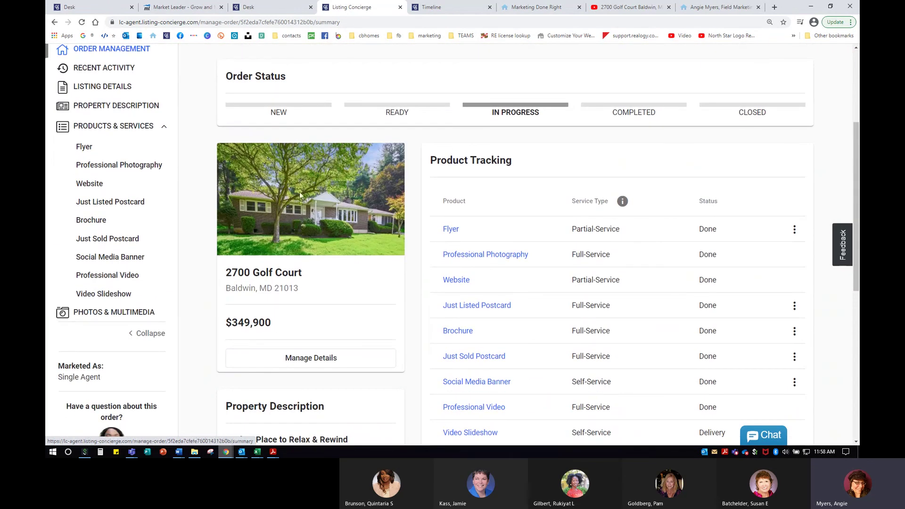
scroll(458, 256, "down", 3)
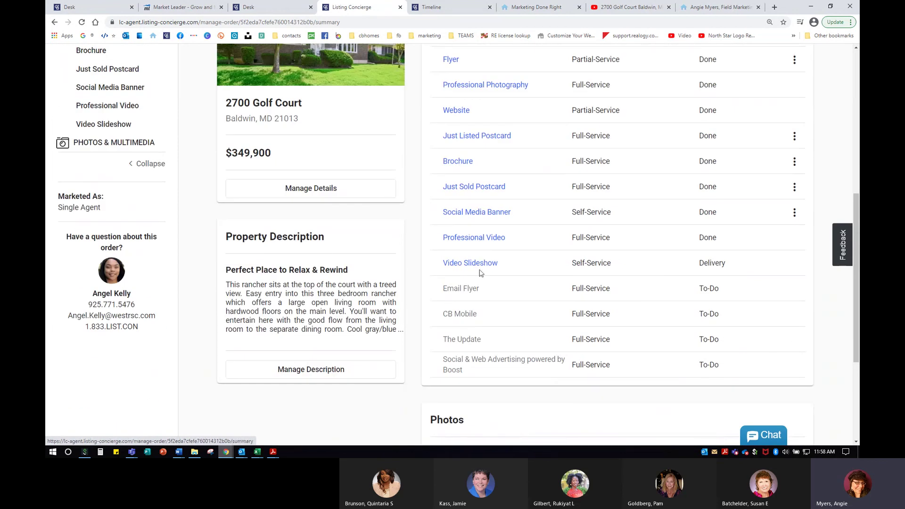
scroll(481, 273, "up", 2)
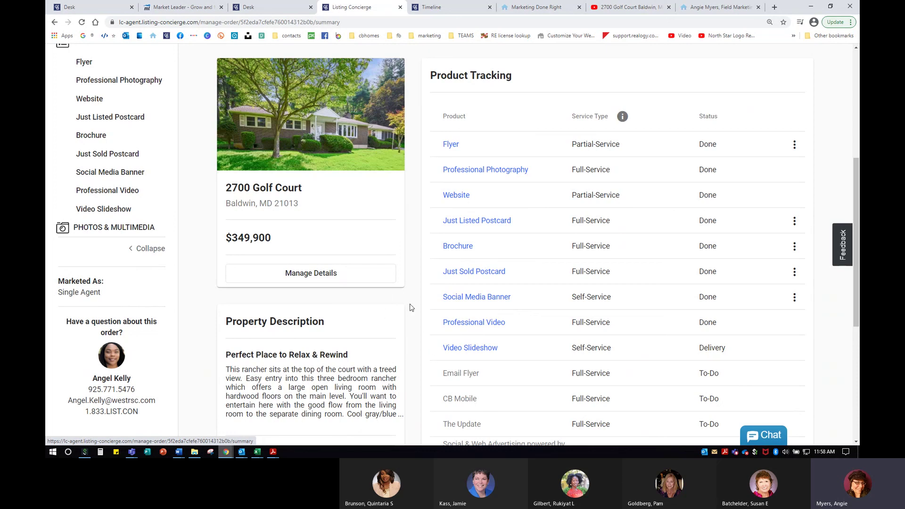
scroll(410, 308, "up", 1)
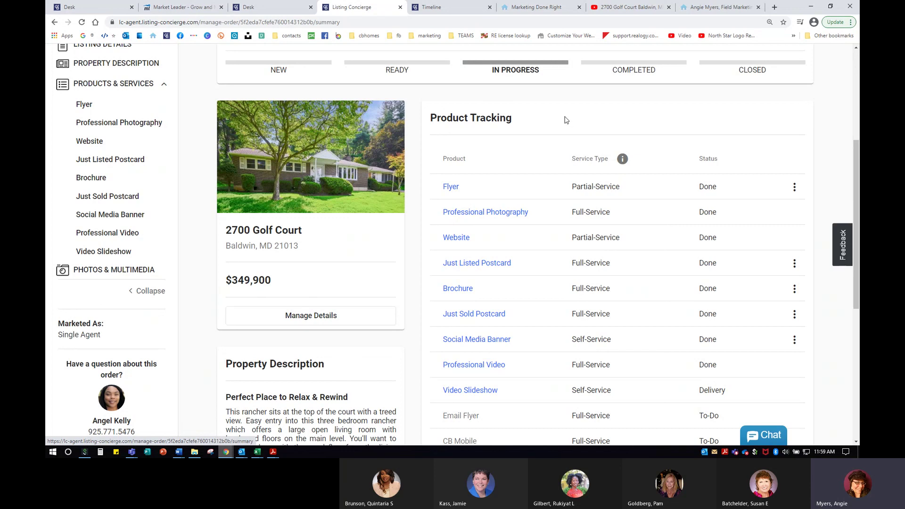
scroll(524, 334, "down", 1)
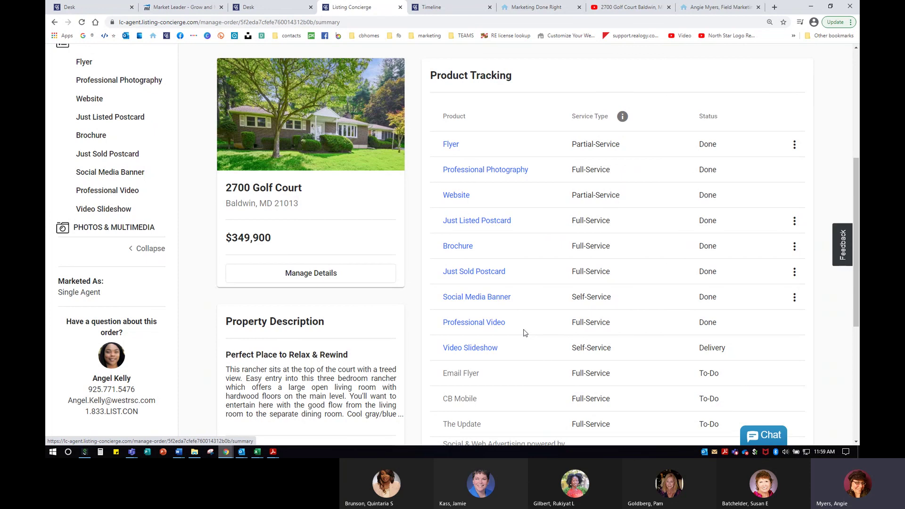
scroll(524, 333, "up", 1)
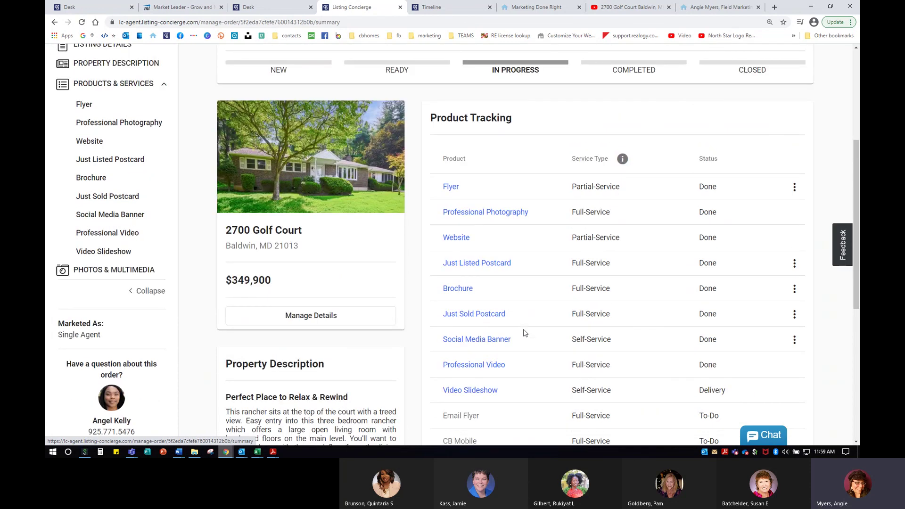
scroll(525, 333, "up", 1)
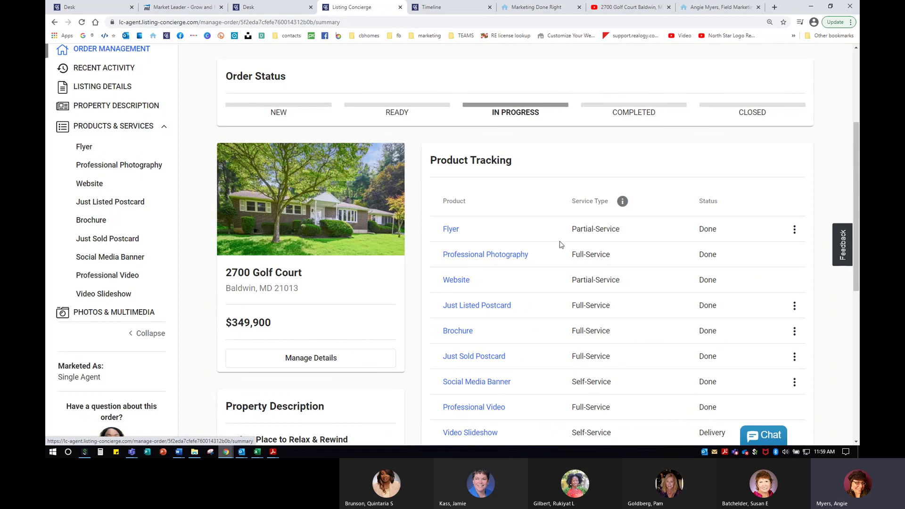
scroll(460, 340, "up", 1)
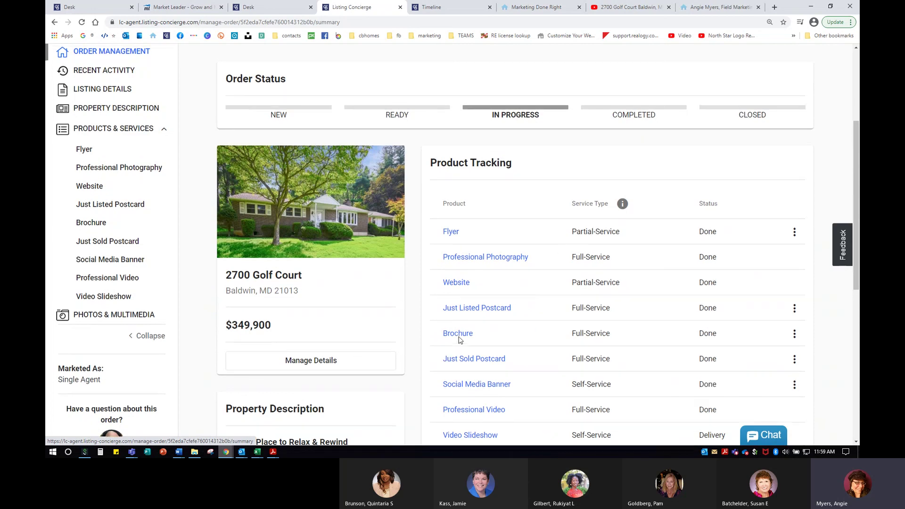
scroll(460, 340, "up", 3)
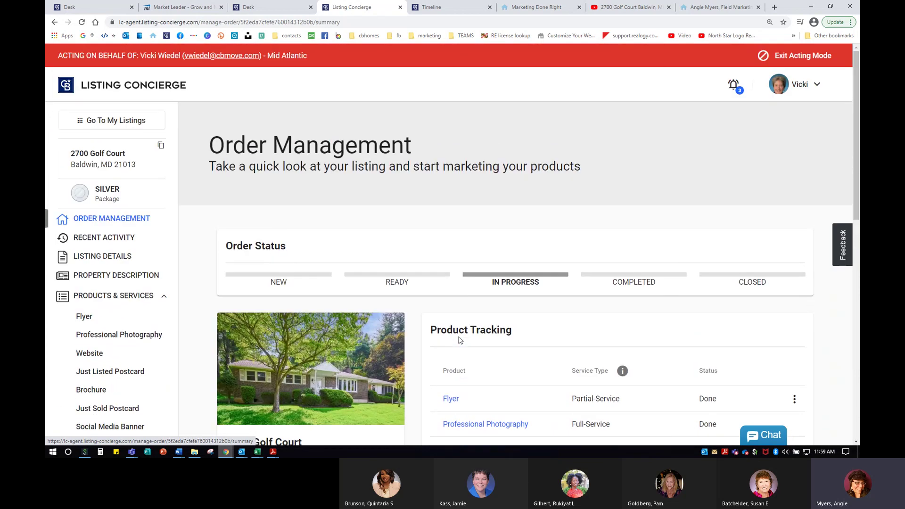
Exit Acting Mode and stop sharing the screen in the Teams meeting.
left_click(803, 56)
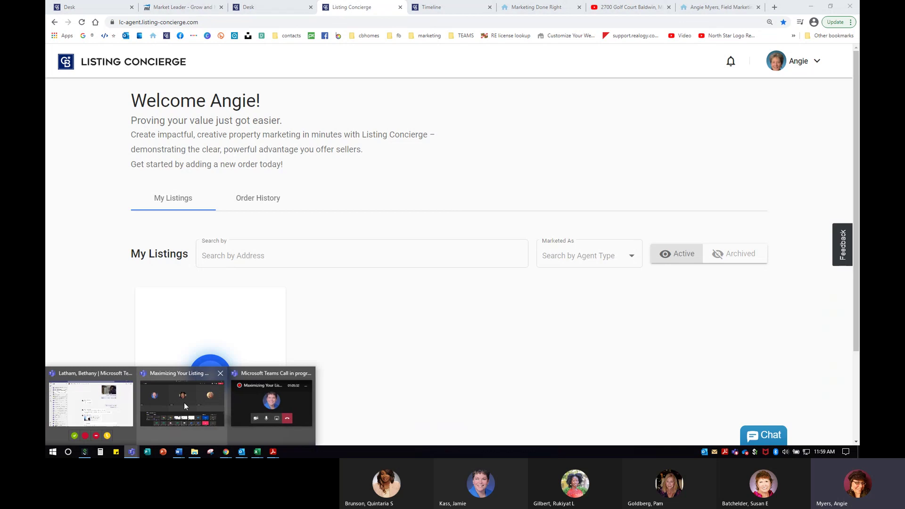
left_click(174, 401)
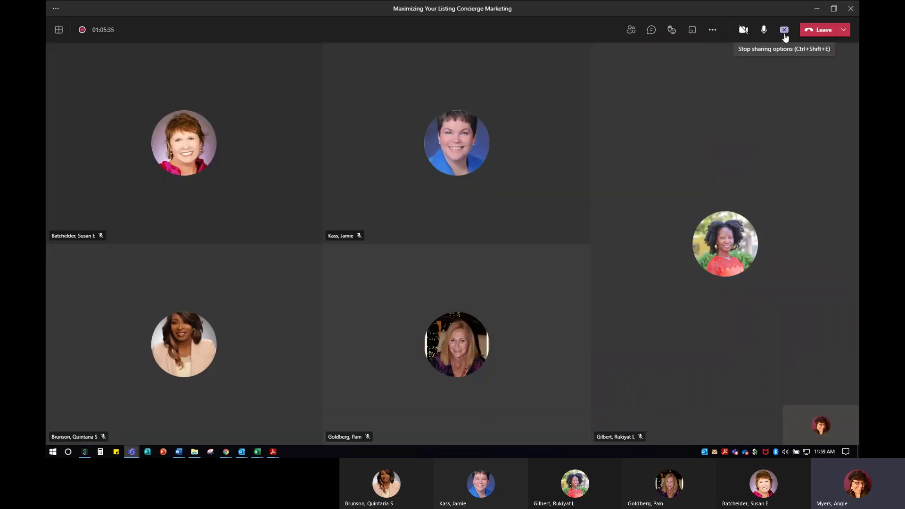
left_click(784, 30)
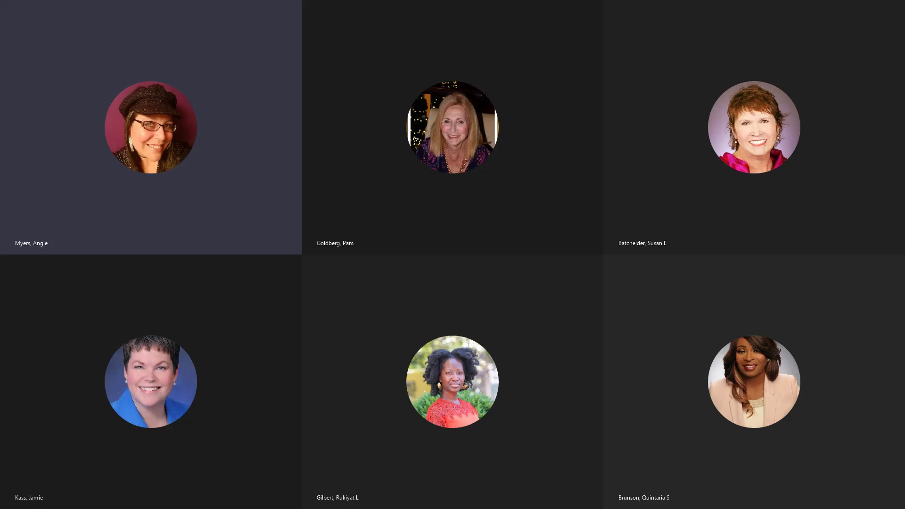